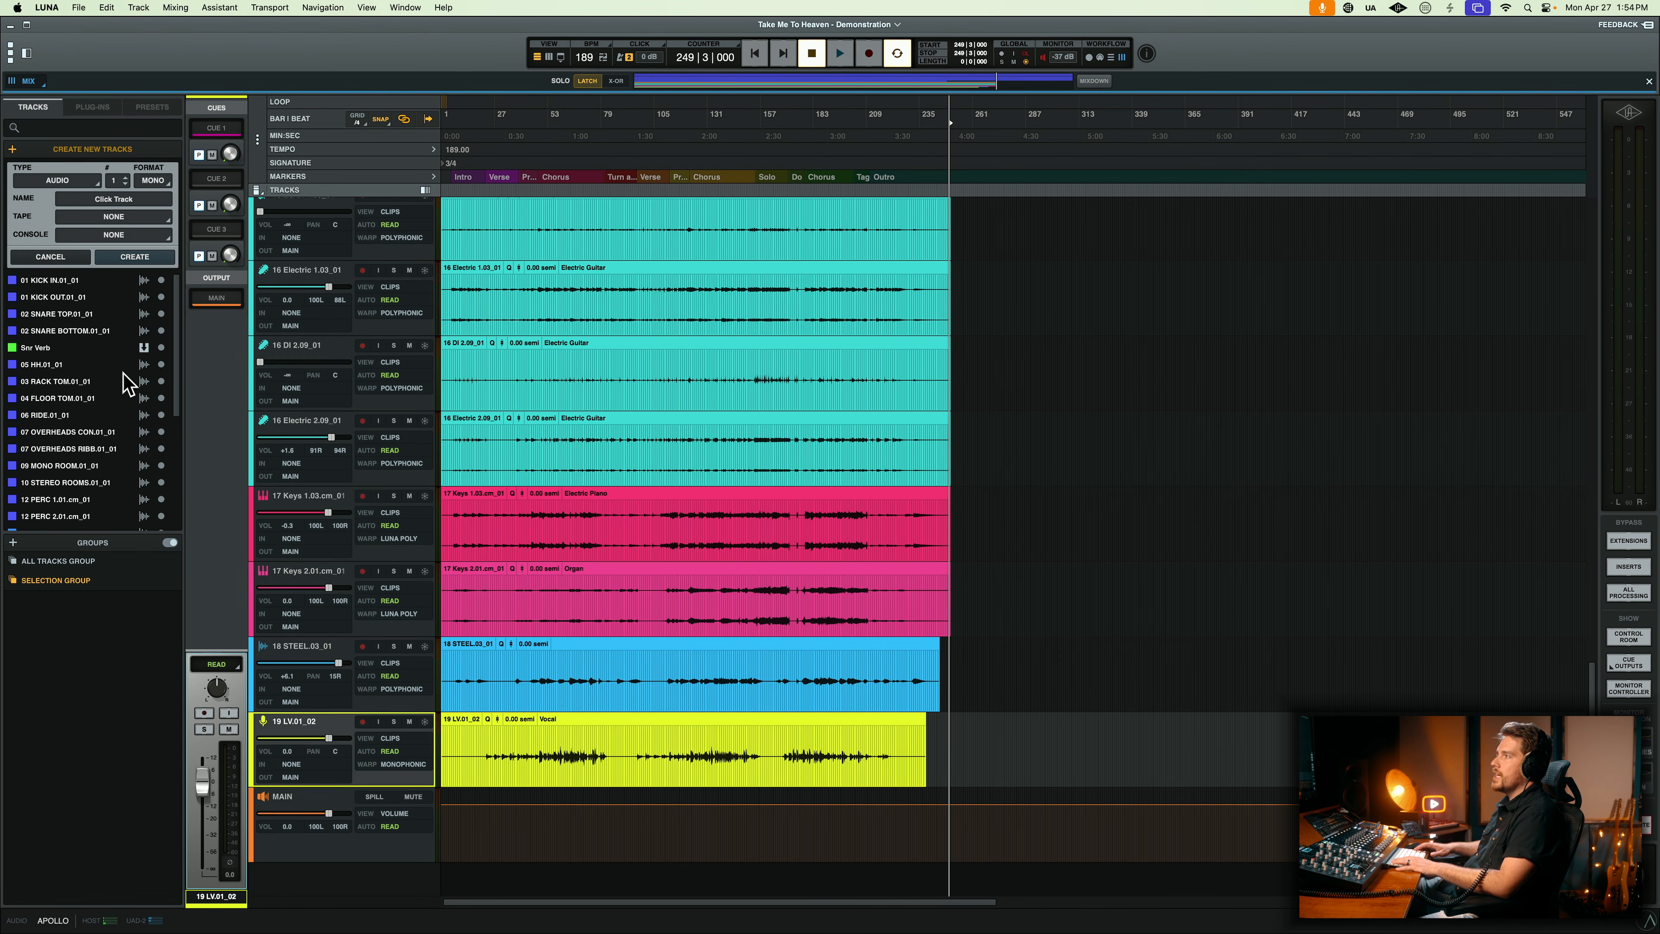
- Create a mono audio track named Click Track and clear its output assignment to NONE
key(Return)
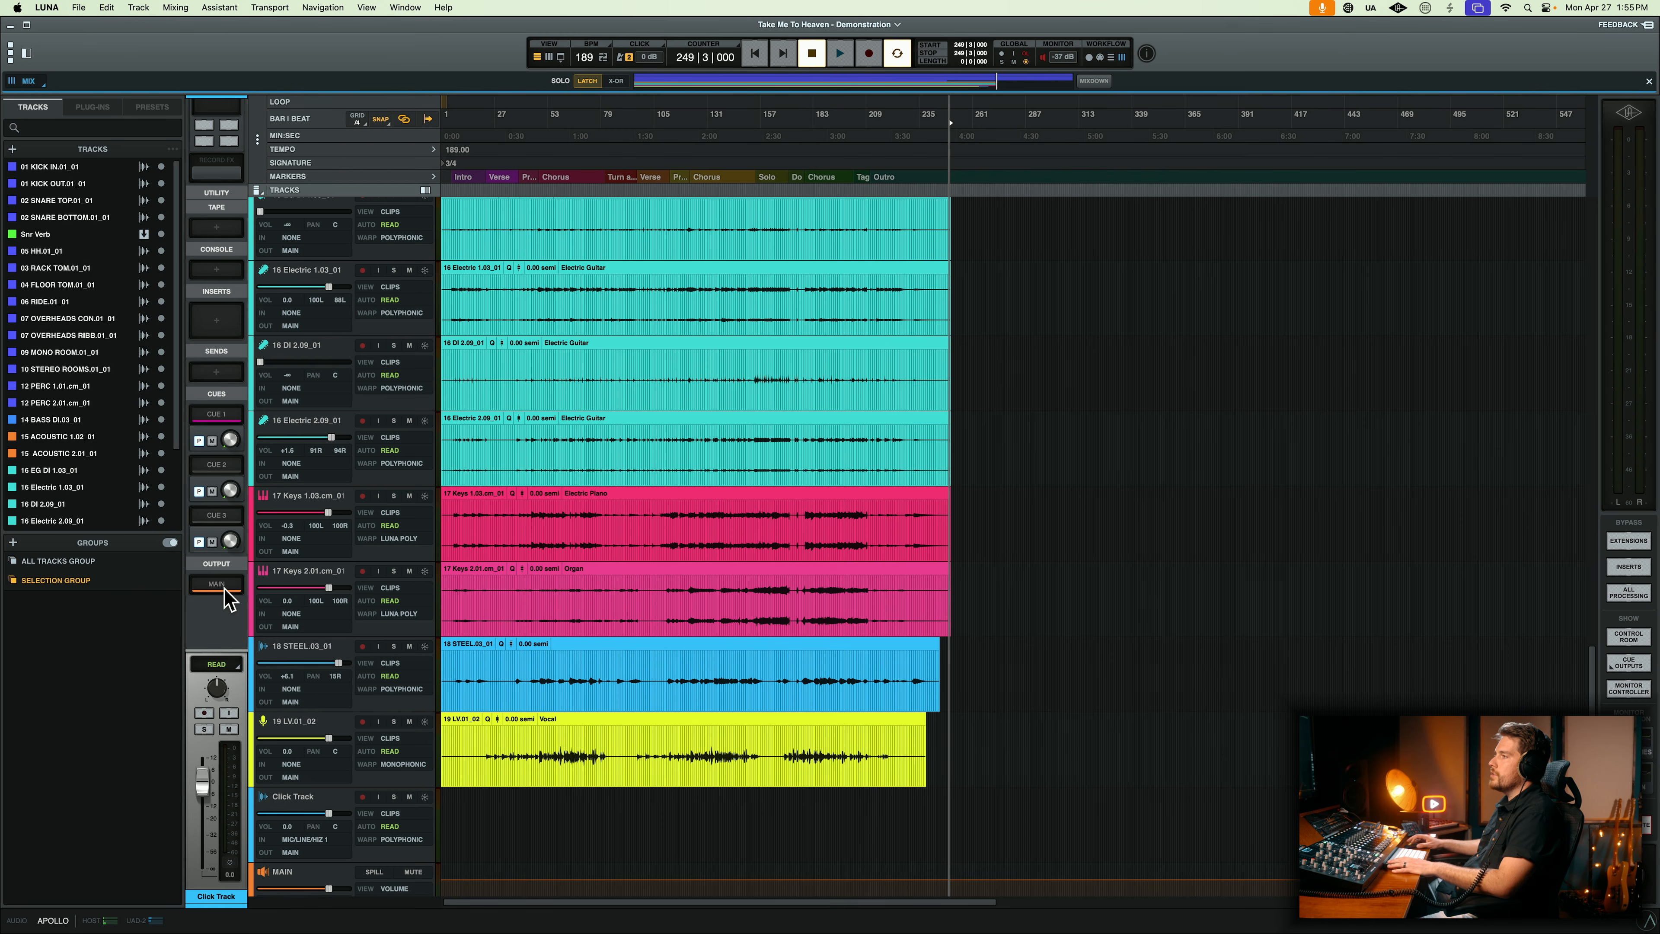
click(217, 584)
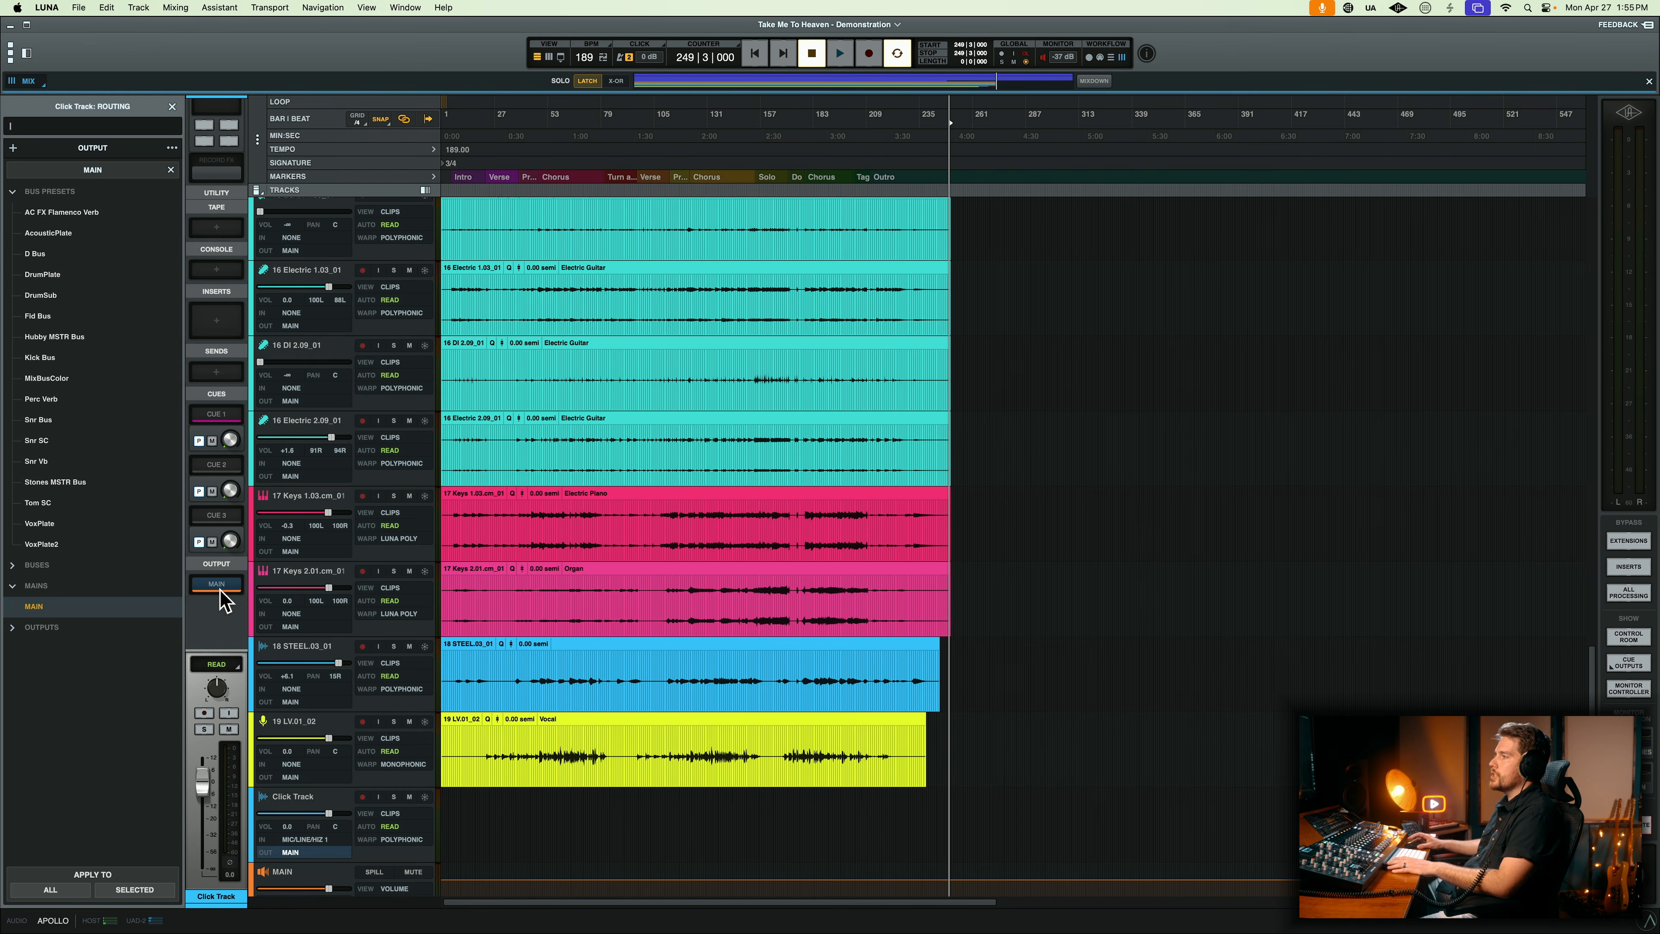
click(171, 169)
- Set the Click Track's input to MON L
scroll(216, 482, up, 4)
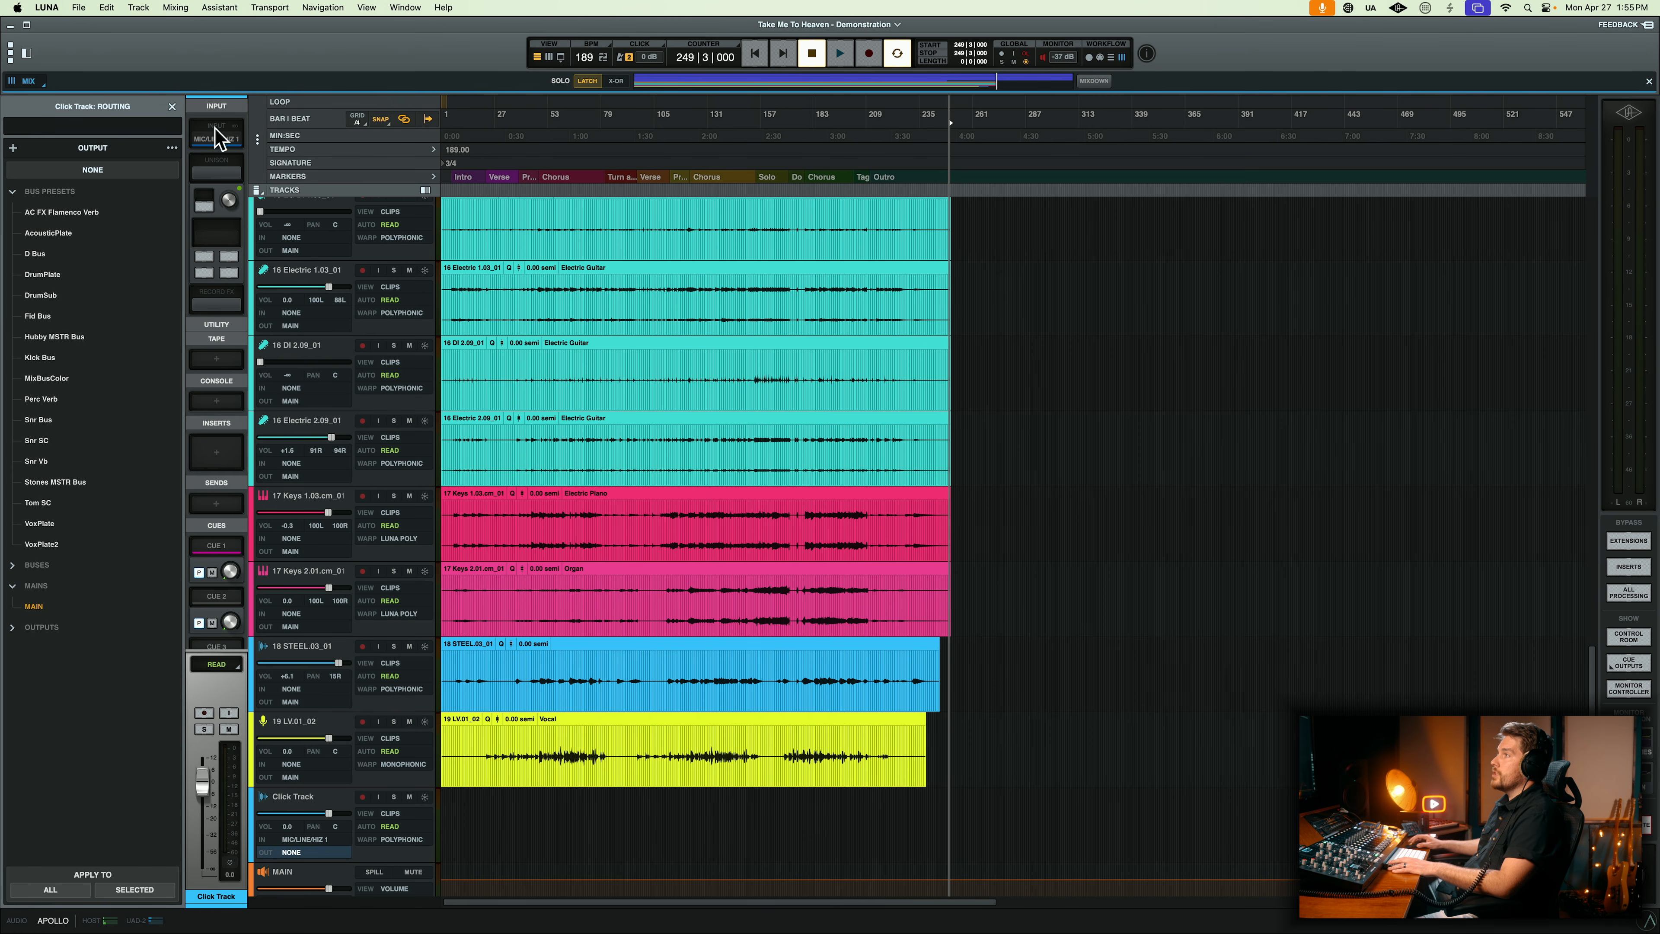
click(234, 140)
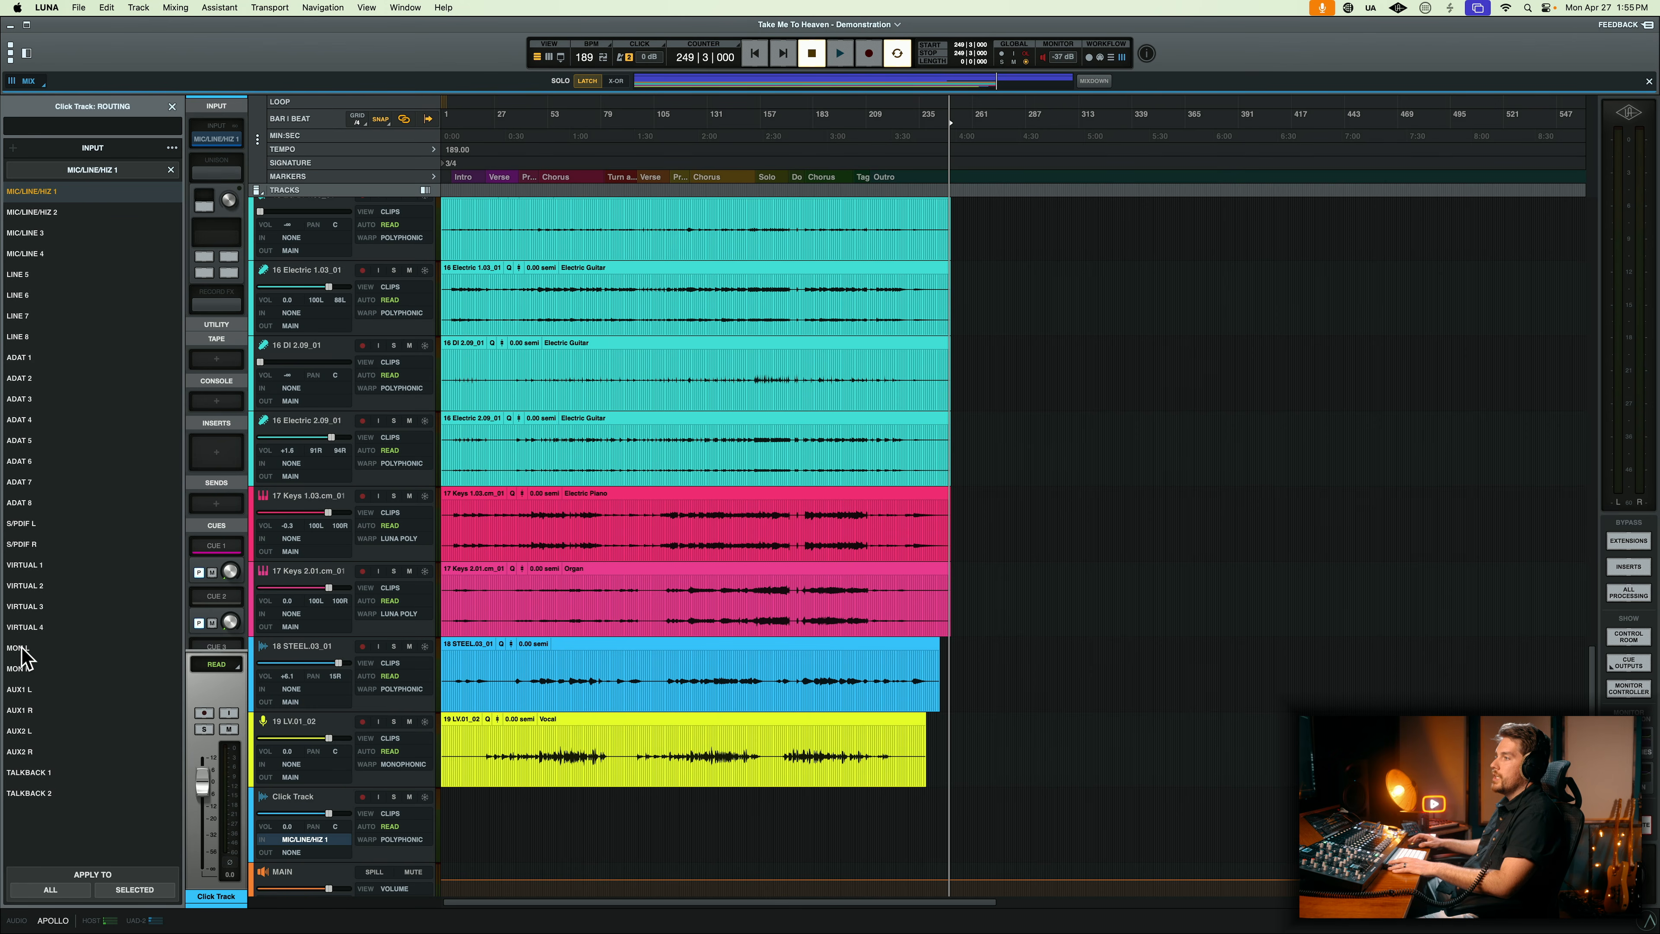
click(19, 648)
- Record the metronome onto the Click Track from bar 250, past the end of the song, for about 14 bars
click(940, 807)
click(964, 812)
click(951, 814)
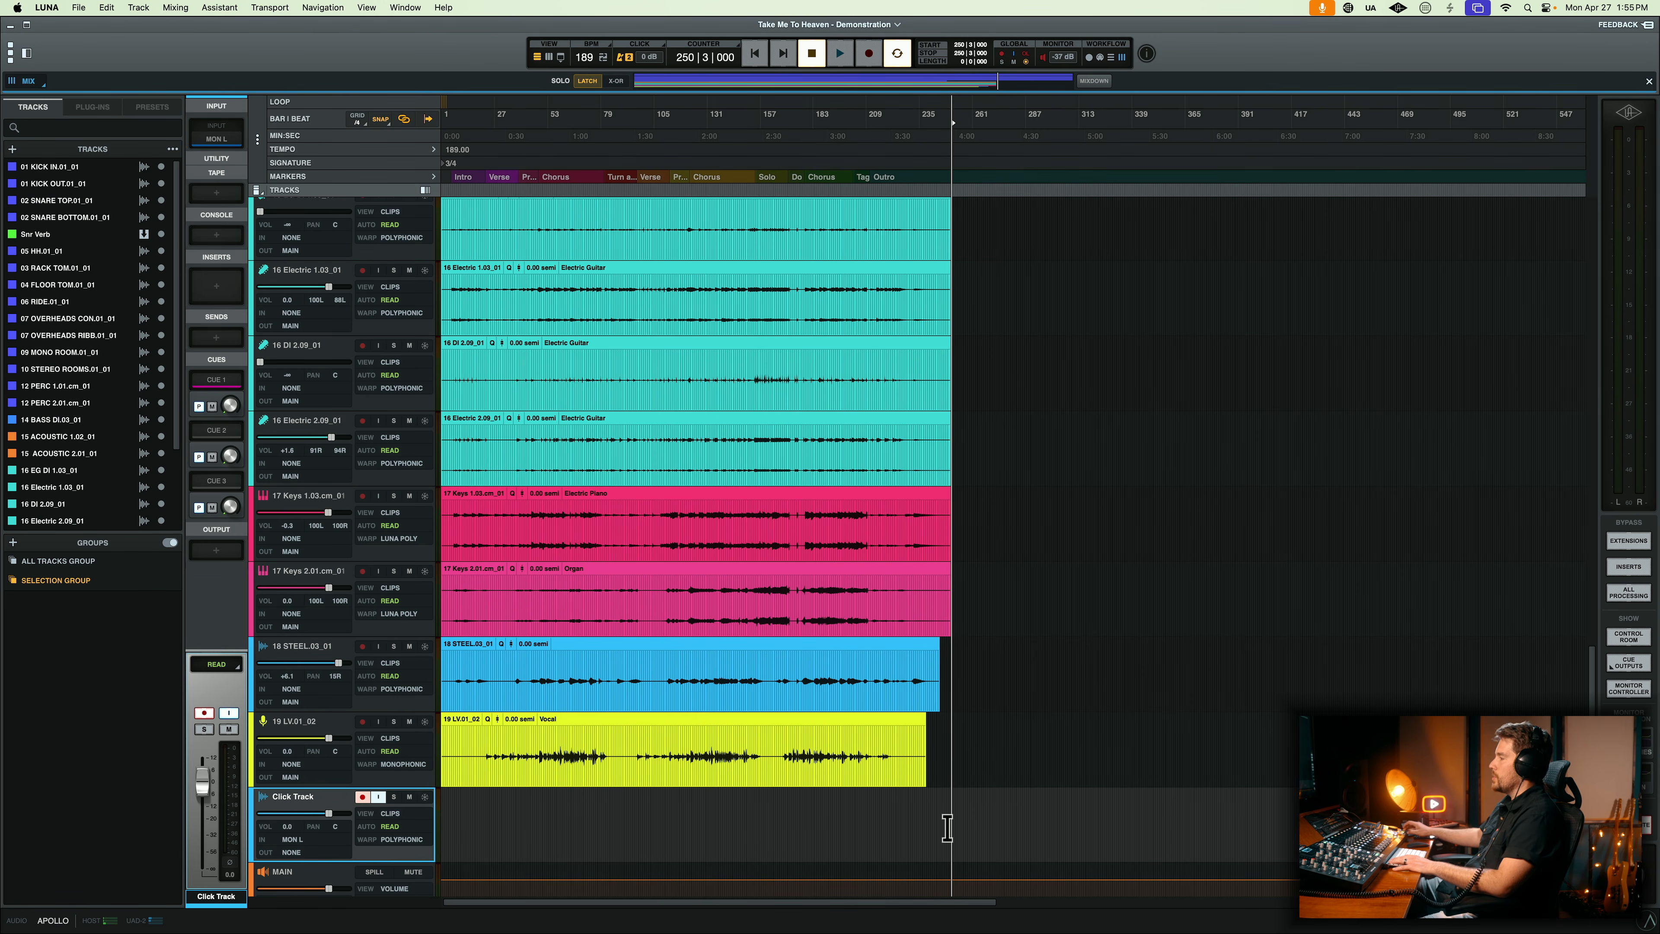
key(r)
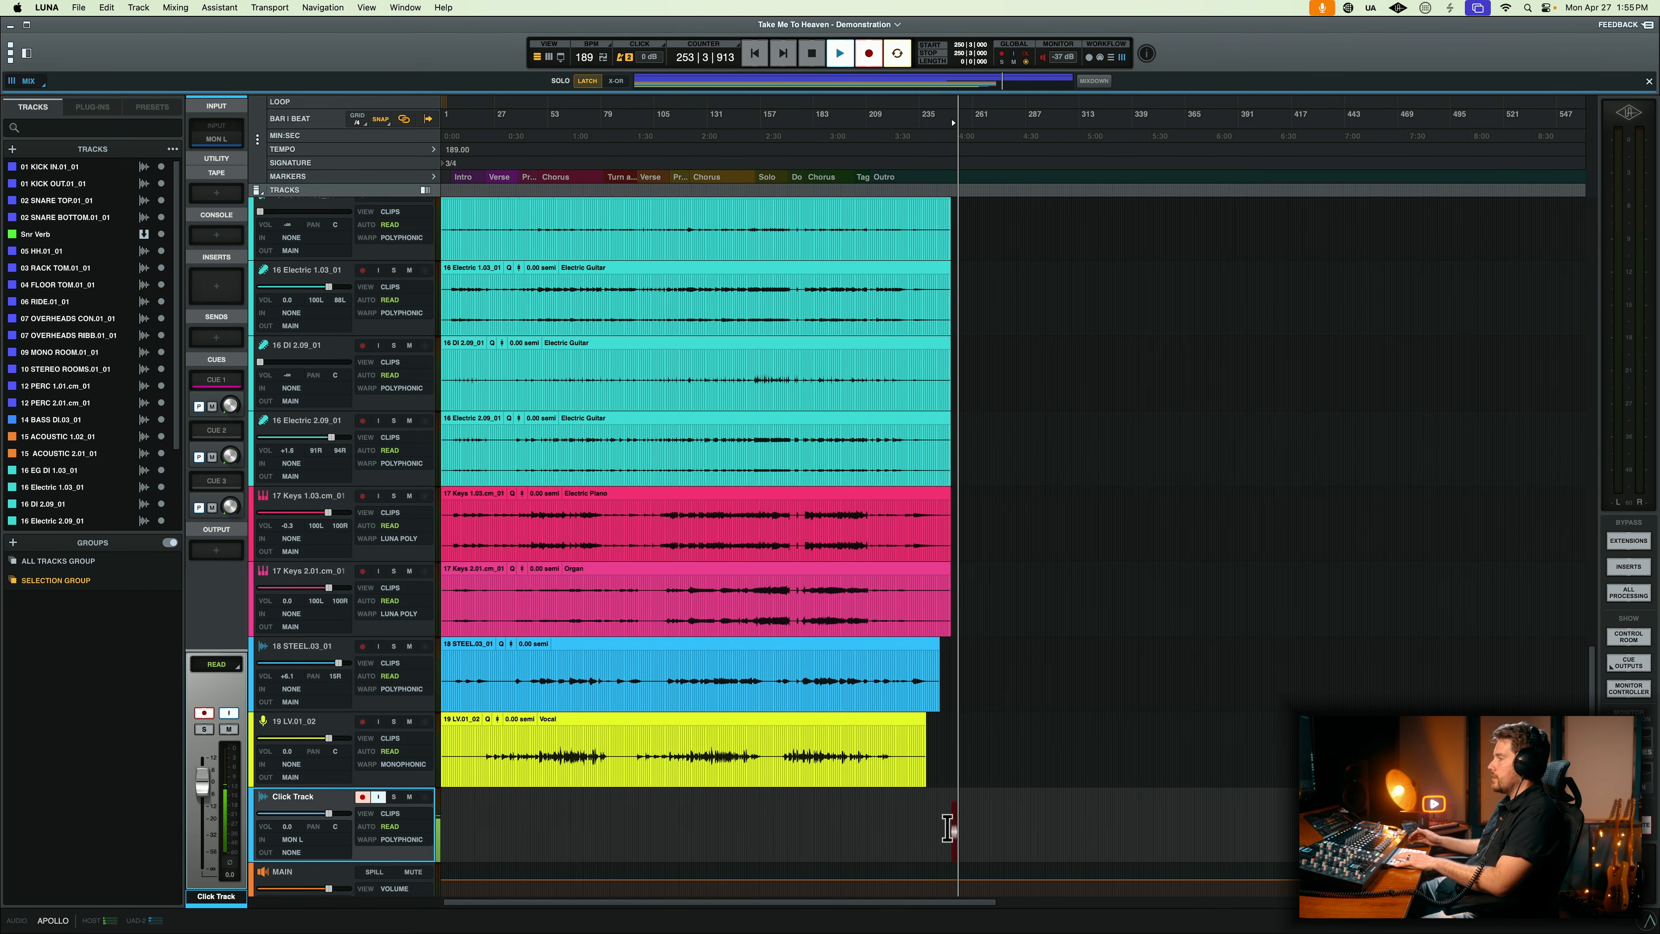
key(t)
key(t)
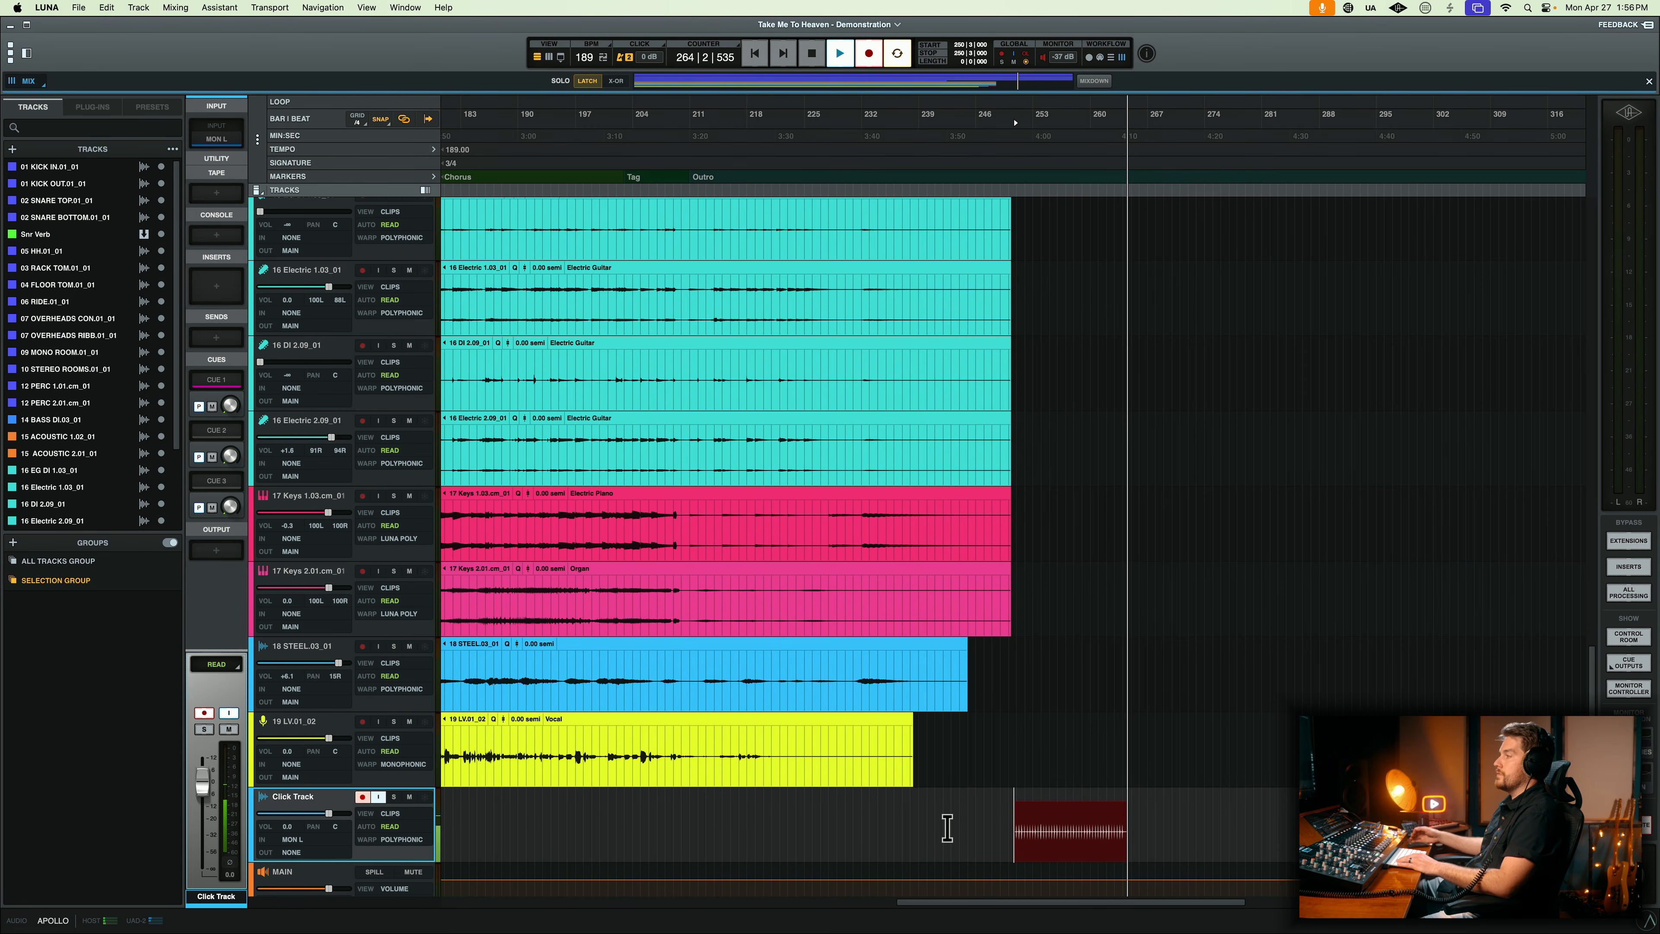
key(space)
- Route the Click Track's output to MAIN
key(r)
key(r)
key(r)
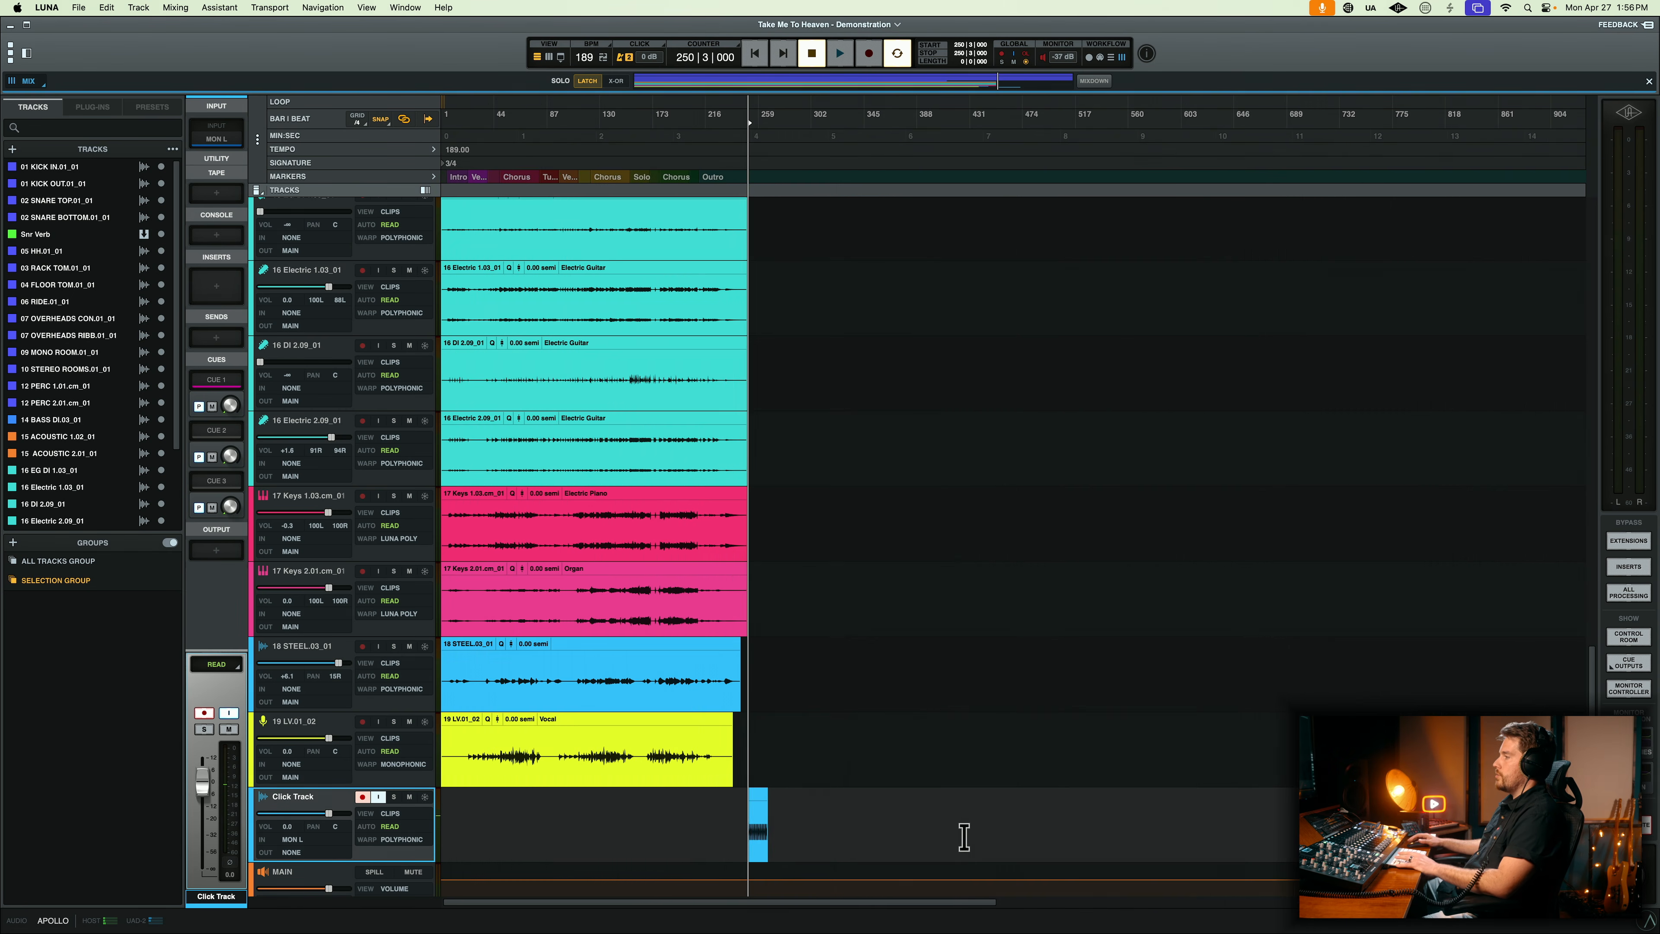
key(t)
key(t)
key(t)
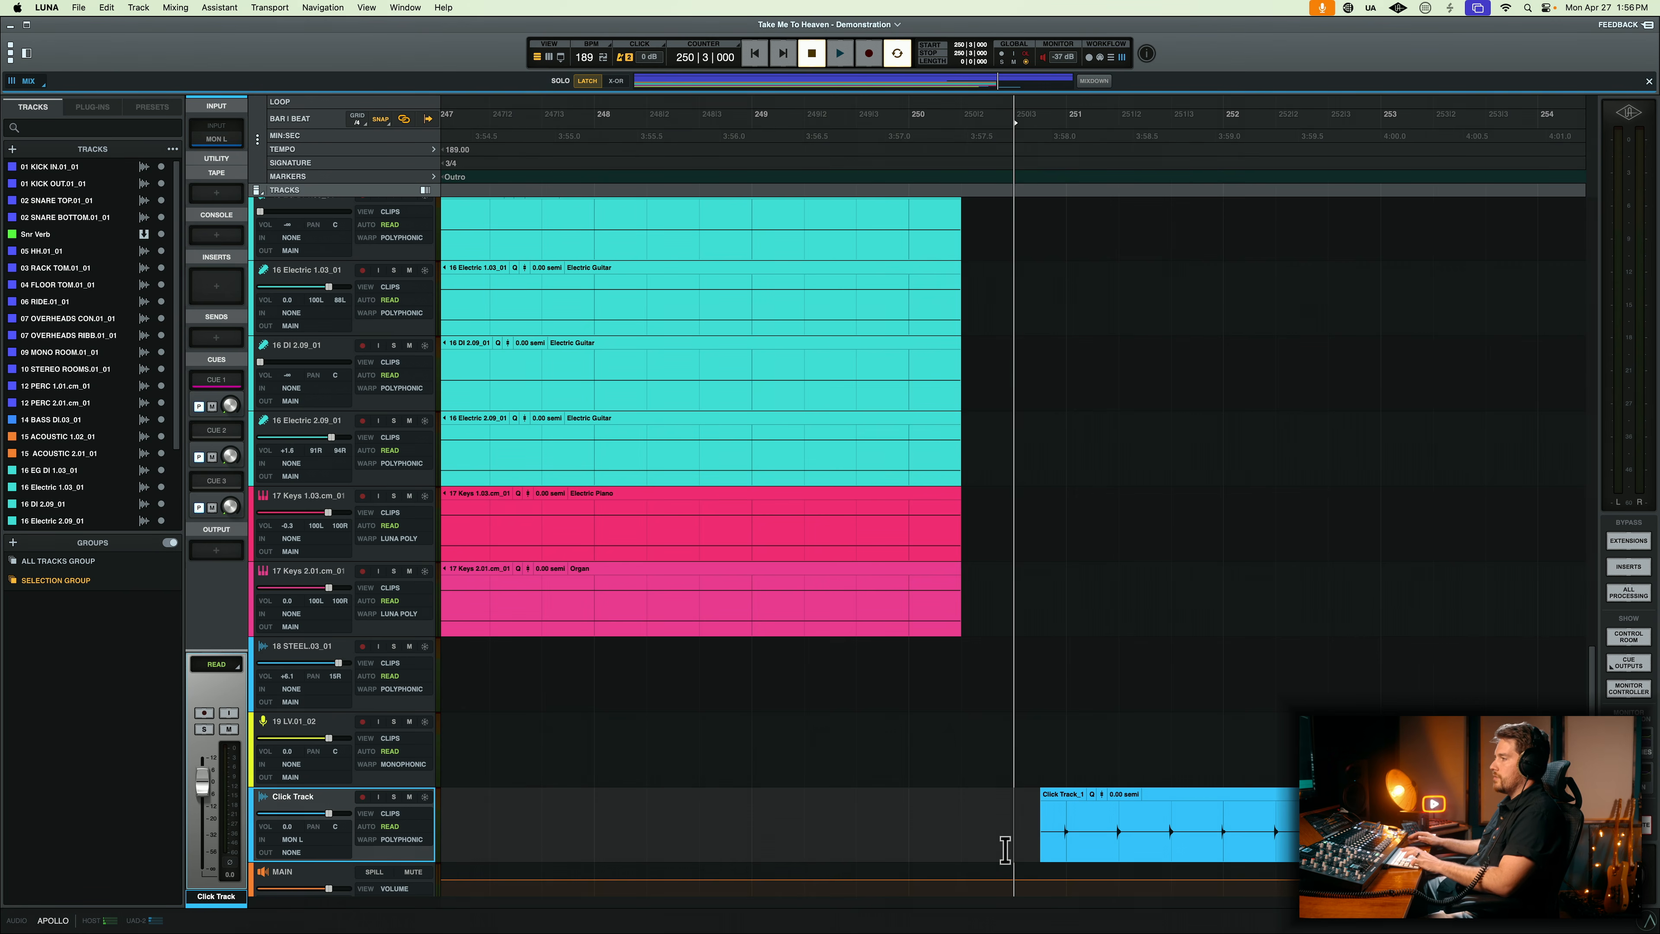
click(216, 551)
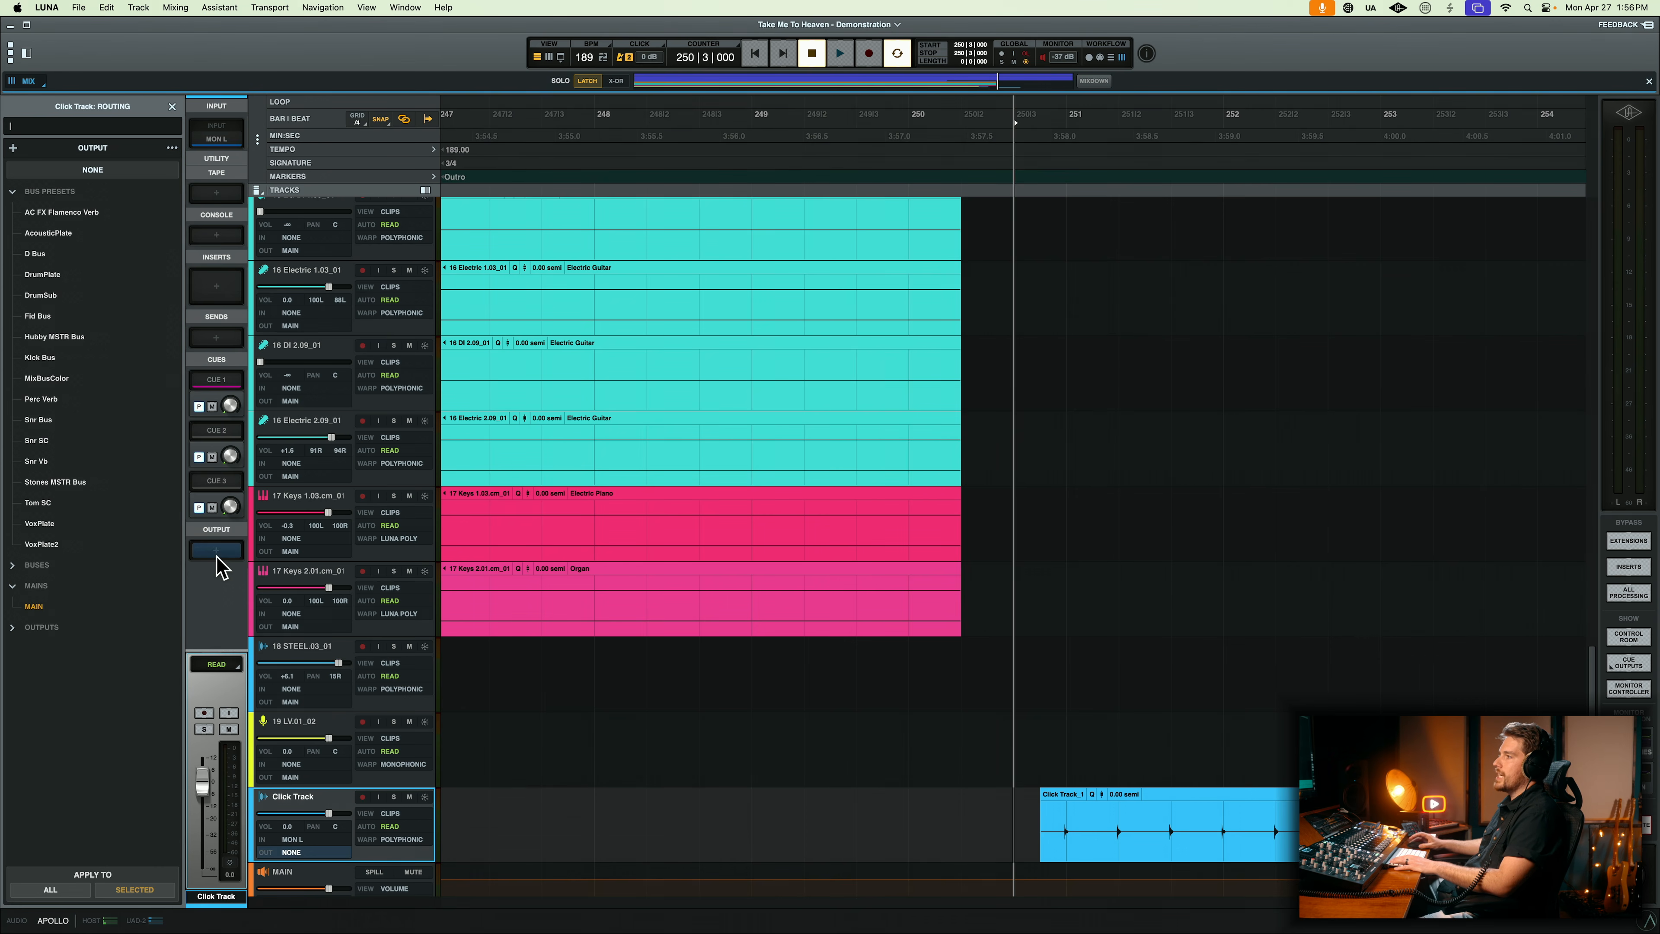
click(36, 607)
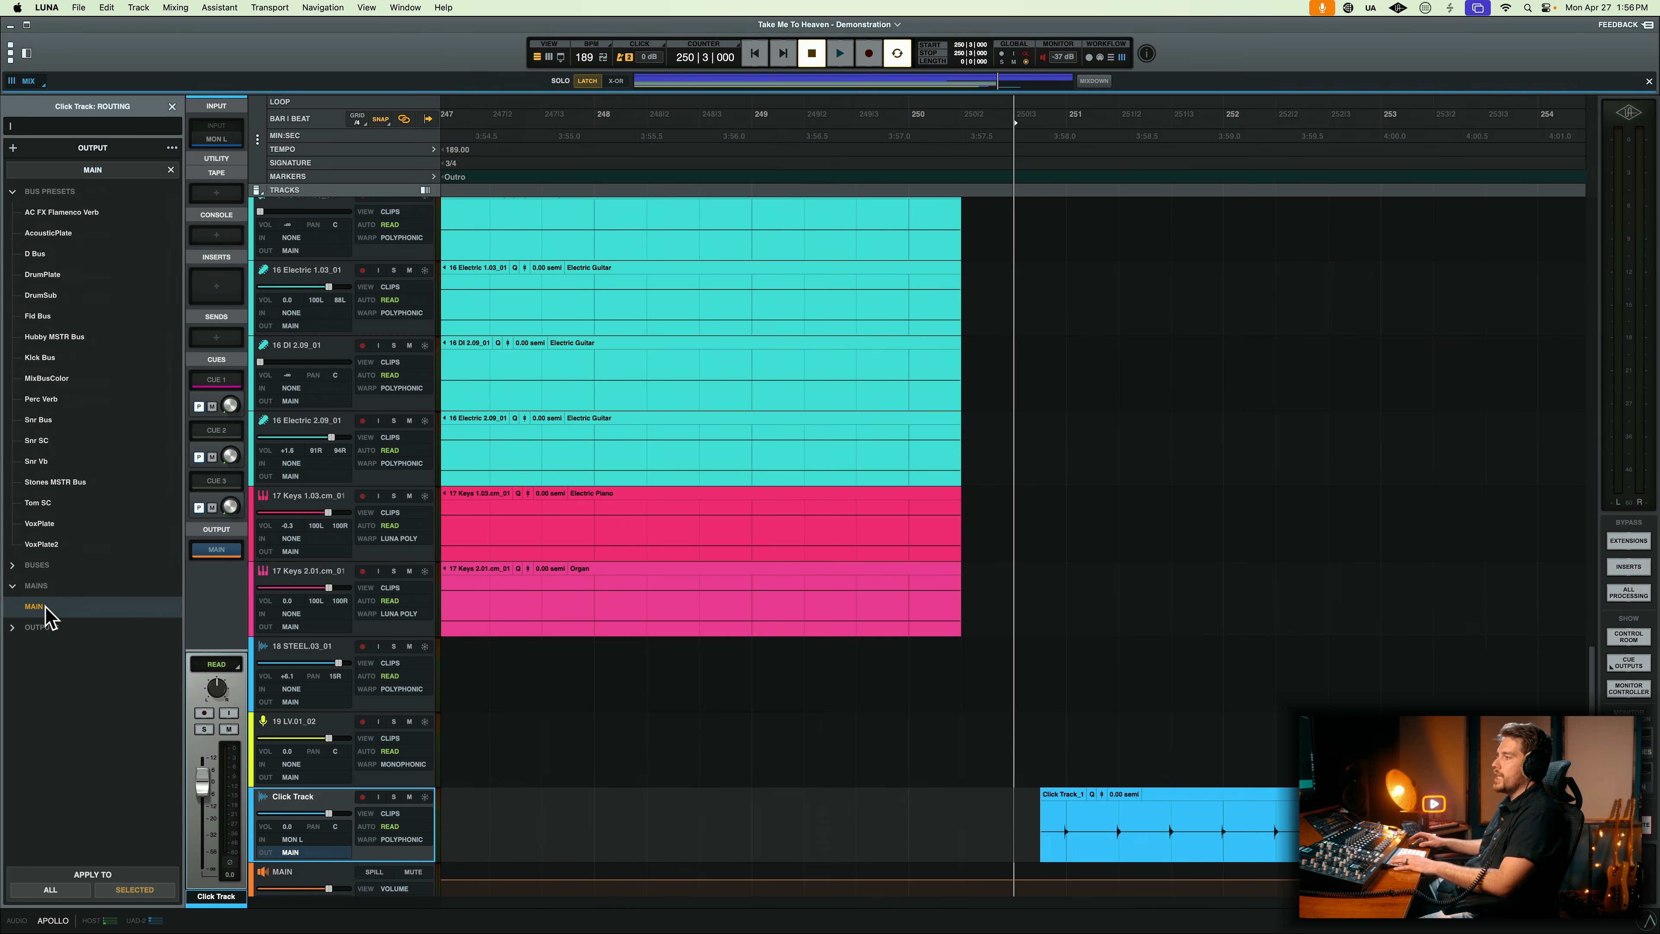
- Split the recorded click clip at its first click transient, just before bar 251
click(1024, 821)
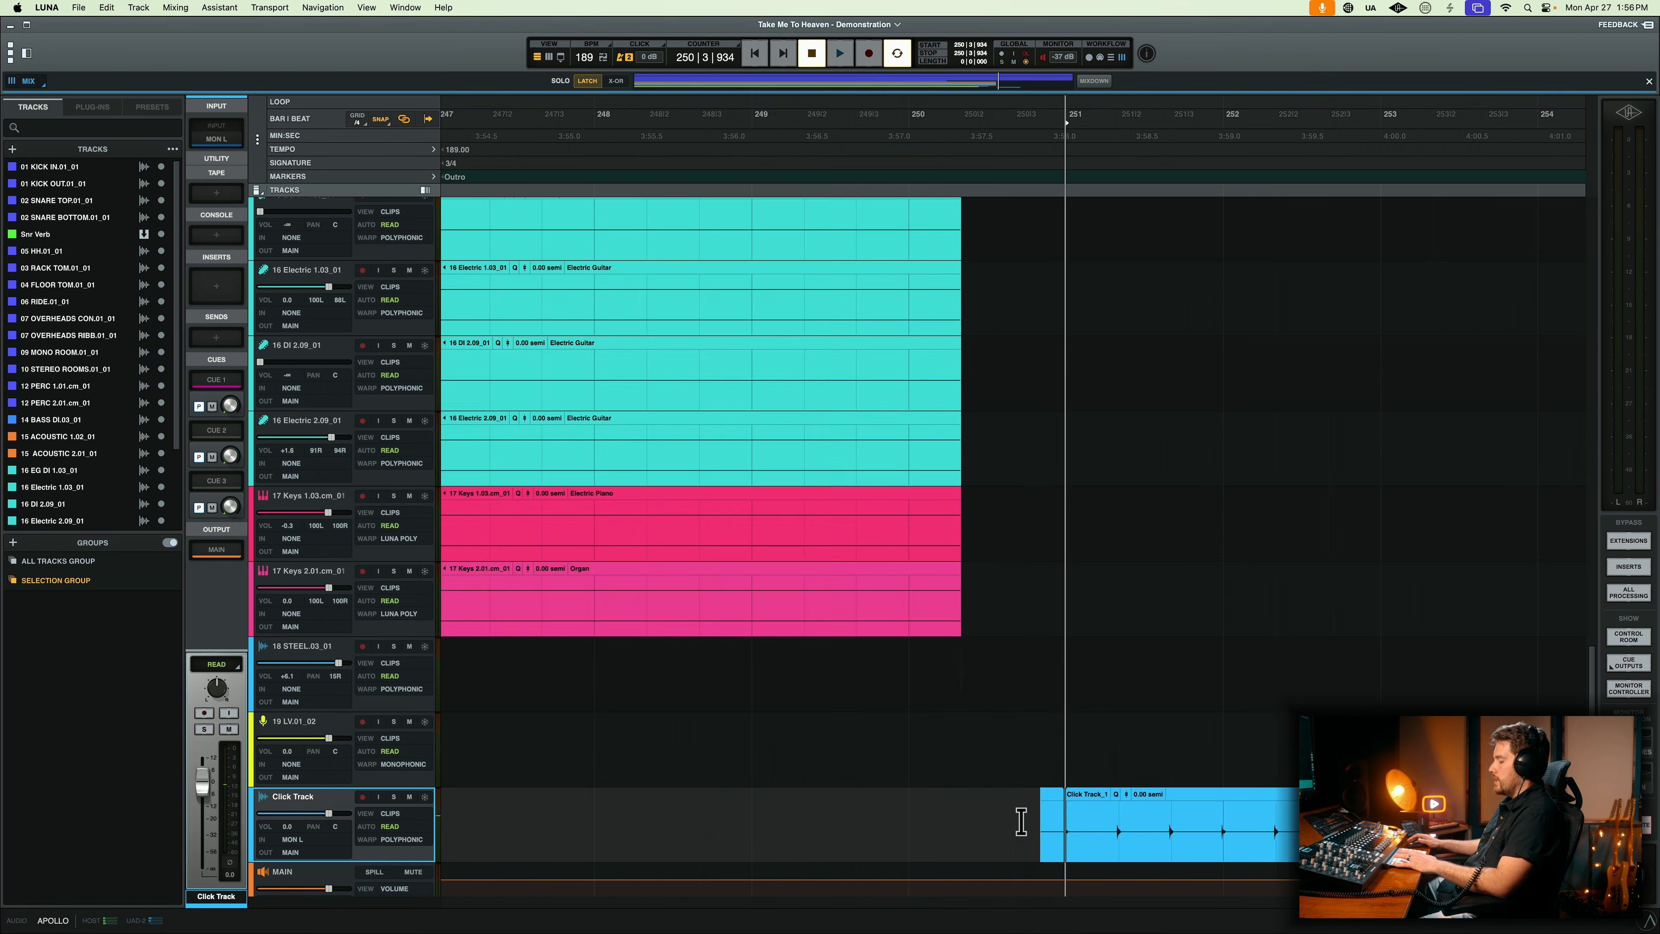
key(t)
key(t)
key(t)
key(t)
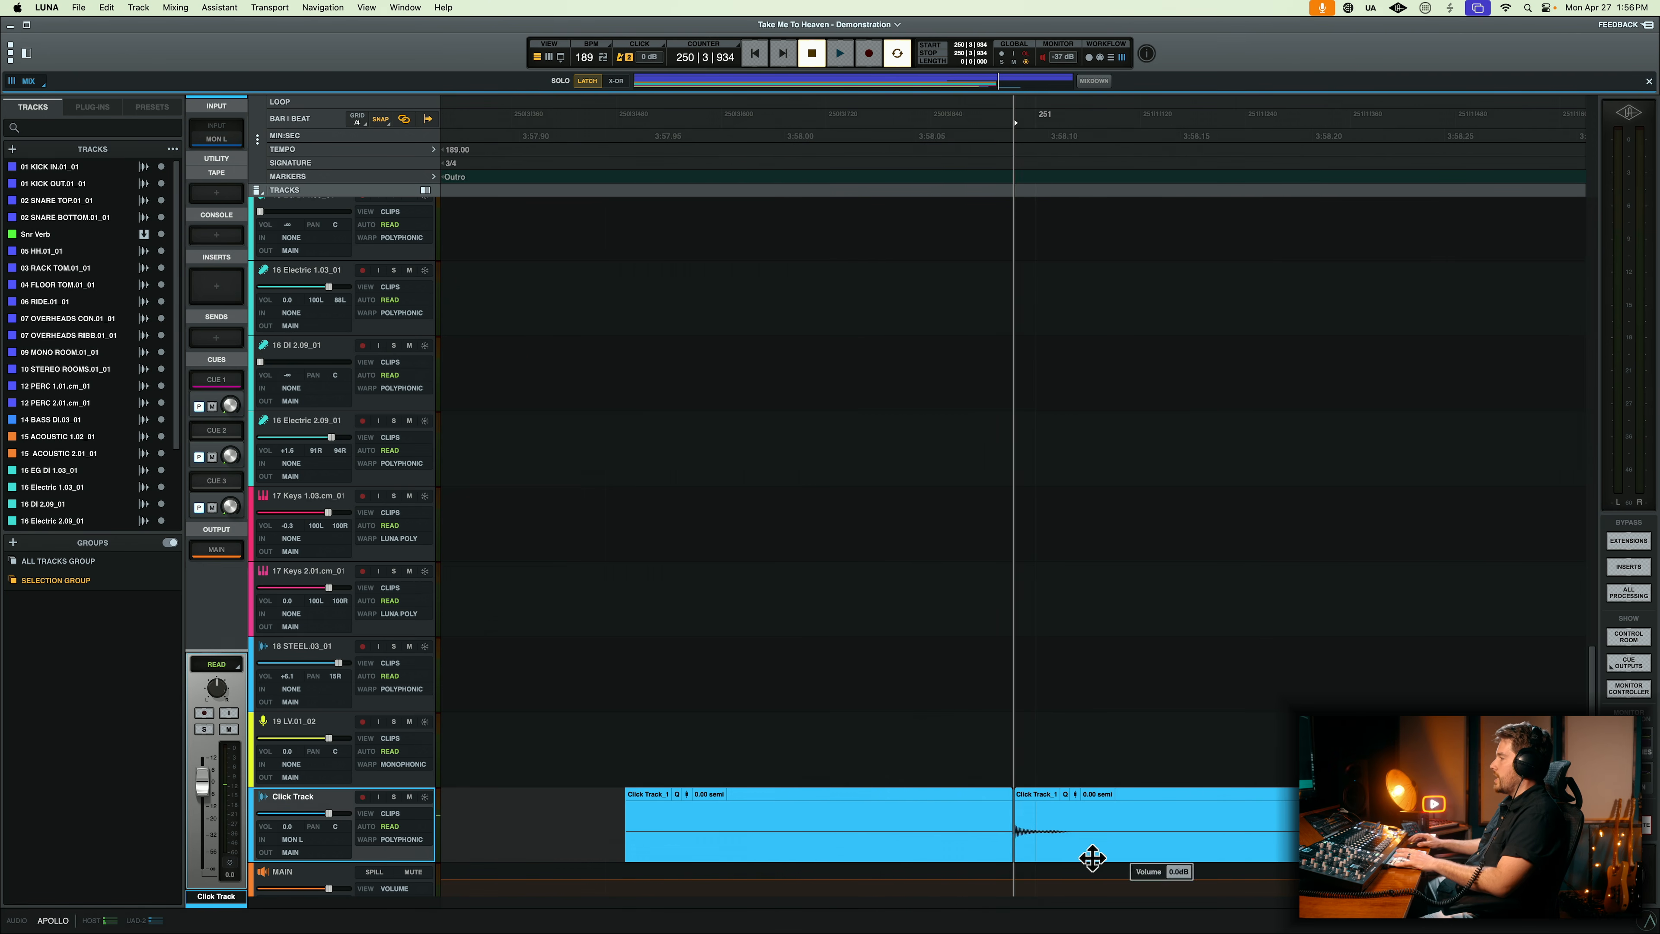
- Delete the silent lead-in piece and align the remaining click clip to the start of bar 251
click(920, 838)
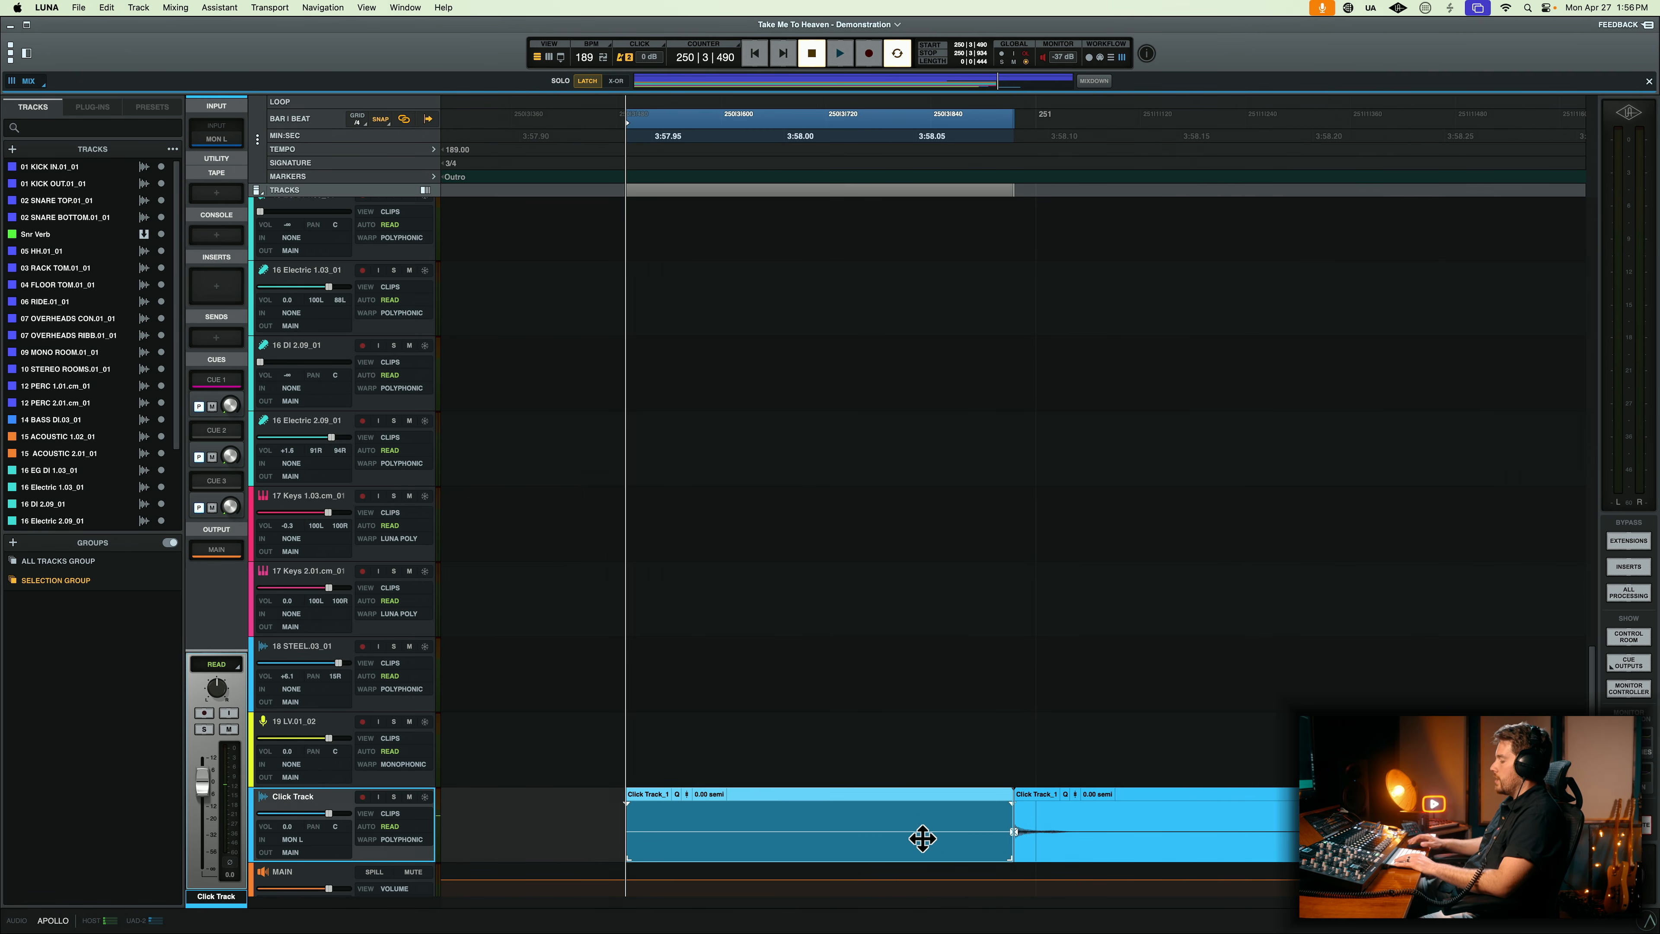
key(Delete)
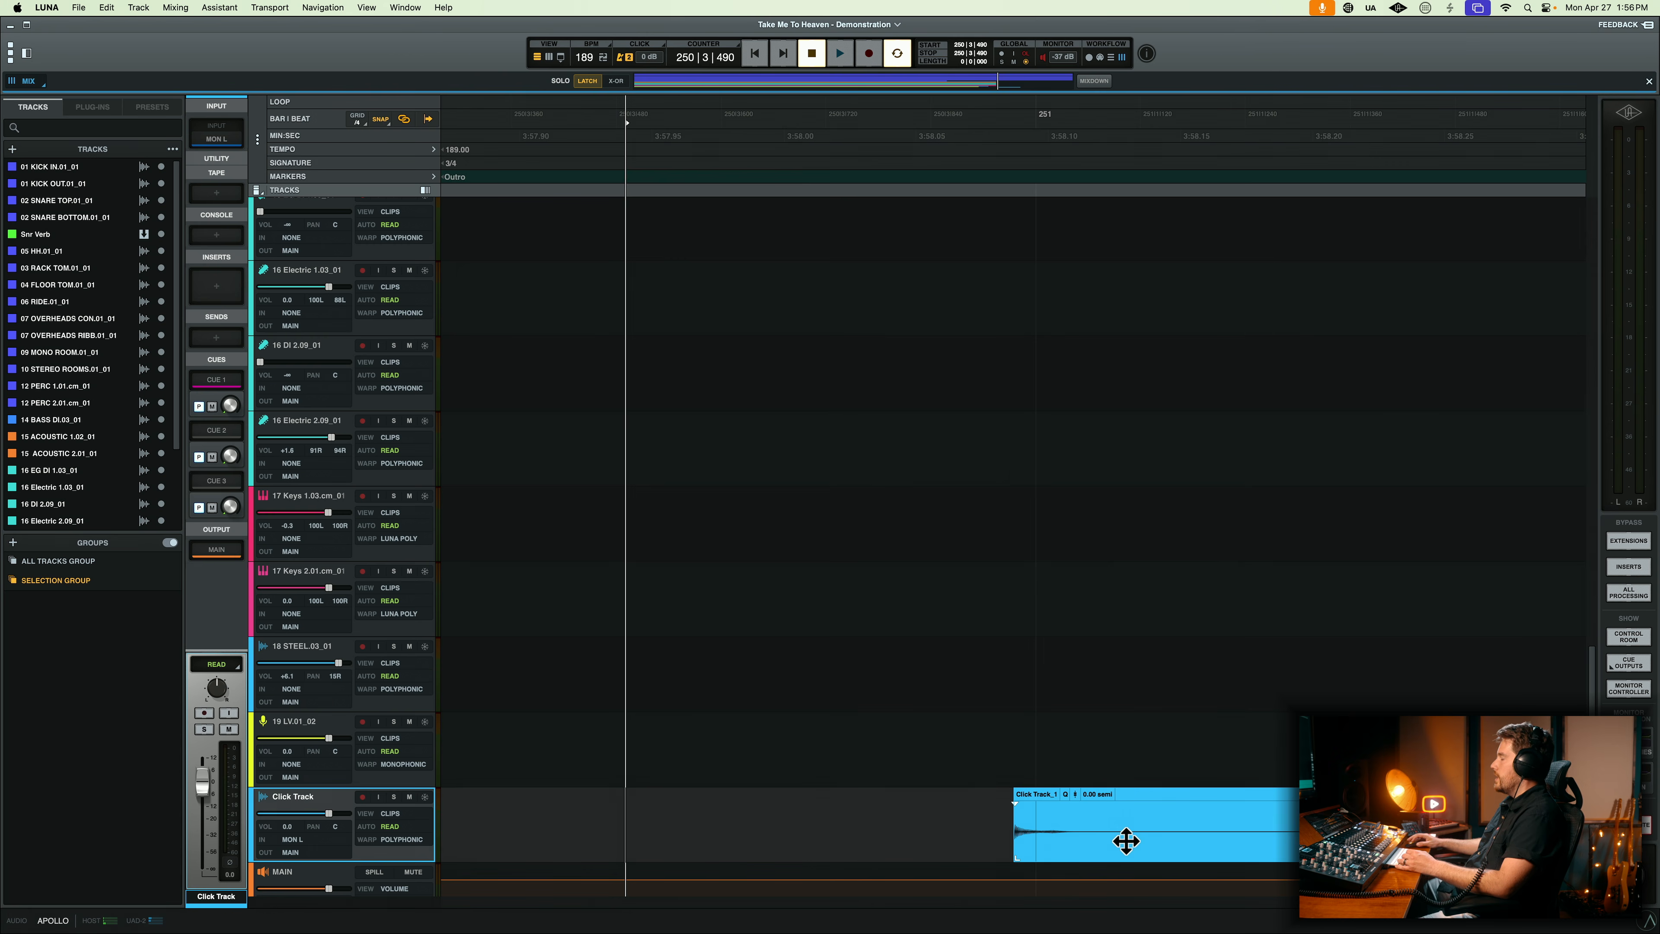
click(1103, 845)
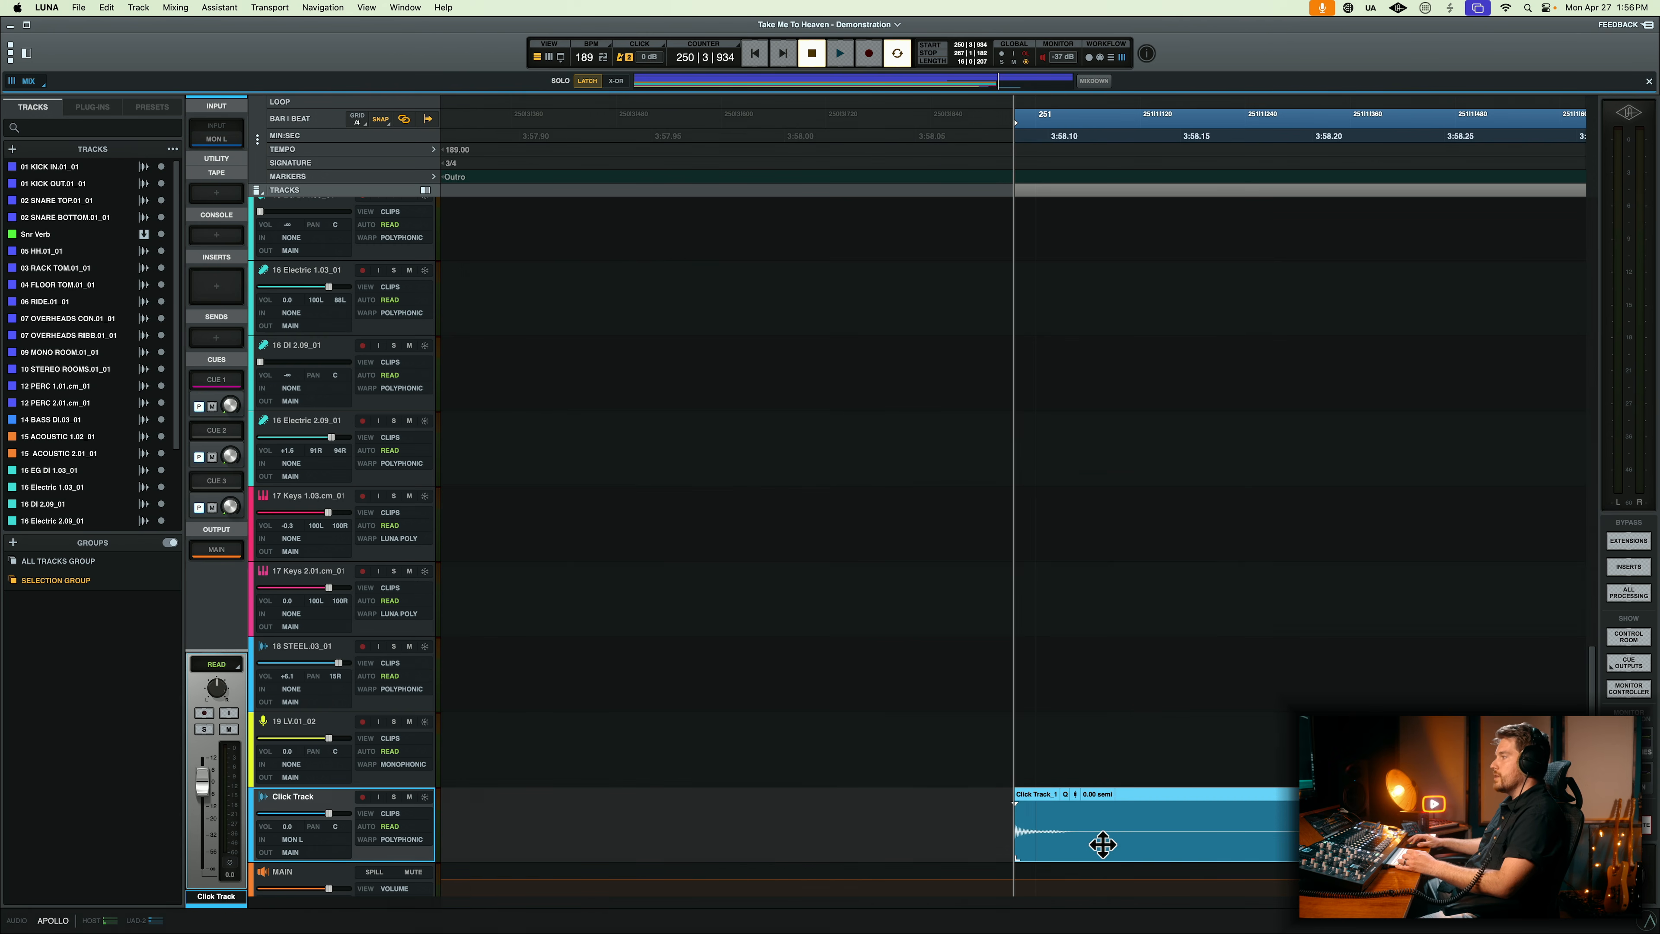
drag(1102, 845, 1104, 846)
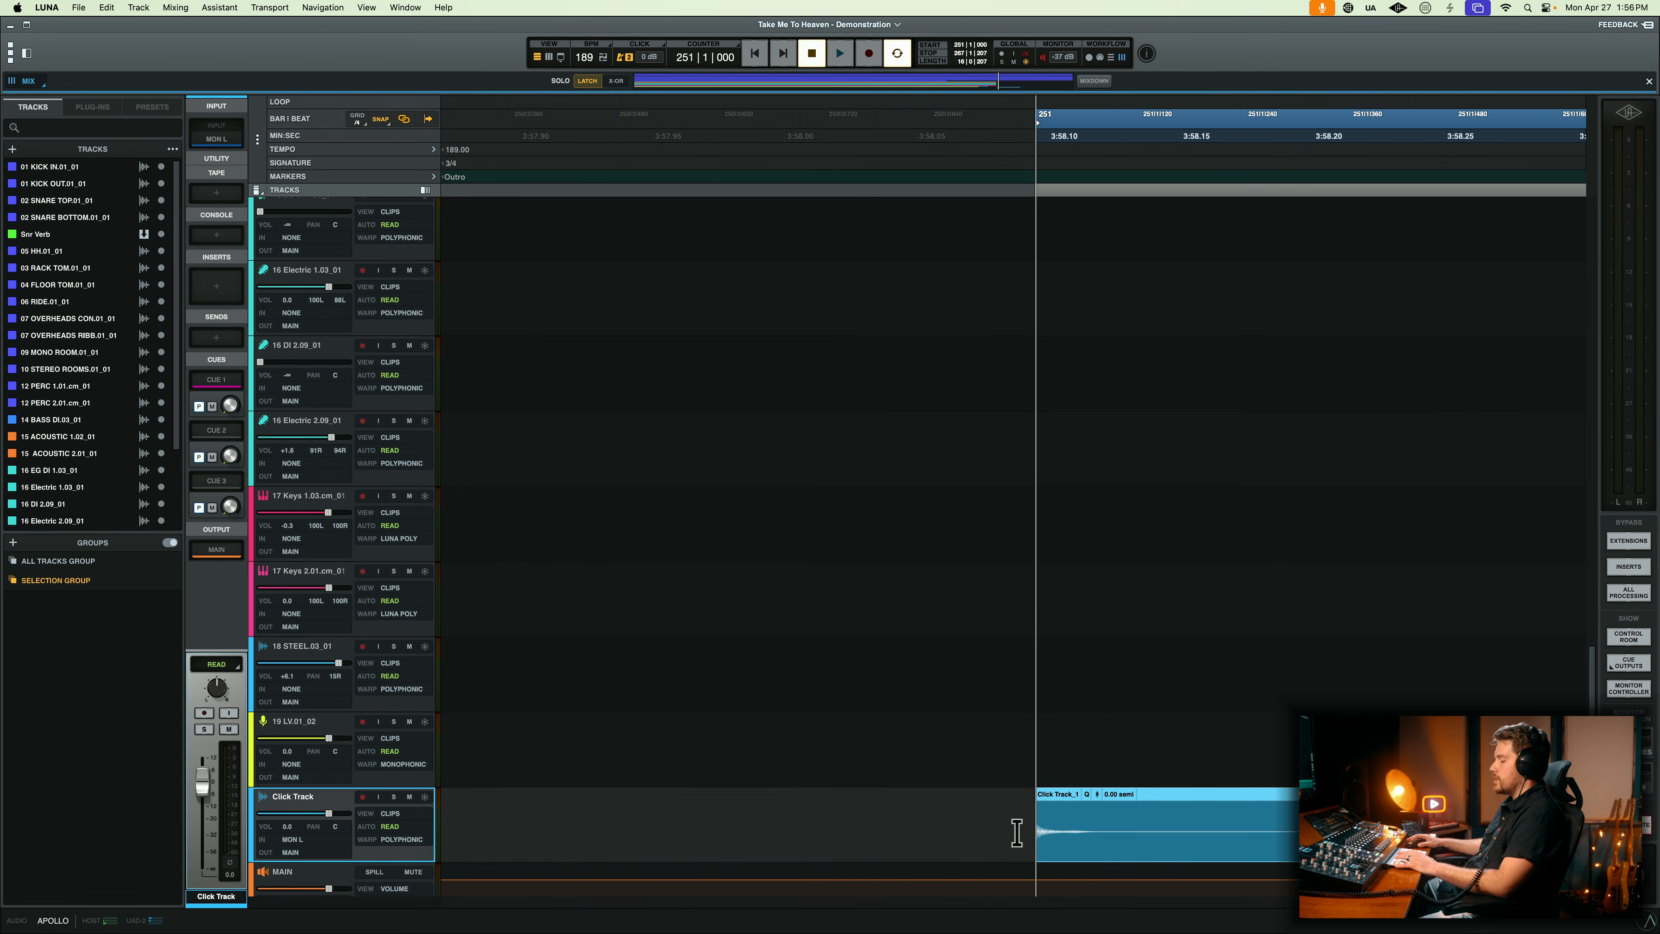
- Split the click clip at bar 255 and delete everything after the split, keeping a four-bar clip
key(r)
key(r)
key(r)
key(r)
key(r)
key(r)
key(r)
key(r)
key(r)
key(t)
key(t)
key(t)
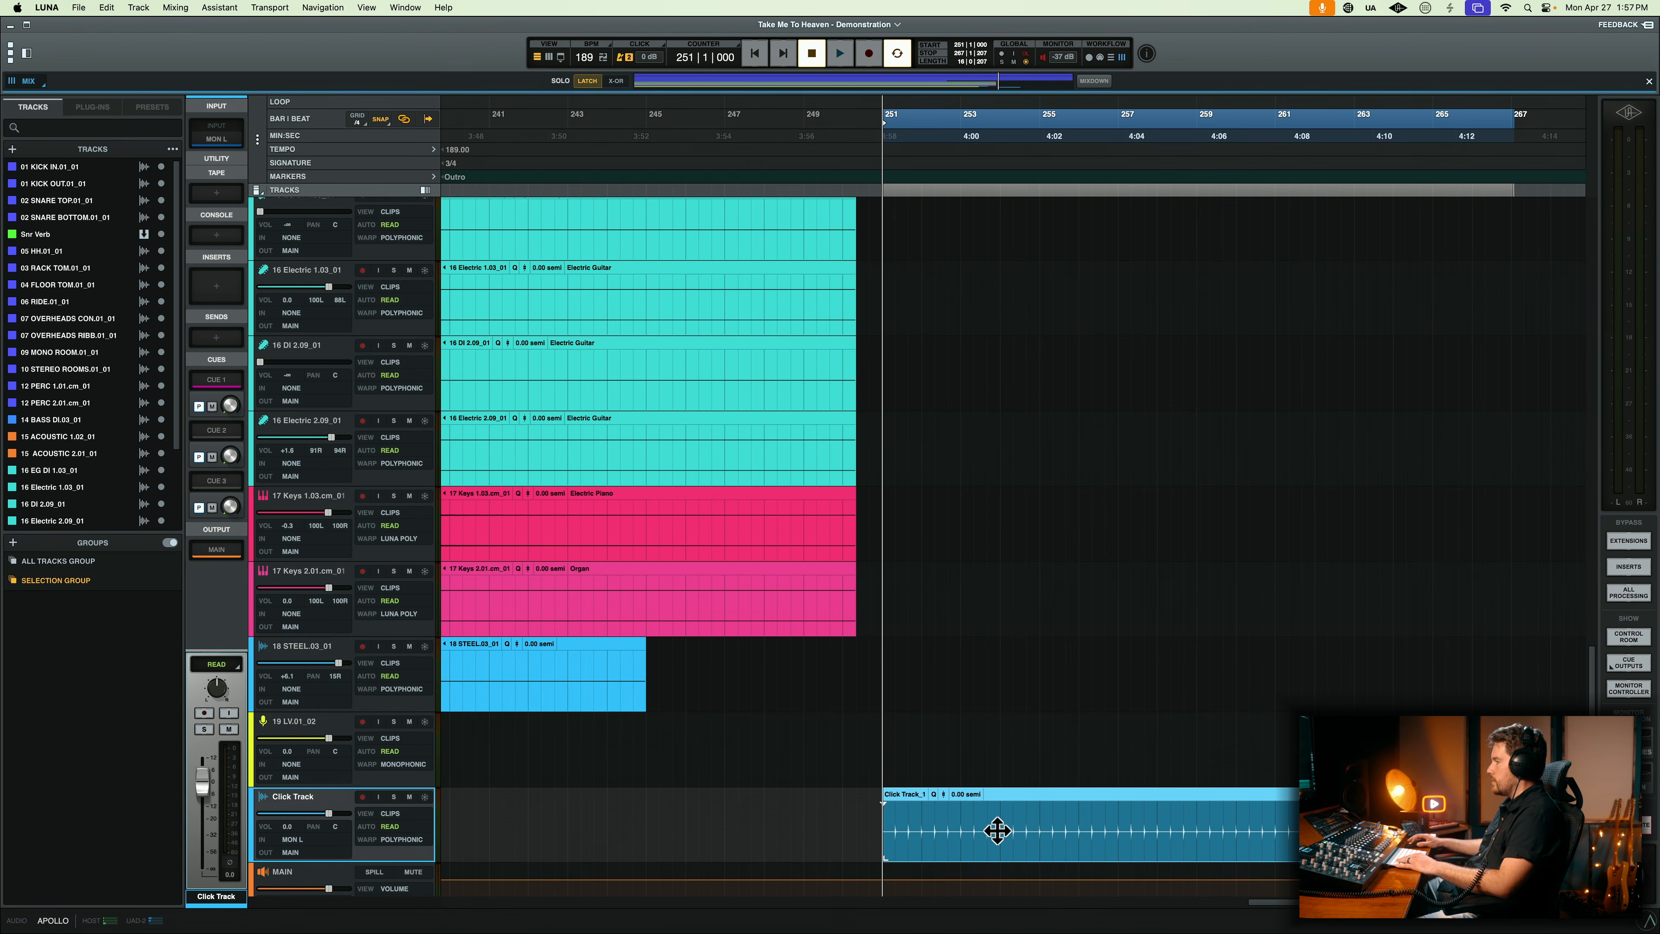
click(1040, 818)
click(1031, 818)
click(1038, 818)
key(b)
click(1114, 831)
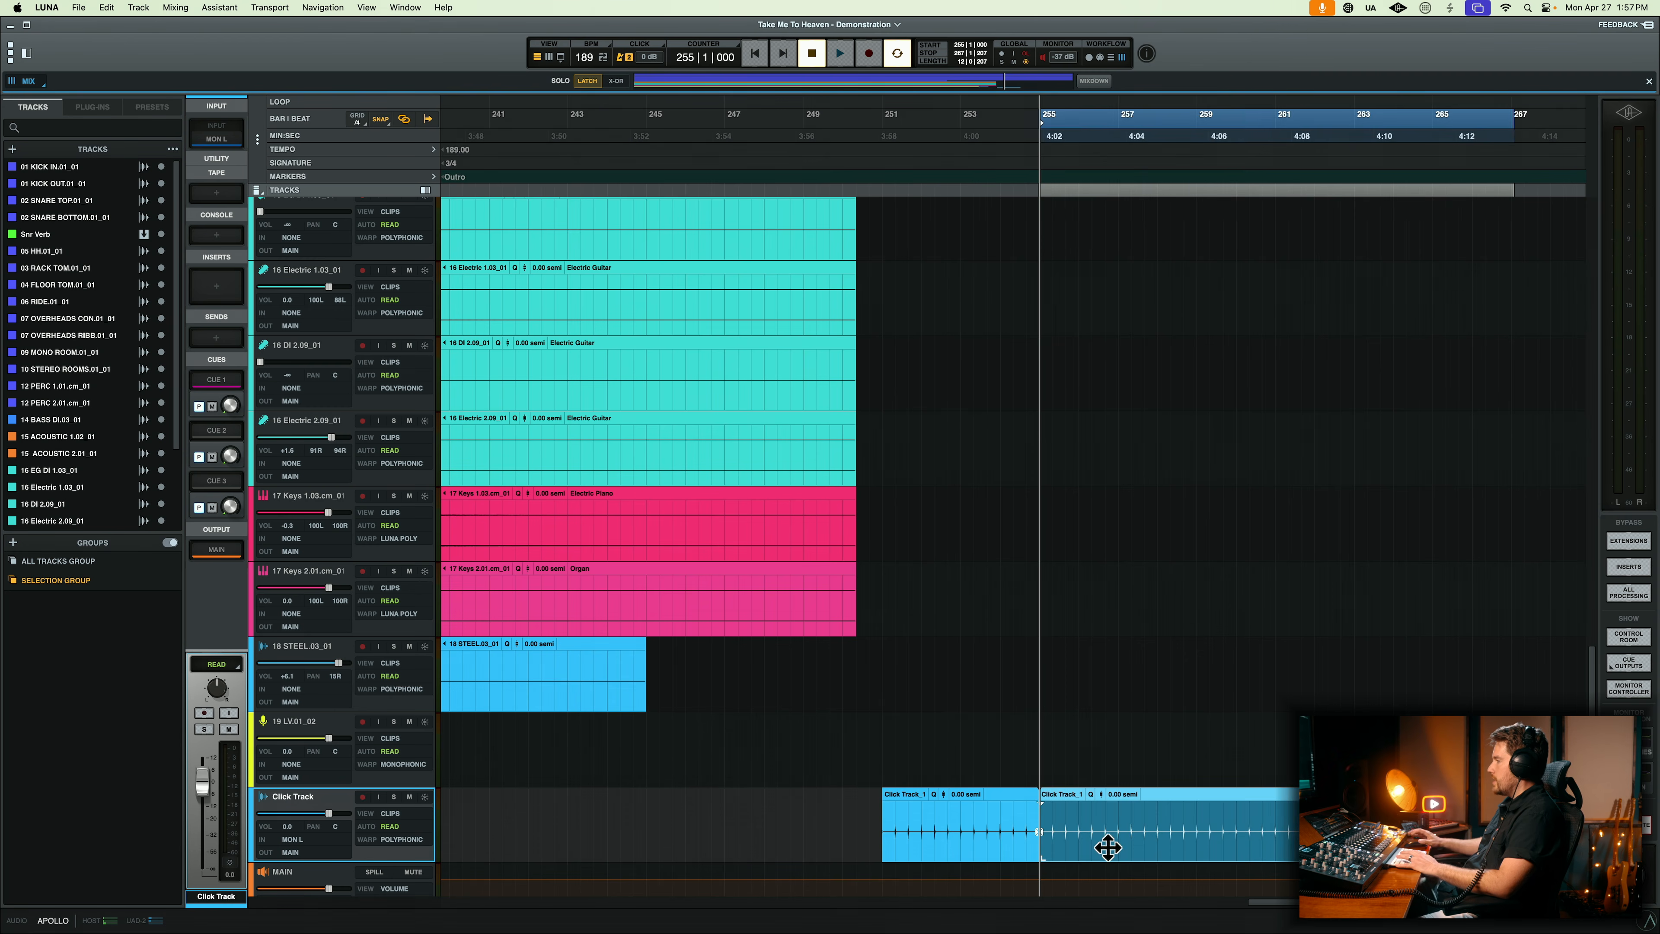
key(Delete)
- Cut the four-bar click clip and paste it at bar 1 of the Click Track
key(minus)
click(957, 840)
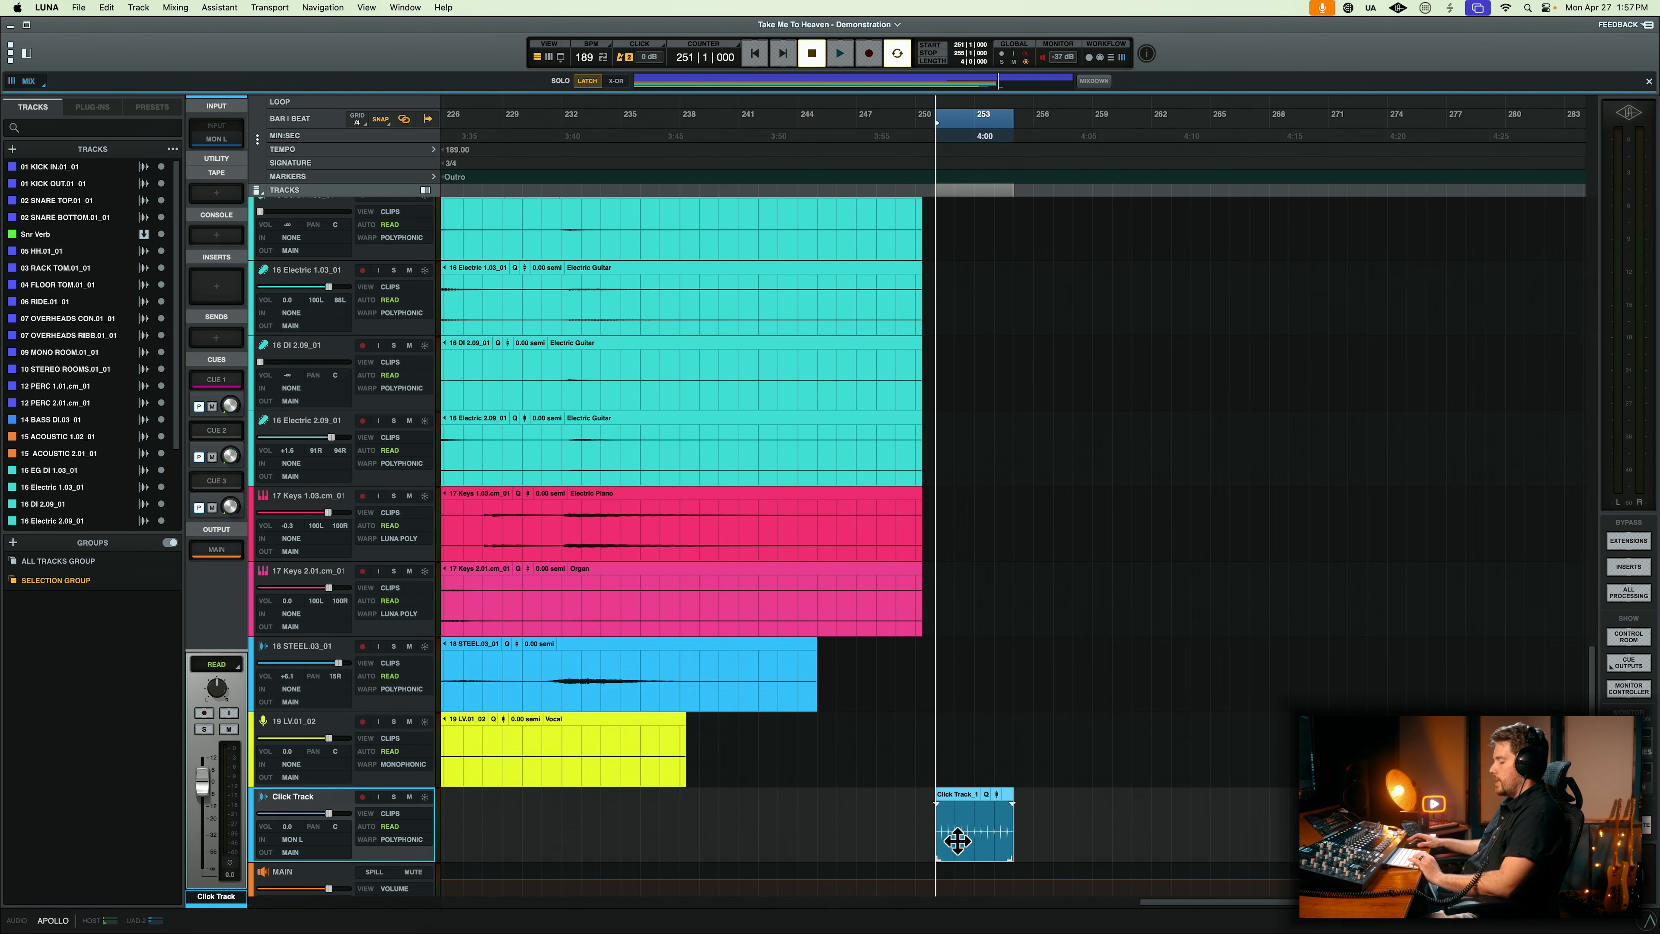
key(Delete)
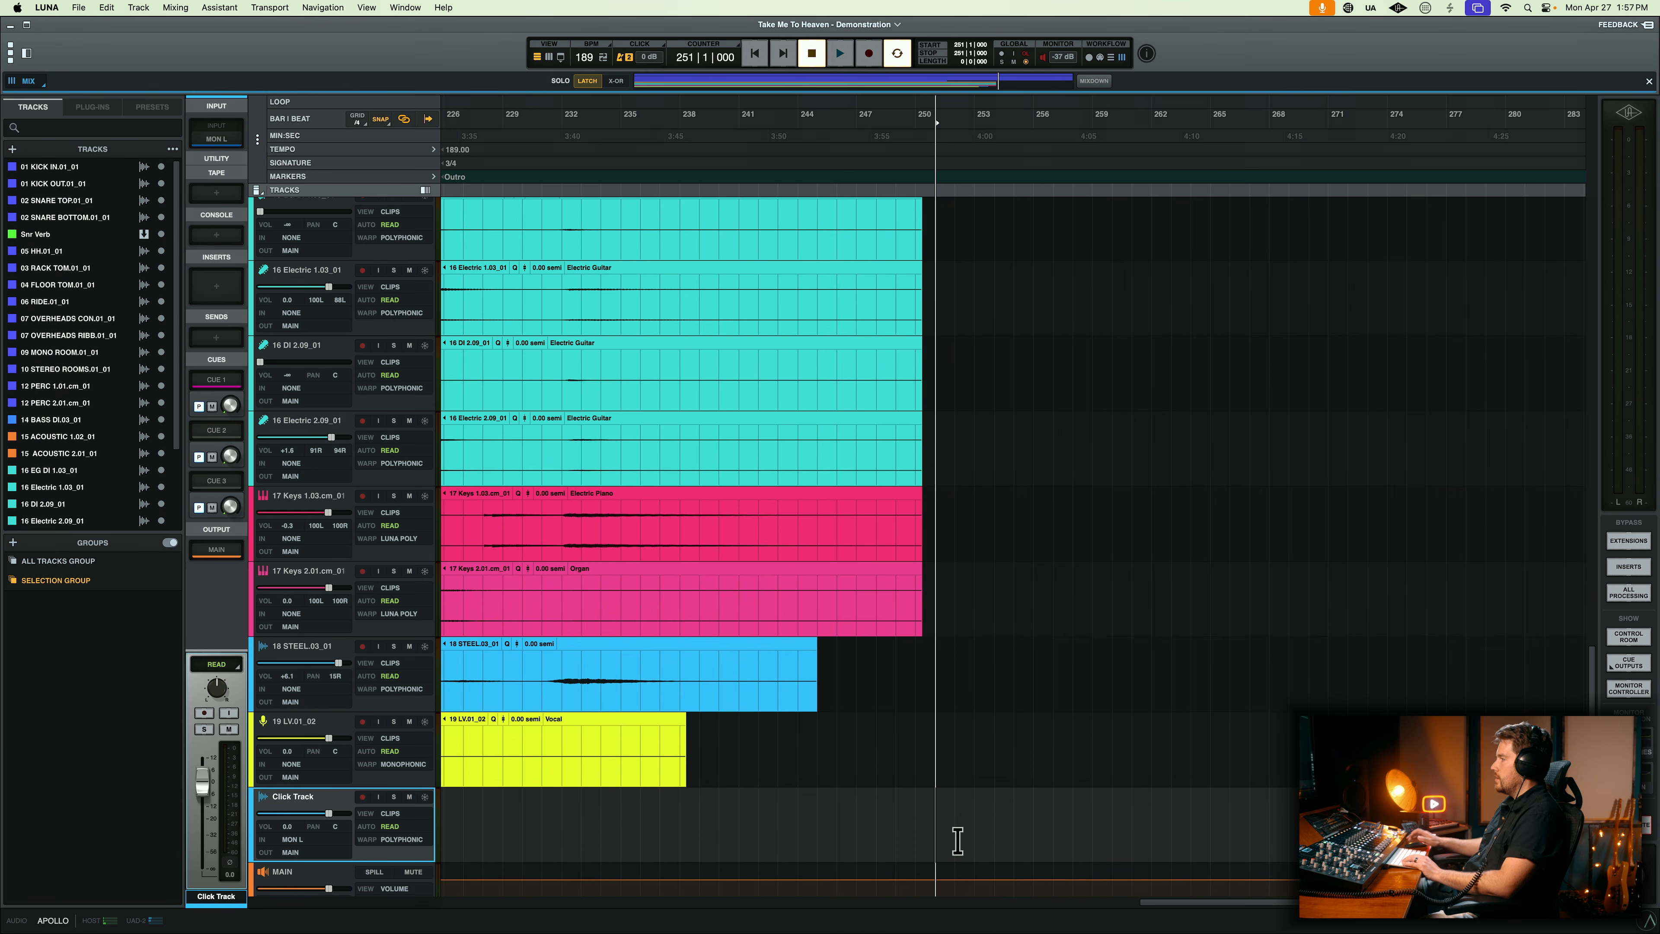
key(Return)
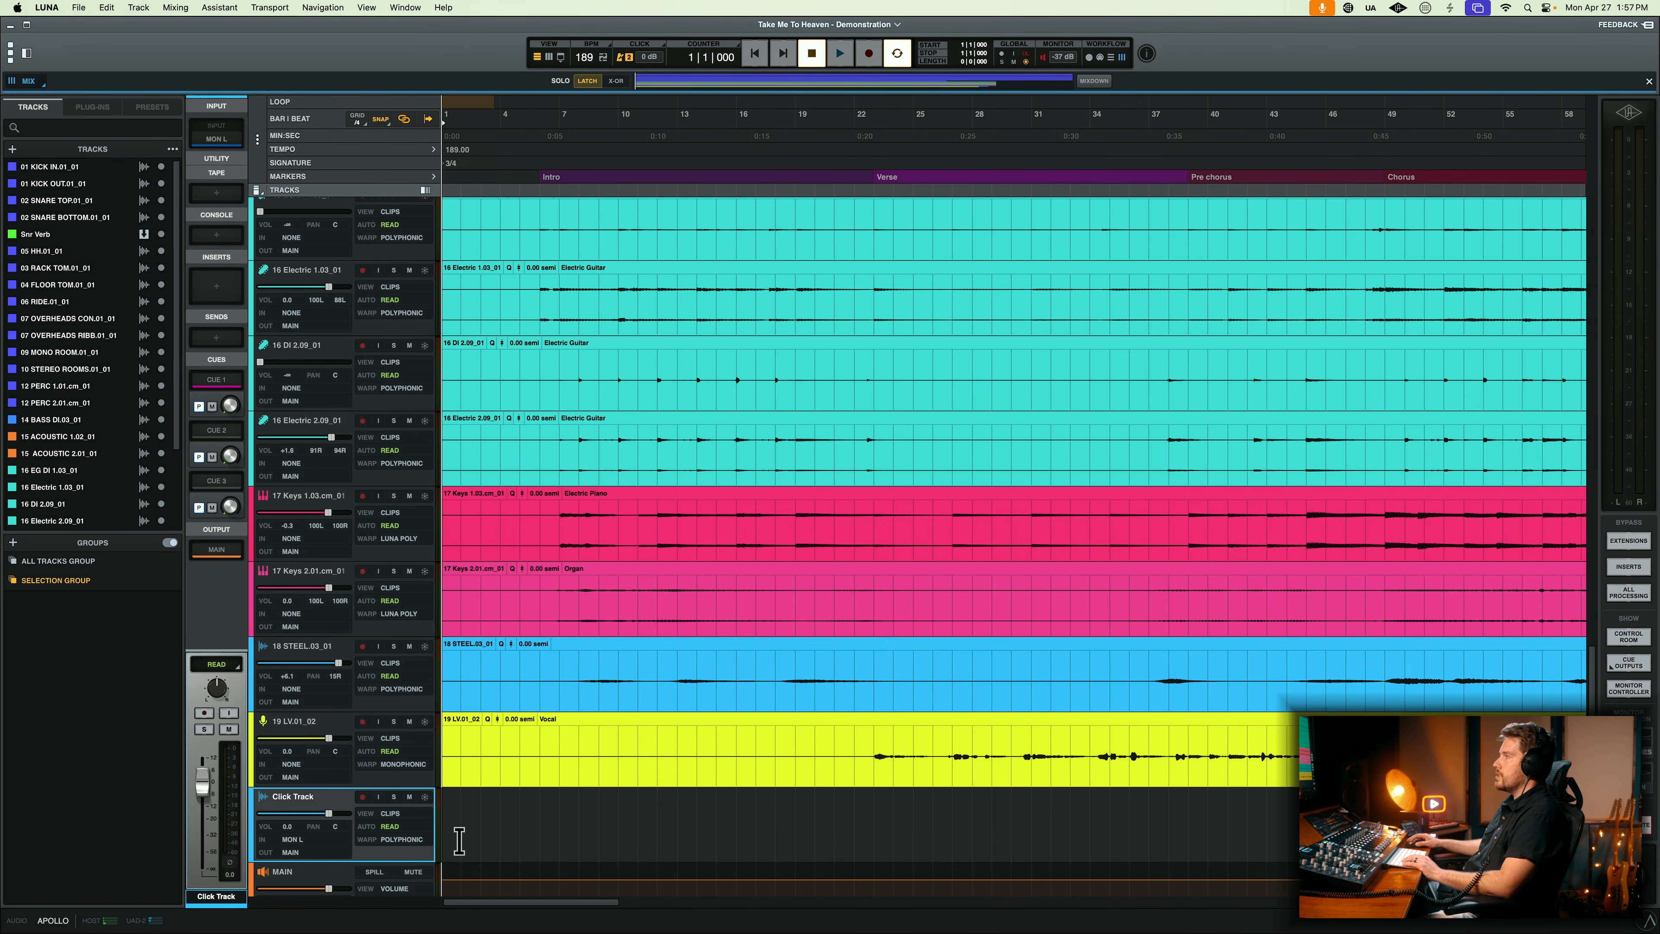
key(super+v)
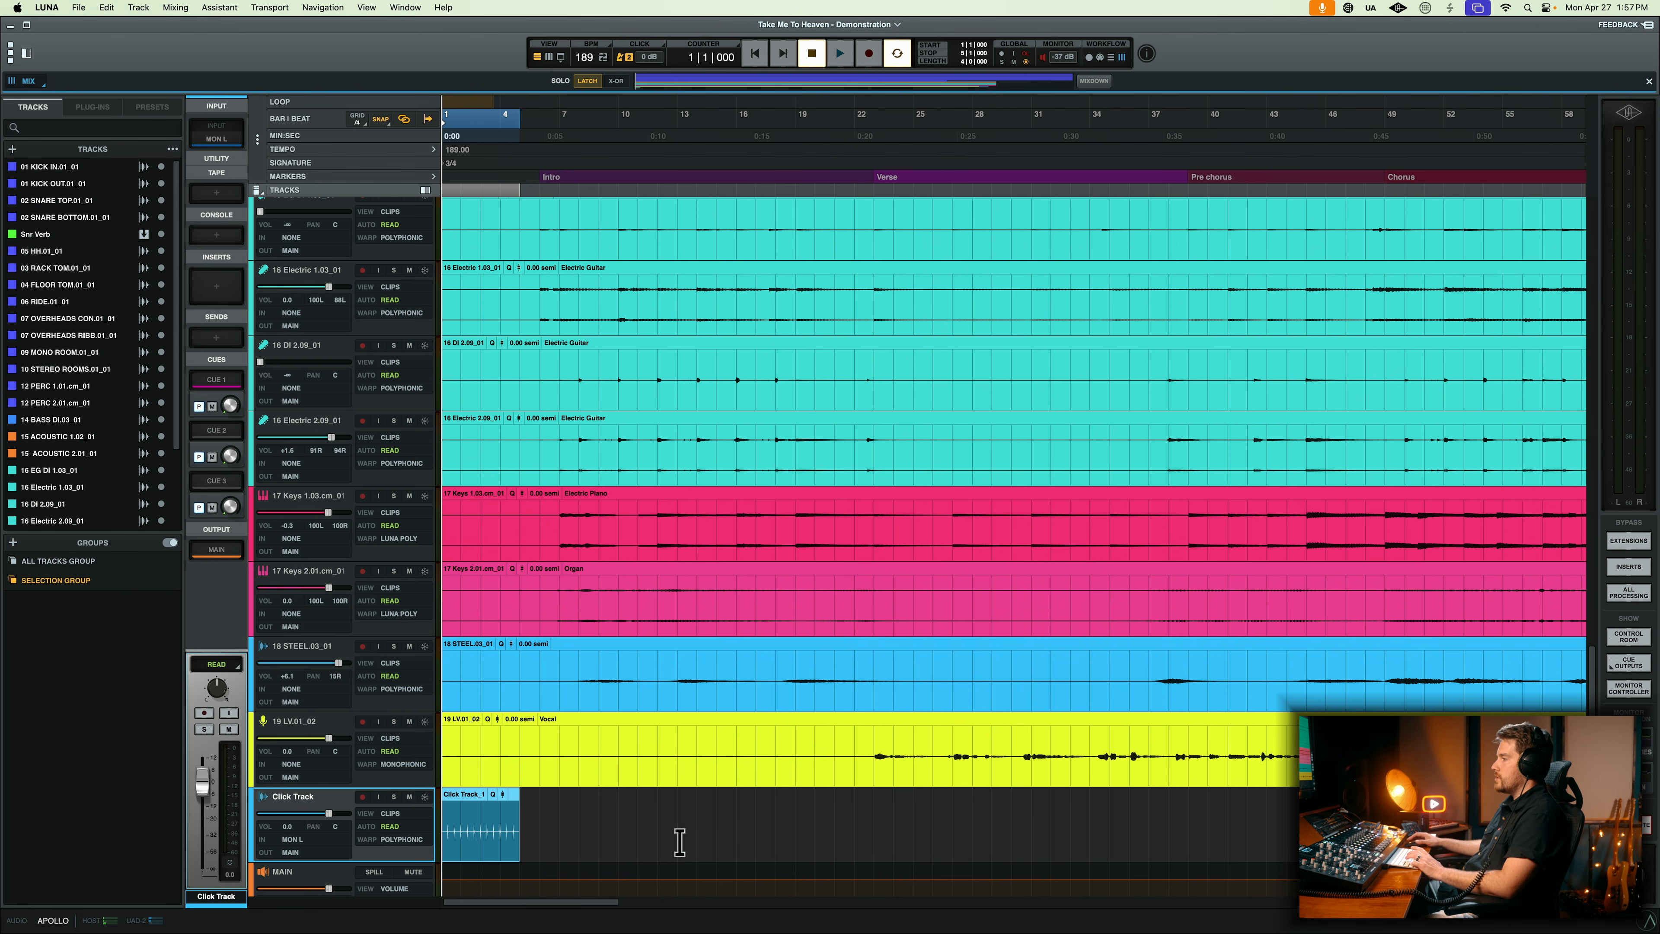
- Duplicate the four-bar click clip three times to fill the Click Track up to bar 17
key(super+d)
key(super+d)
key(super+d)
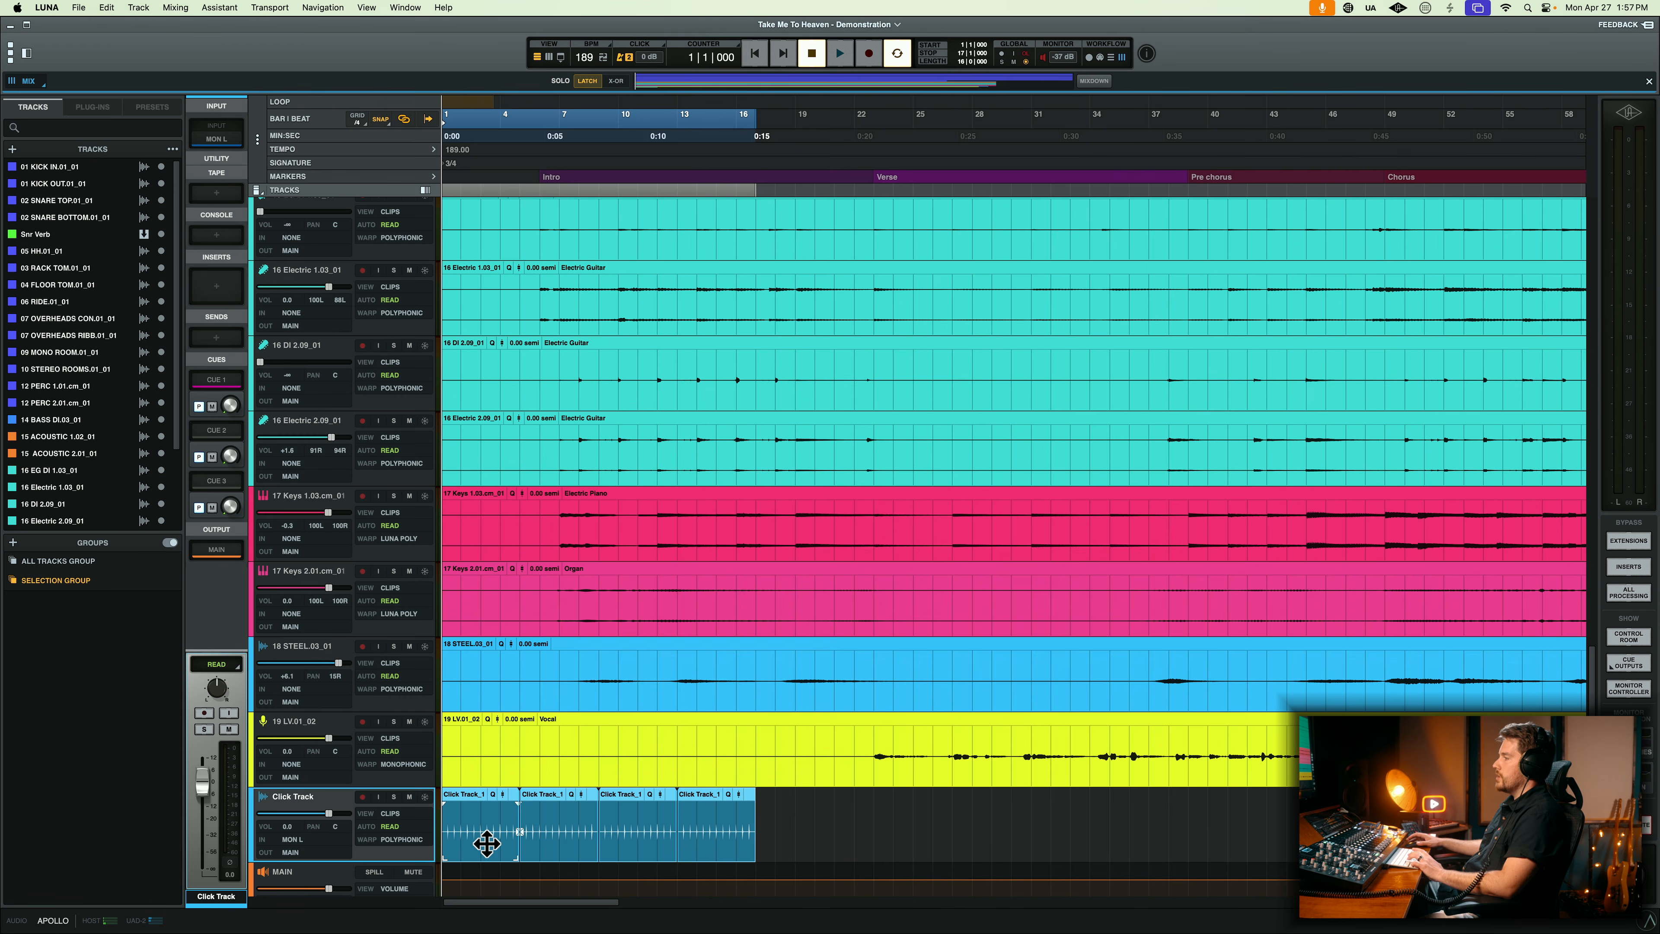
- Duplicate the 16-bar block of click clips repeatedly to bar 241, and return the playhead to bar 1
key(super+d)
key(super+d)
key(r)
key(r)
key(r)
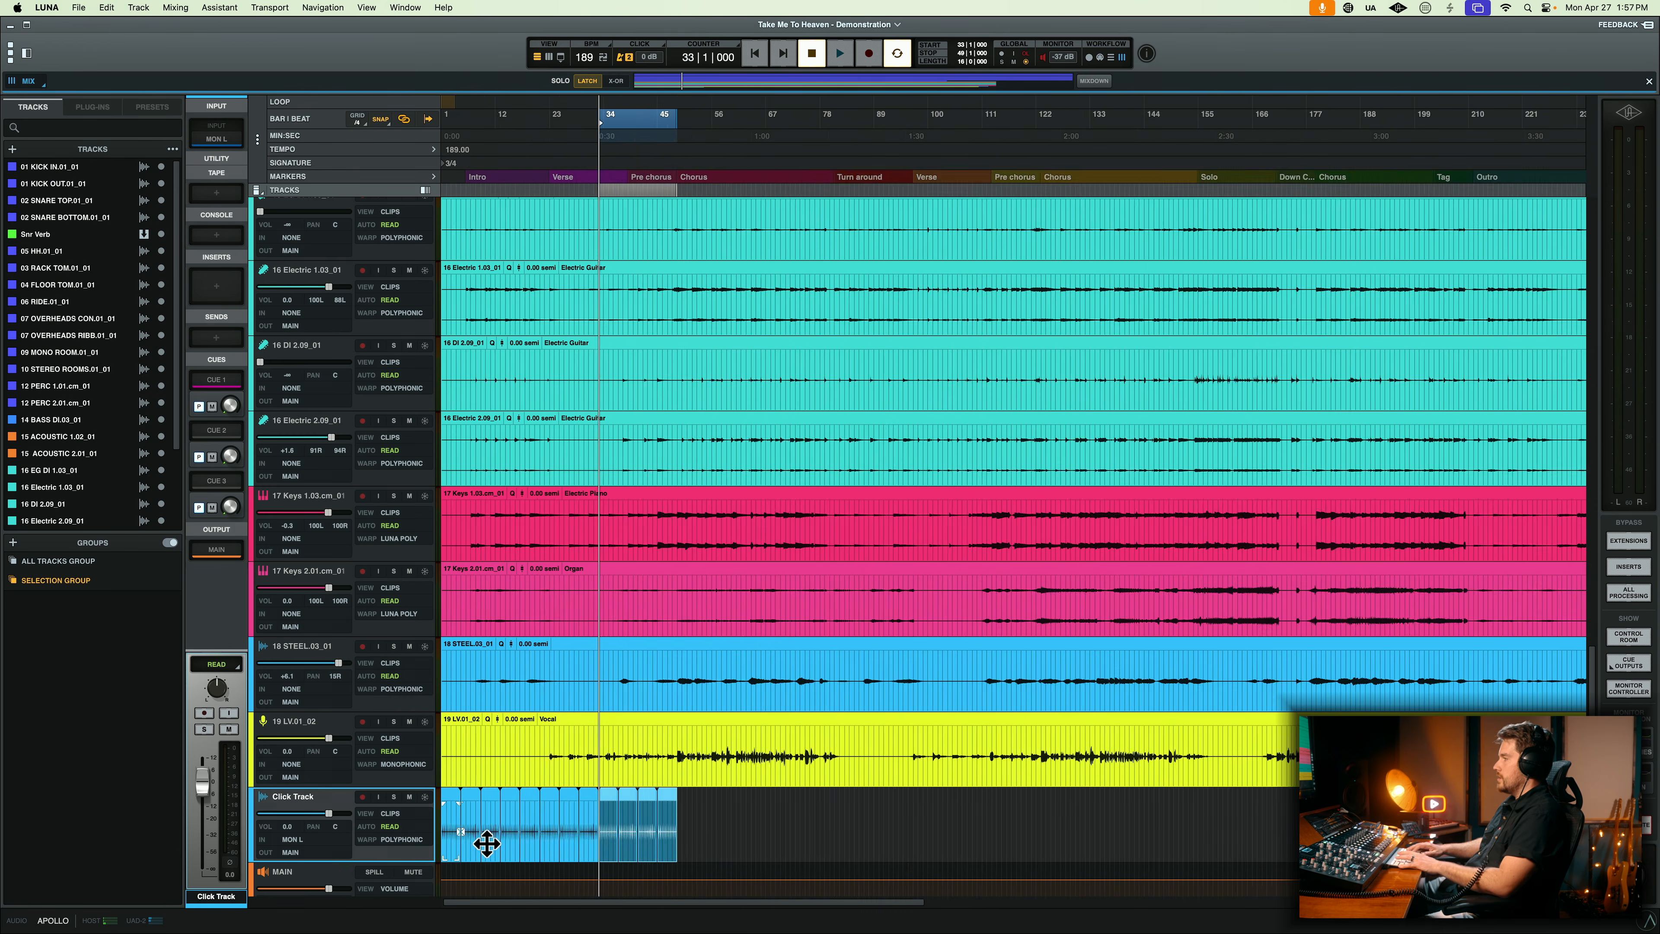
key(super+d)
key(super+d)
key(super+d)
key(super+d)
key(super+d)
key(super+d)
key(super+d)
key(super+d)
key(super+d)
key(super+d)
key(super+d)
key(super+d)
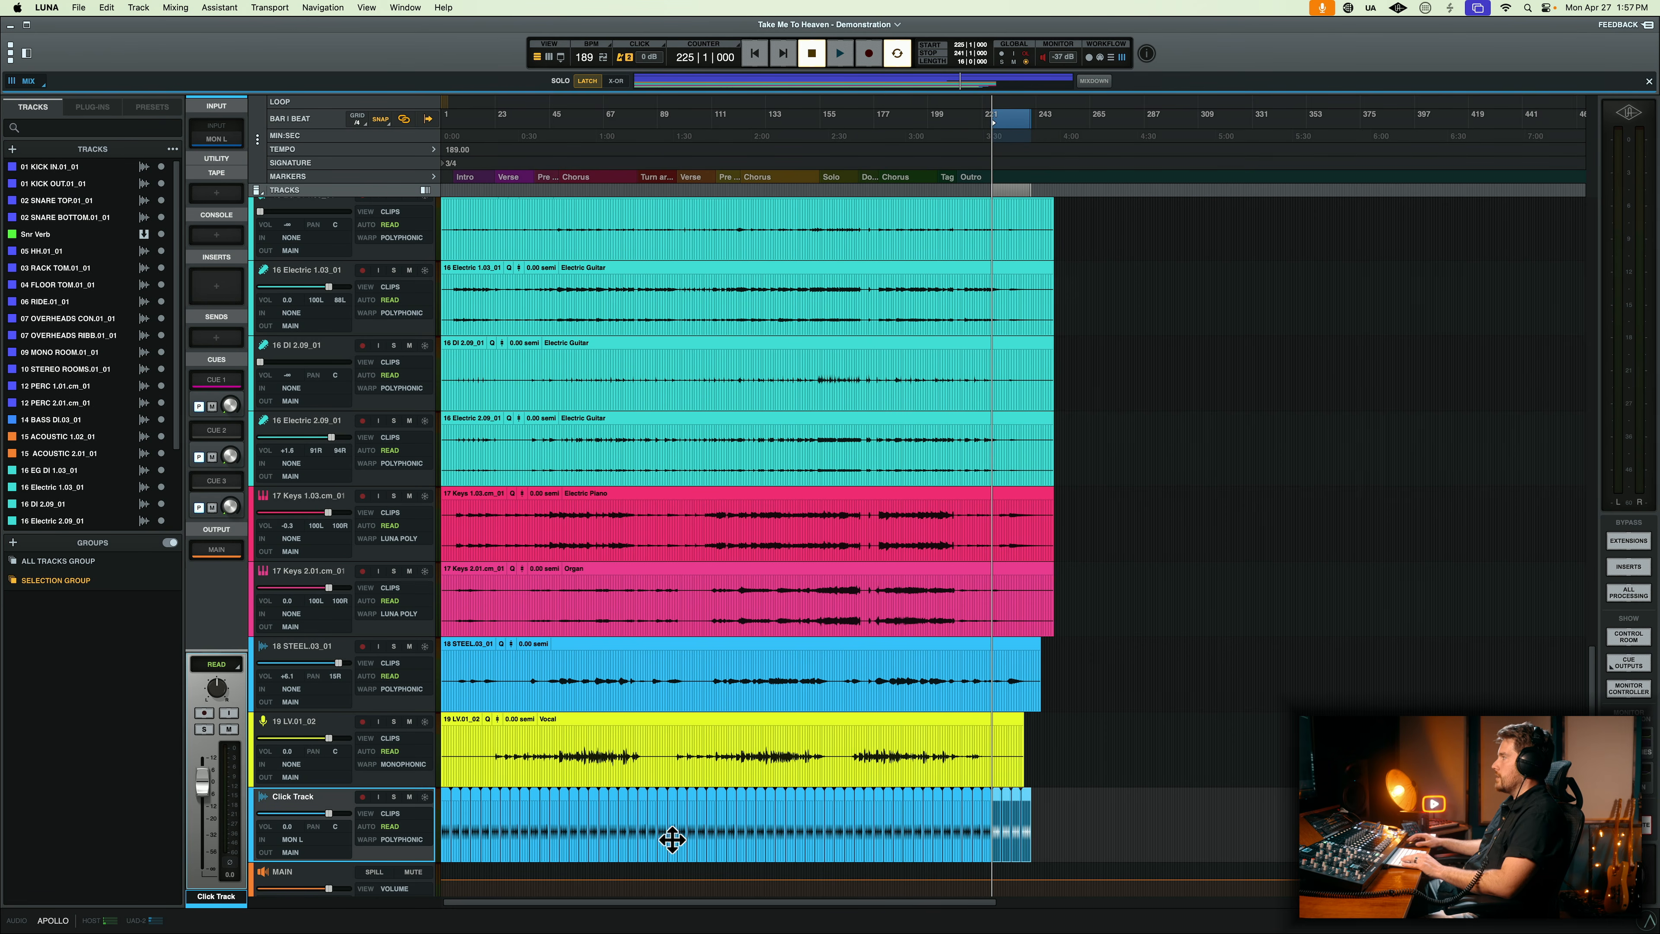
key(Return)
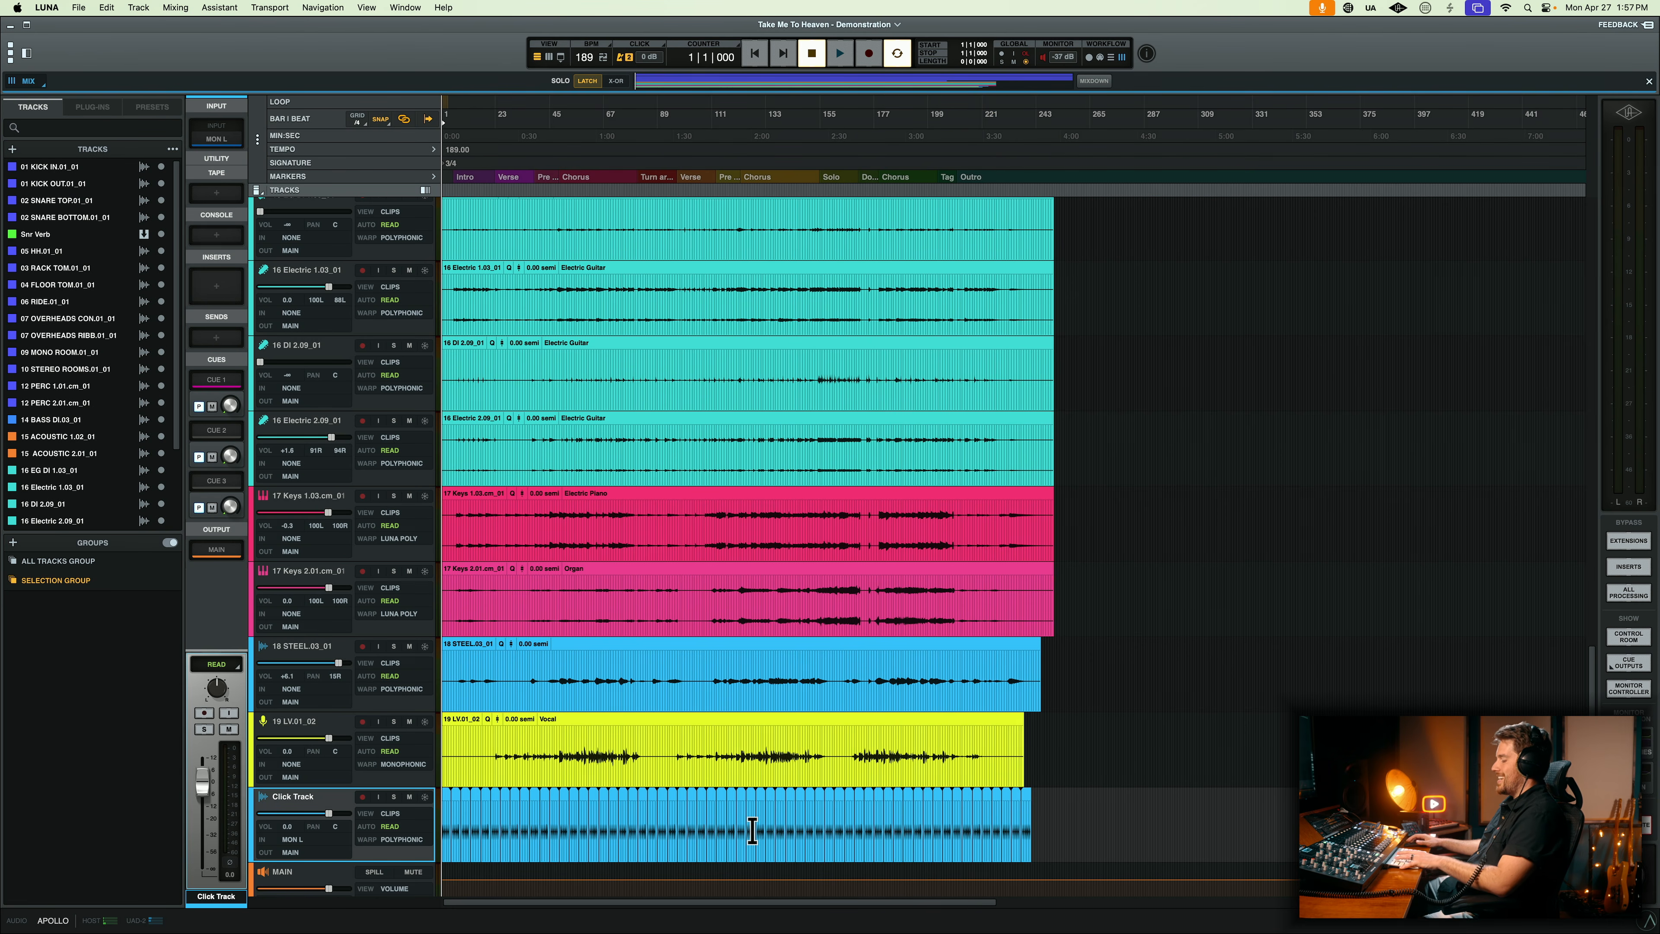
key(t)
key(t)
key(t)
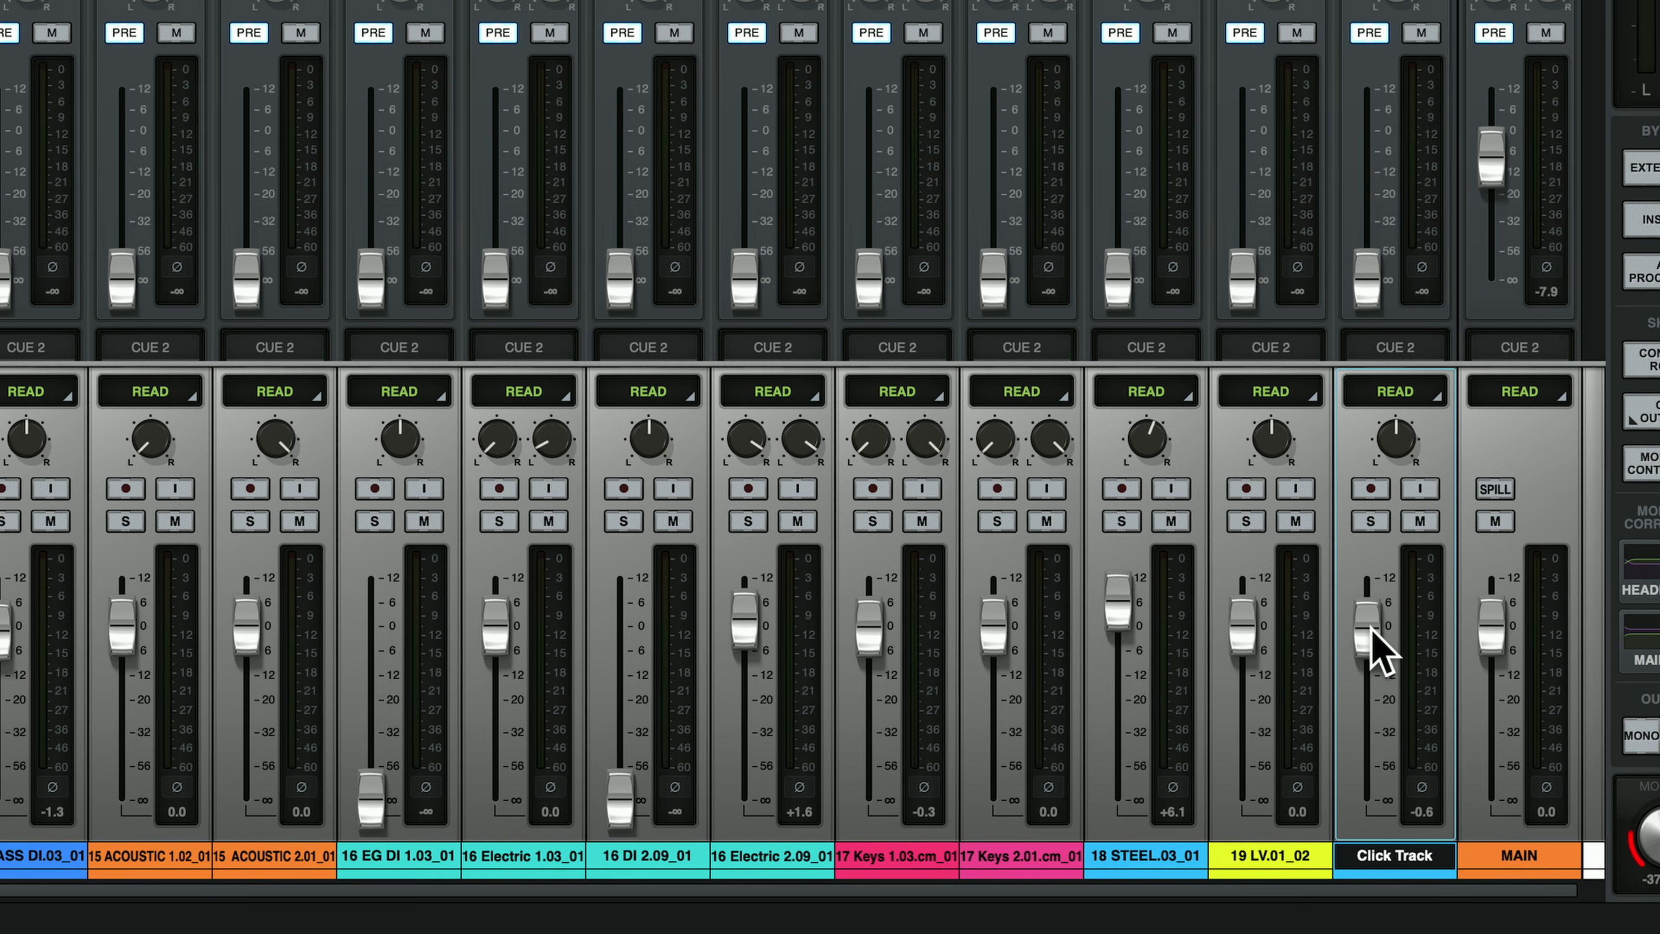
mouse_move(1364, 631)
mouse_down()
mouse_move(1371, 653)
mouse_move(1373, 628)
mouse_up()
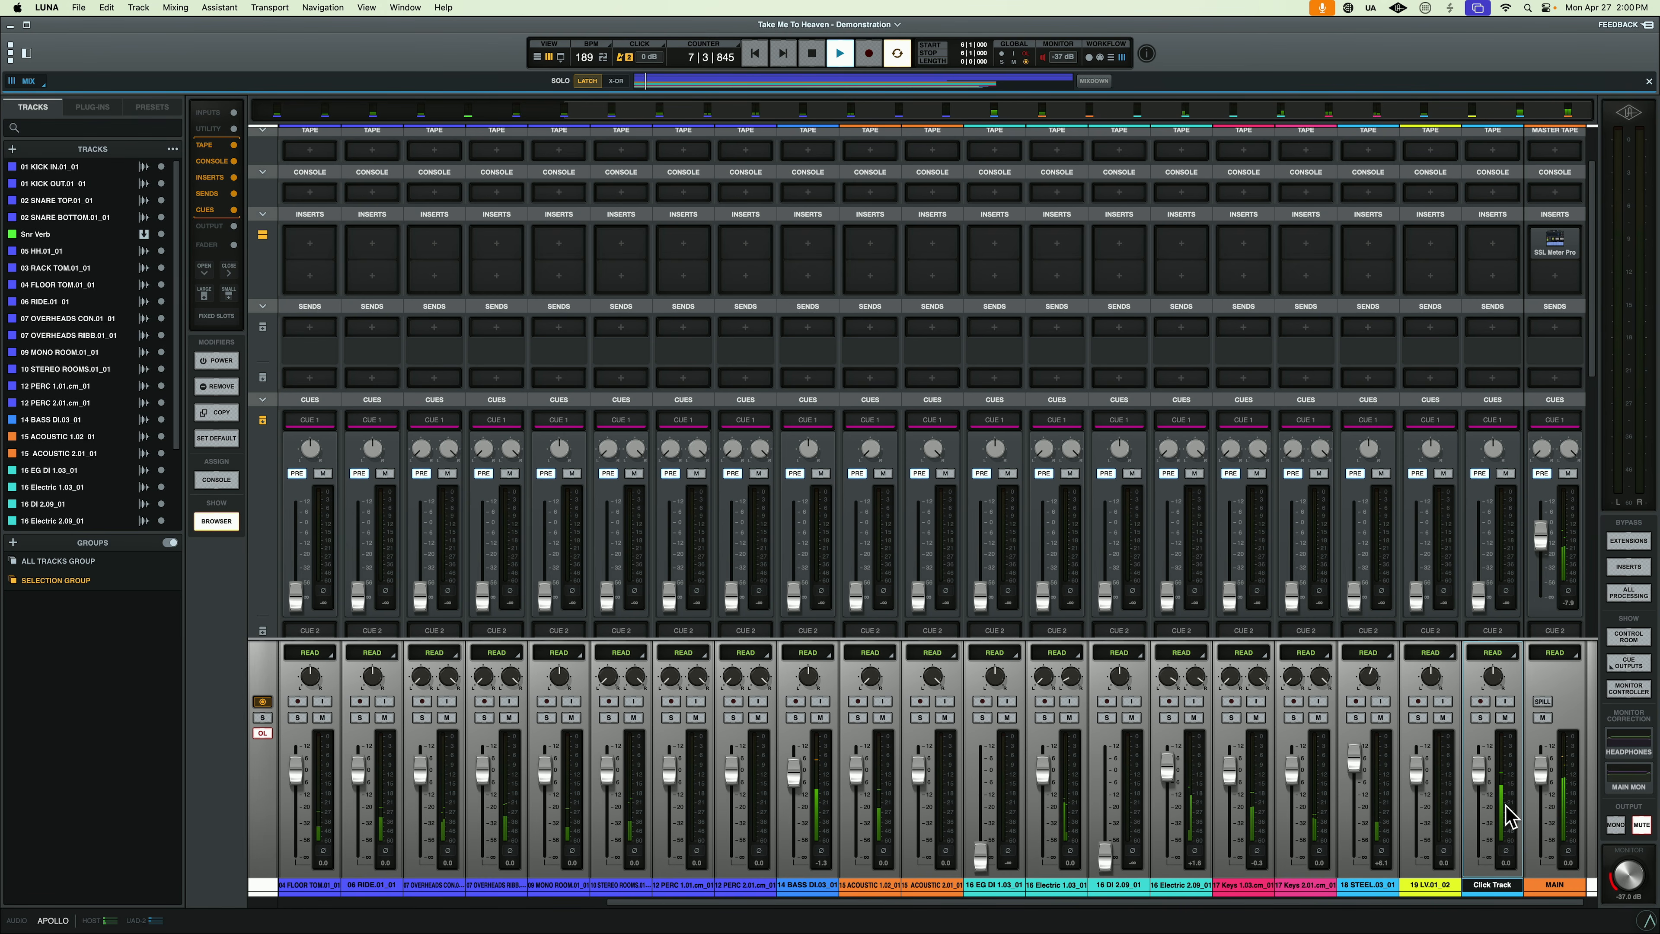
mouse_move(1488, 776)
mouse_down()
mouse_move(1485, 762)
mouse_move(1485, 791)
mouse_move(1483, 772)
mouse_up()
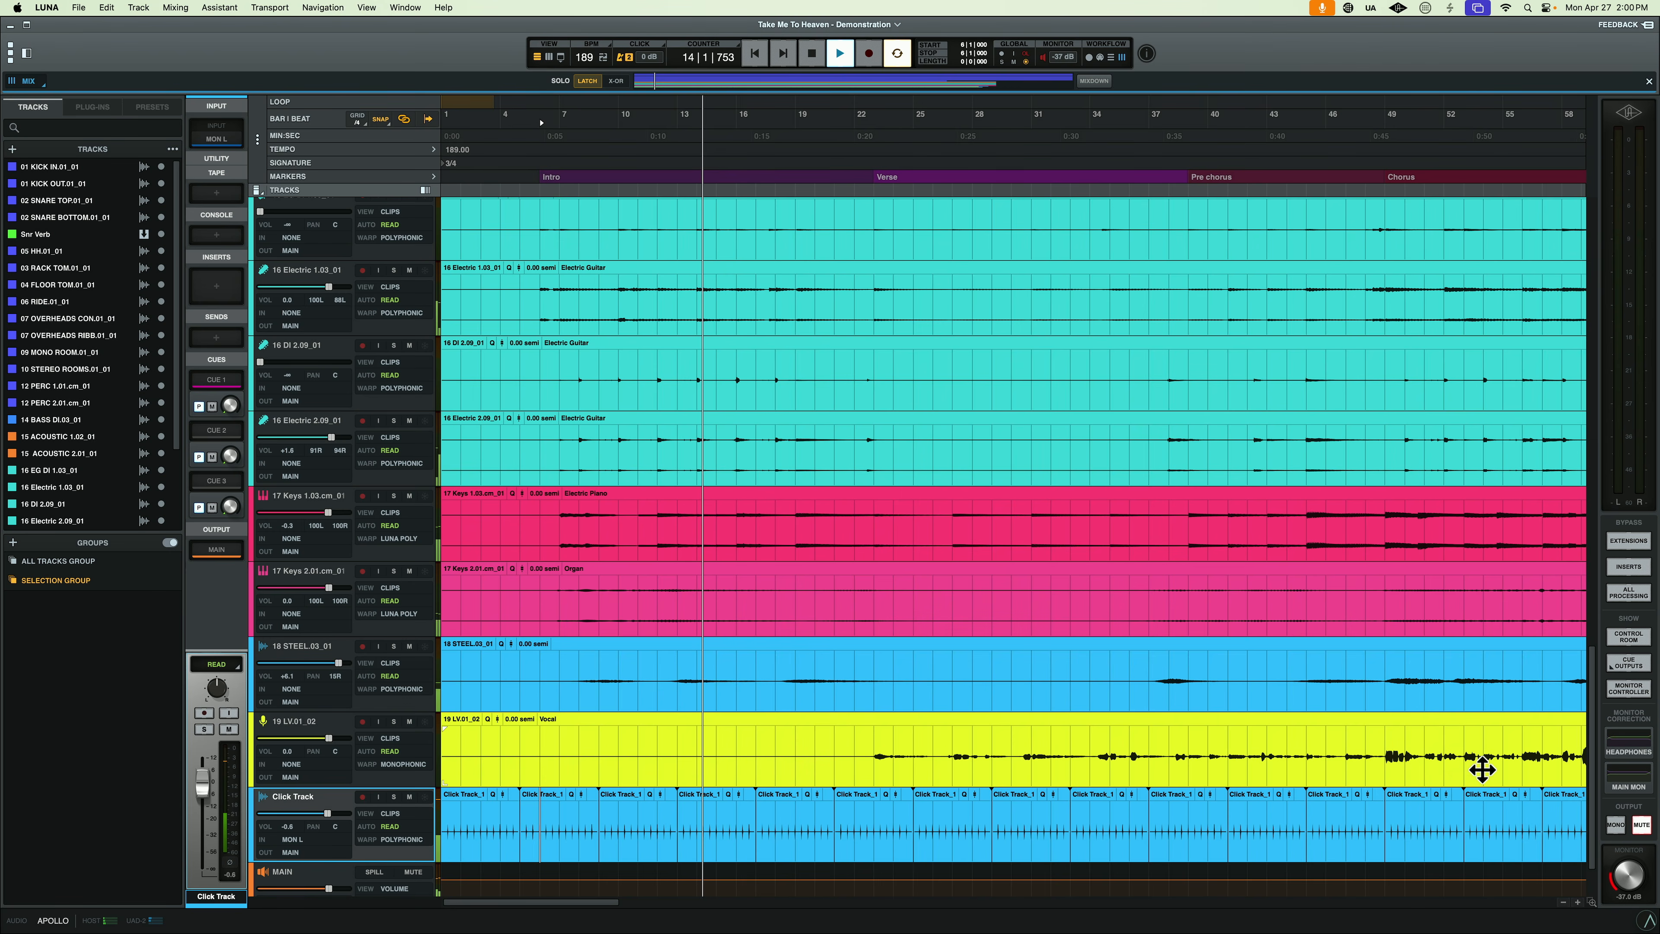
key(super+equal)
key(space)
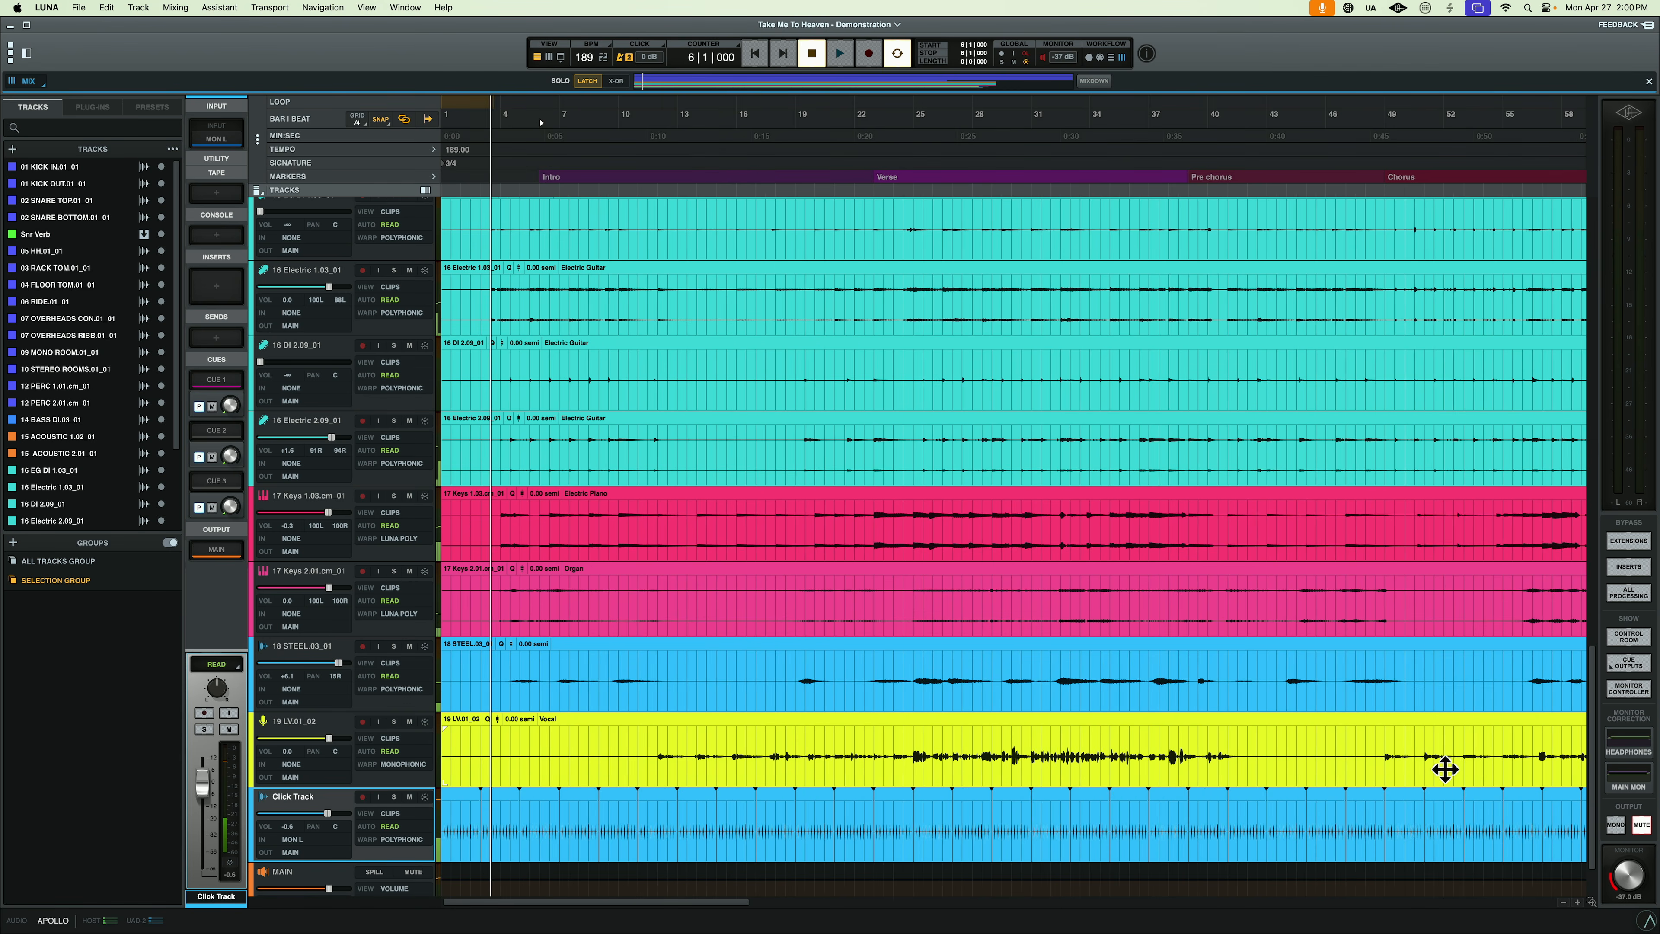
- Set the Click Track's CUE 1 send fader in the mixer to about -3.3 dB
key(r)
key(r)
key(r)
key(t)
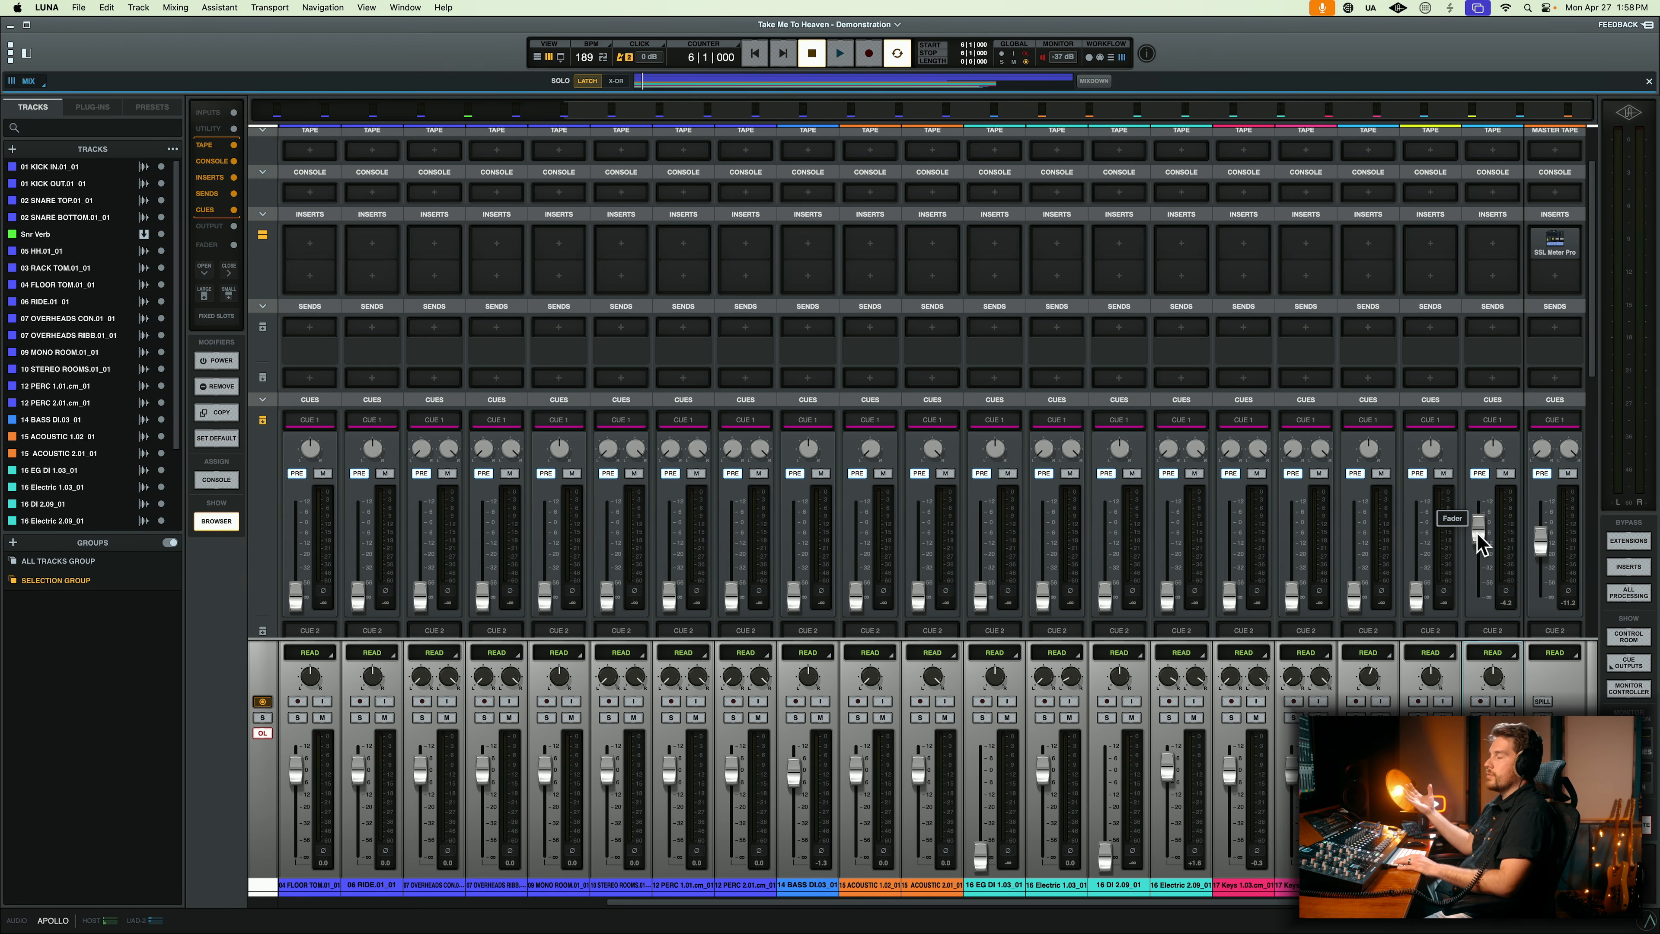
scroll(1478, 535, down, 3)
scroll(1478, 535, up, 5)
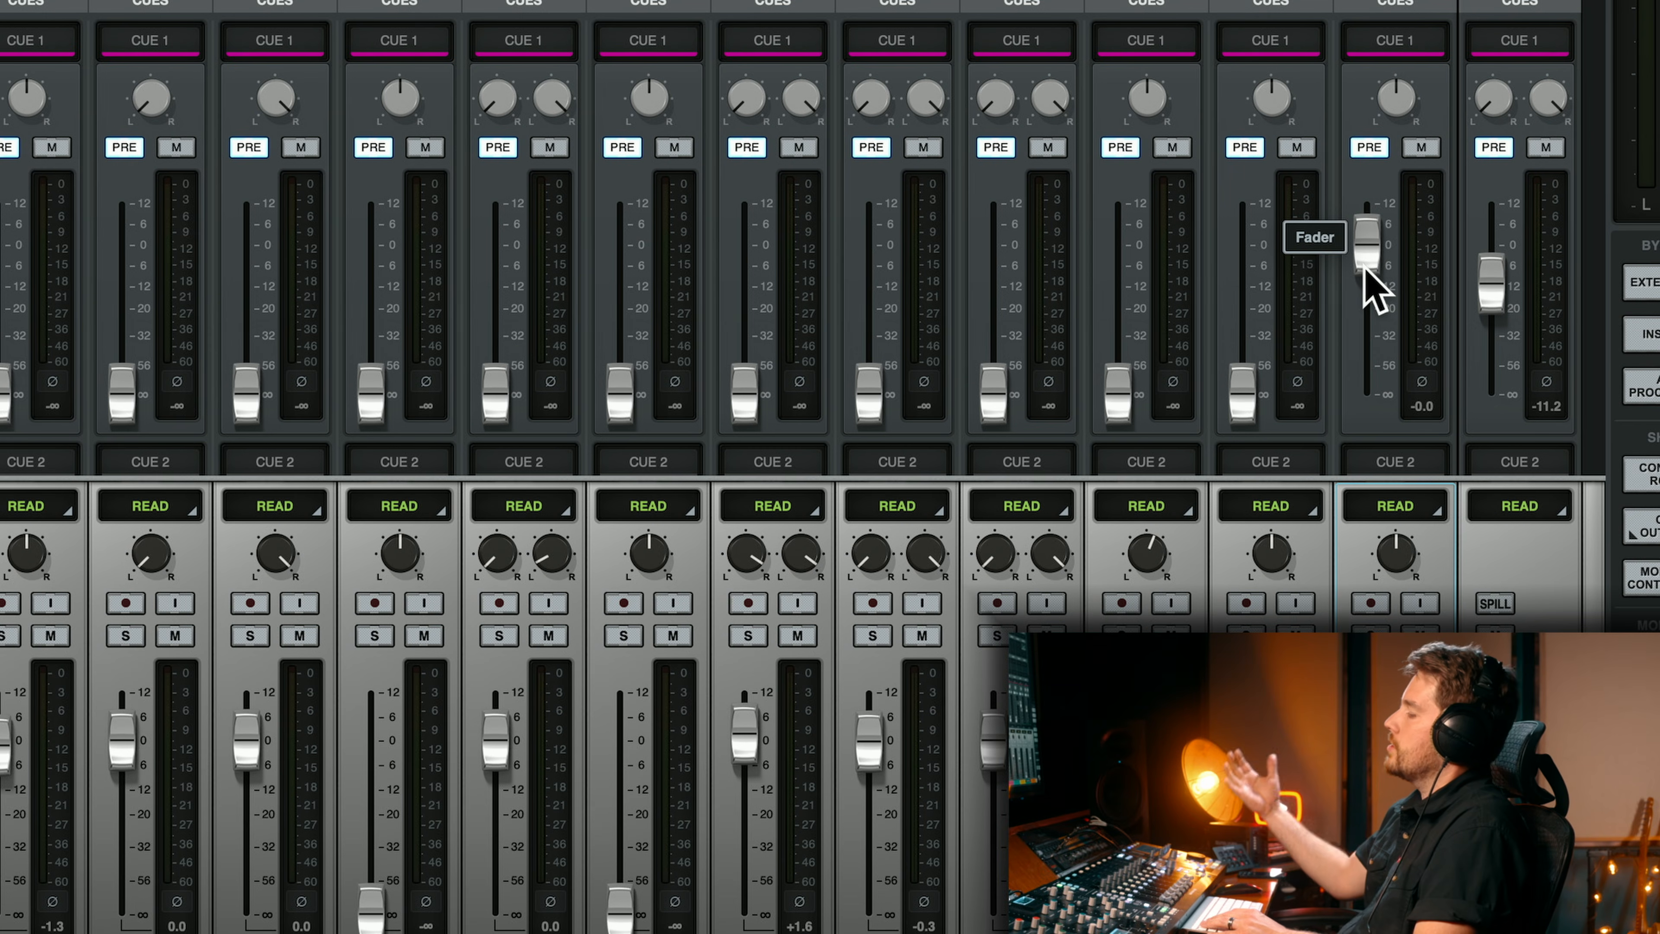
scroll(1364, 267, down, 5)
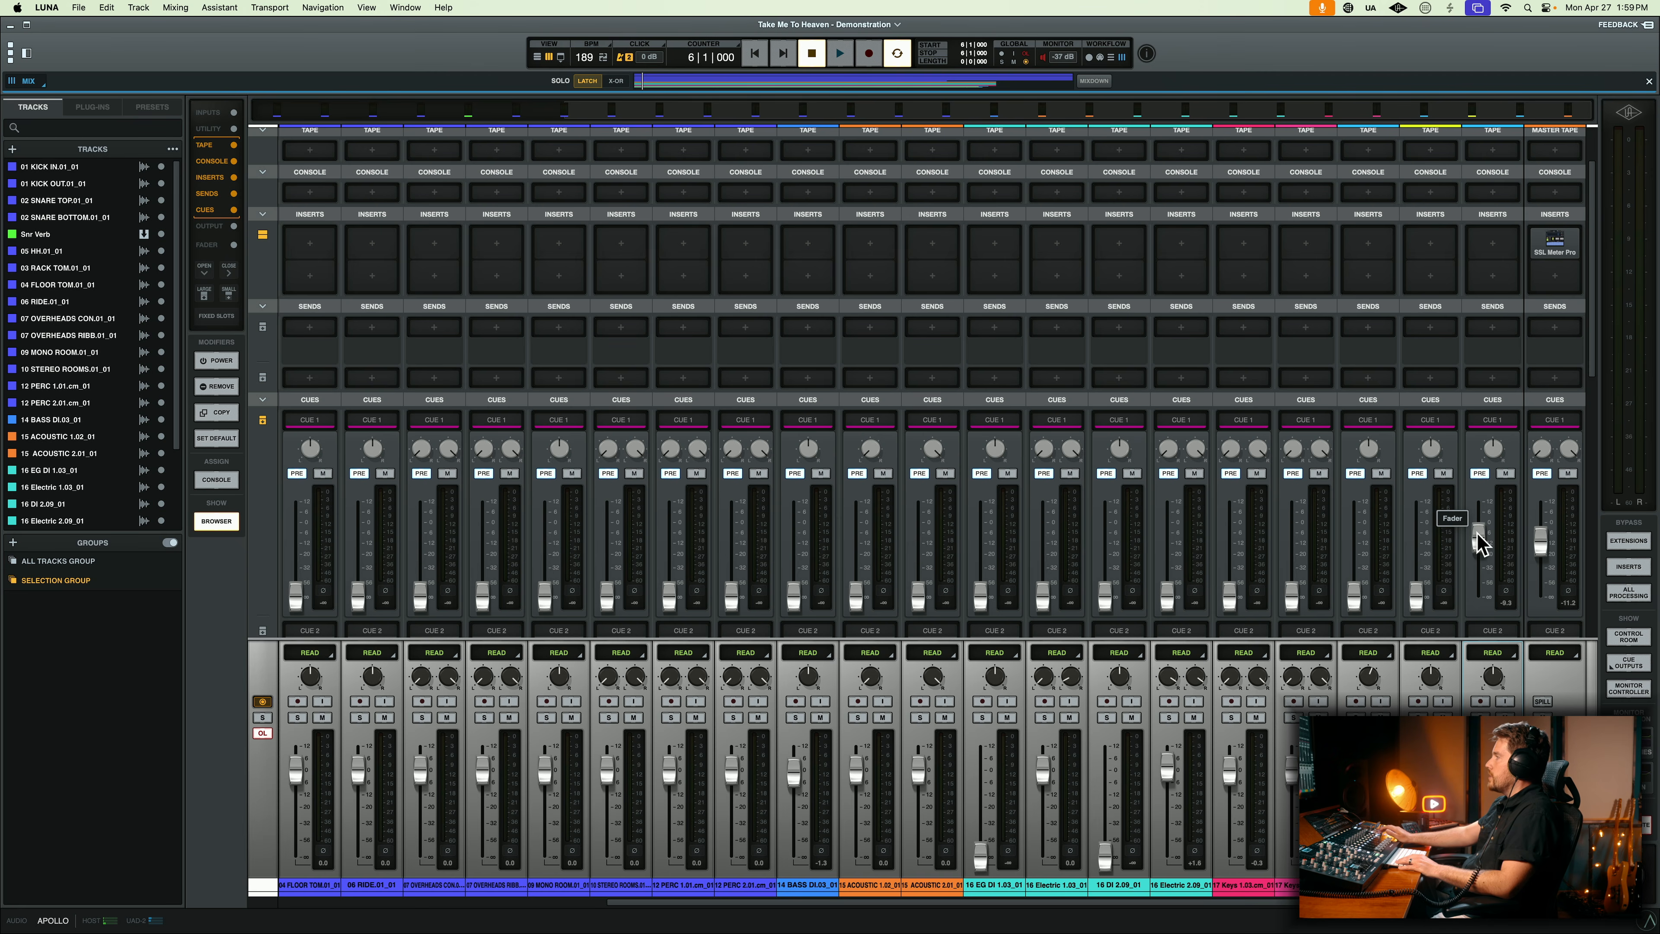
scroll(1479, 542, down, 2)
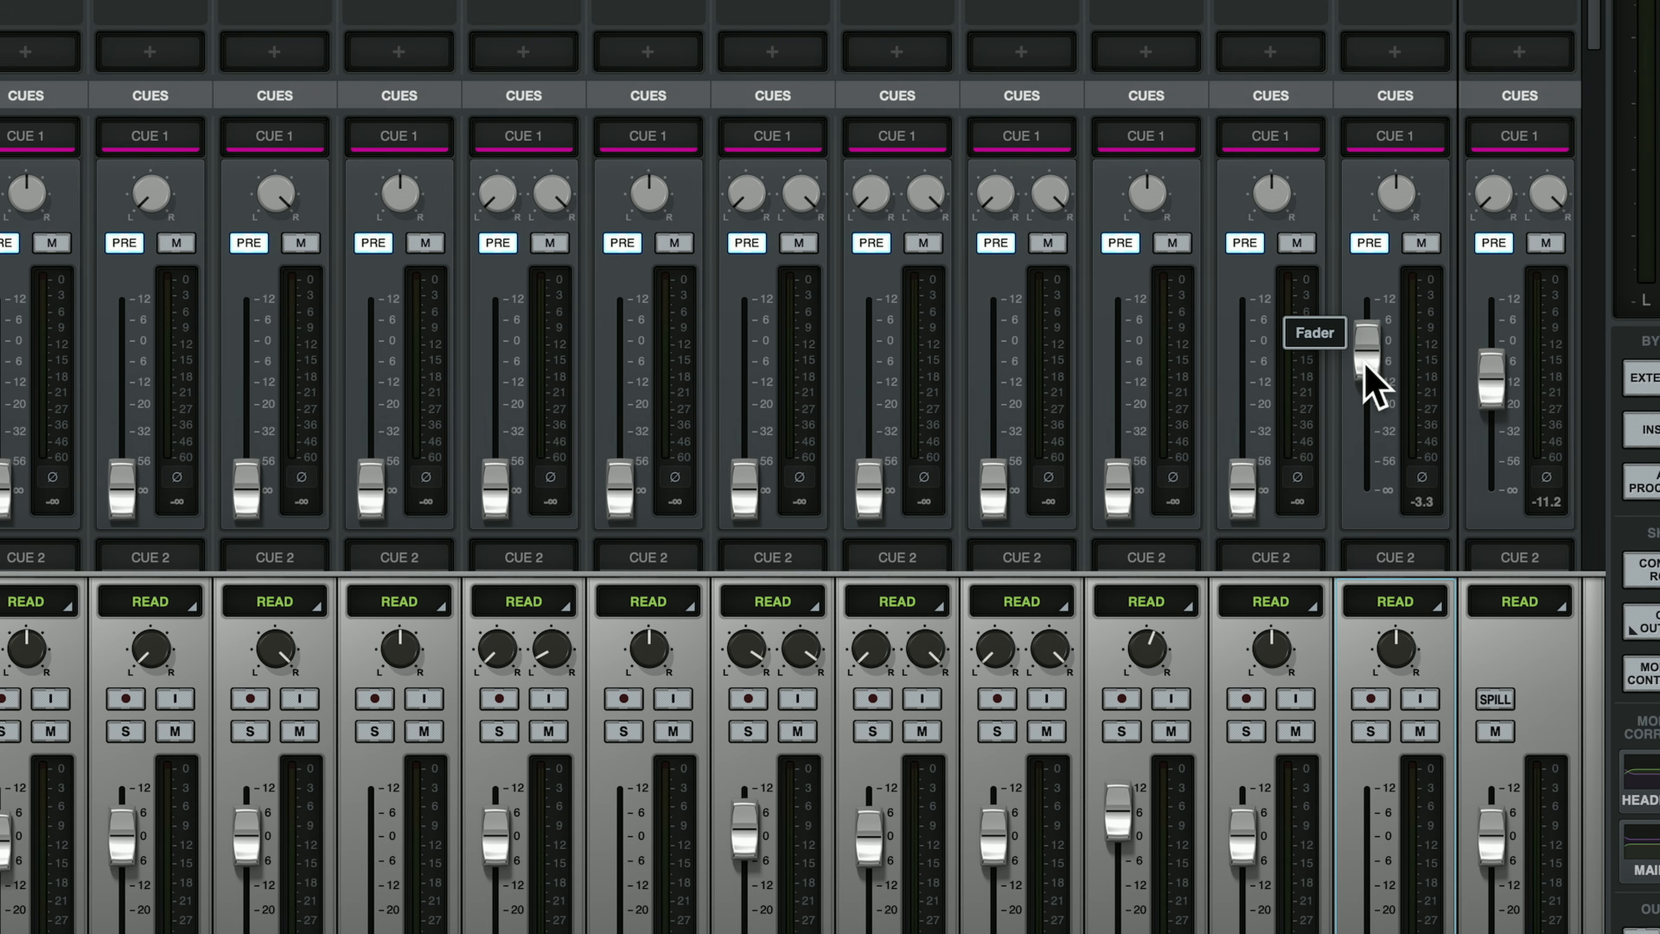
- Switch to the web browser, look through the LUNA Master Course pages and play the Course Introduction lesson video
scroll(1366, 367, down, 3)
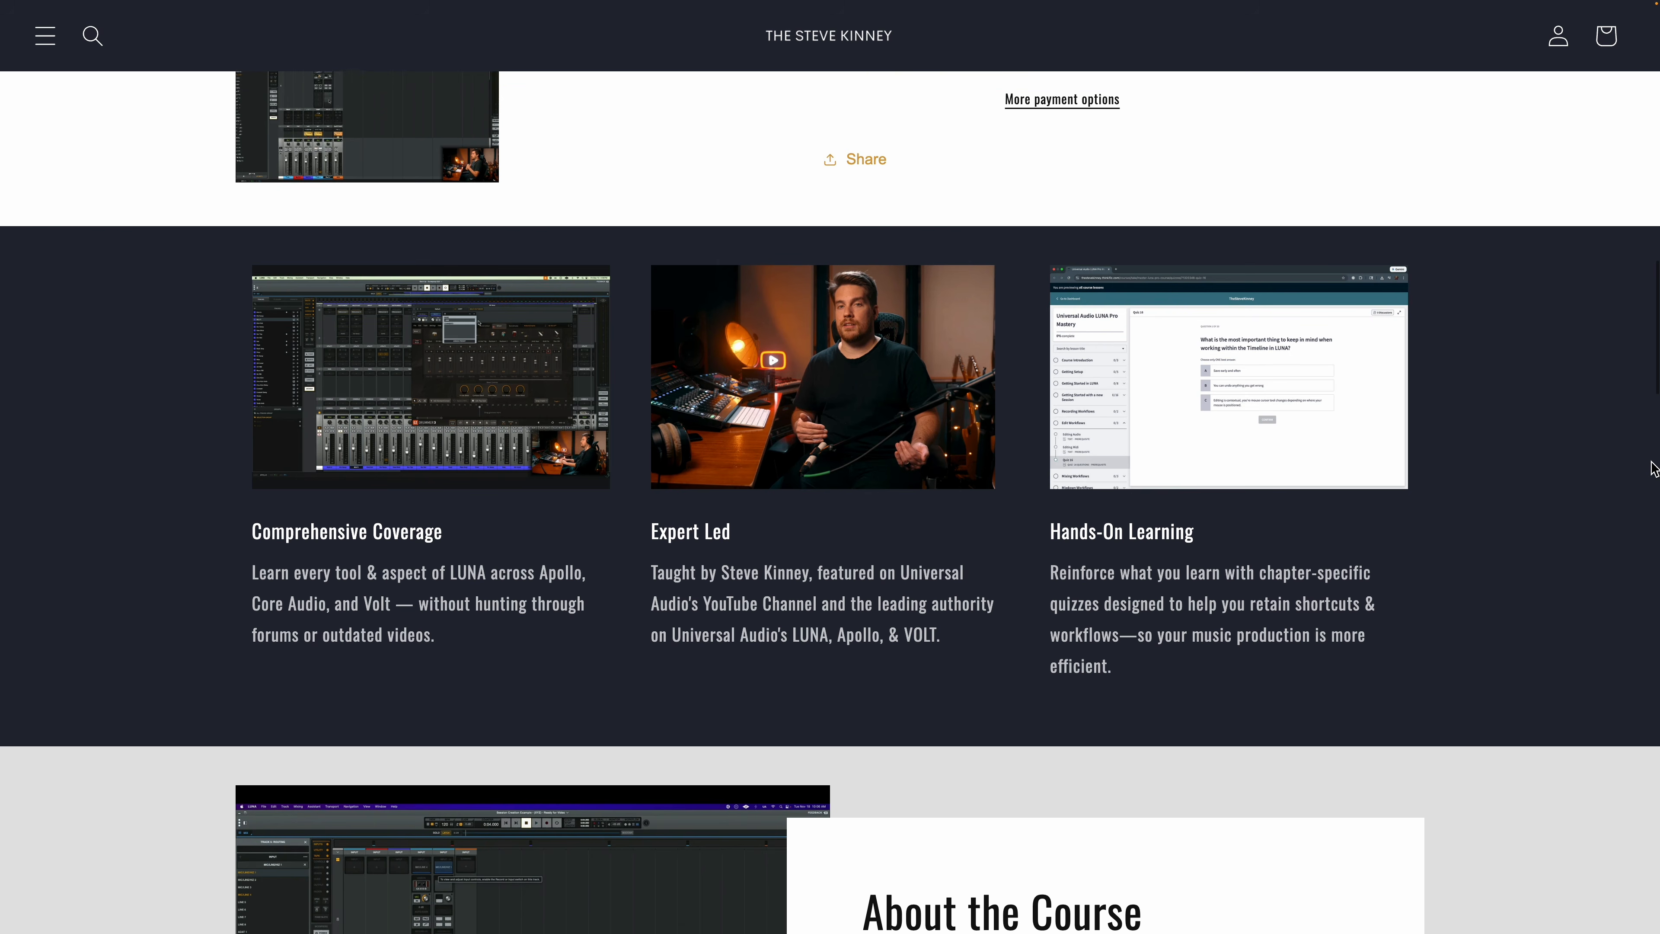
scroll(1654, 468, down, 3)
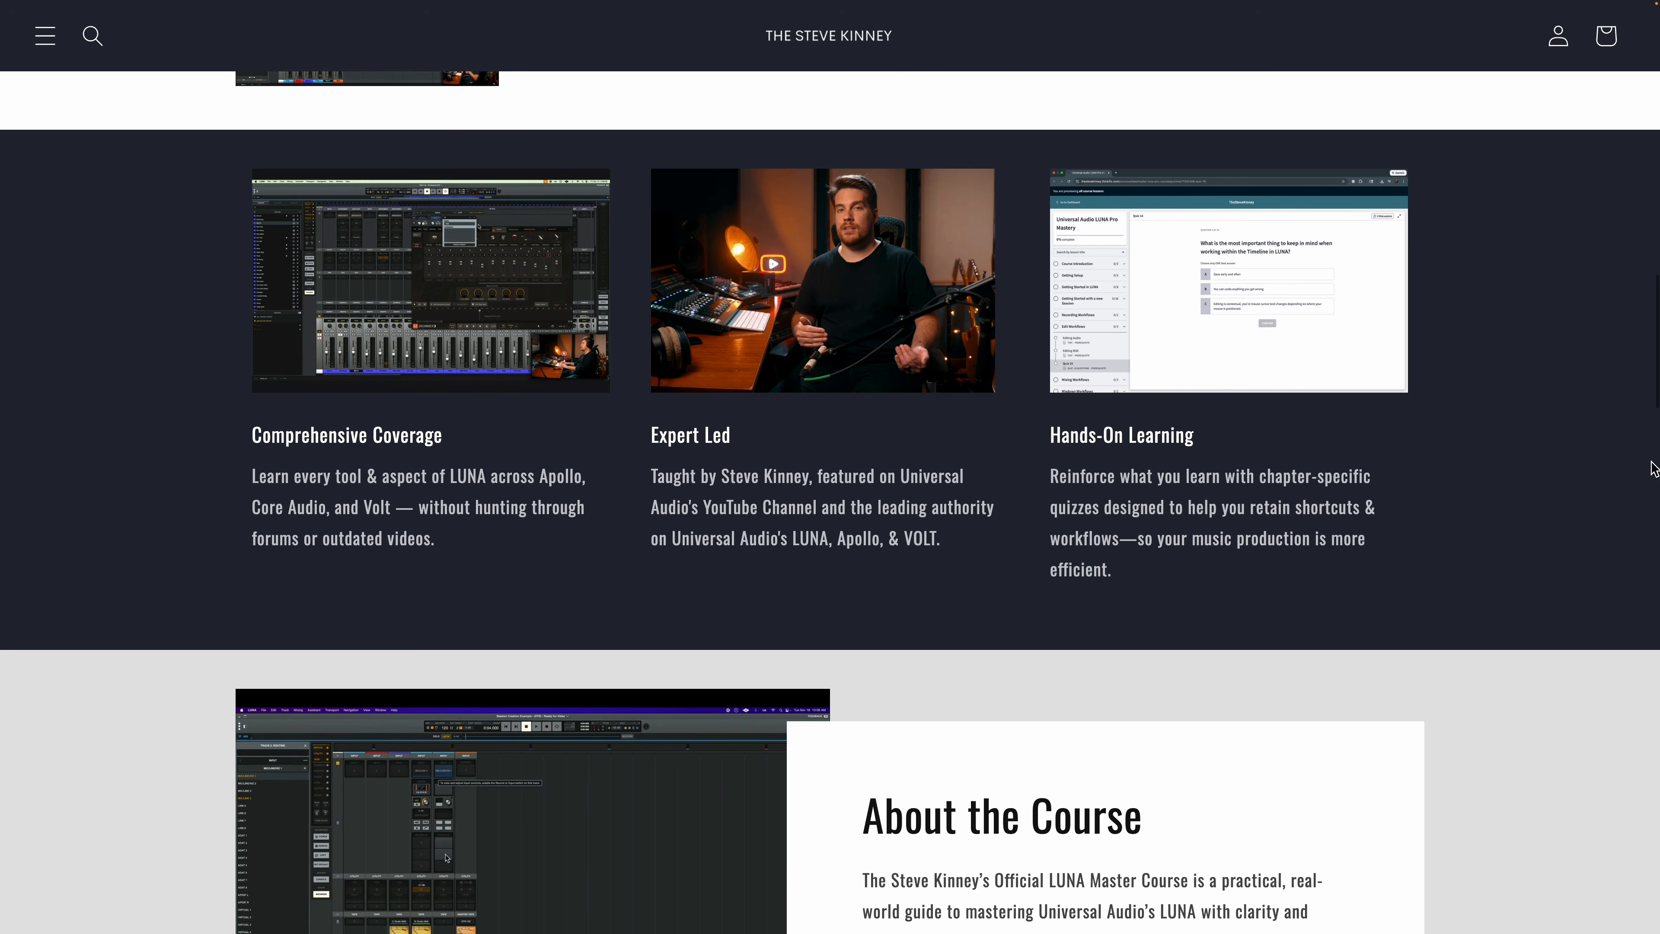
scroll(1653, 468, down, 3)
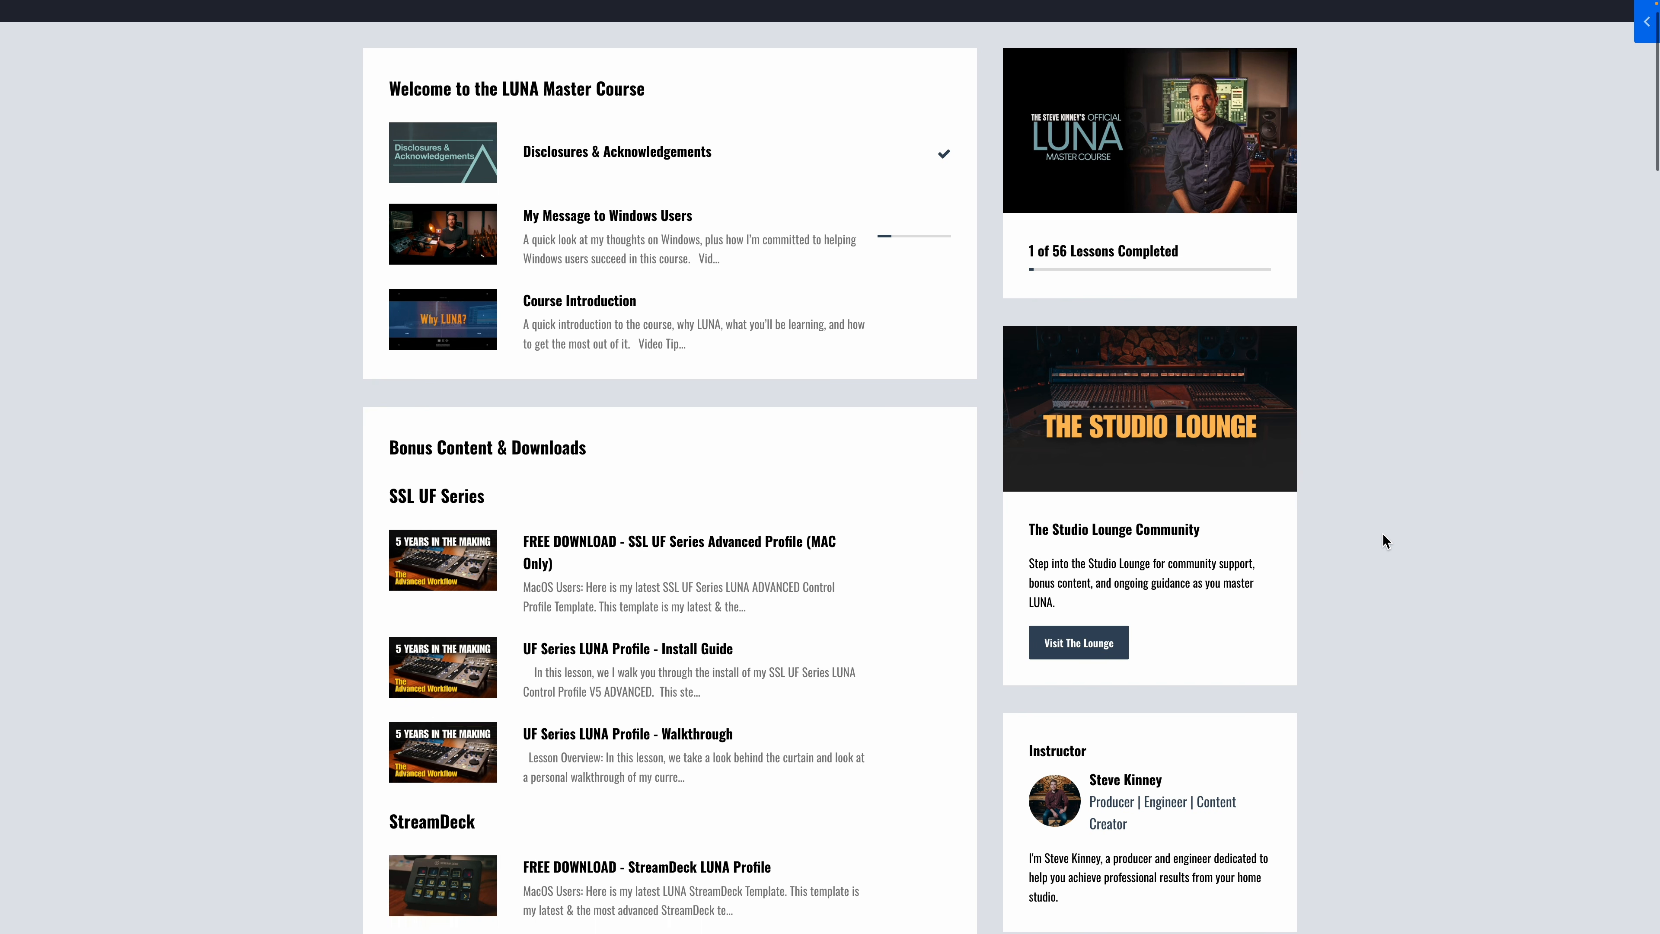
scroll(1384, 540, down, 2)
scroll(1384, 540, down, 1)
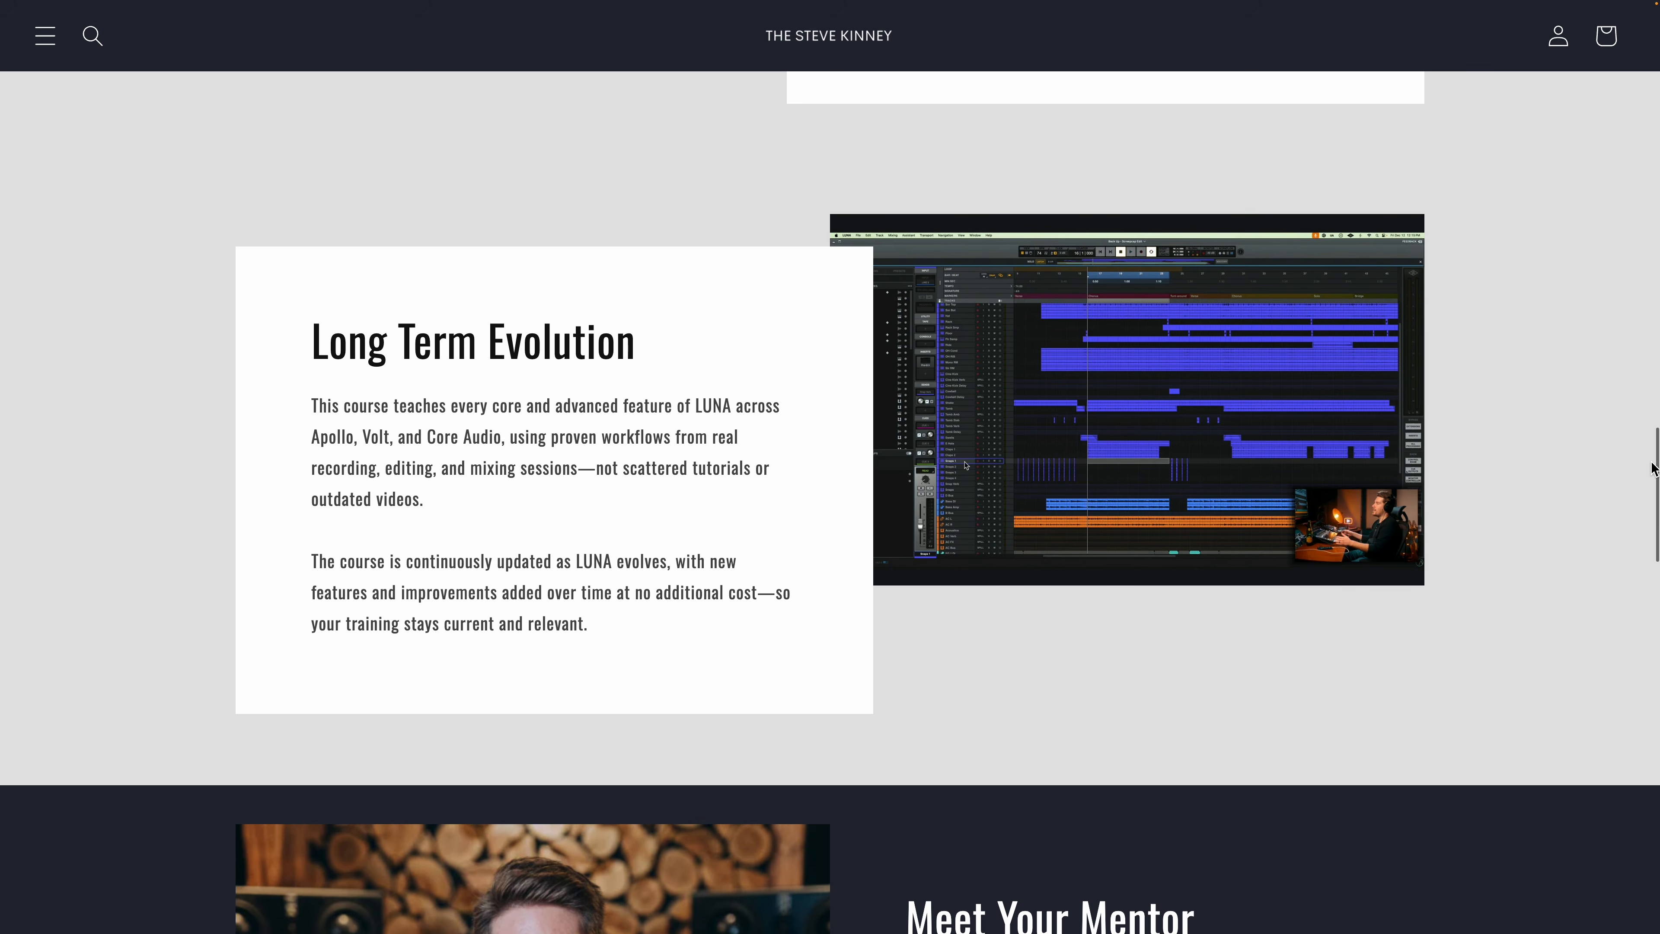
scroll(1651, 468, down, 1)
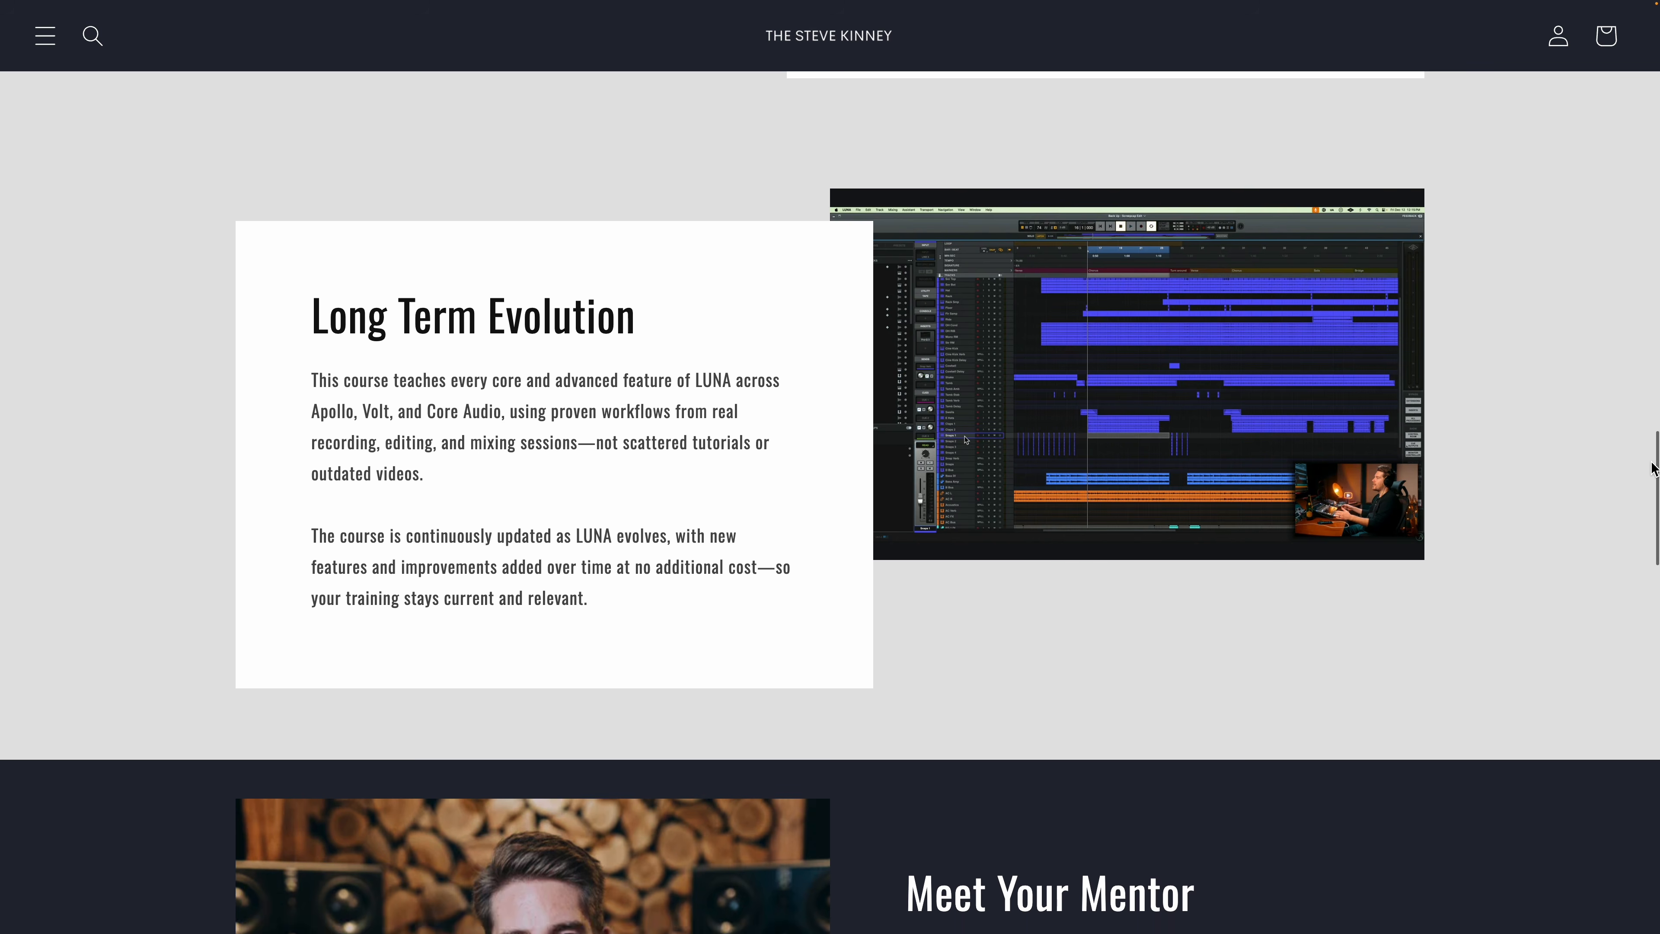
scroll(1652, 468, down, 2)
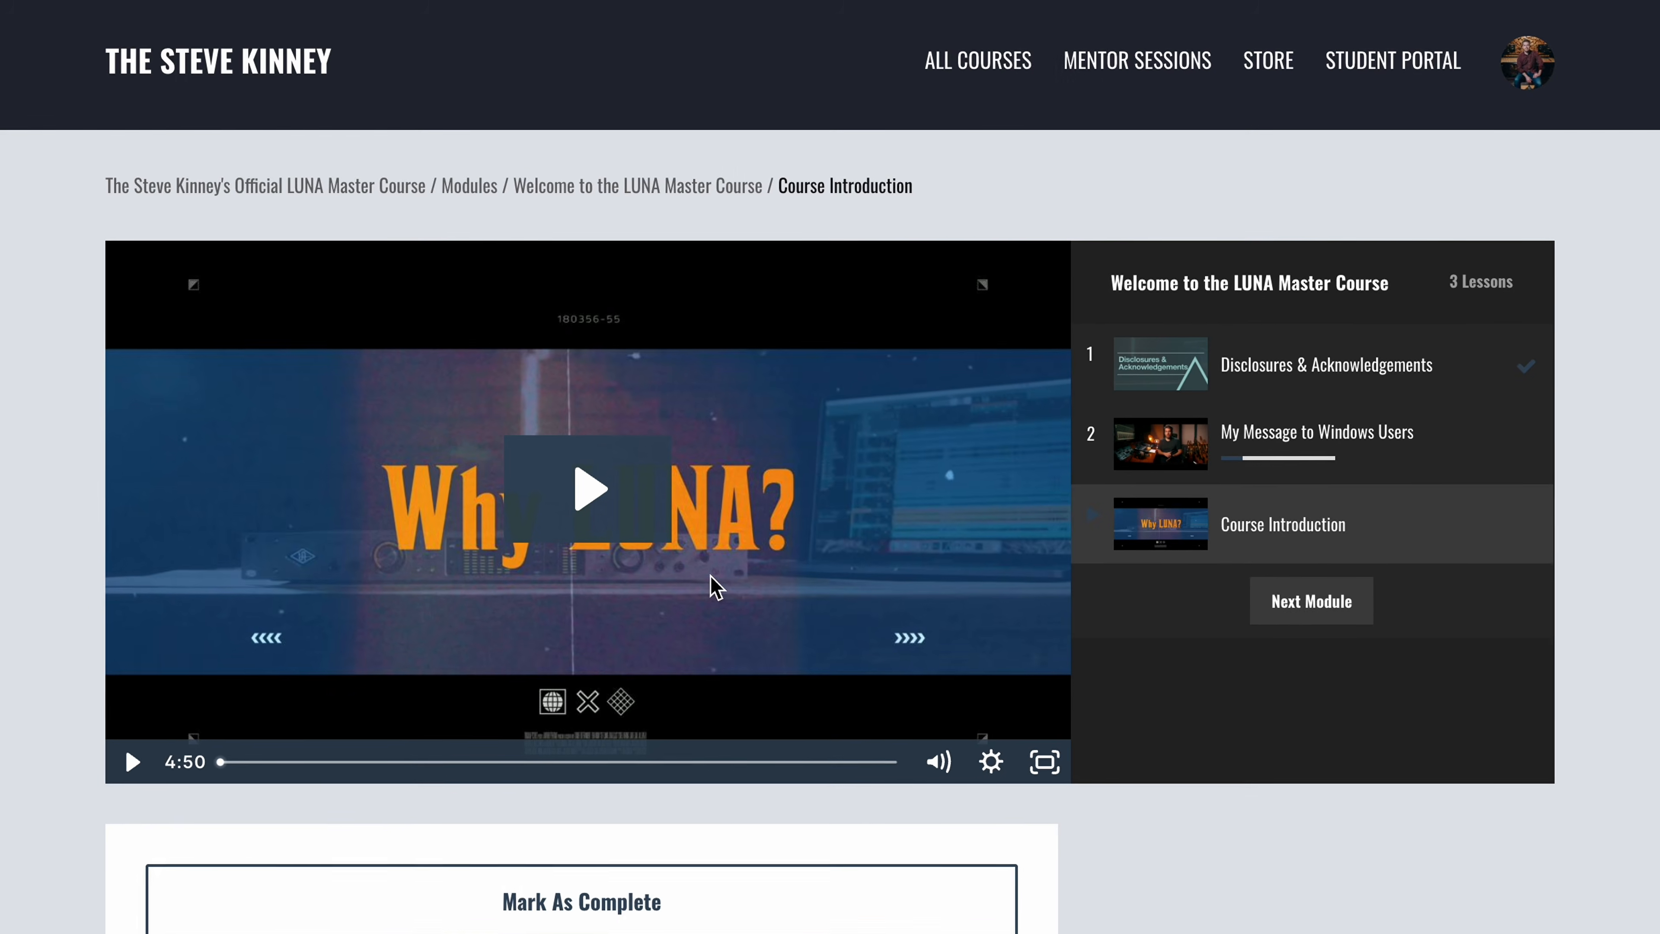
click(716, 569)
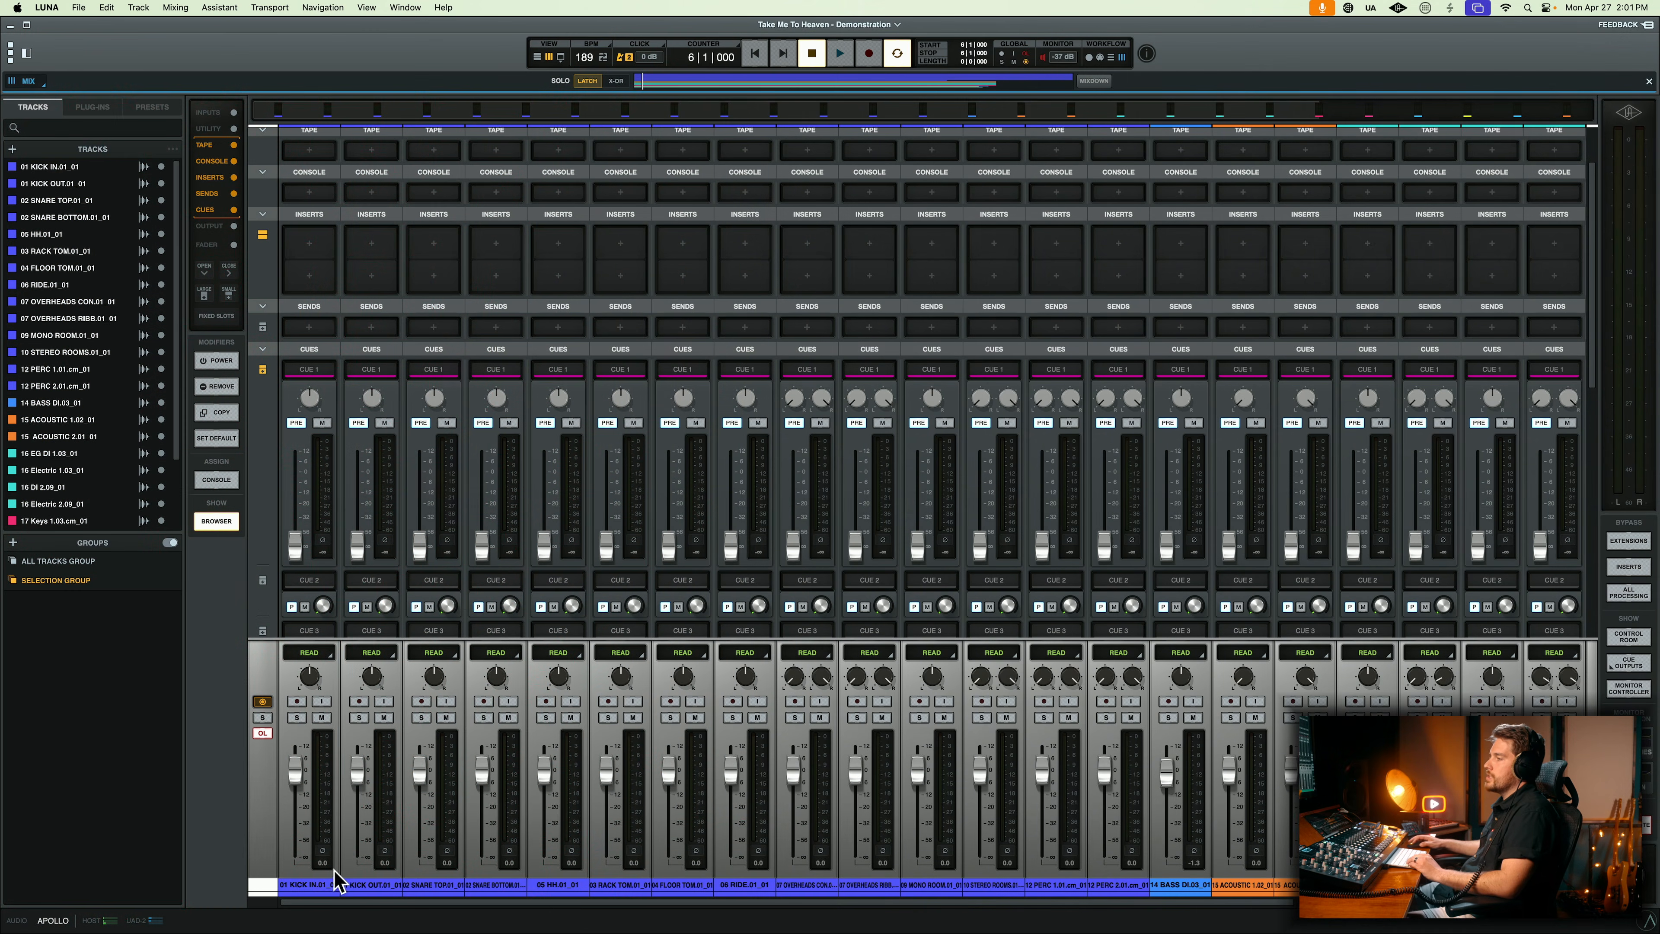
click(311, 886)
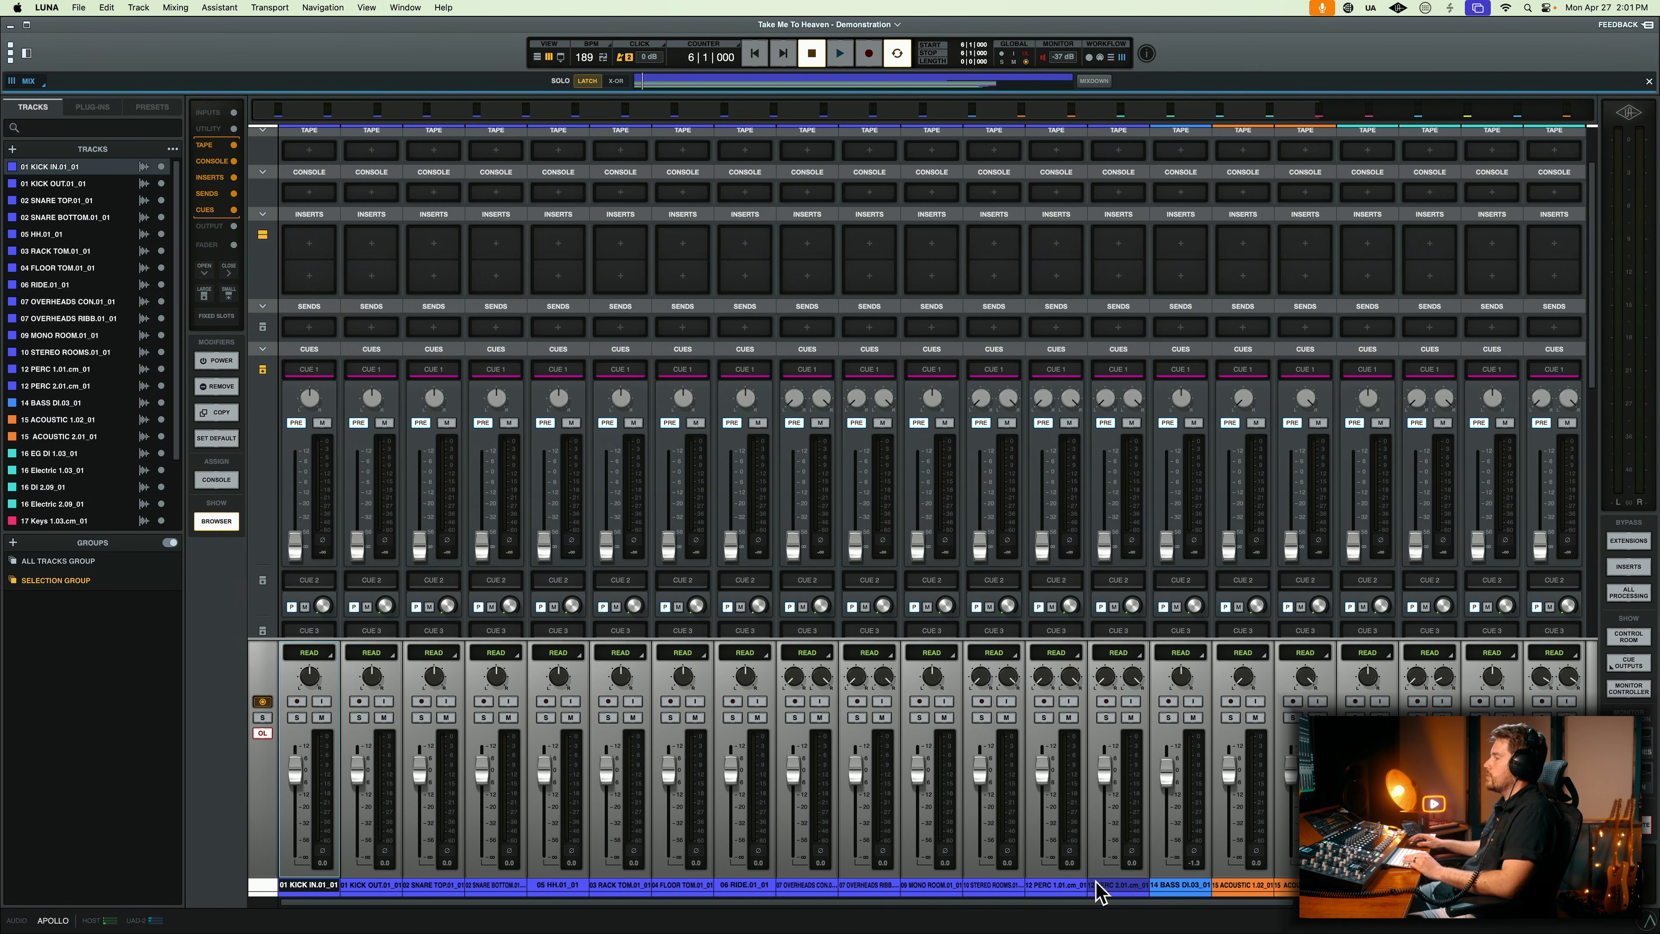
shift+click(1109, 889)
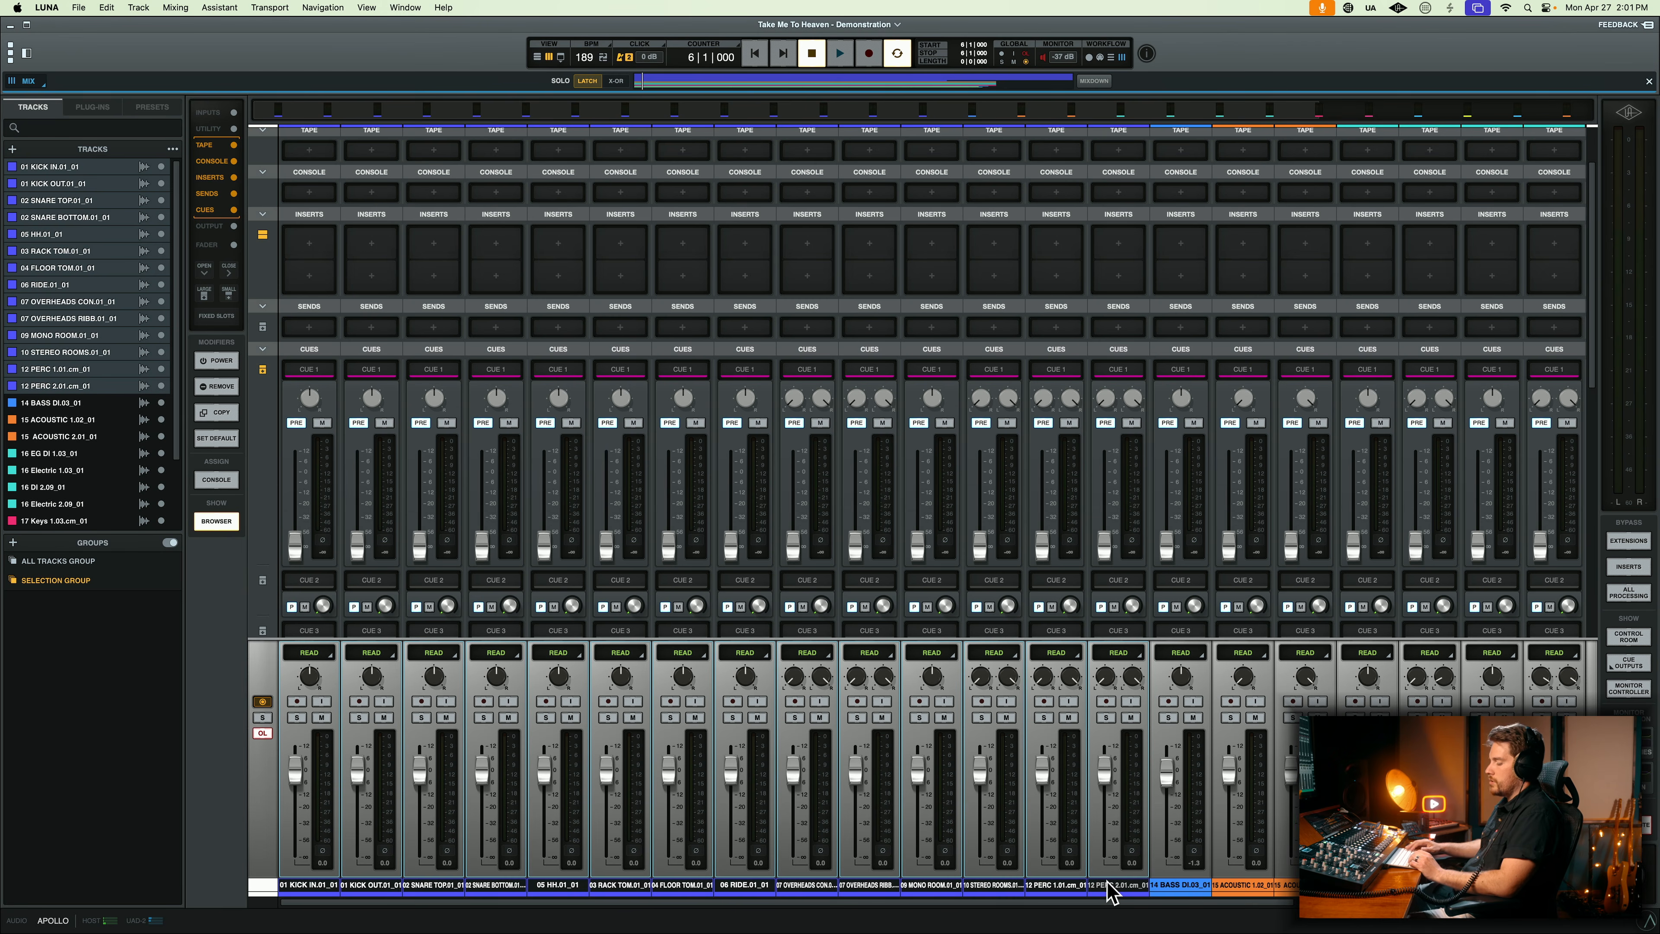
key(shift+super+b)
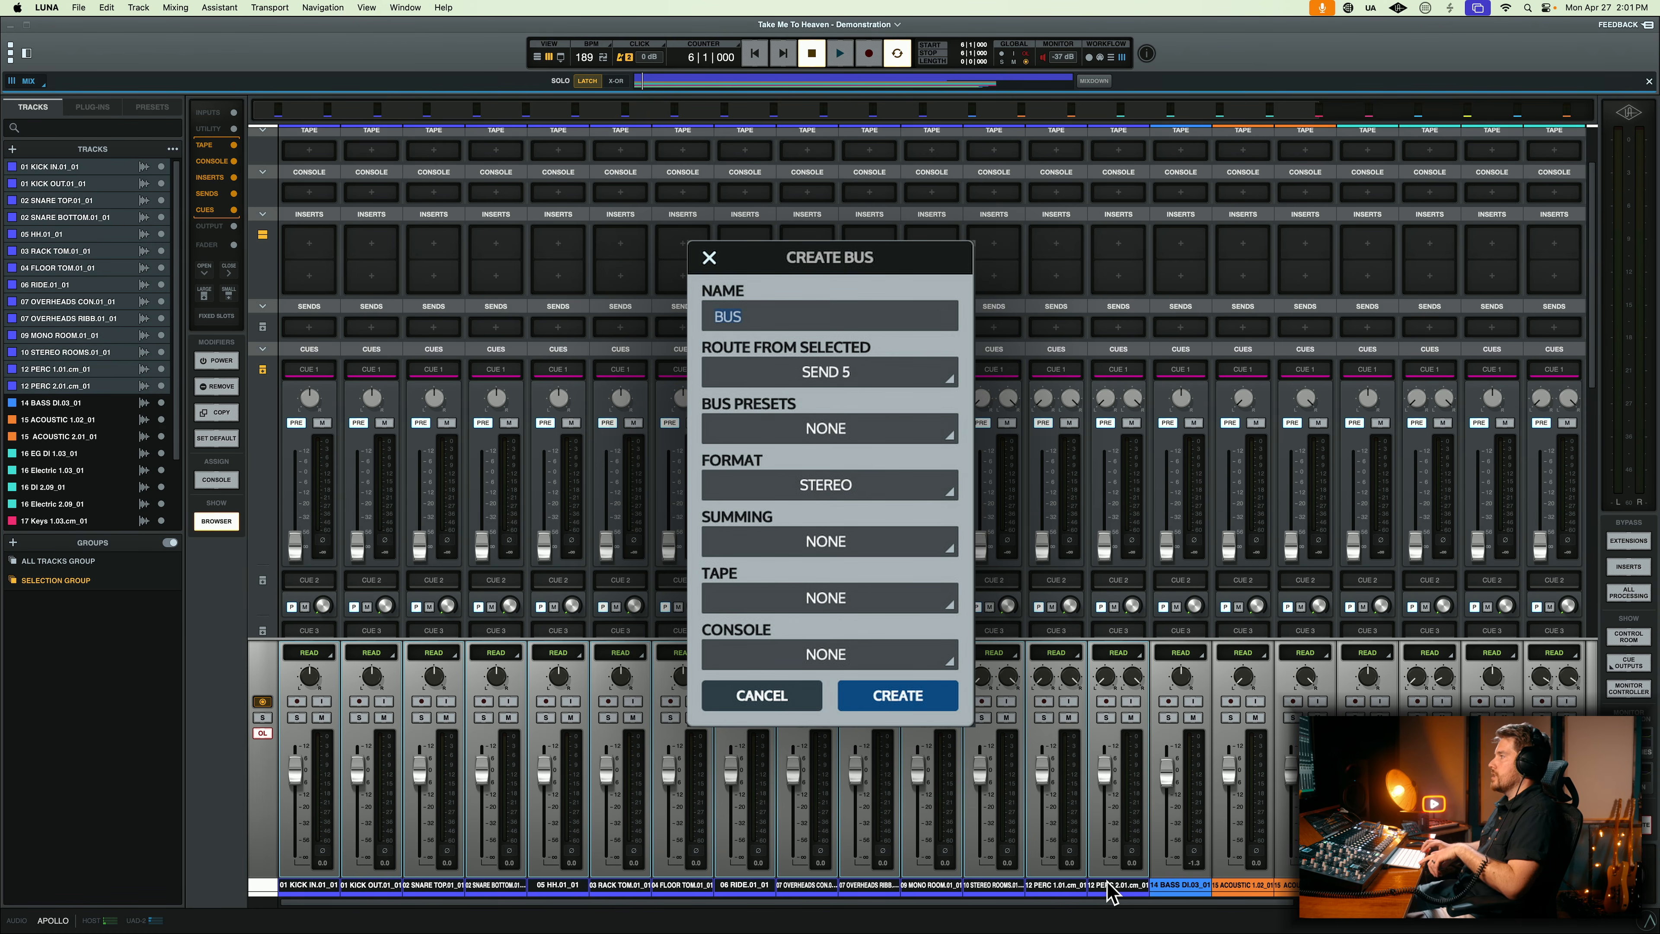
key(super+Up)
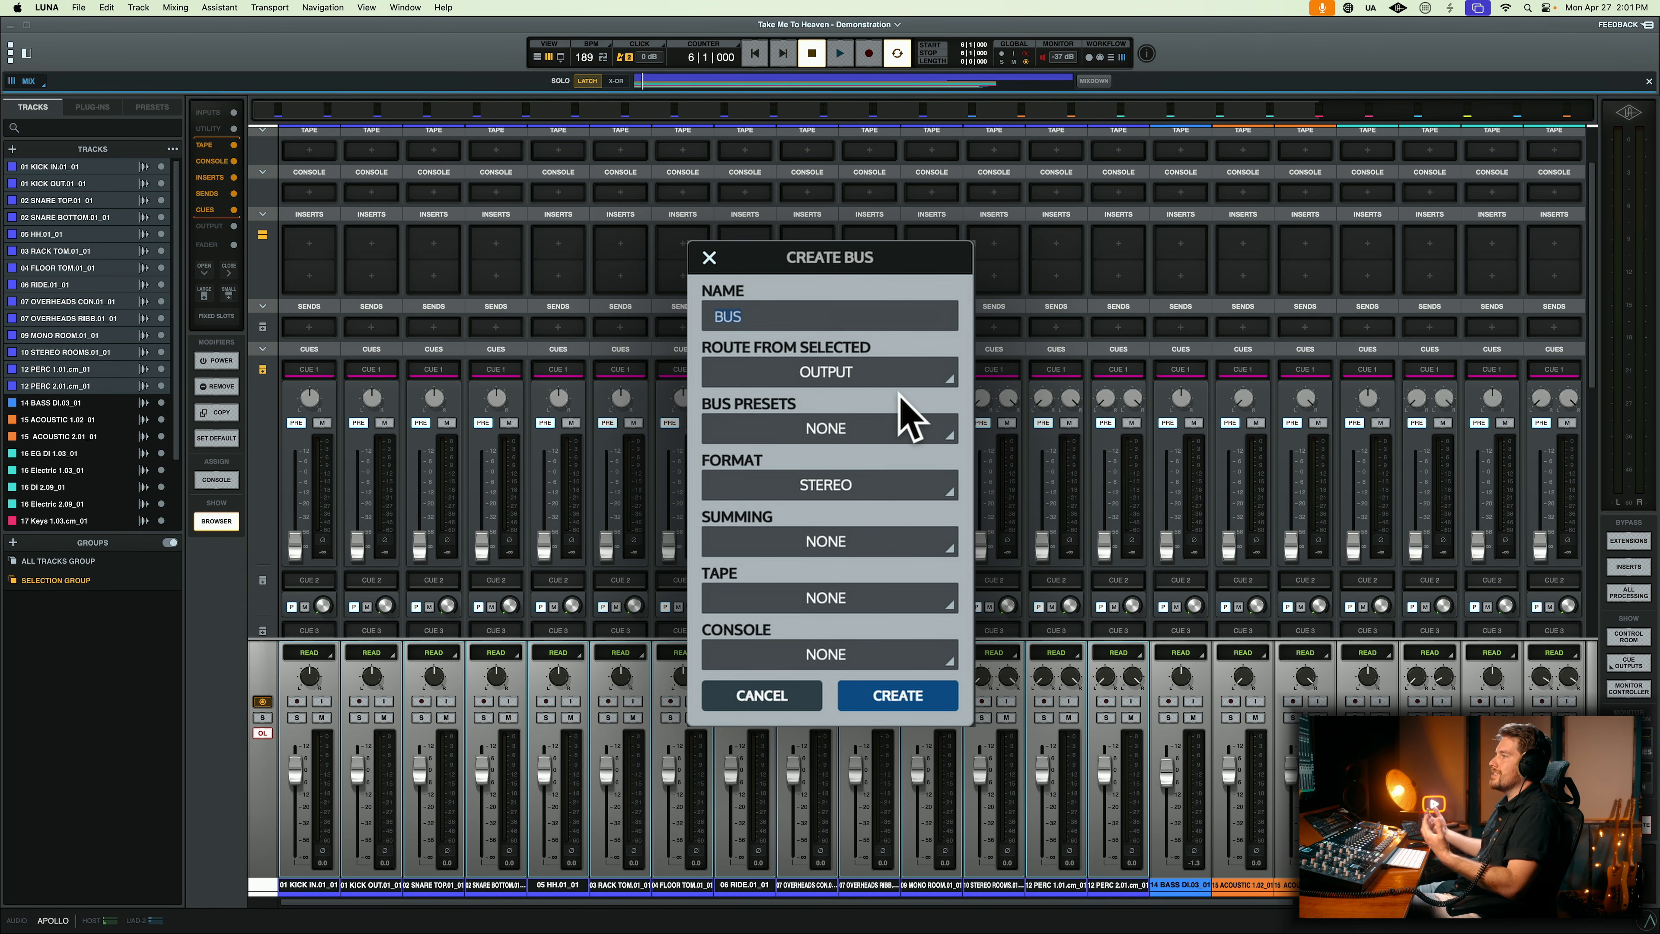
key(Escape)
- Create a stereo bus routed from Send 1 of the Snare Top and Snare Bottom tracks, with their sends set to pre-fader
click(431, 885)
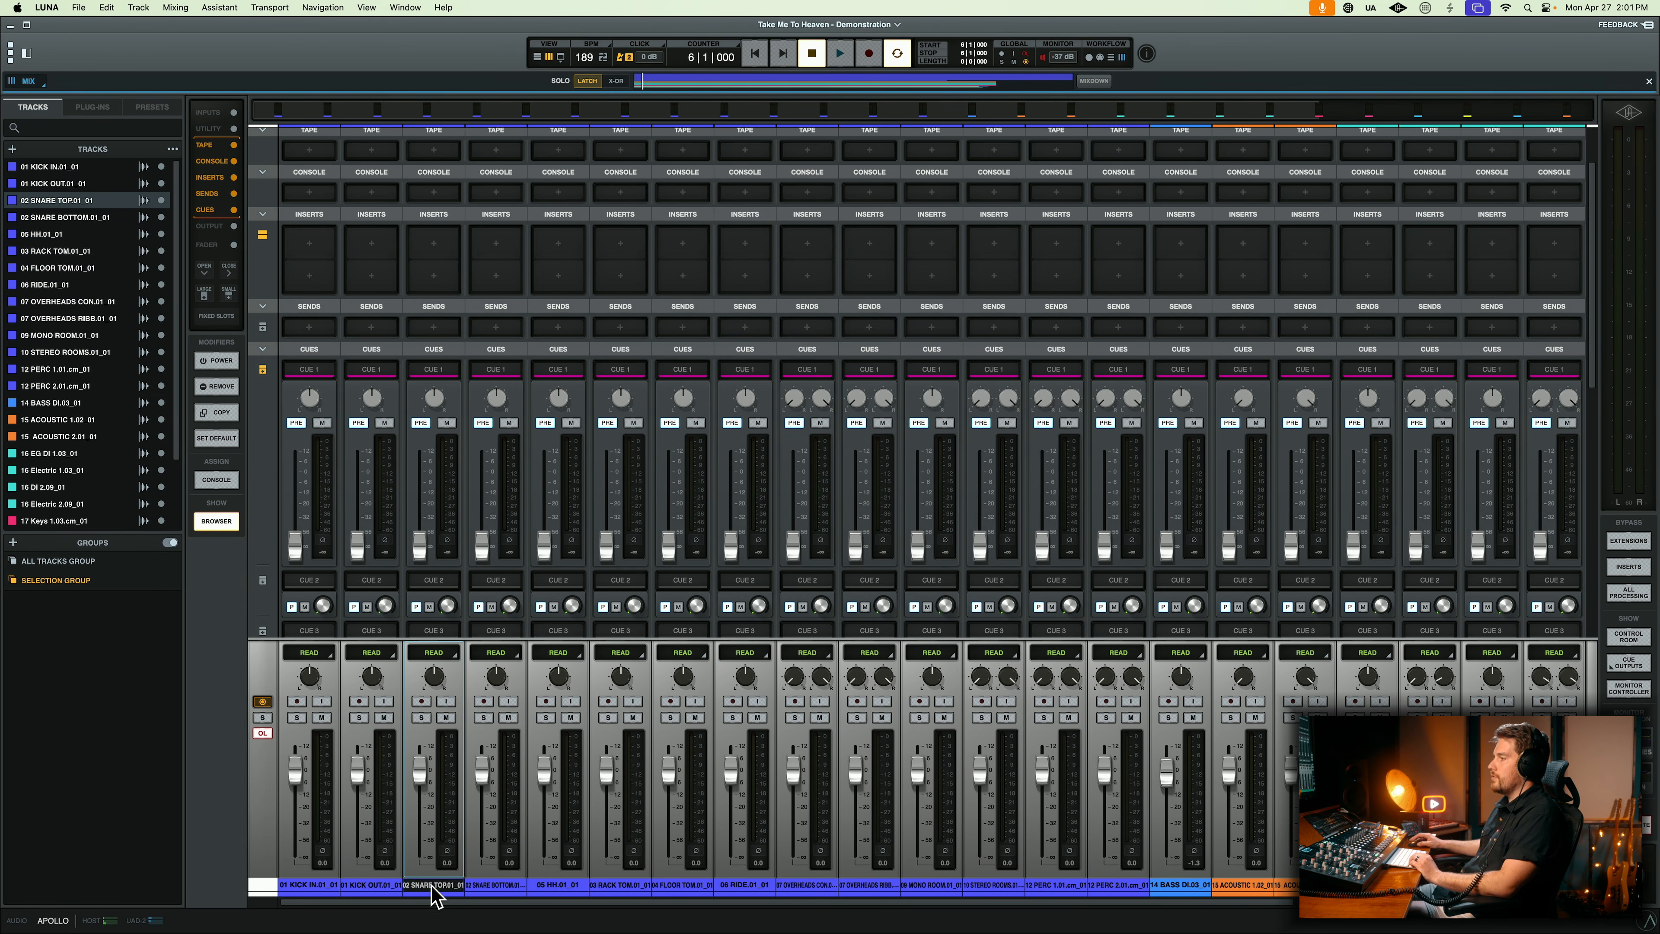
shift+click(485, 887)
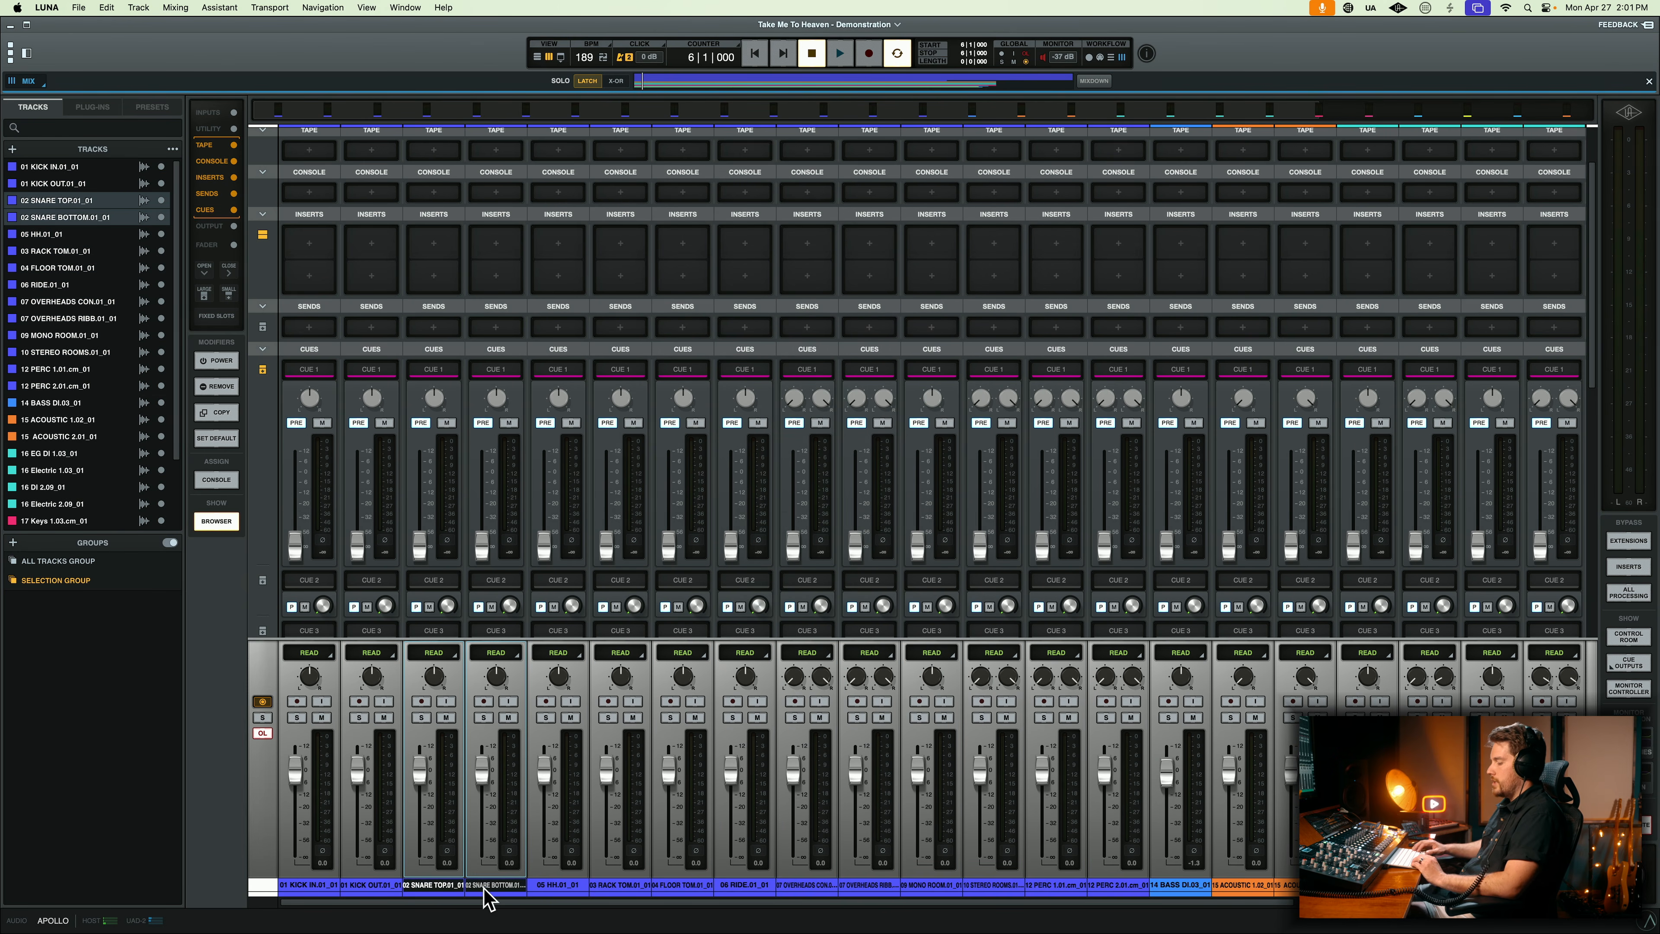
key(super+shift+b)
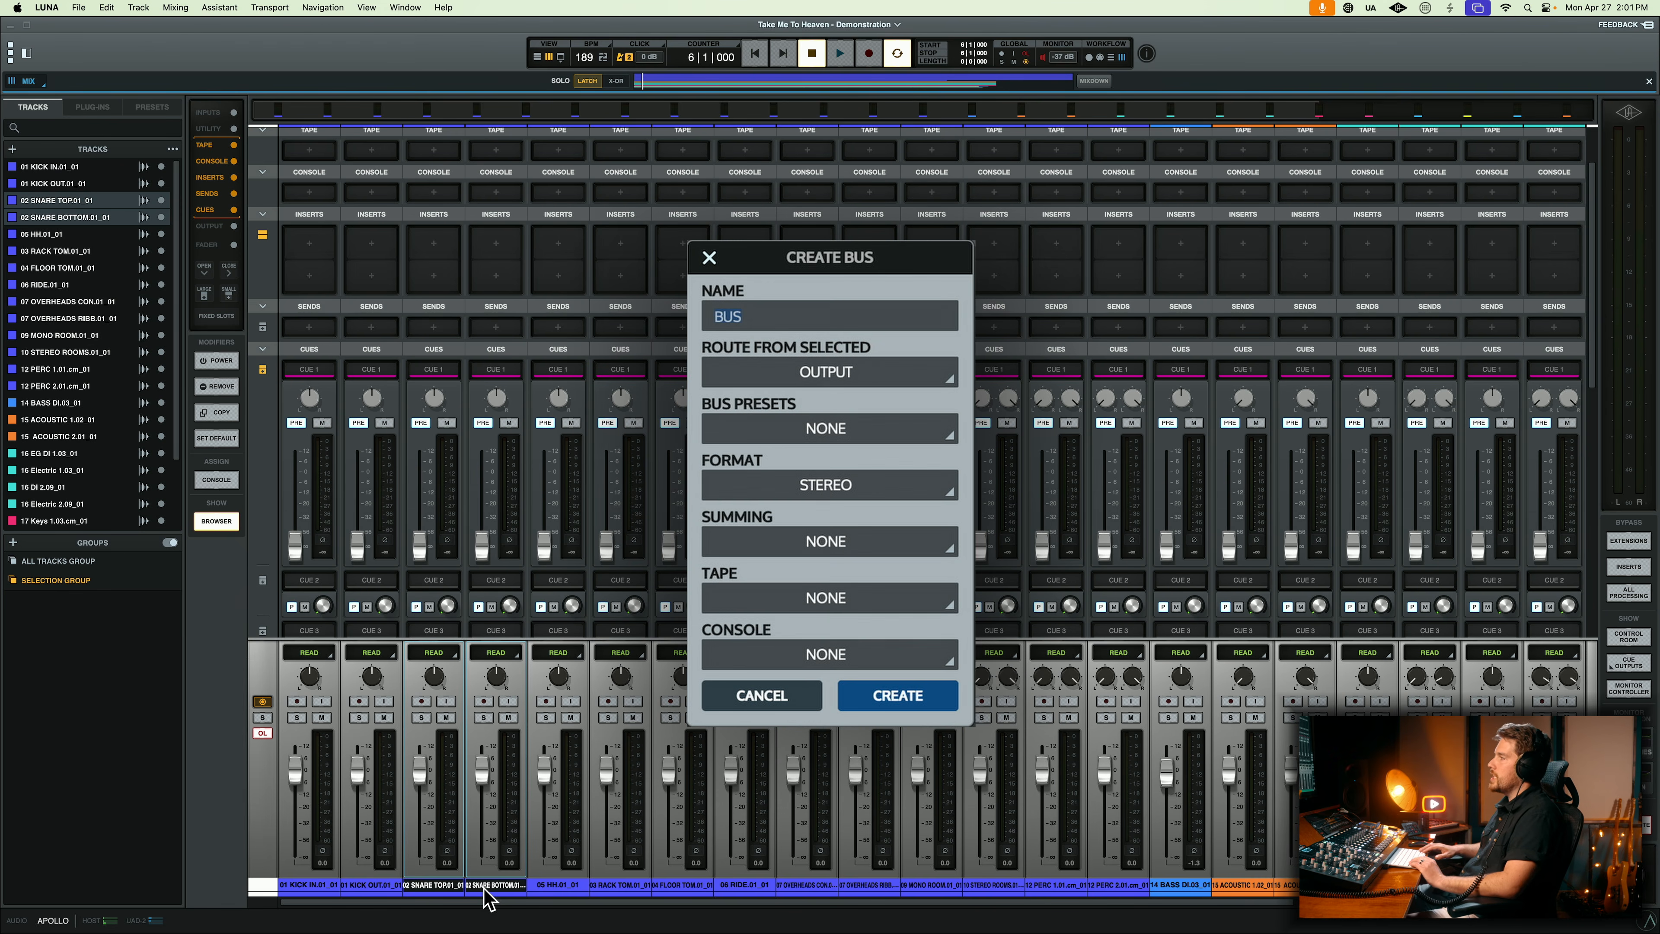
key(super+Down)
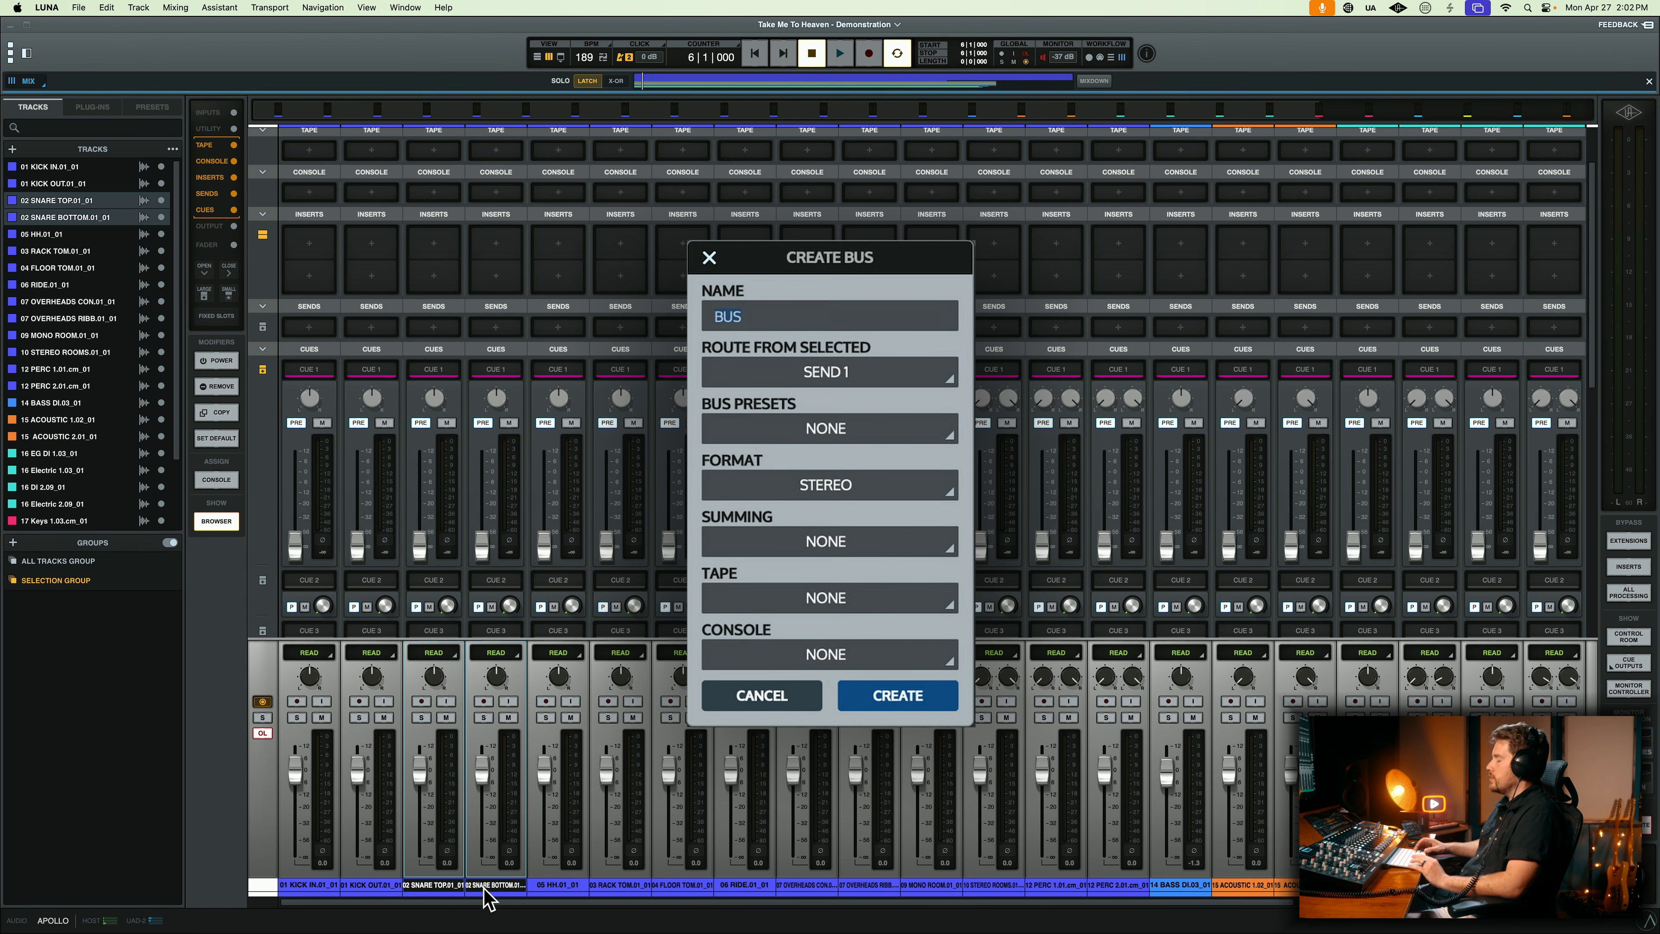
key(Return)
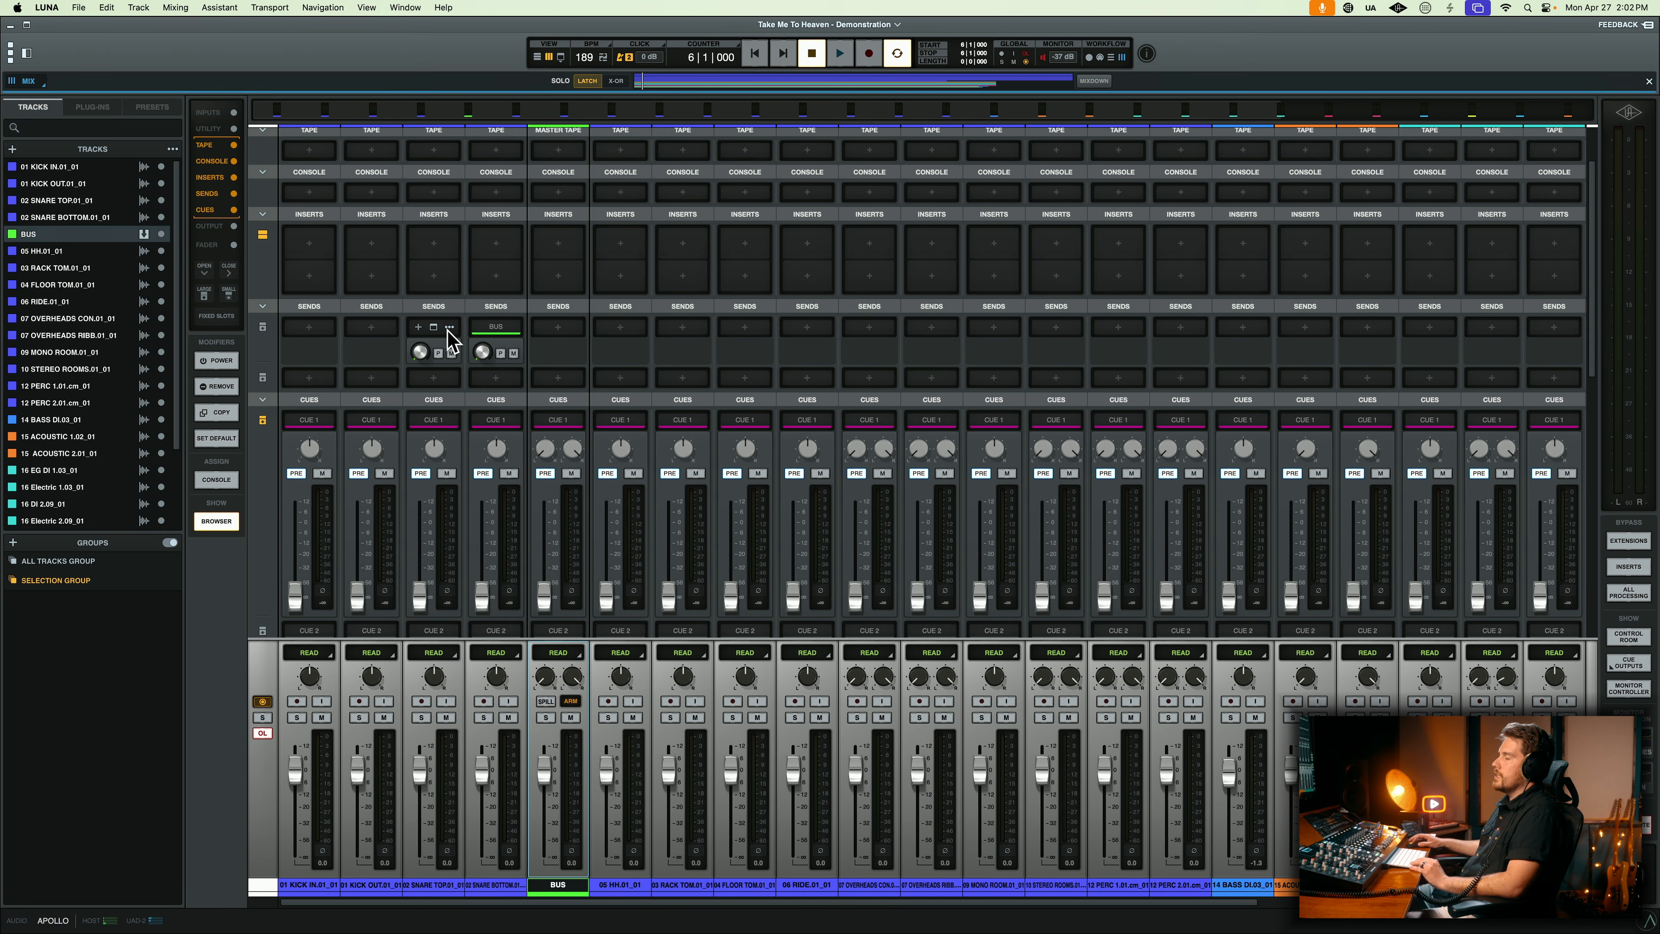
click(438, 354)
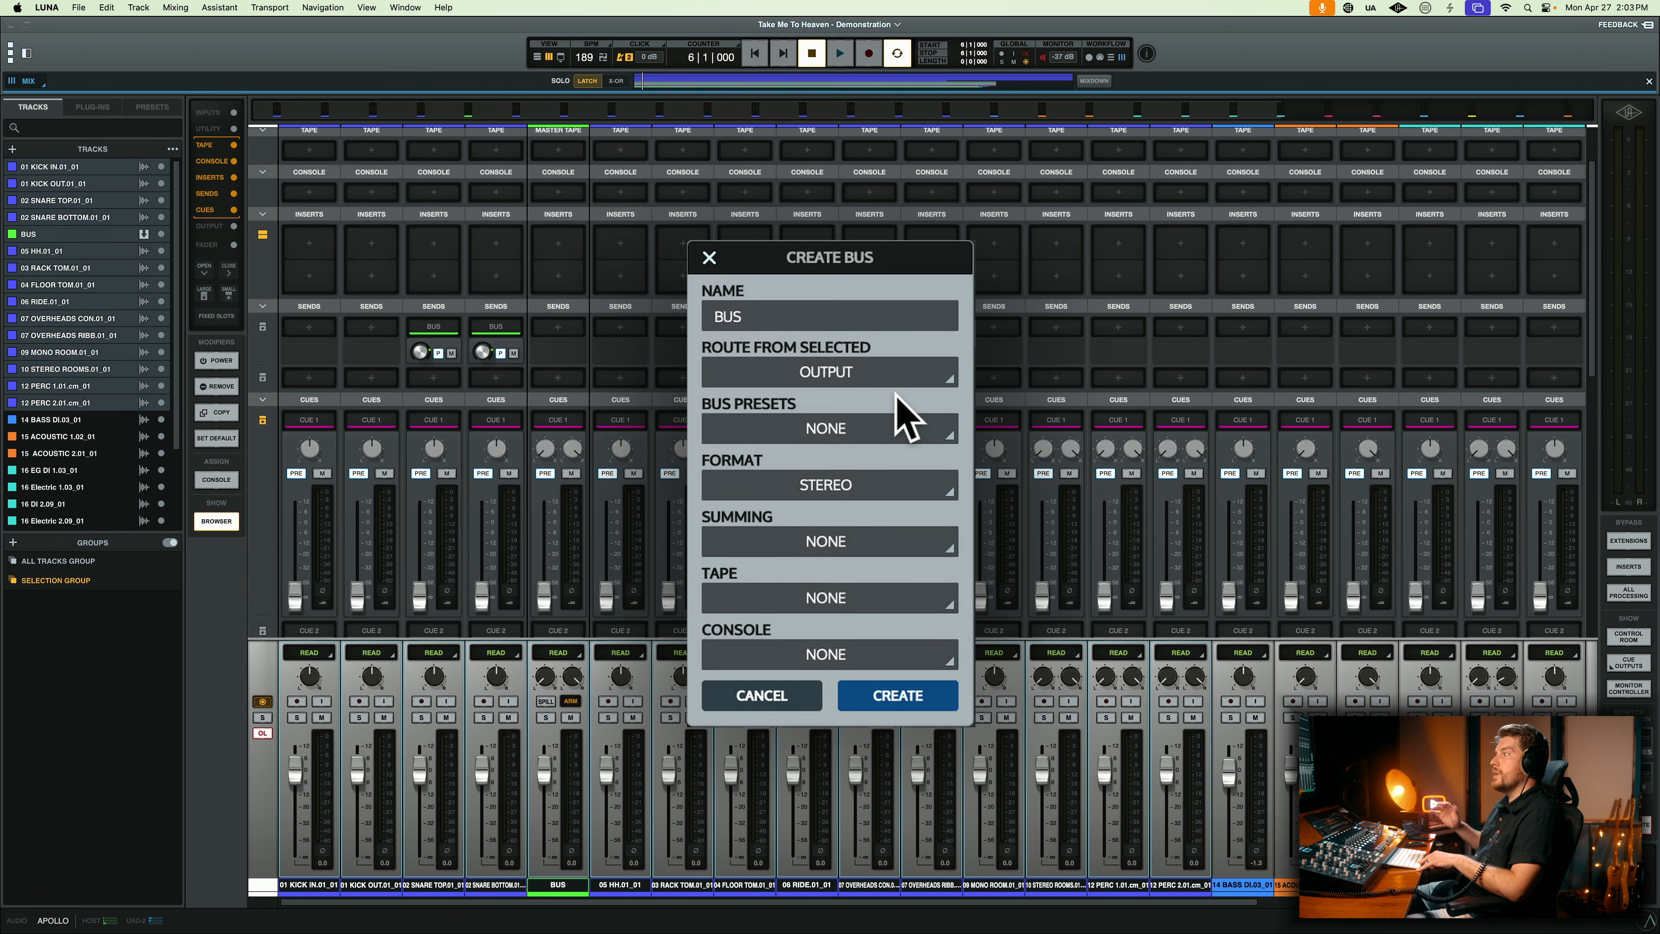
- For a new bus from the selected drum tracks, try the format options, keep Stereo, and set the summing to Neve Summing
key(super+Left)
key(super+Right)
key(super+Left)
key(super+Right)
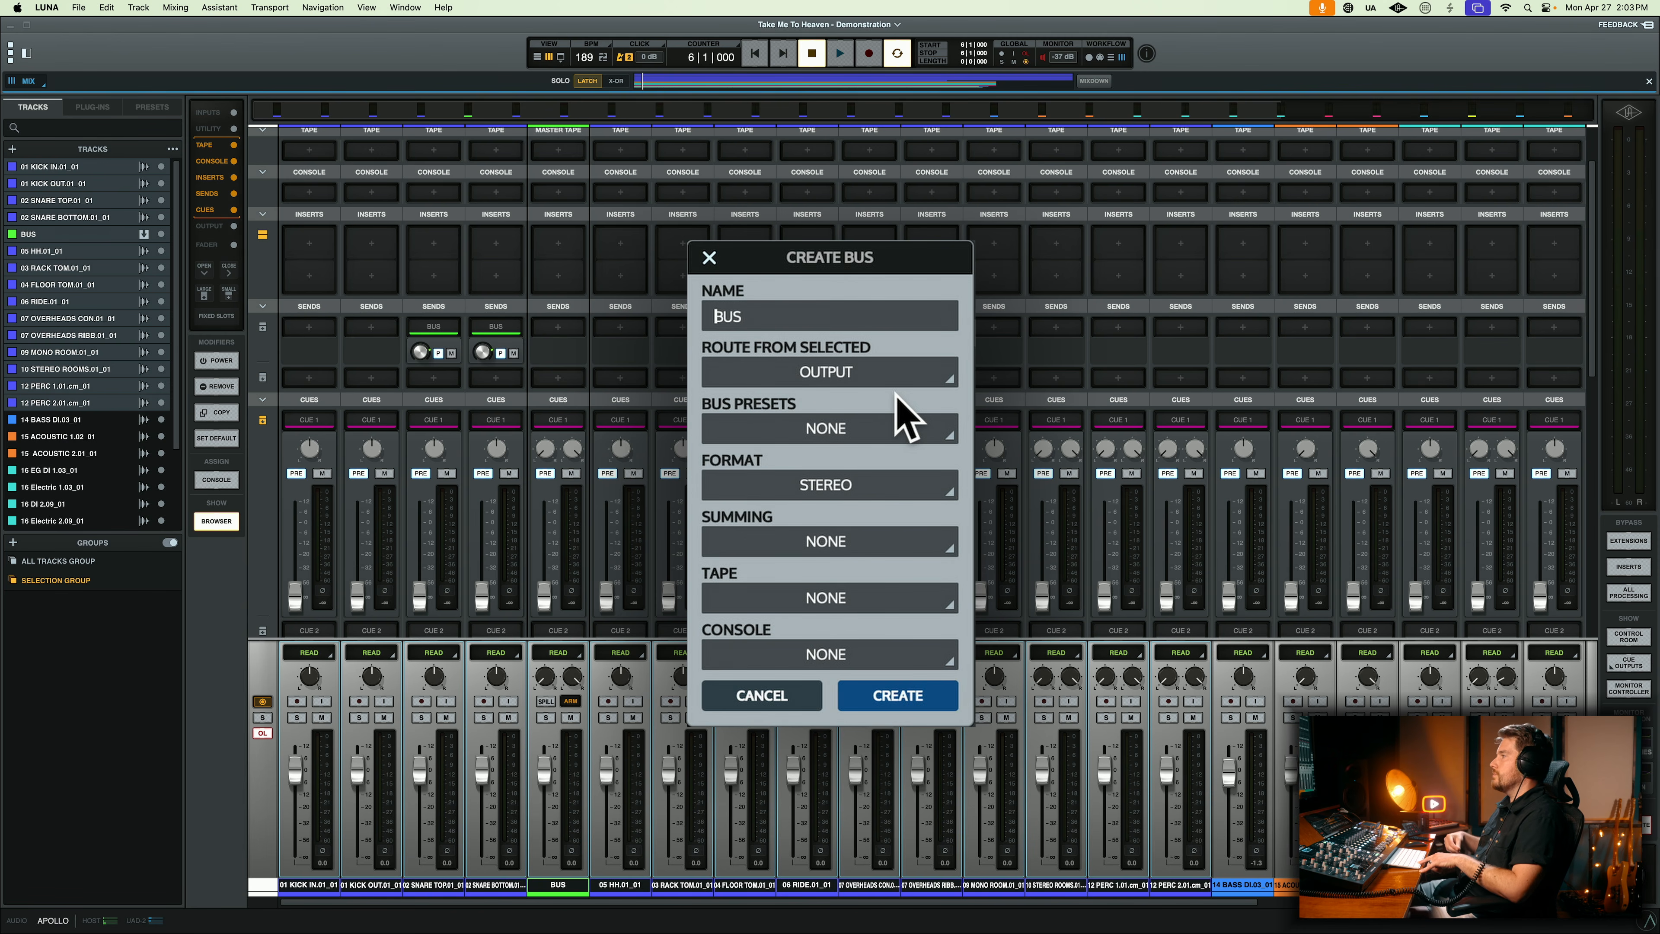
key(super+Left)
key(super+Right)
key(super+Down)
key(super+Down)
key(super+Up)
key(super+Down)
key(super+Up)
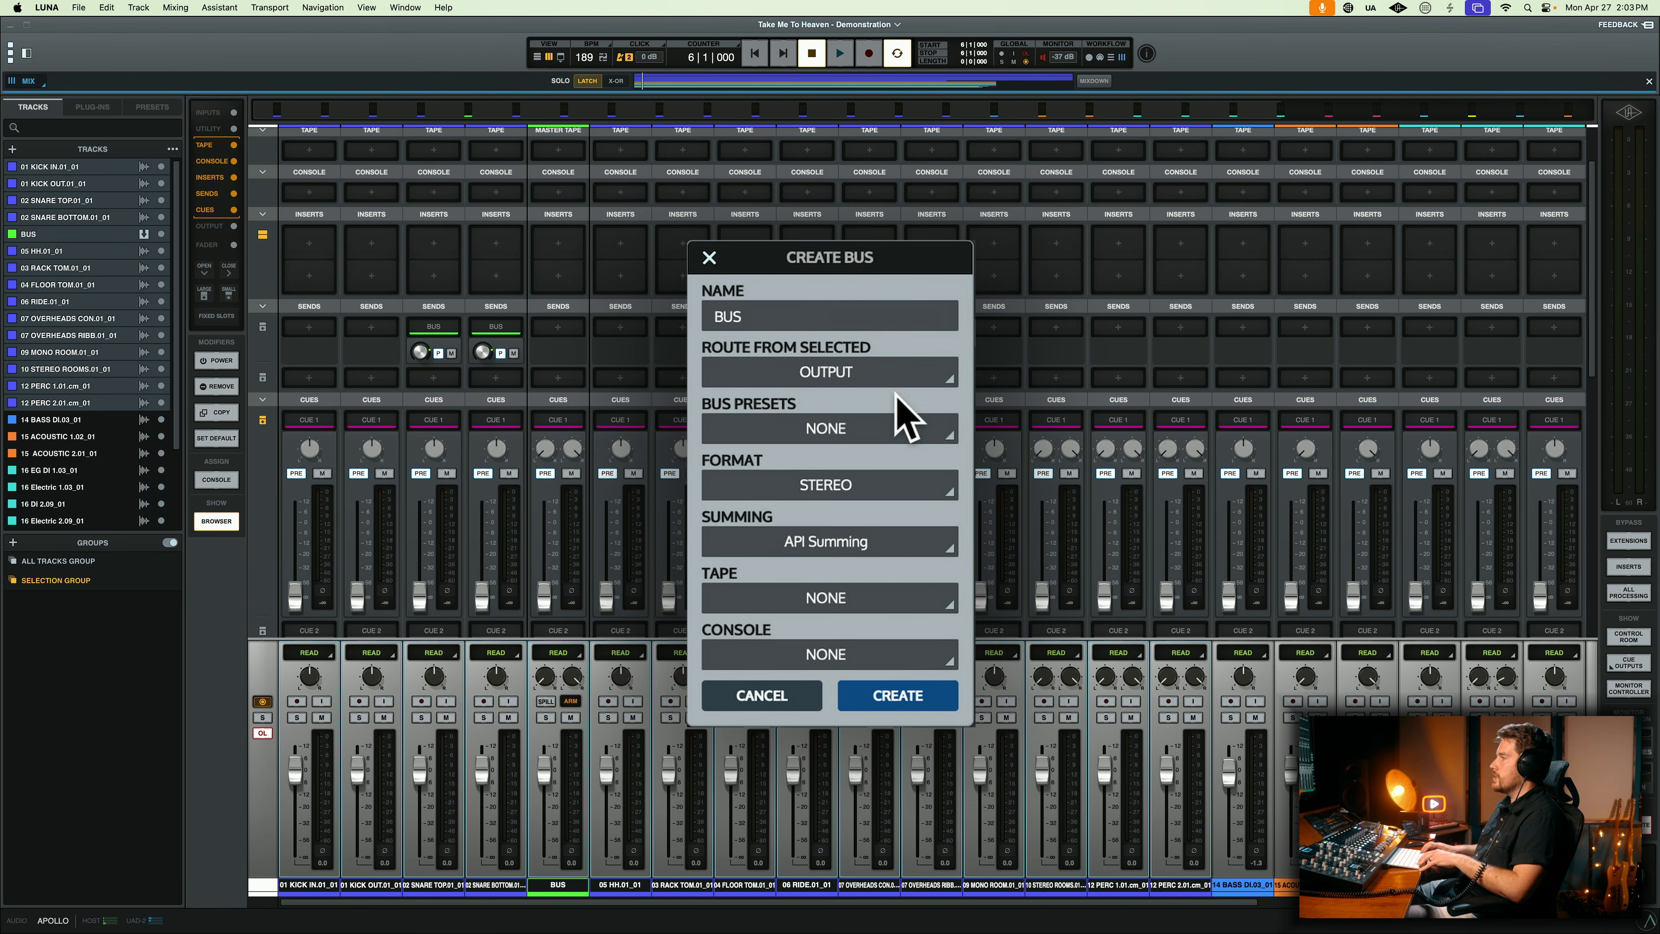
key(super+Down)
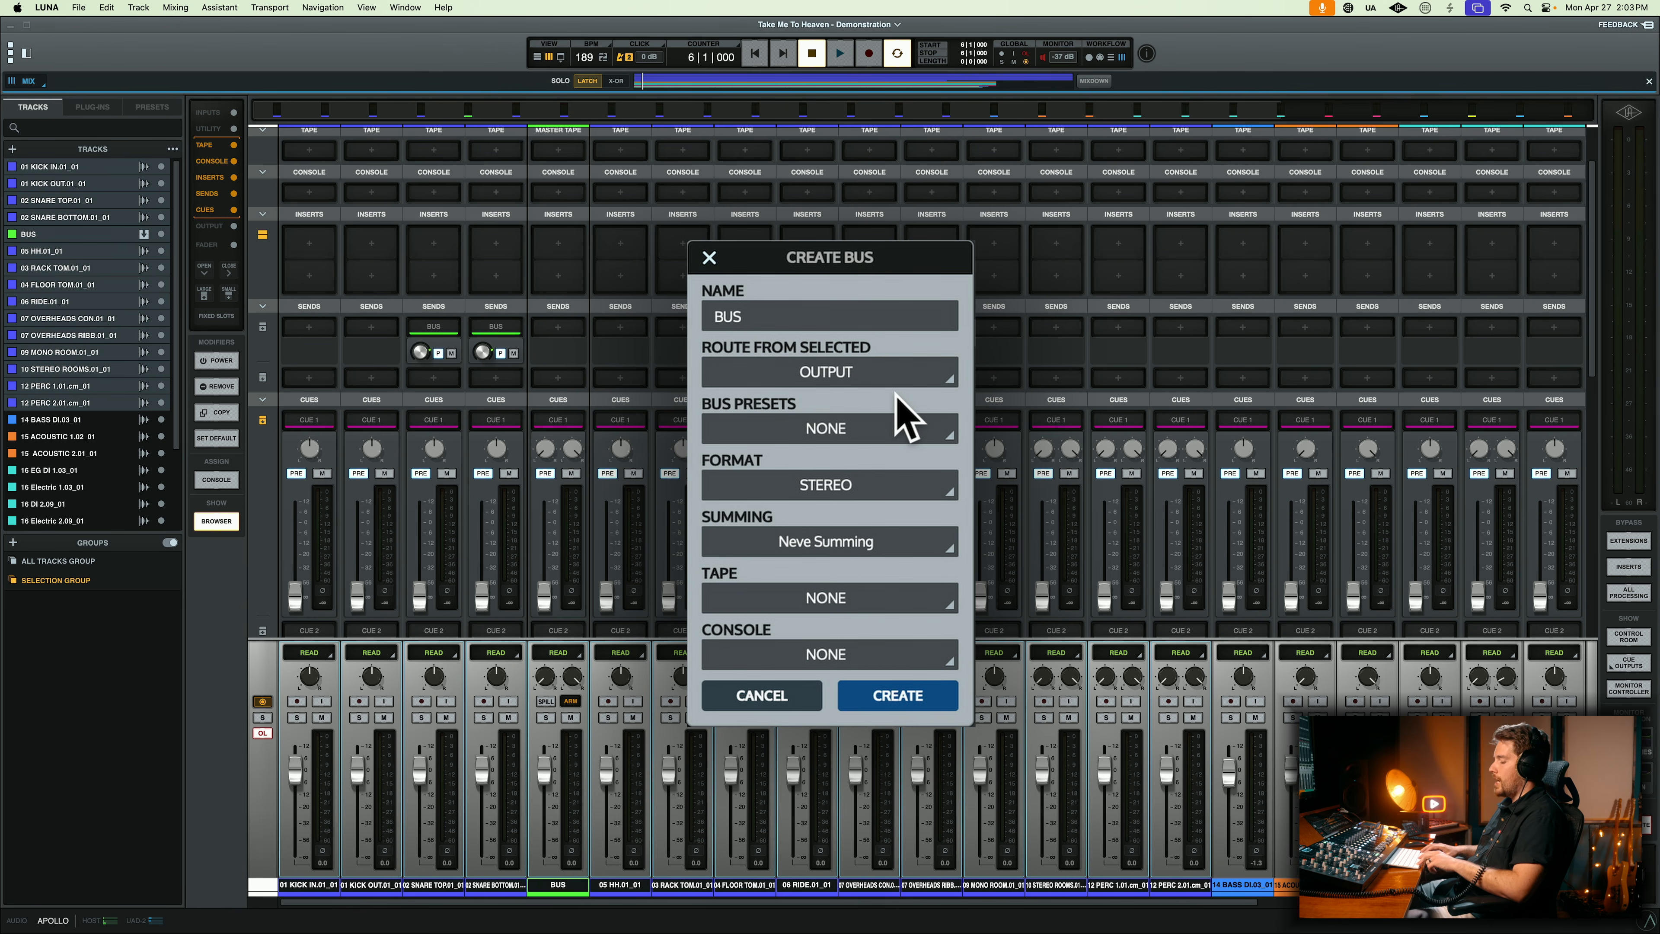
- Cycle through the new bus's console options and set the console to API Vision
key(alt+Down)
key(alt+Up)
key(alt+Down)
key(alt+Up)
key(alt+Down)
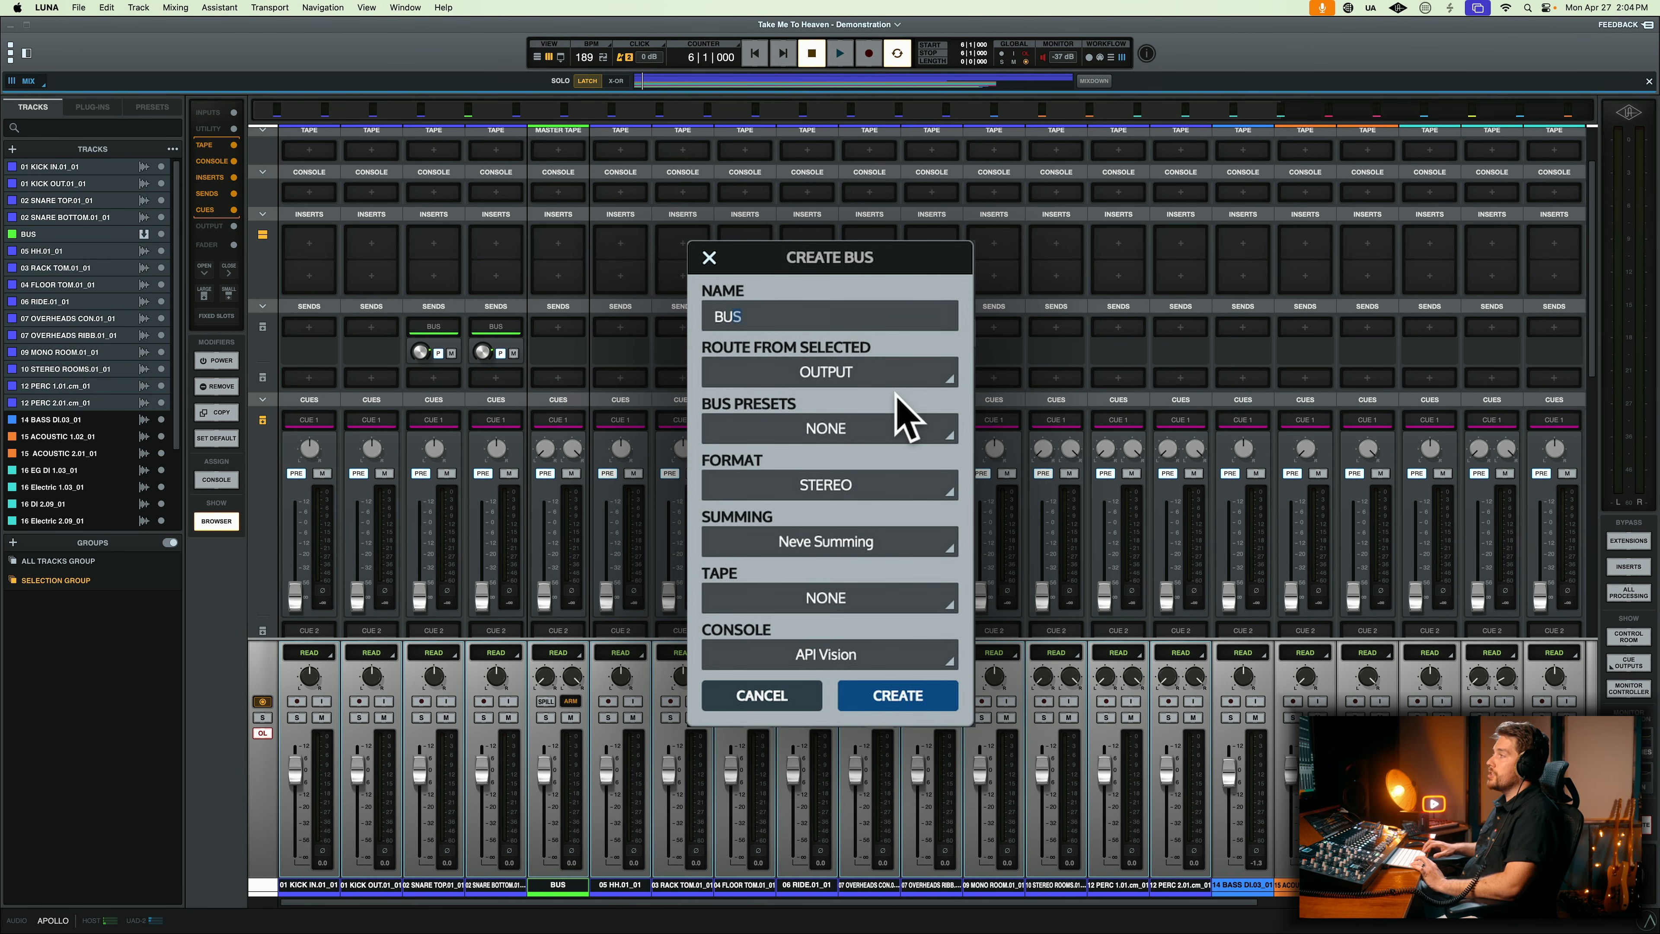
- Step back and forth through the bus presets for the new bus, including AC FX Flamenco Verb
key(shift+Down)
key(shift+Down)
key(shift+Up)
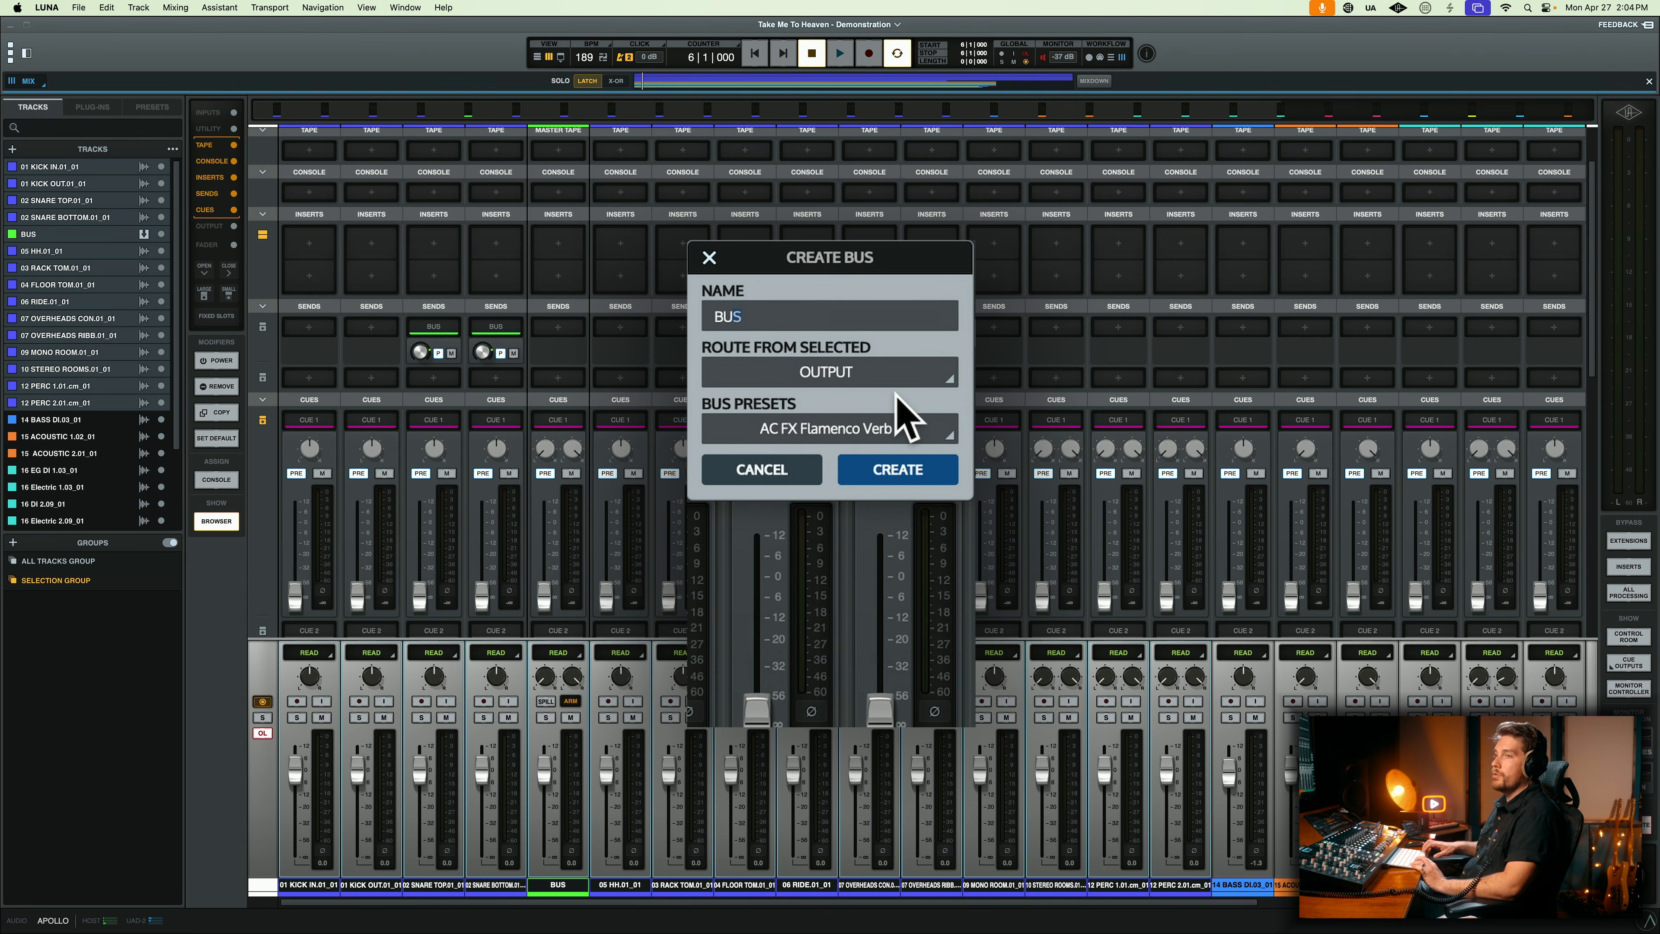
key(shift+Up)
key(shift+Down)
key(shift+Up)
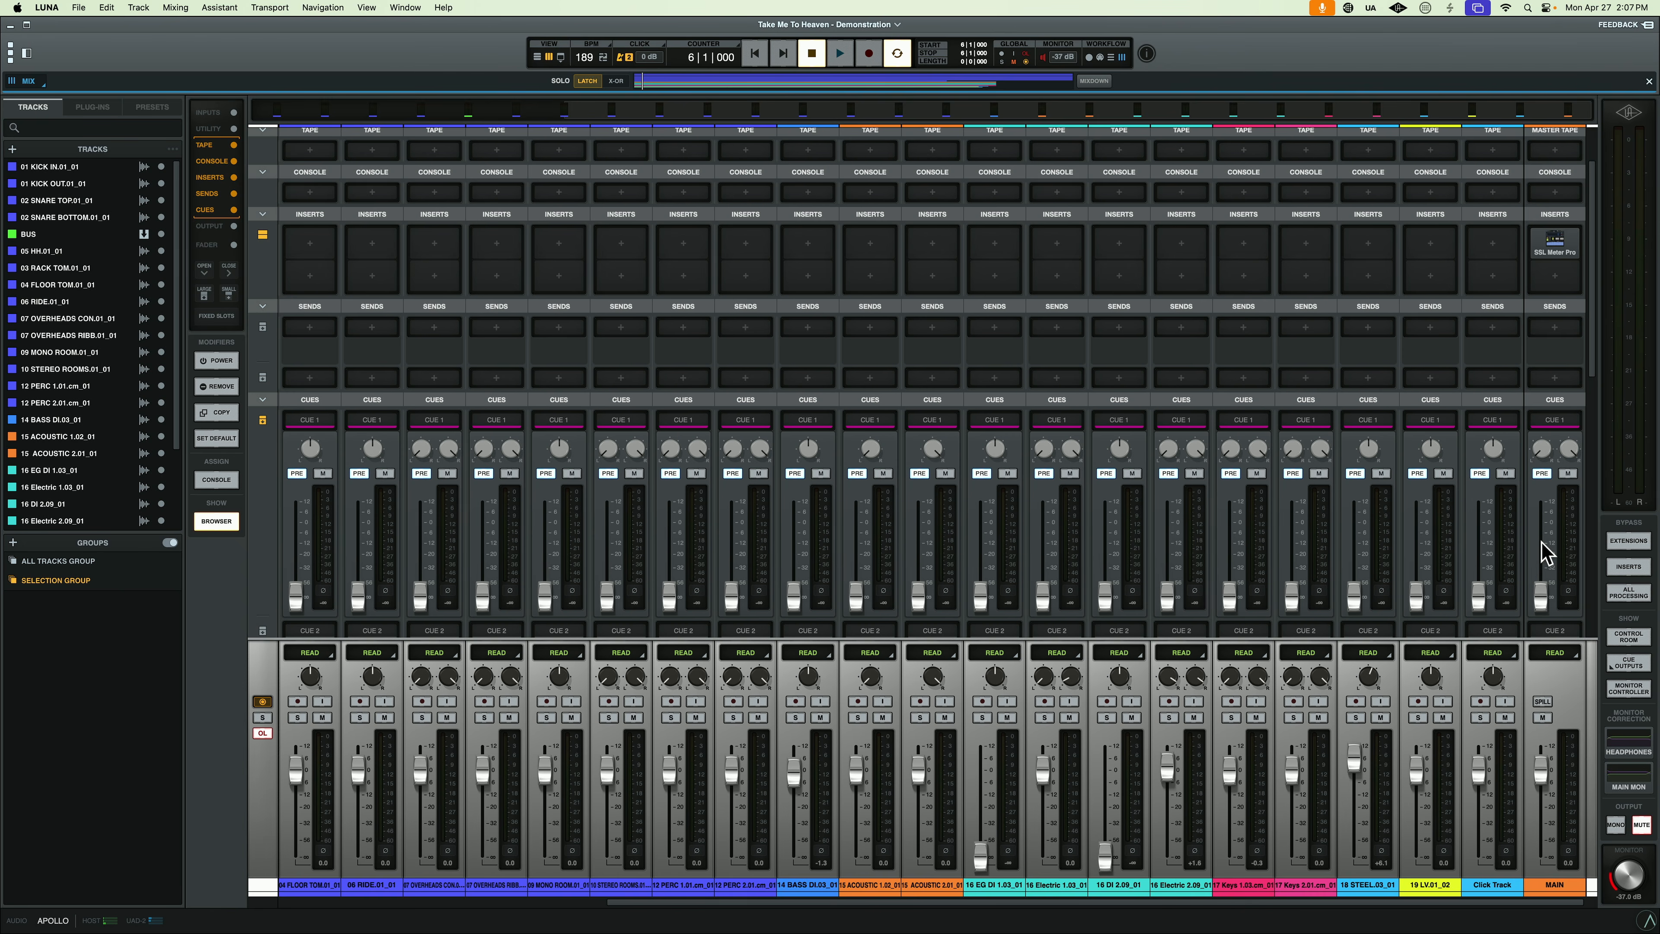
- Switch to UAD Console and fine-tune the ANALOG 1 channel's CUE 1 send fader
scroll(1543, 553, left, 3)
scroll(1542, 552, left, 3)
scroll(1543, 552, right, 7)
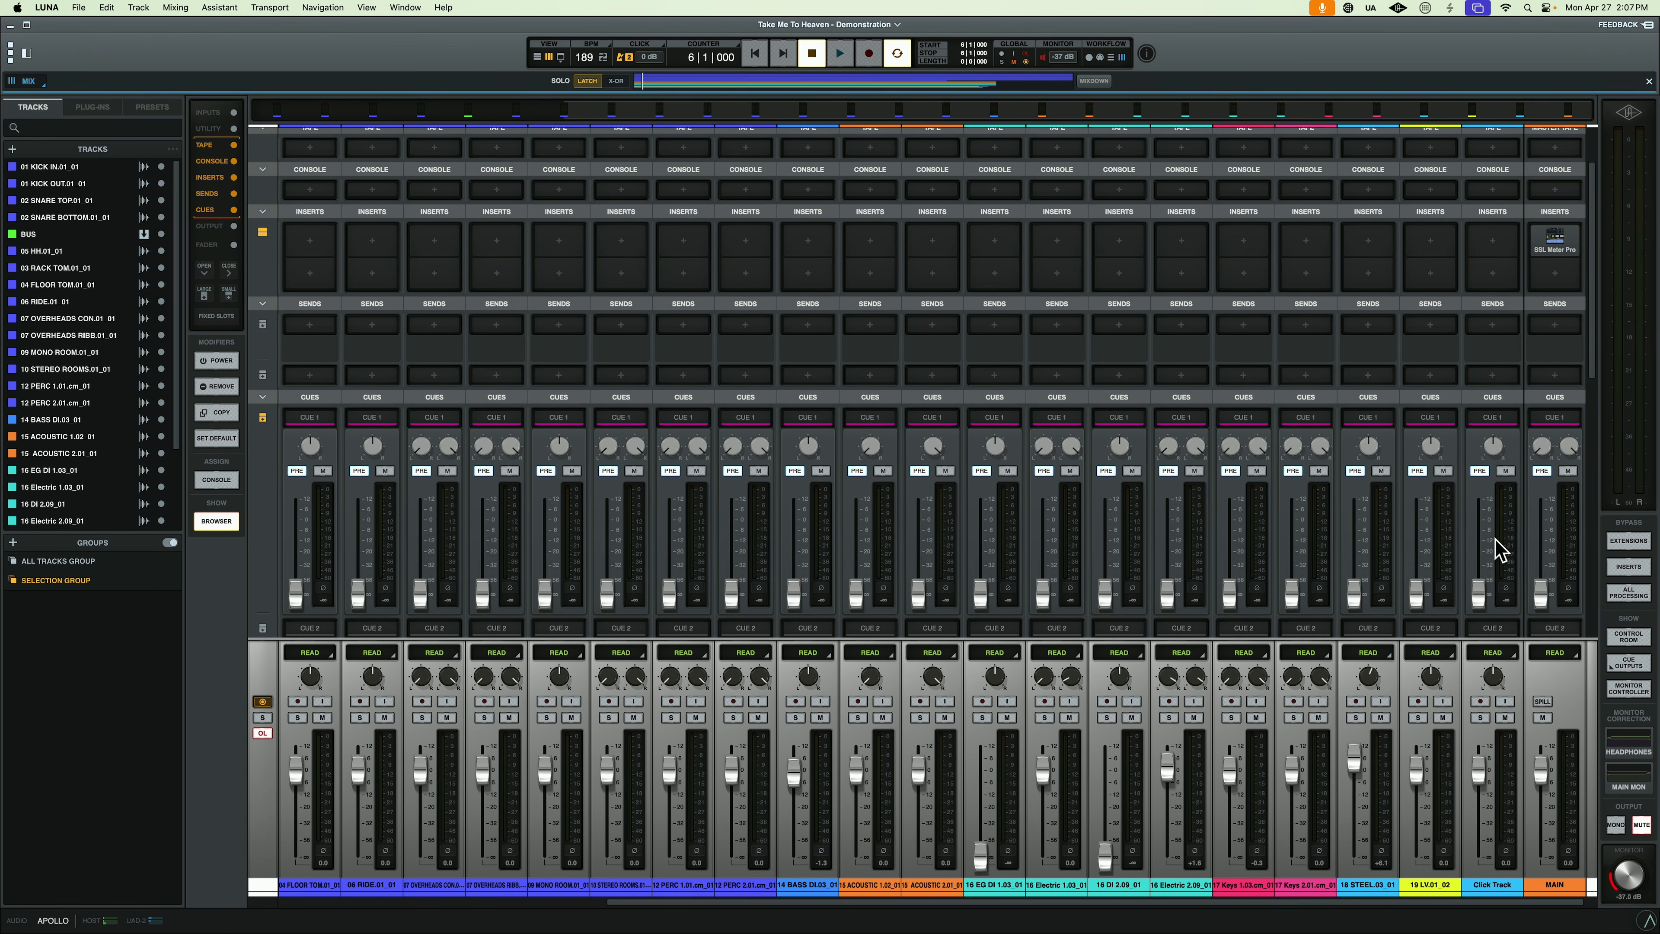
key(ctrl+Right)
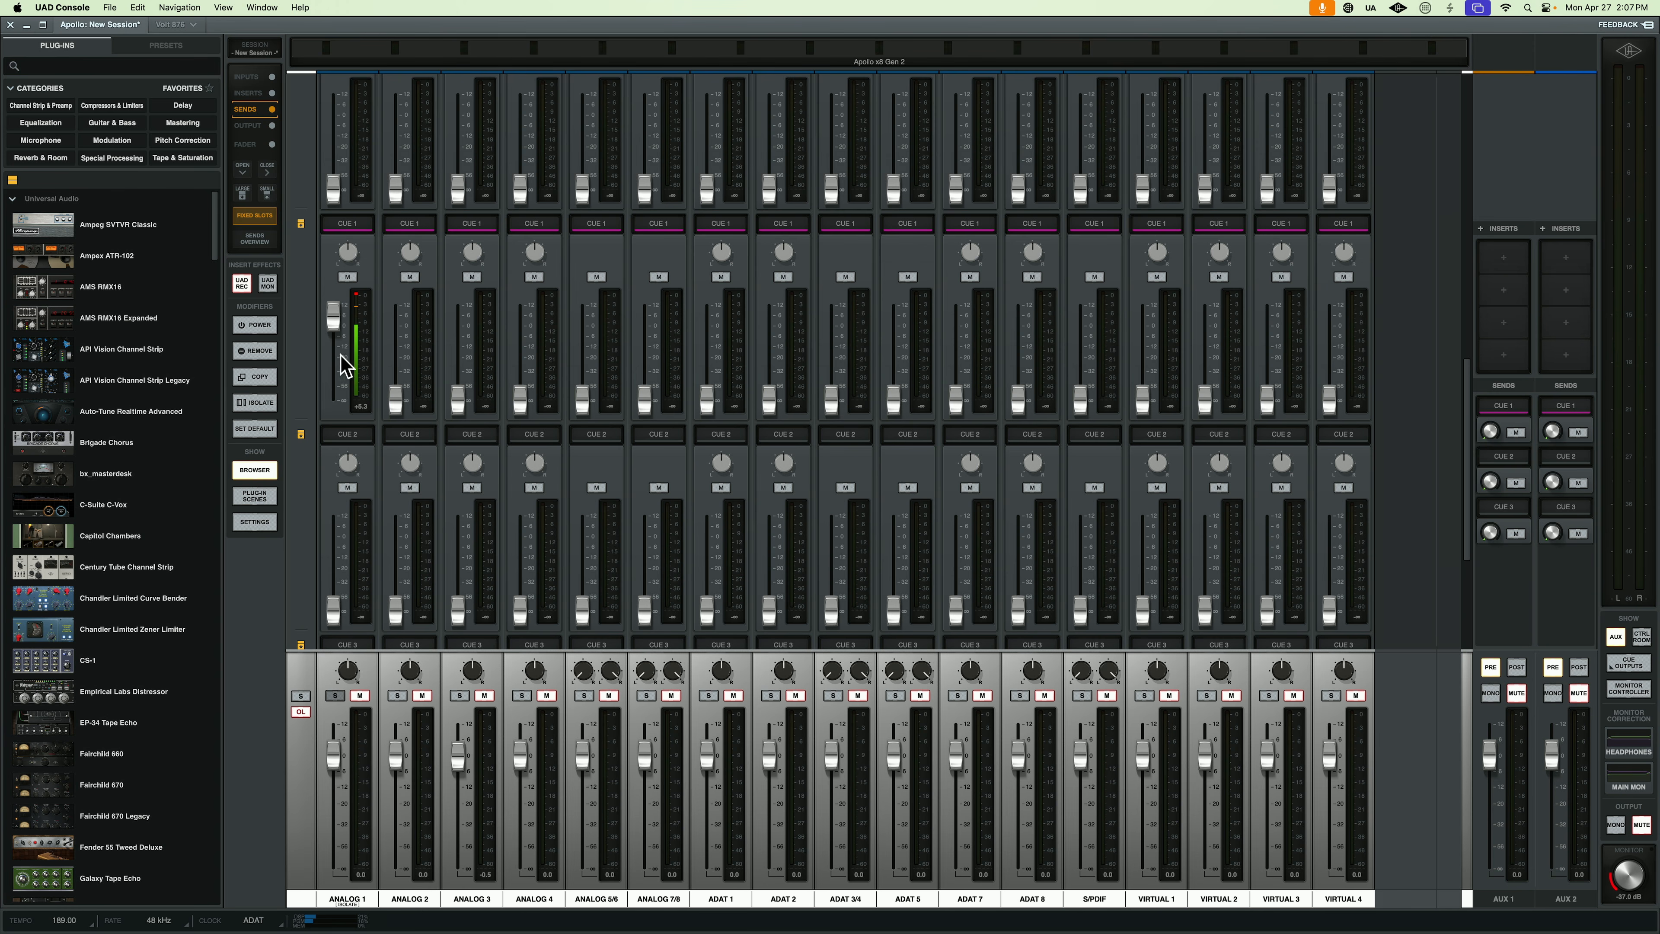
mouse_move(333, 324)
mouse_down()
mouse_move(333, 359)
mouse_move(337, 323)
mouse_up()
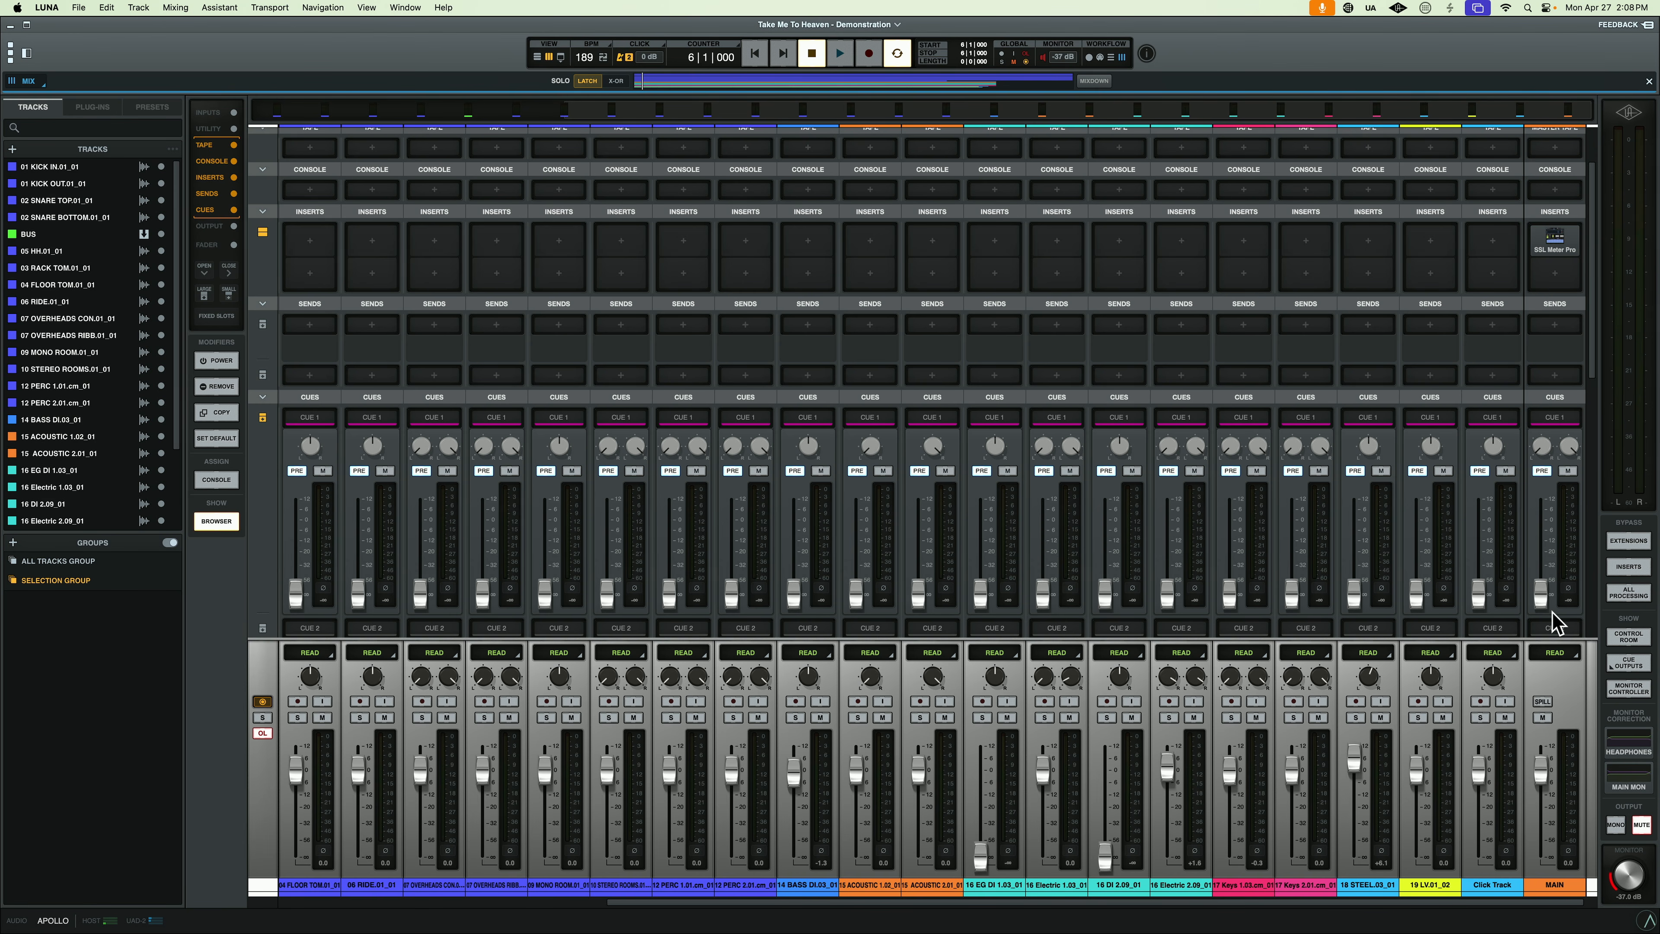
- Raise MAIN's CUE 1 send to about -10 dB during playback and set track 19's CUE 1 send to 0 dB
key(space)
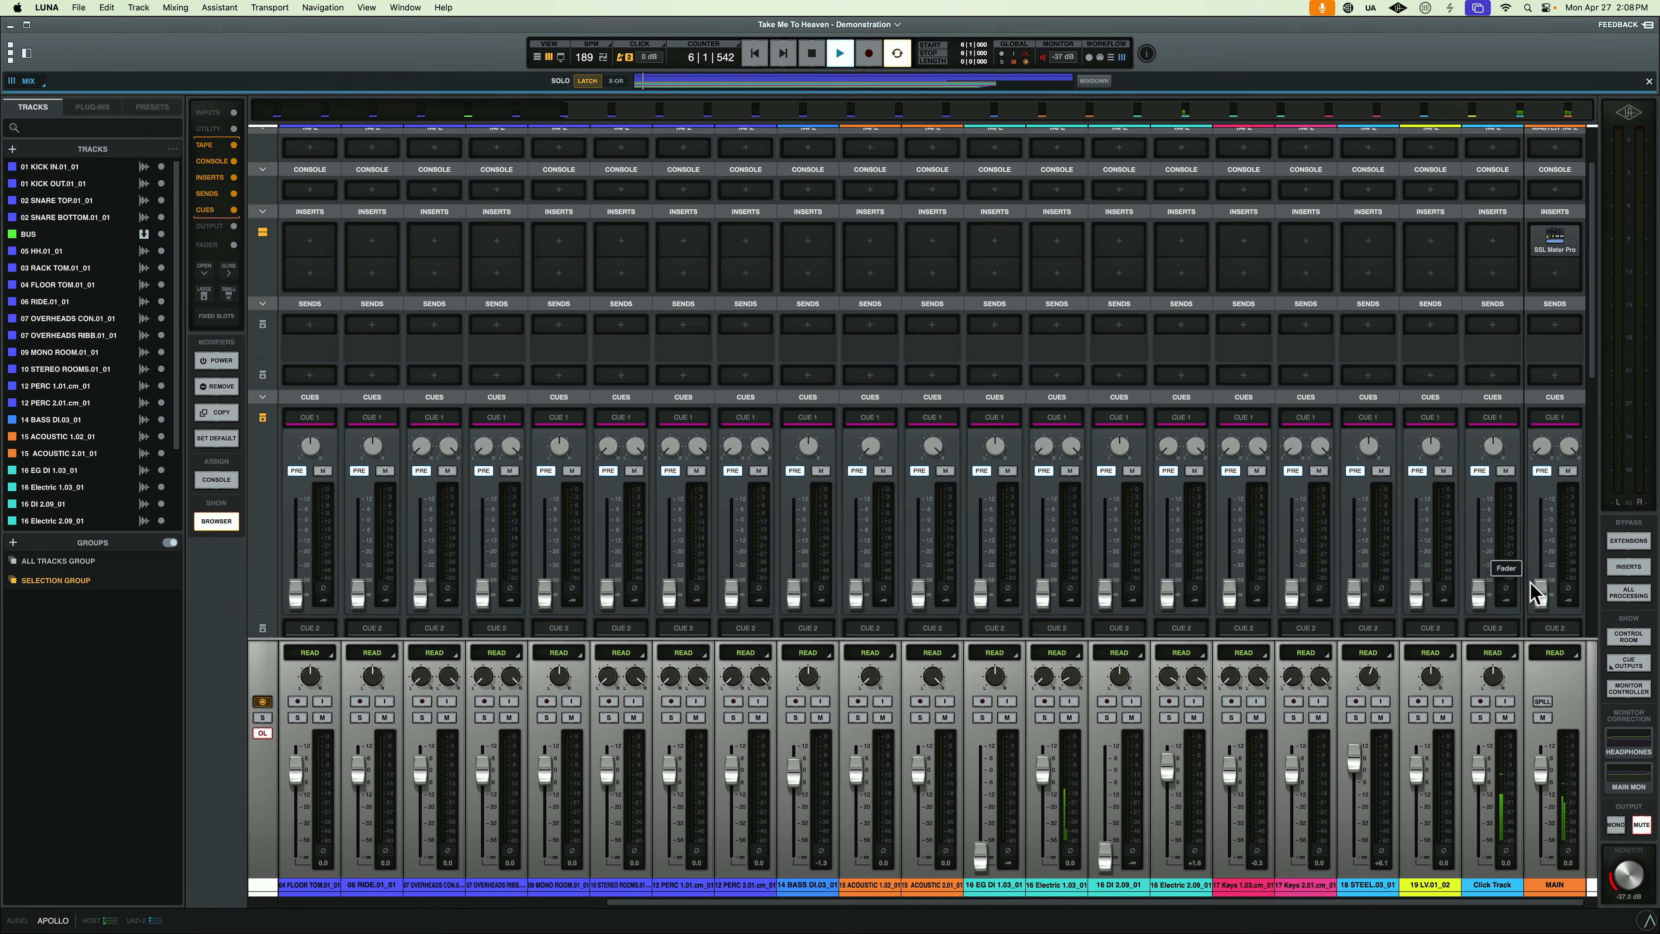
drag(1542, 599, 1540, 542)
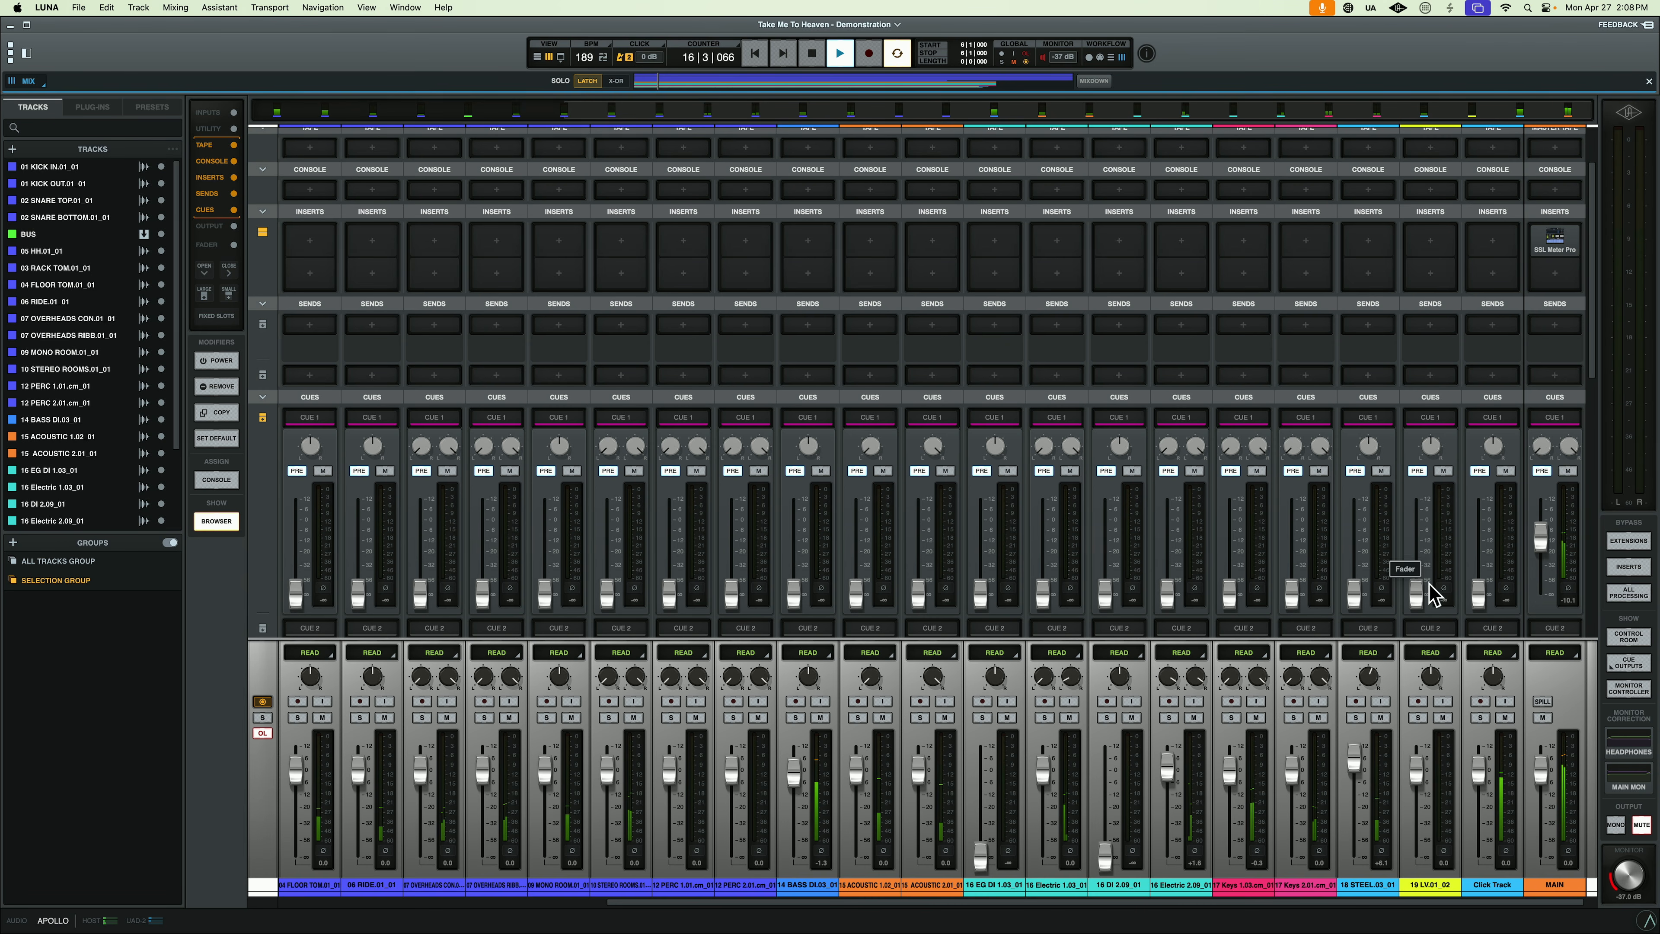
drag(1417, 592, 1420, 545)
key(space)
click(1430, 884)
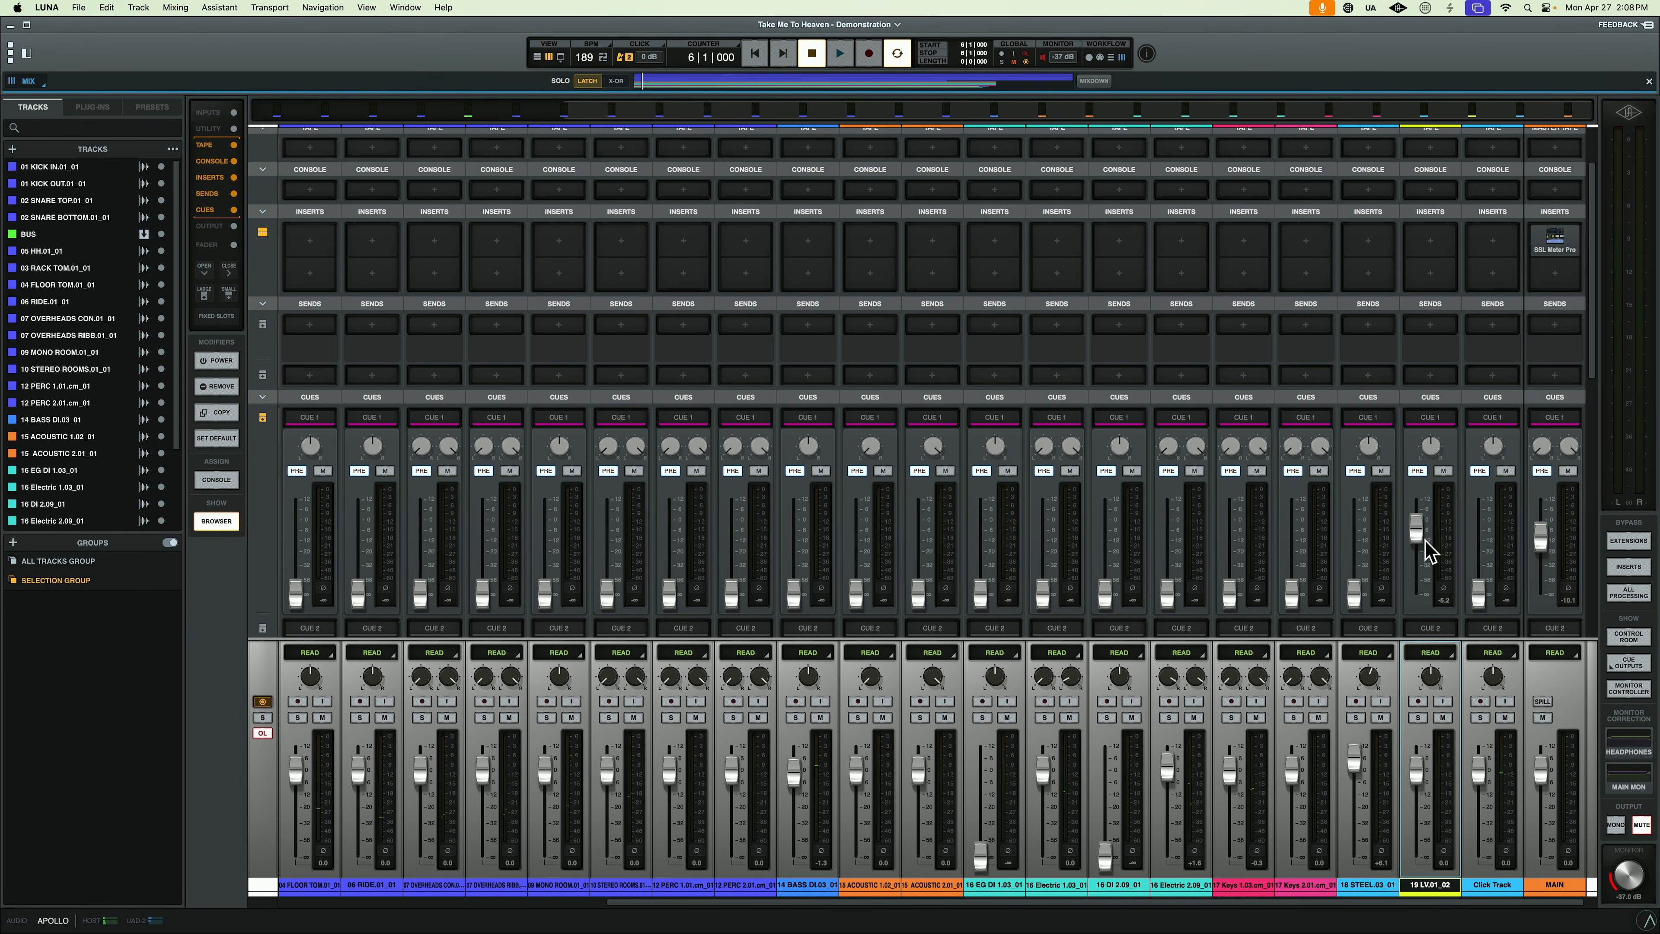
double_click(1419, 538)
drag(1483, 774, 1482, 870)
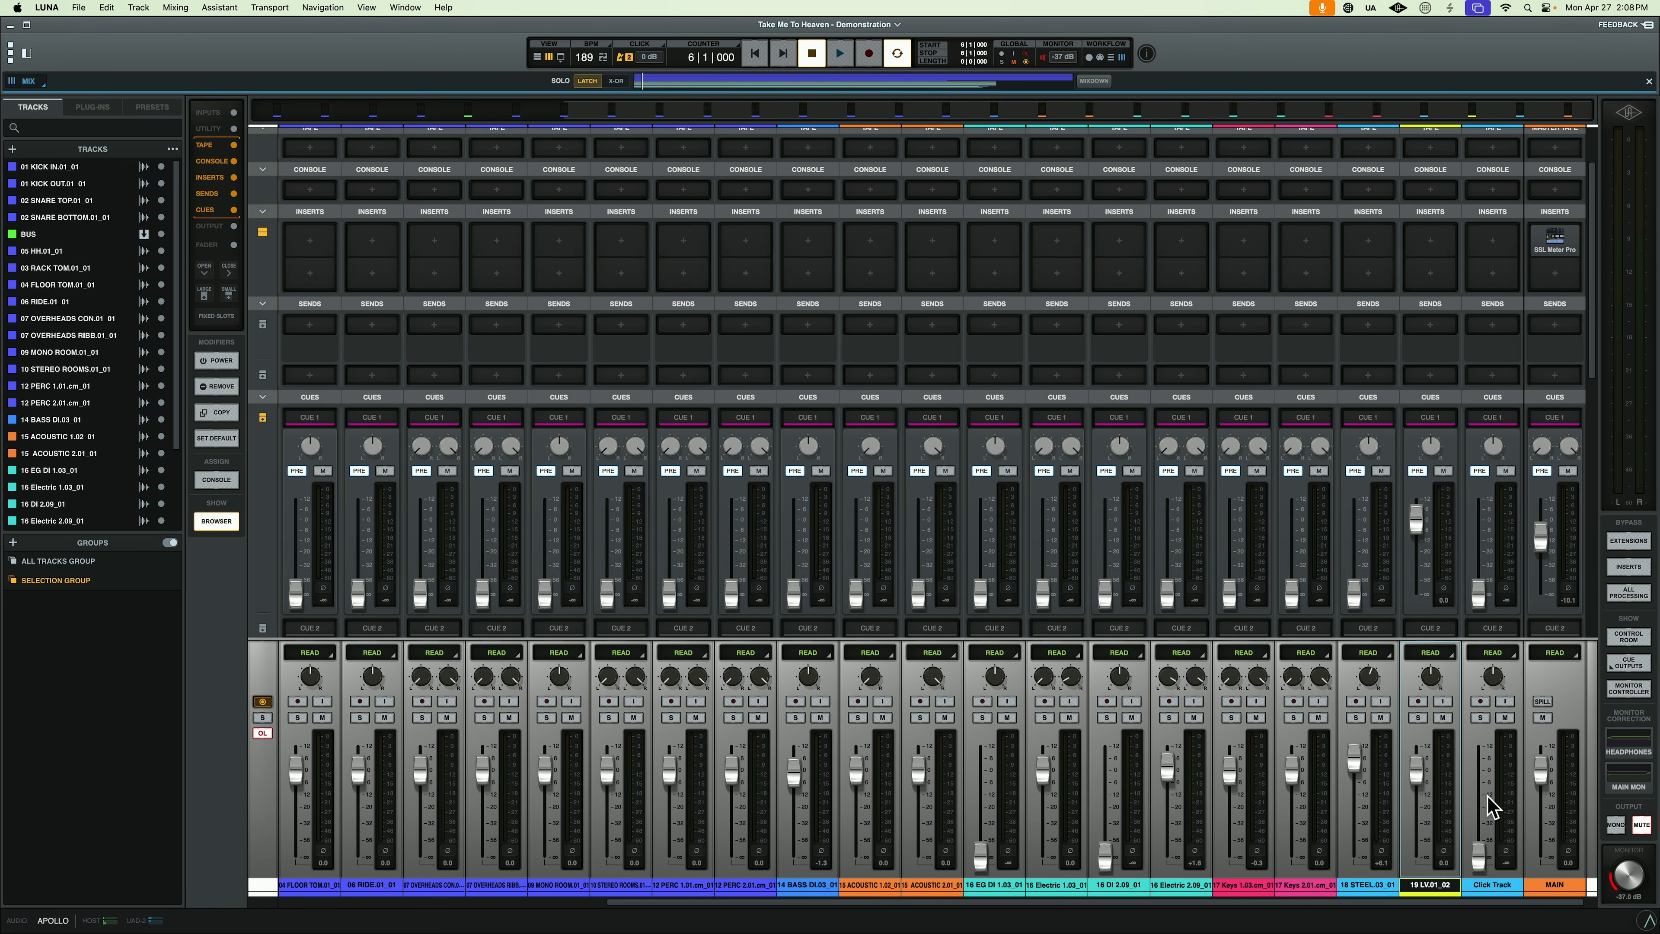
key(space)
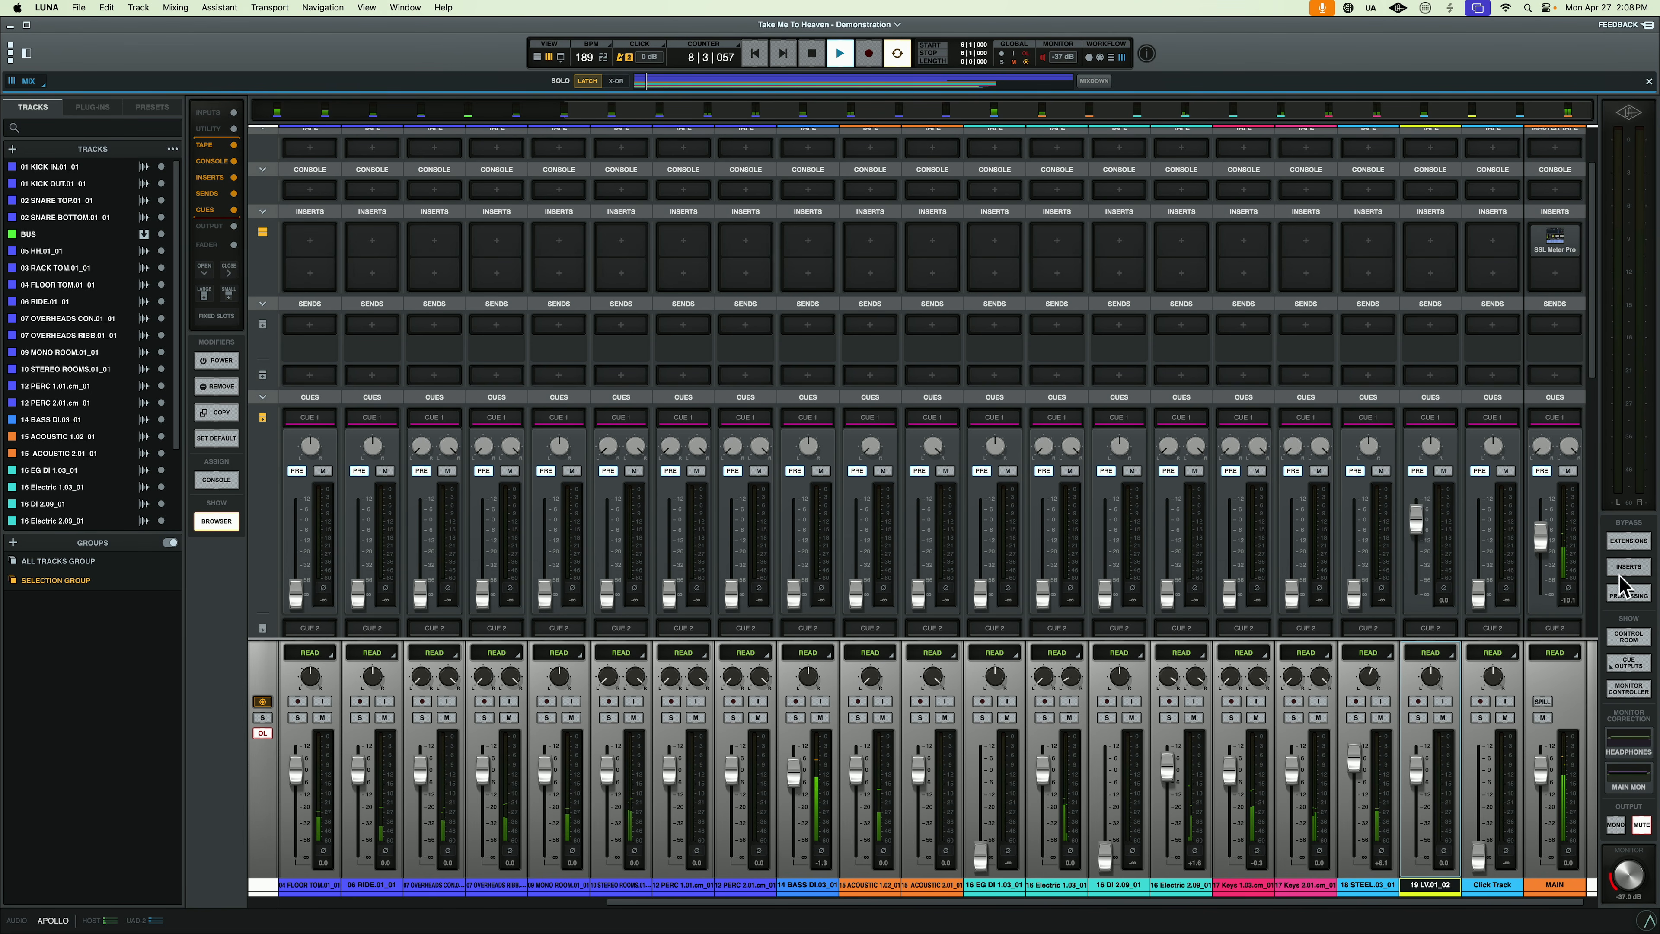
drag(1476, 596, 1475, 536)
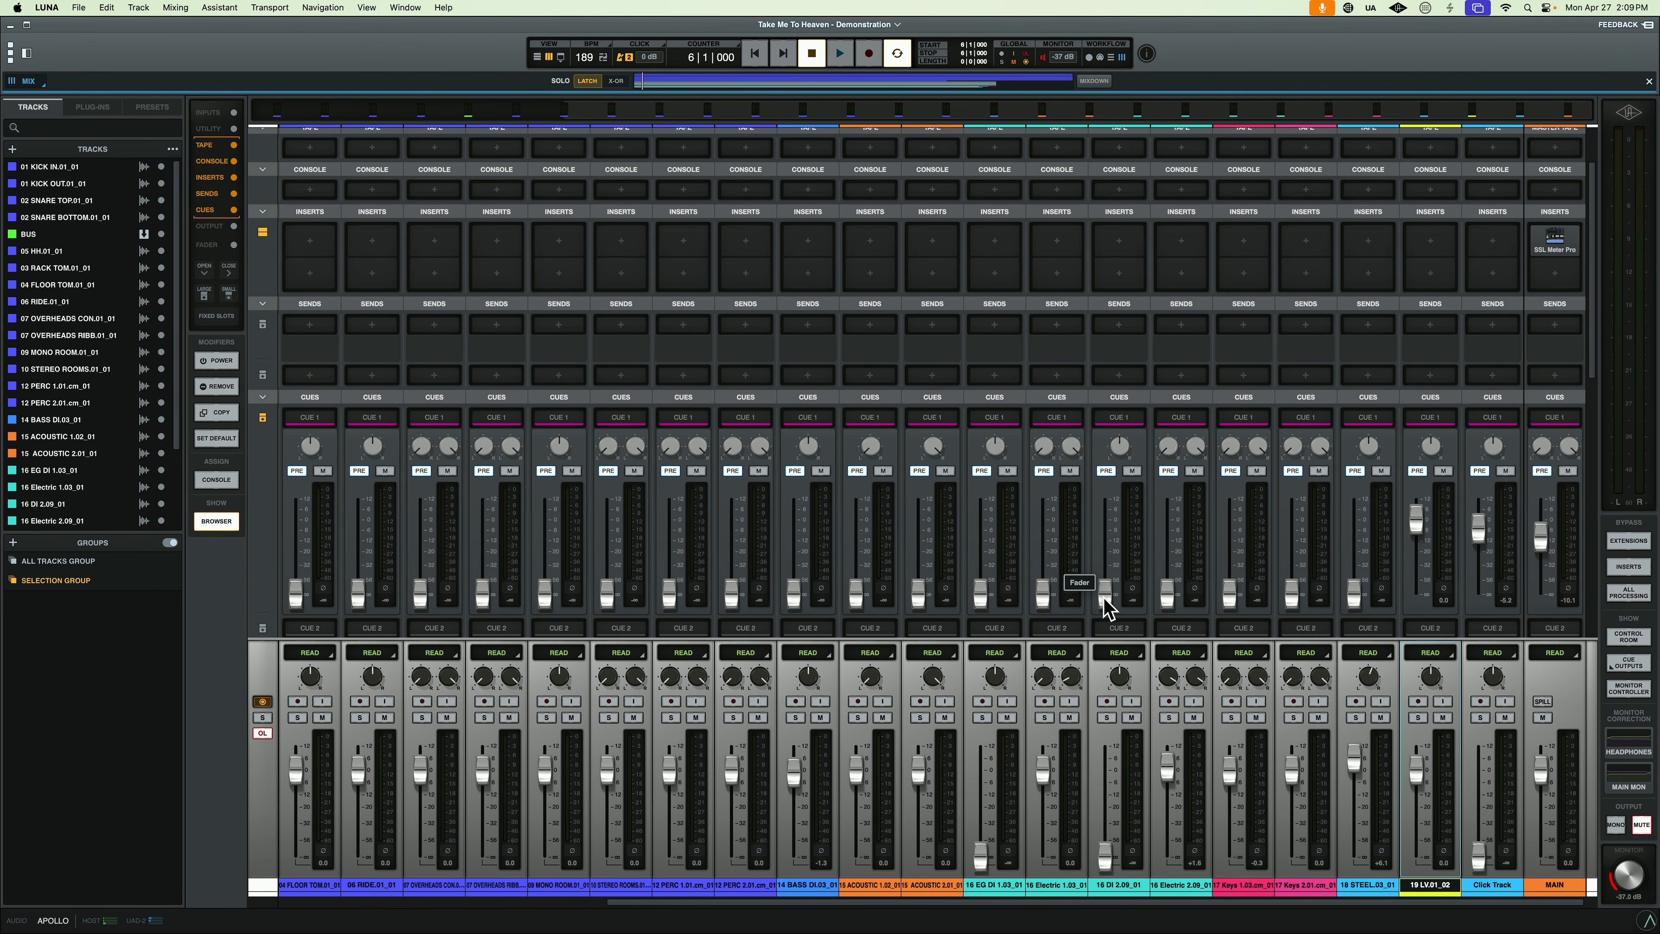
- During playback, raise the CUE 1 send of the first 15 ACOUSTIC track to about -6 dB and raise the second acoustic's
key(space)
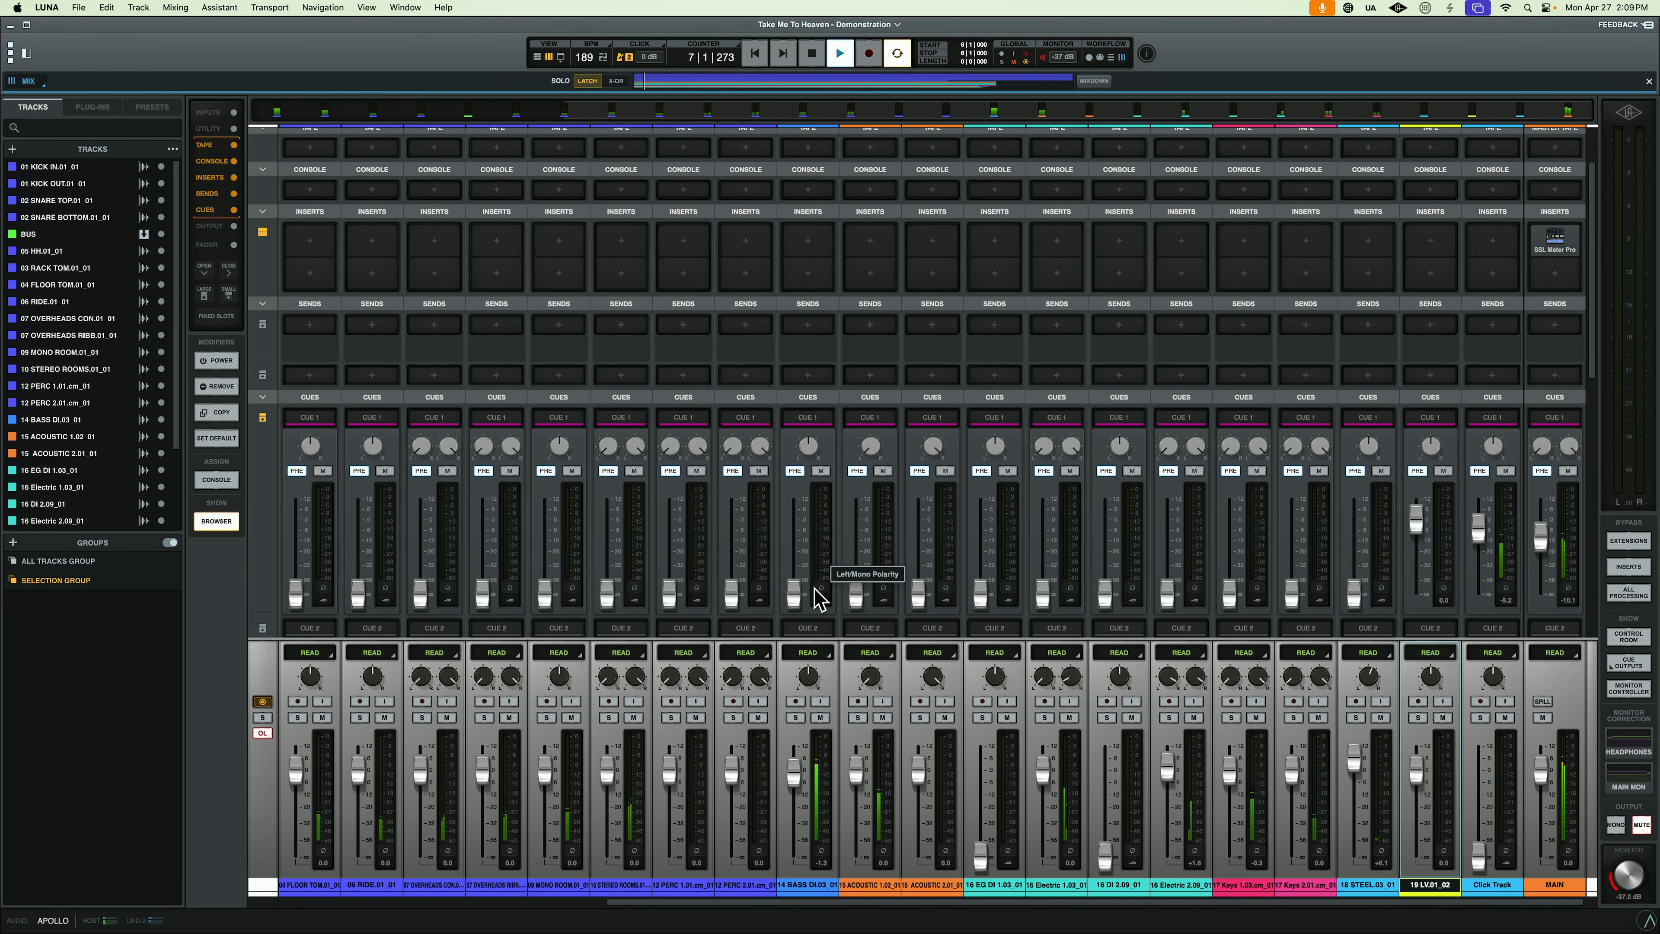
drag(856, 593, 859, 533)
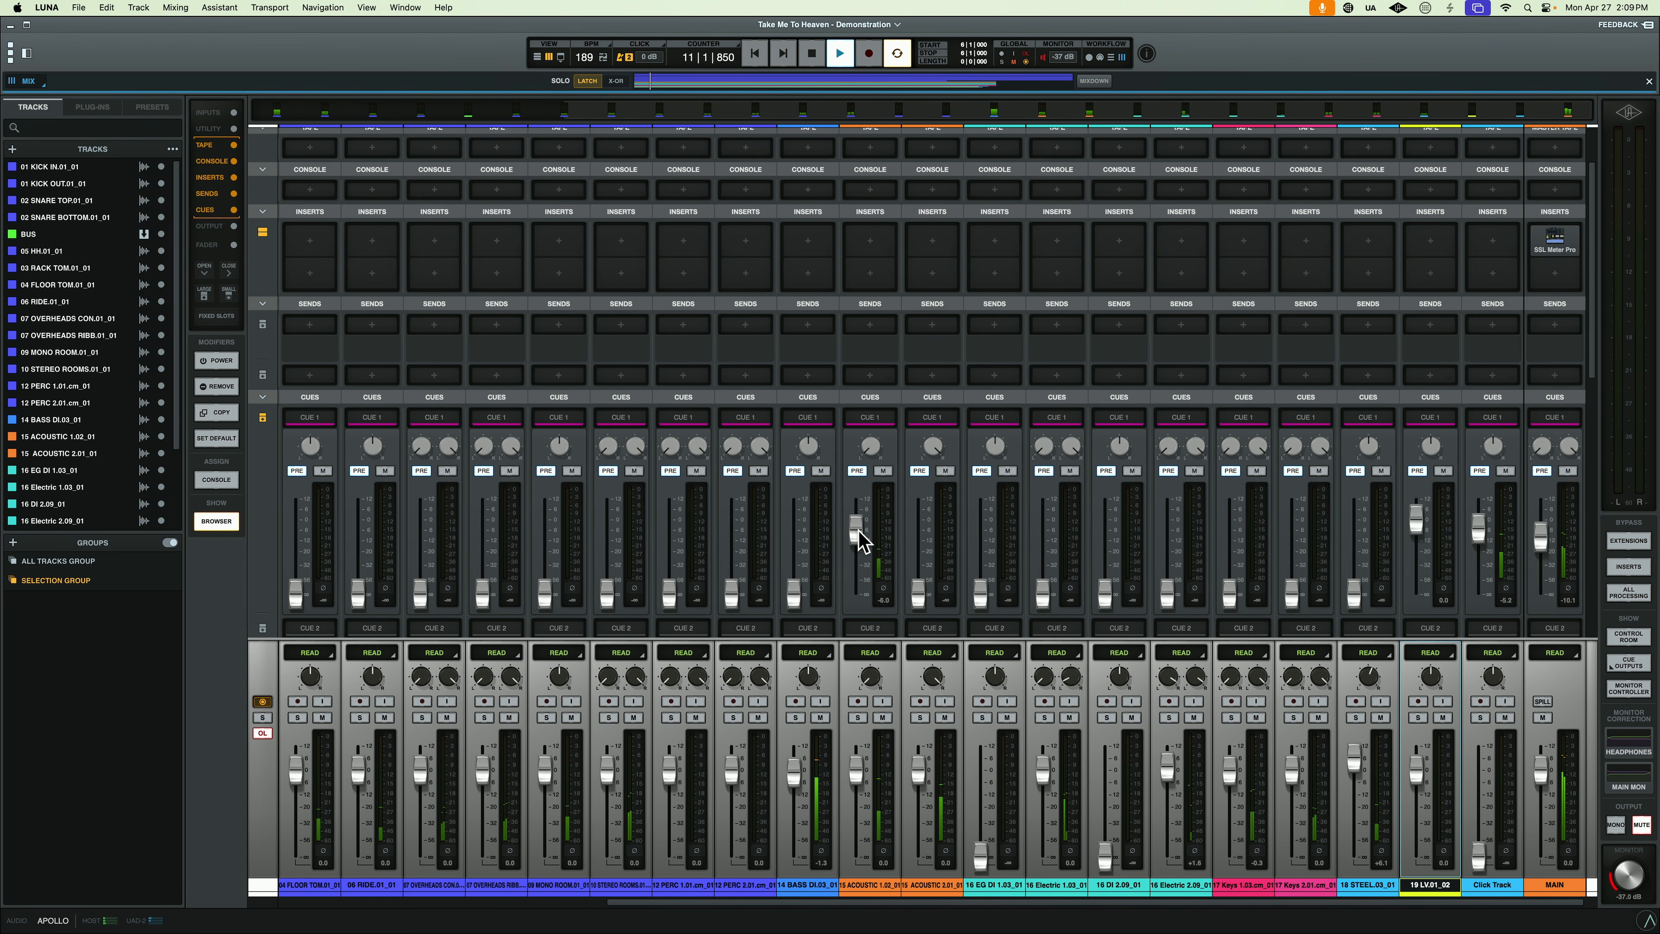
drag(919, 592, 928, 556)
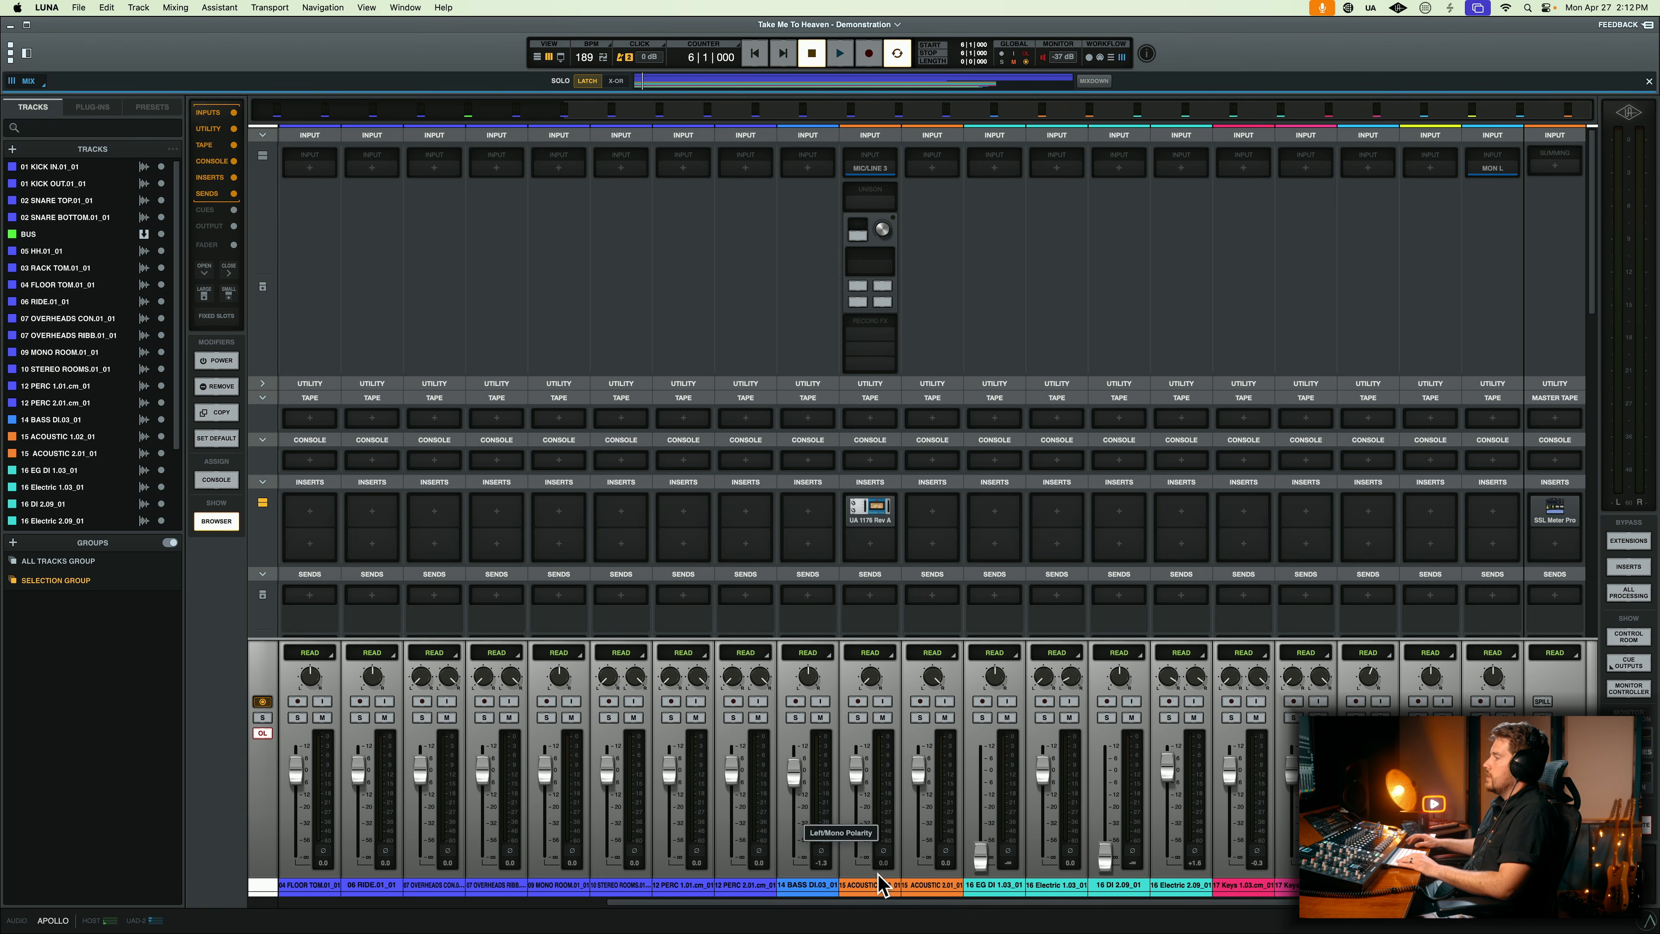
- Select most of the song's length on the 15 ACOUSTIC 1.02_01 track in the timeline and duplicate that track without content
click(876, 884)
key(super+equal)
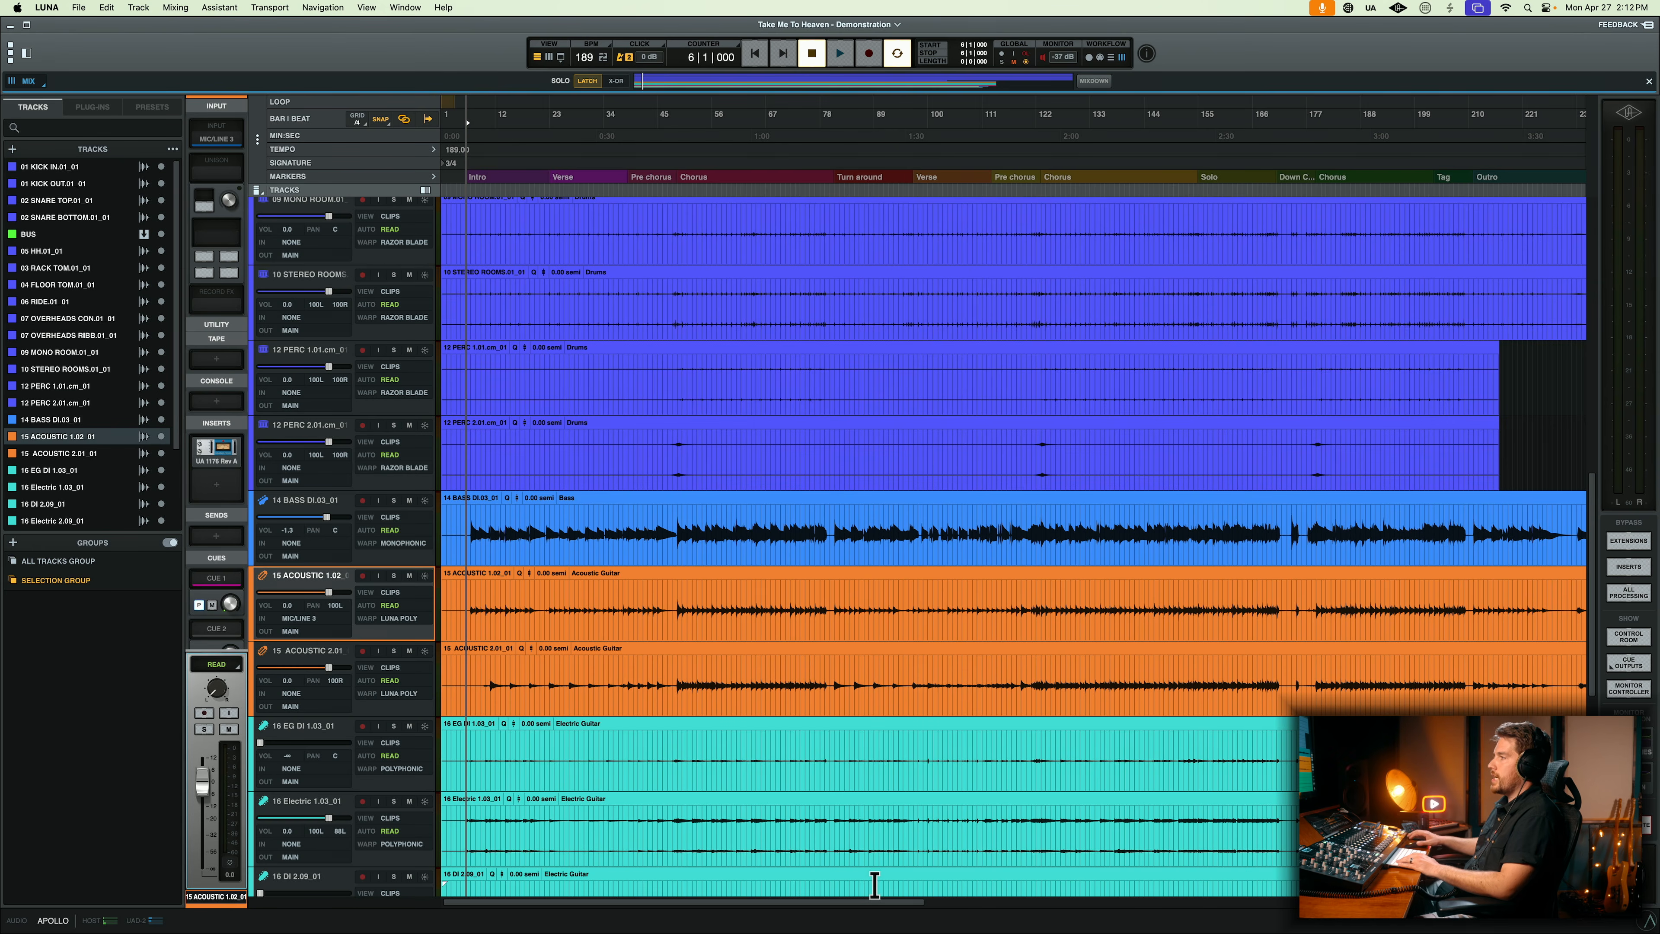
drag(470, 597, 1438, 605)
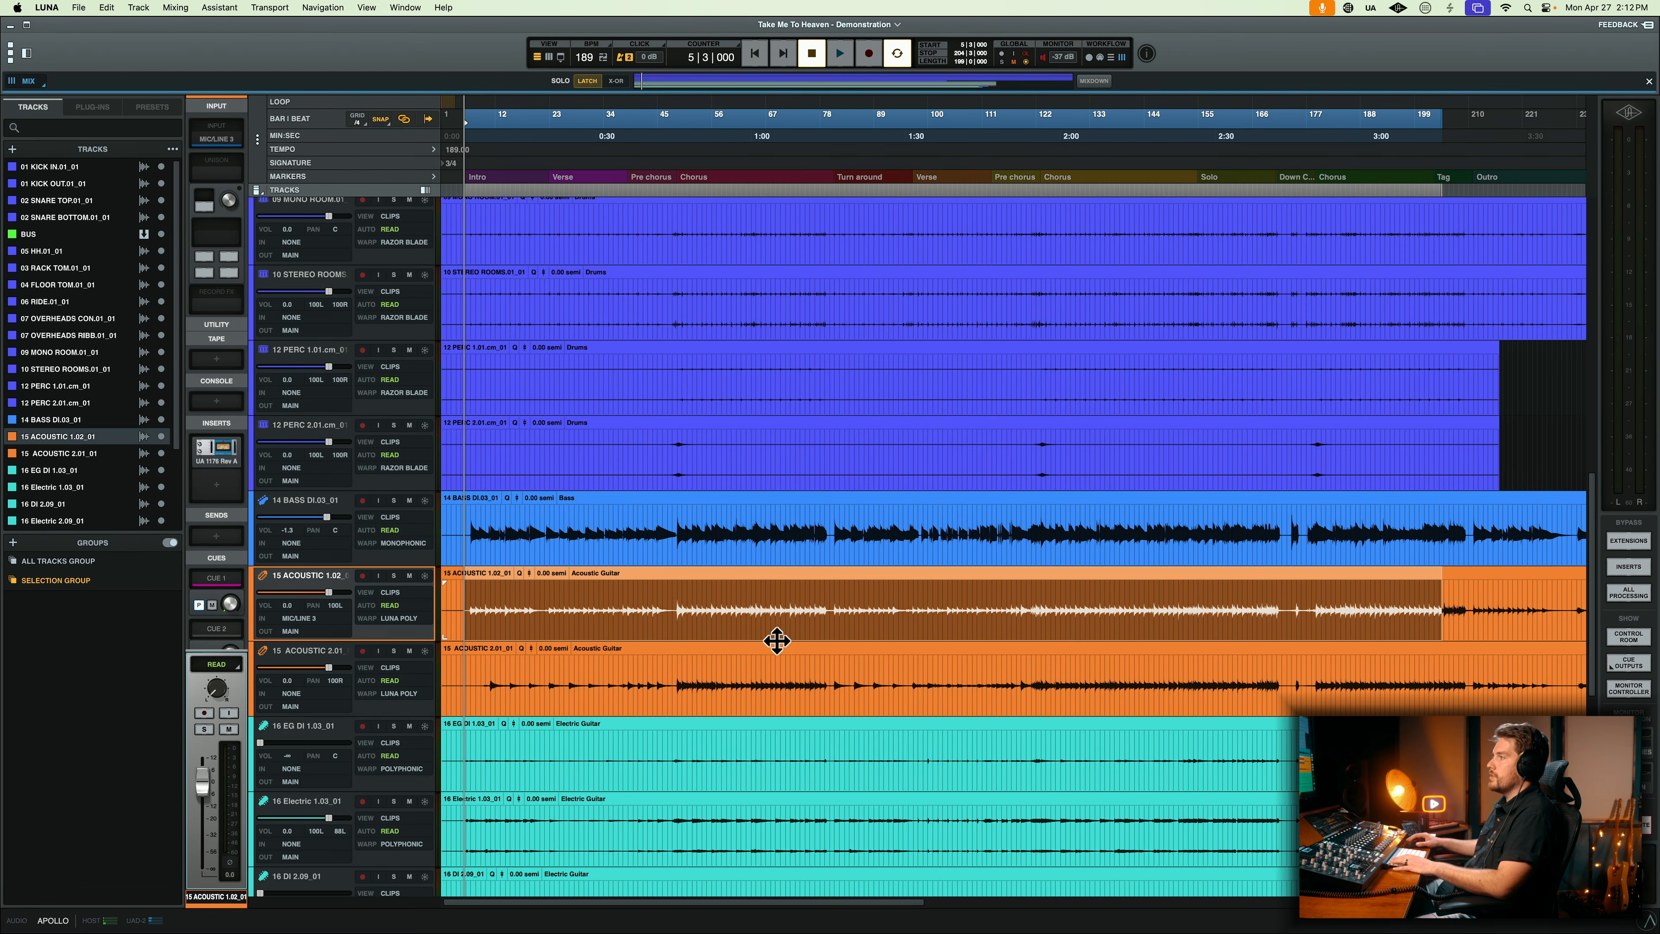
key(super+equal)
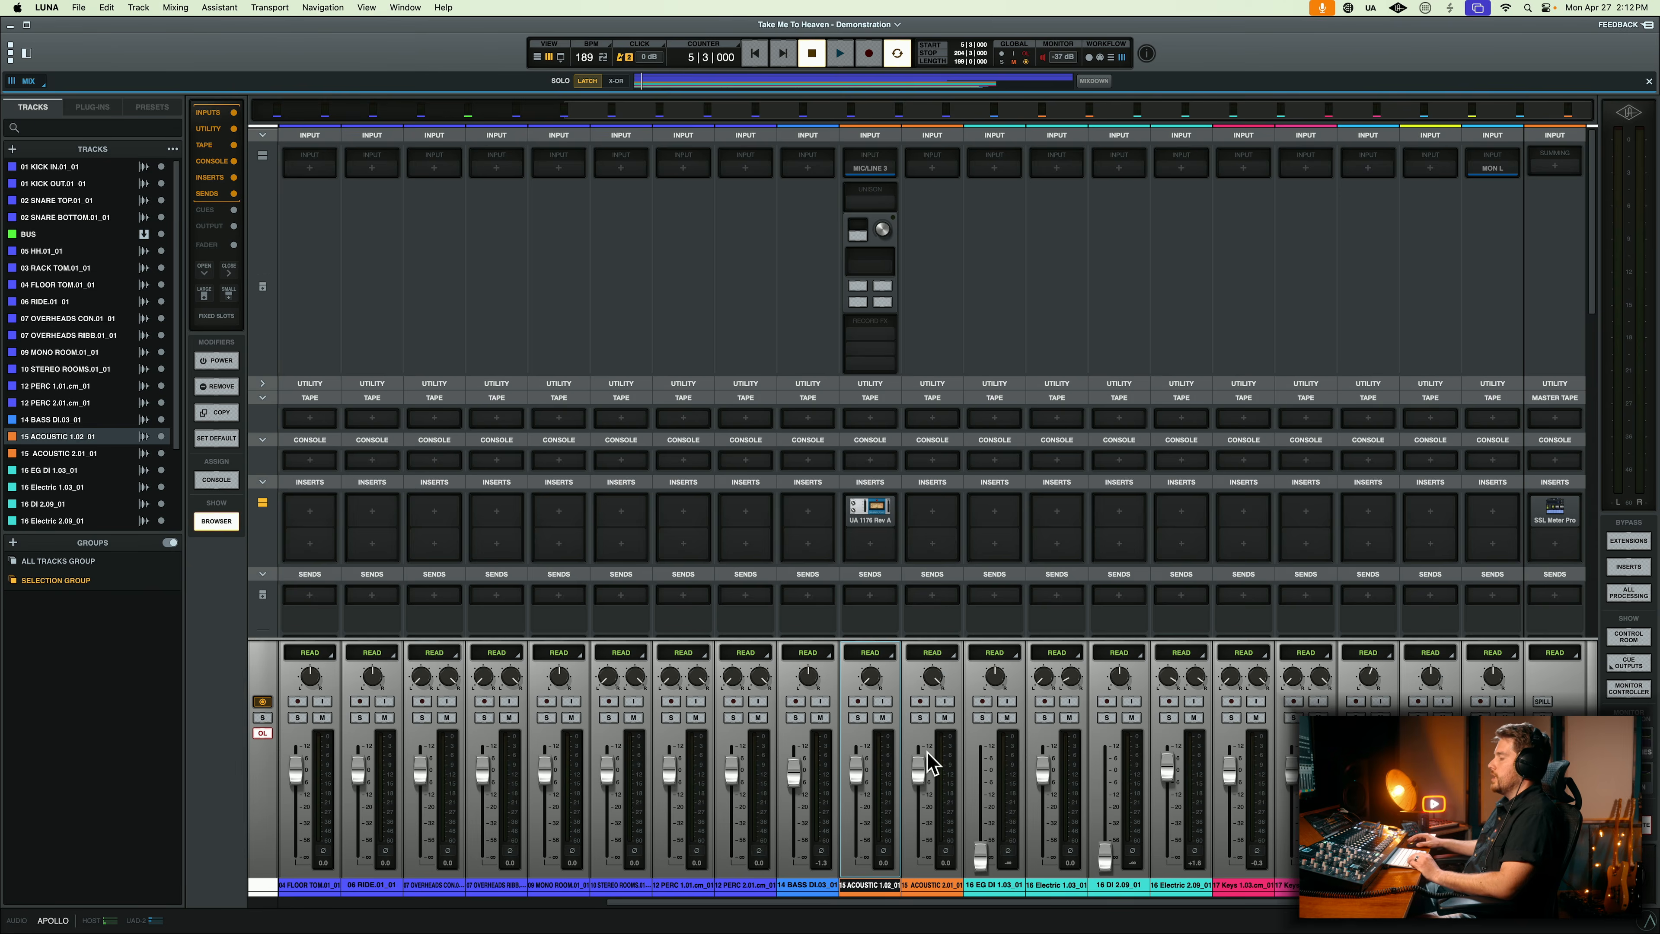
key(super+equal)
right_click(325, 582)
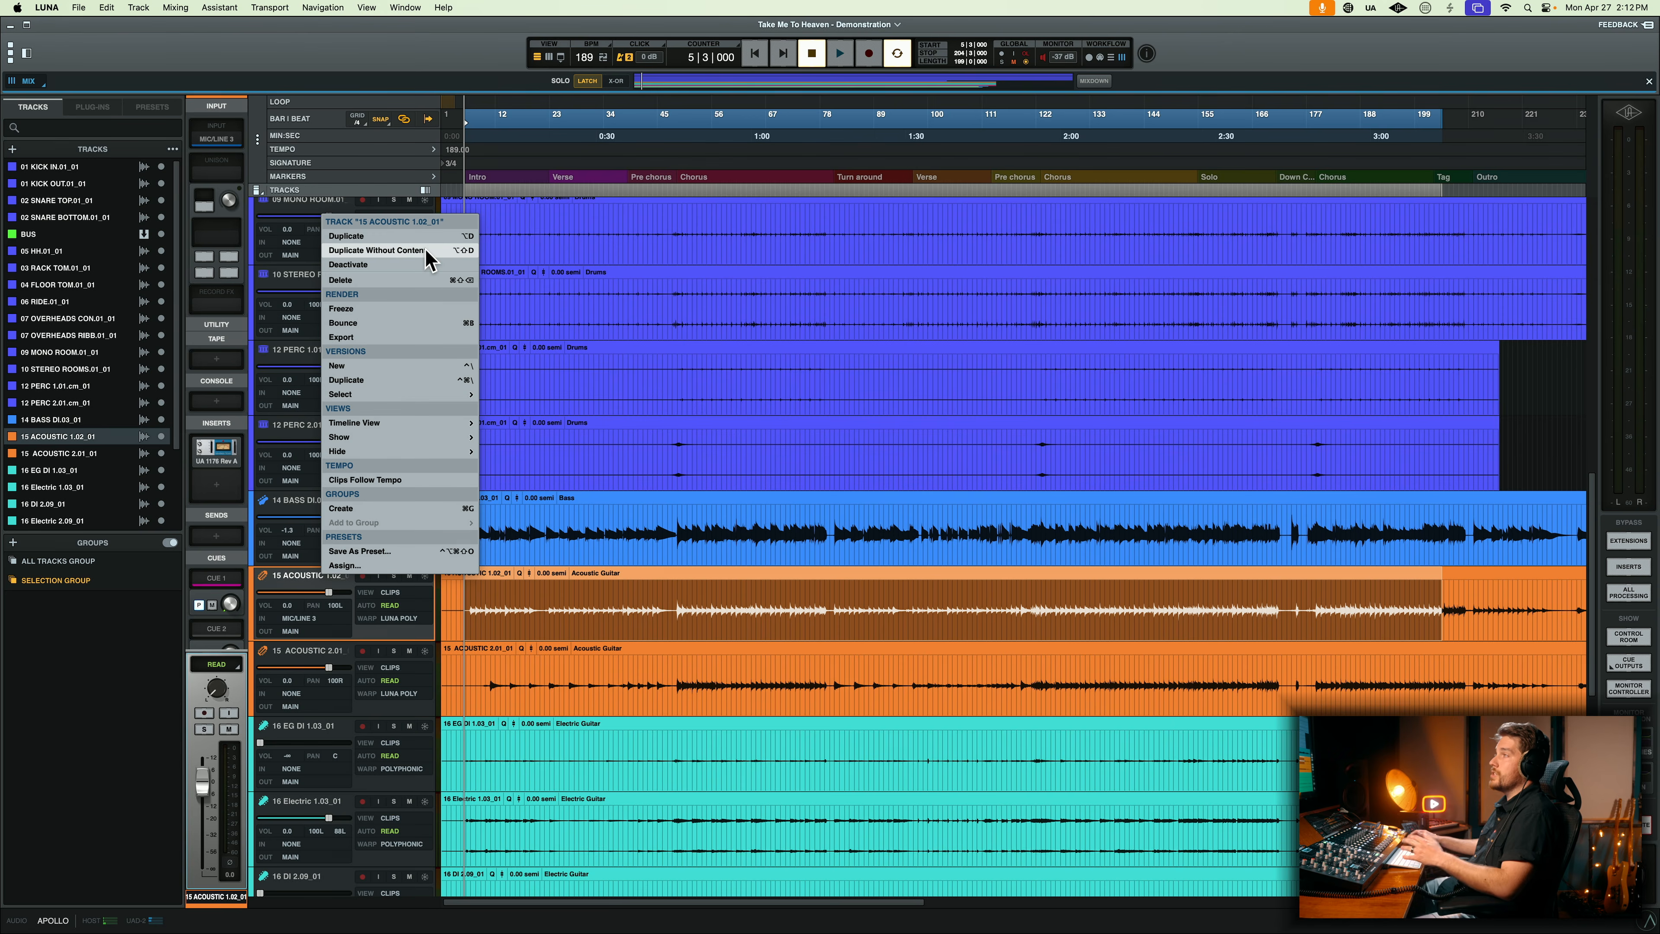
key(Escape)
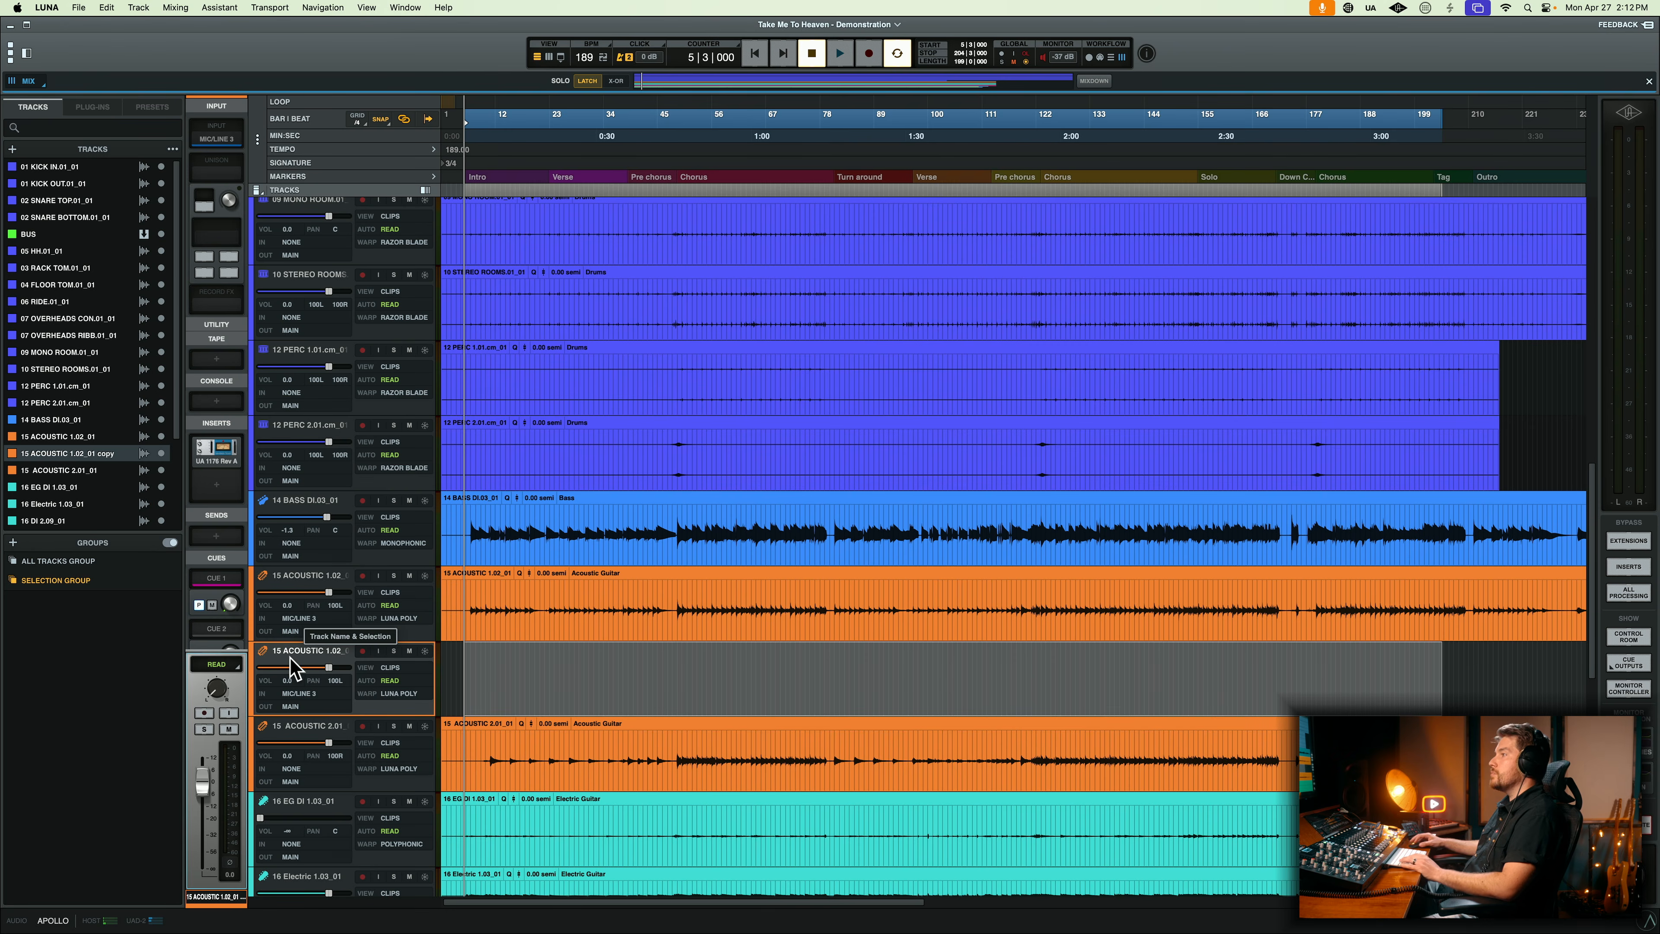
- Record-enable the 15 ACOUSTIC 1.02_01 copy track and load the Neve 1084 preamp in its Unison slot
key(super+equal)
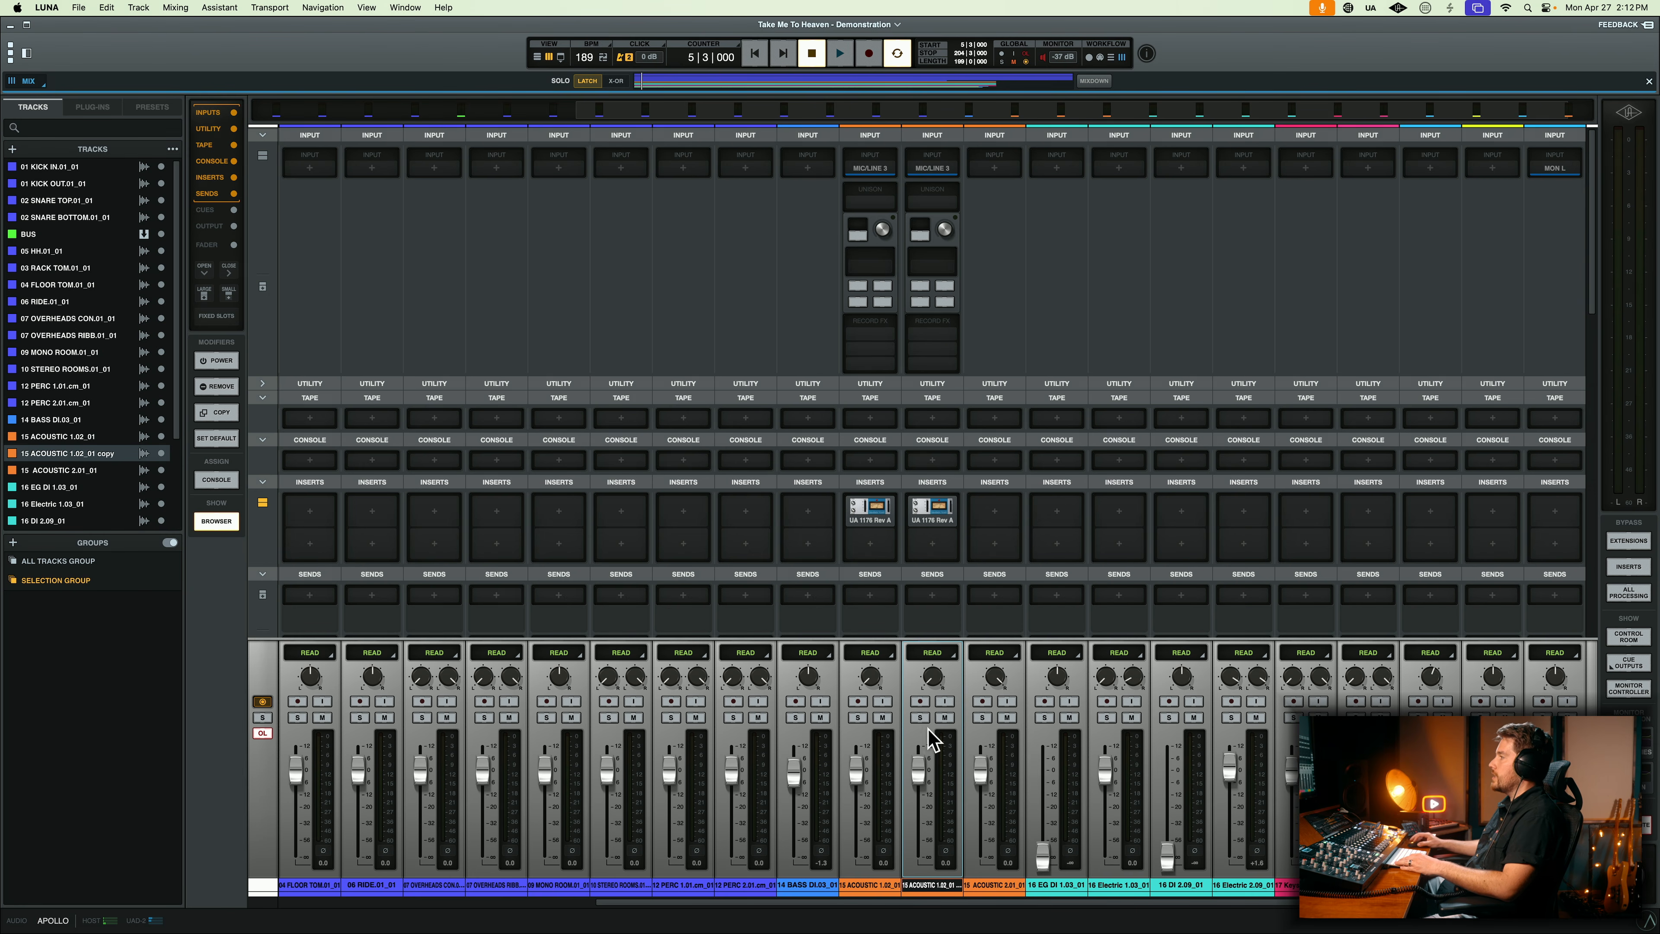
click(921, 701)
click(932, 201)
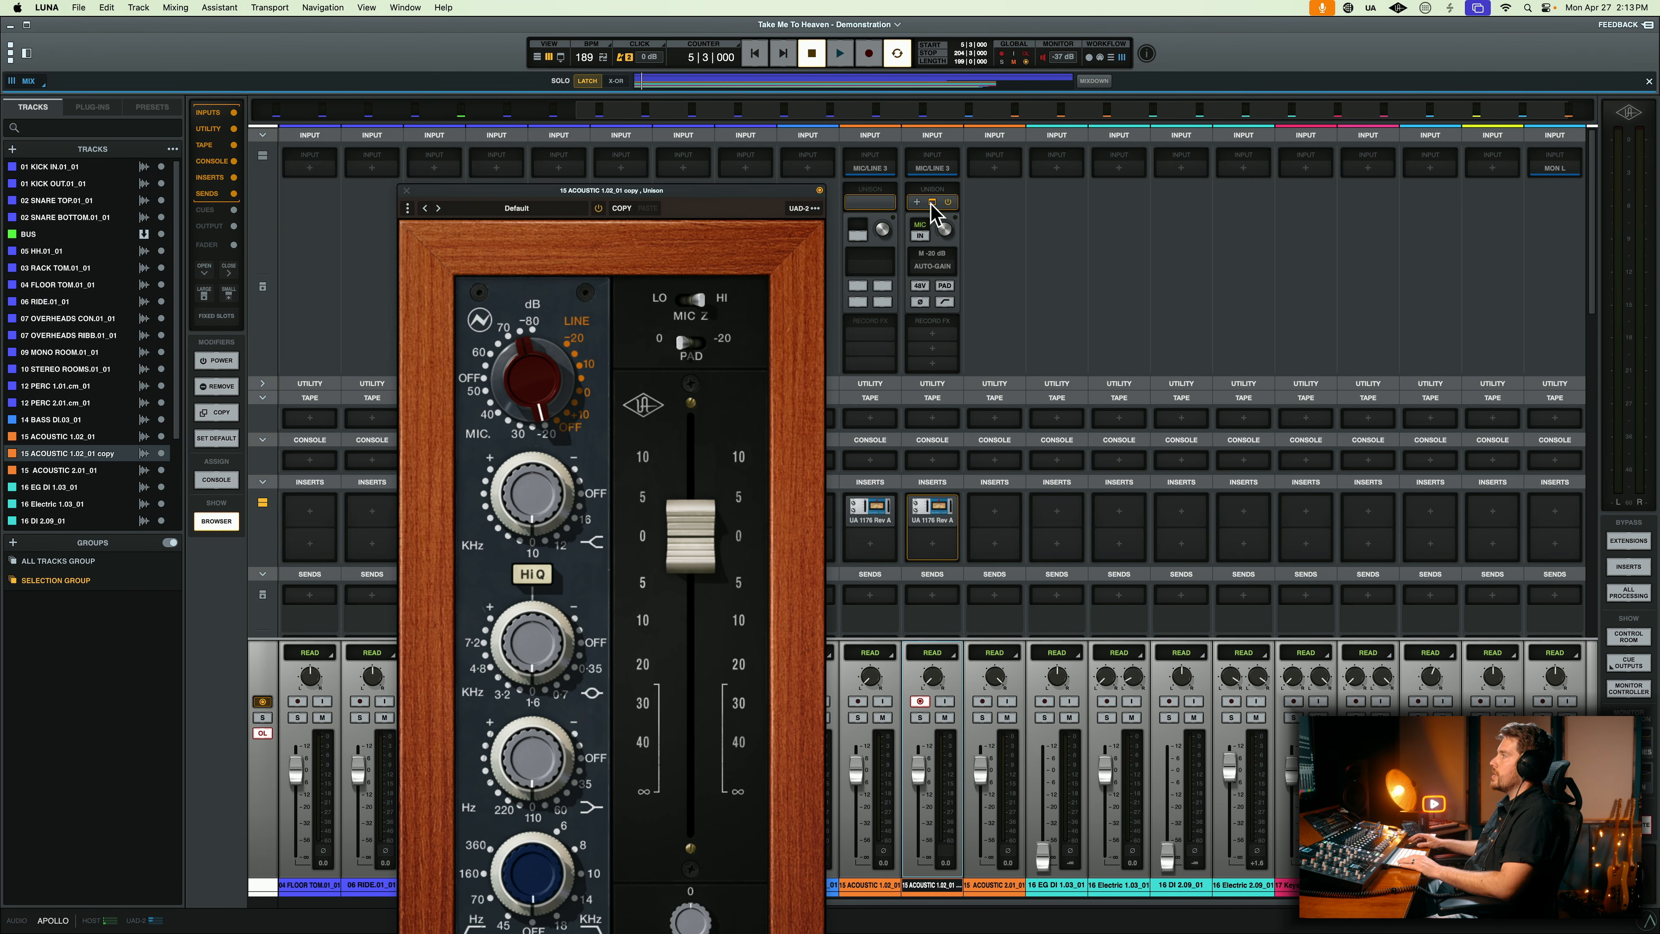
drag(736, 193, 695, 115)
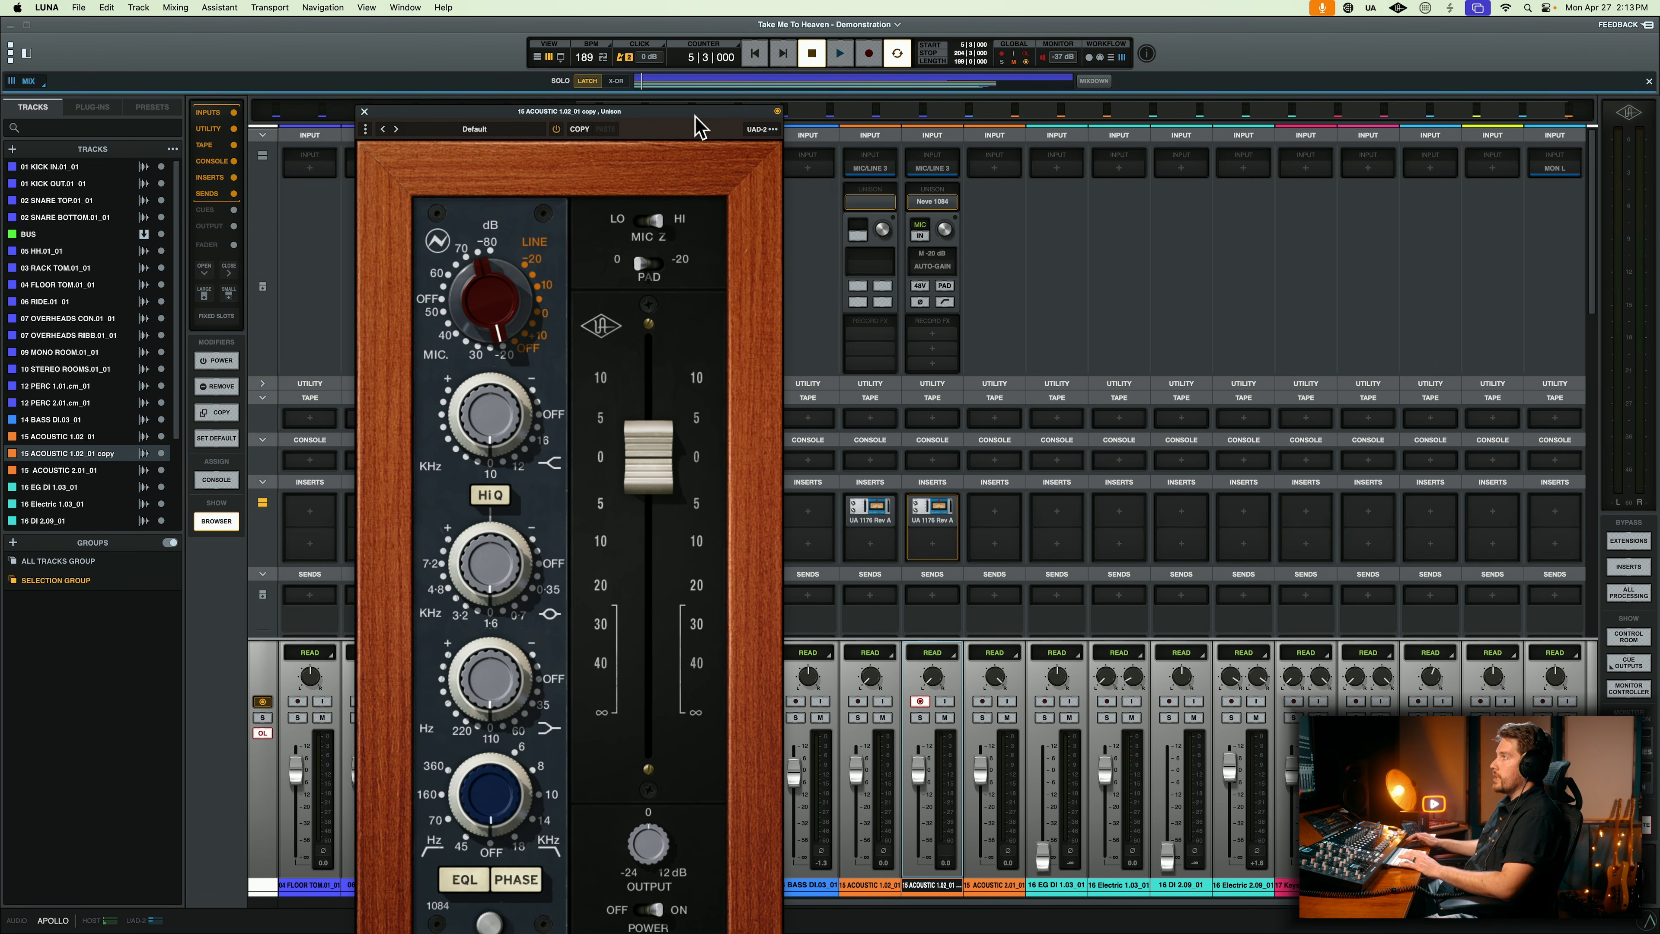
key(super+w)
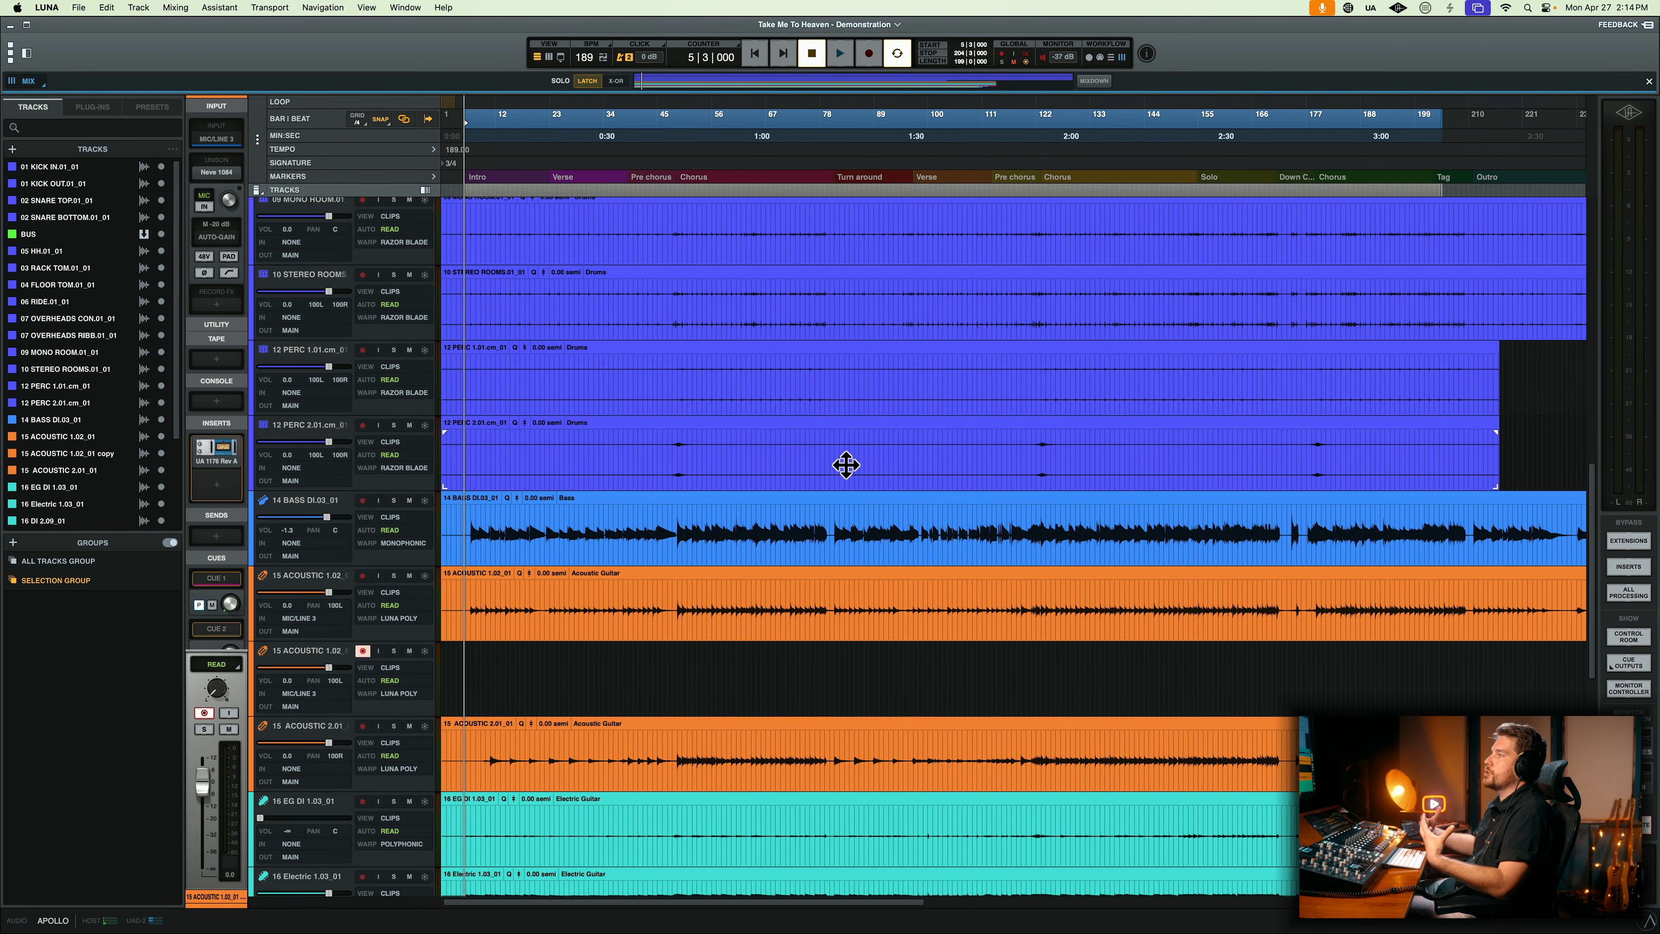
- Zoom the timeline in and out horizontally to view the song's start at different magnifications
key(r)
key(r)
key(t)
key(t)
key(t)
key(t)
key(t)
key(t)
key(t)
key(r)
key(r)
key(r)
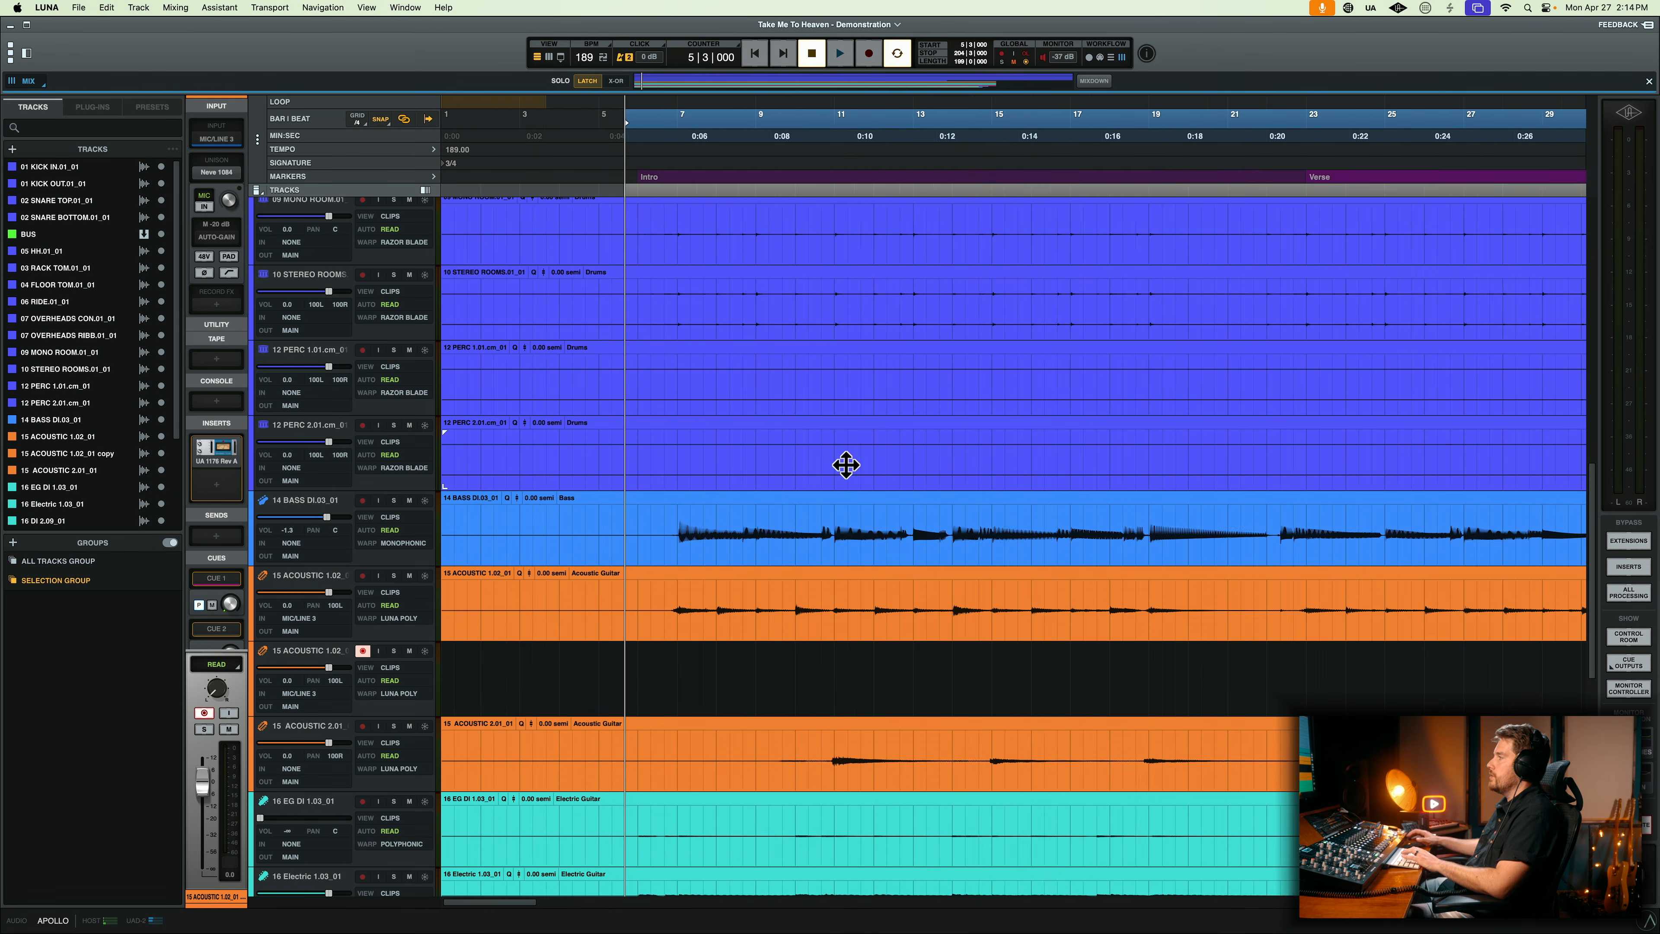
- Select the intro of the 15 ACOUSTIC 1.02_01 clip, zoom to that selection, and restore the previous zoom
drag(545, 595, 832, 599)
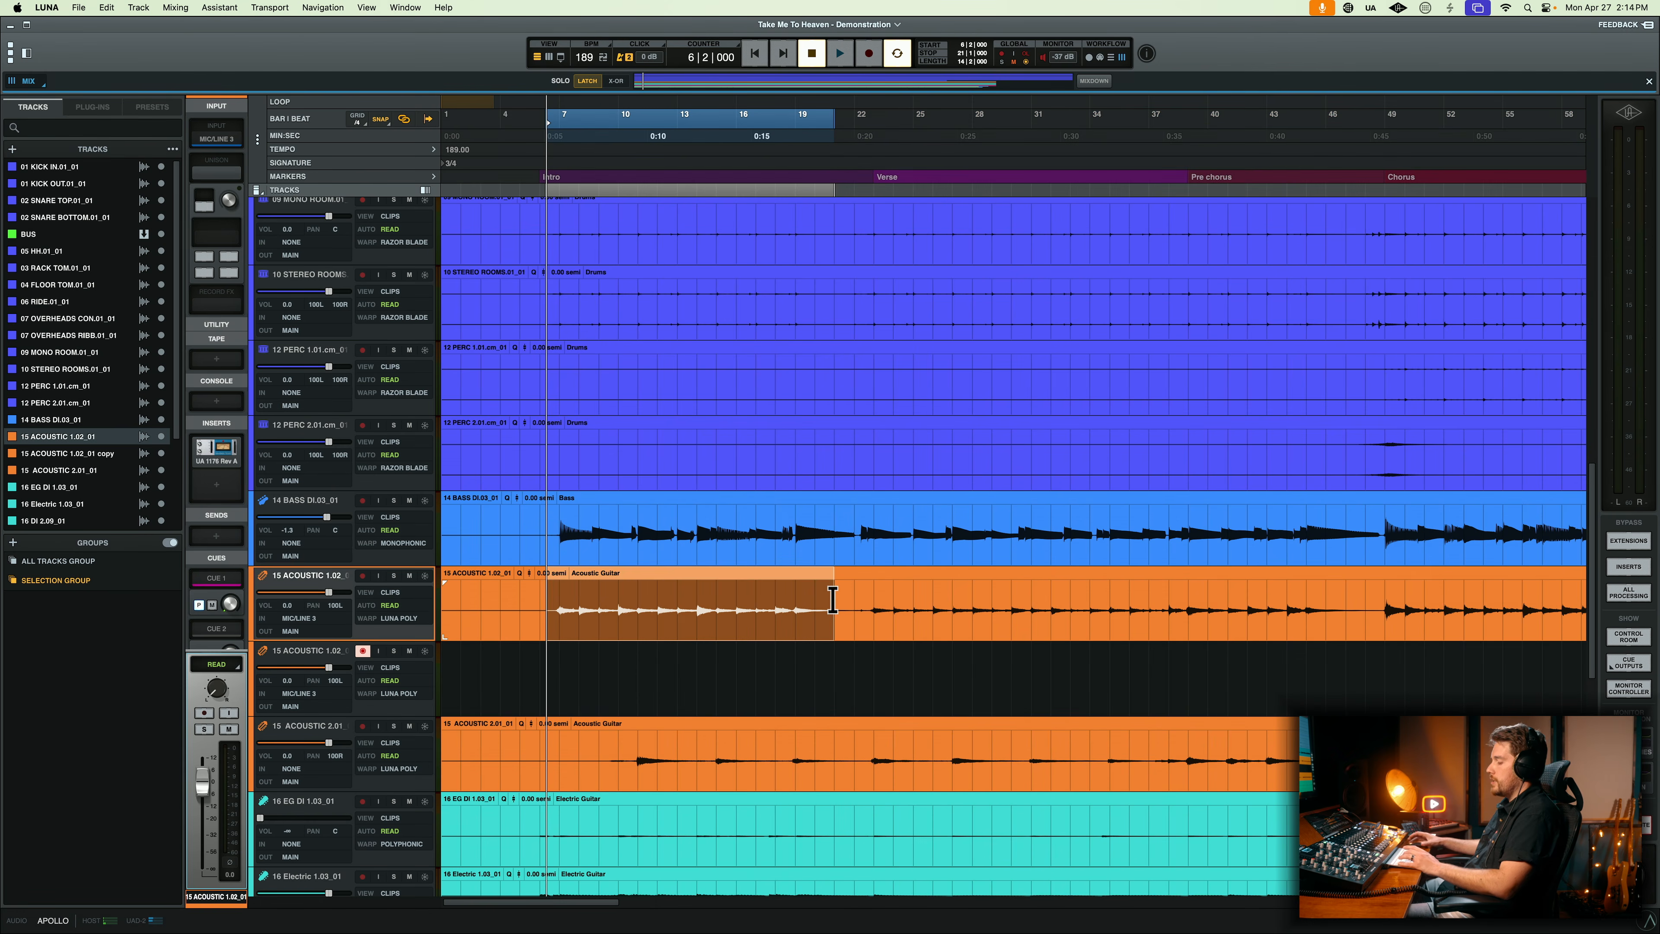
key(z)
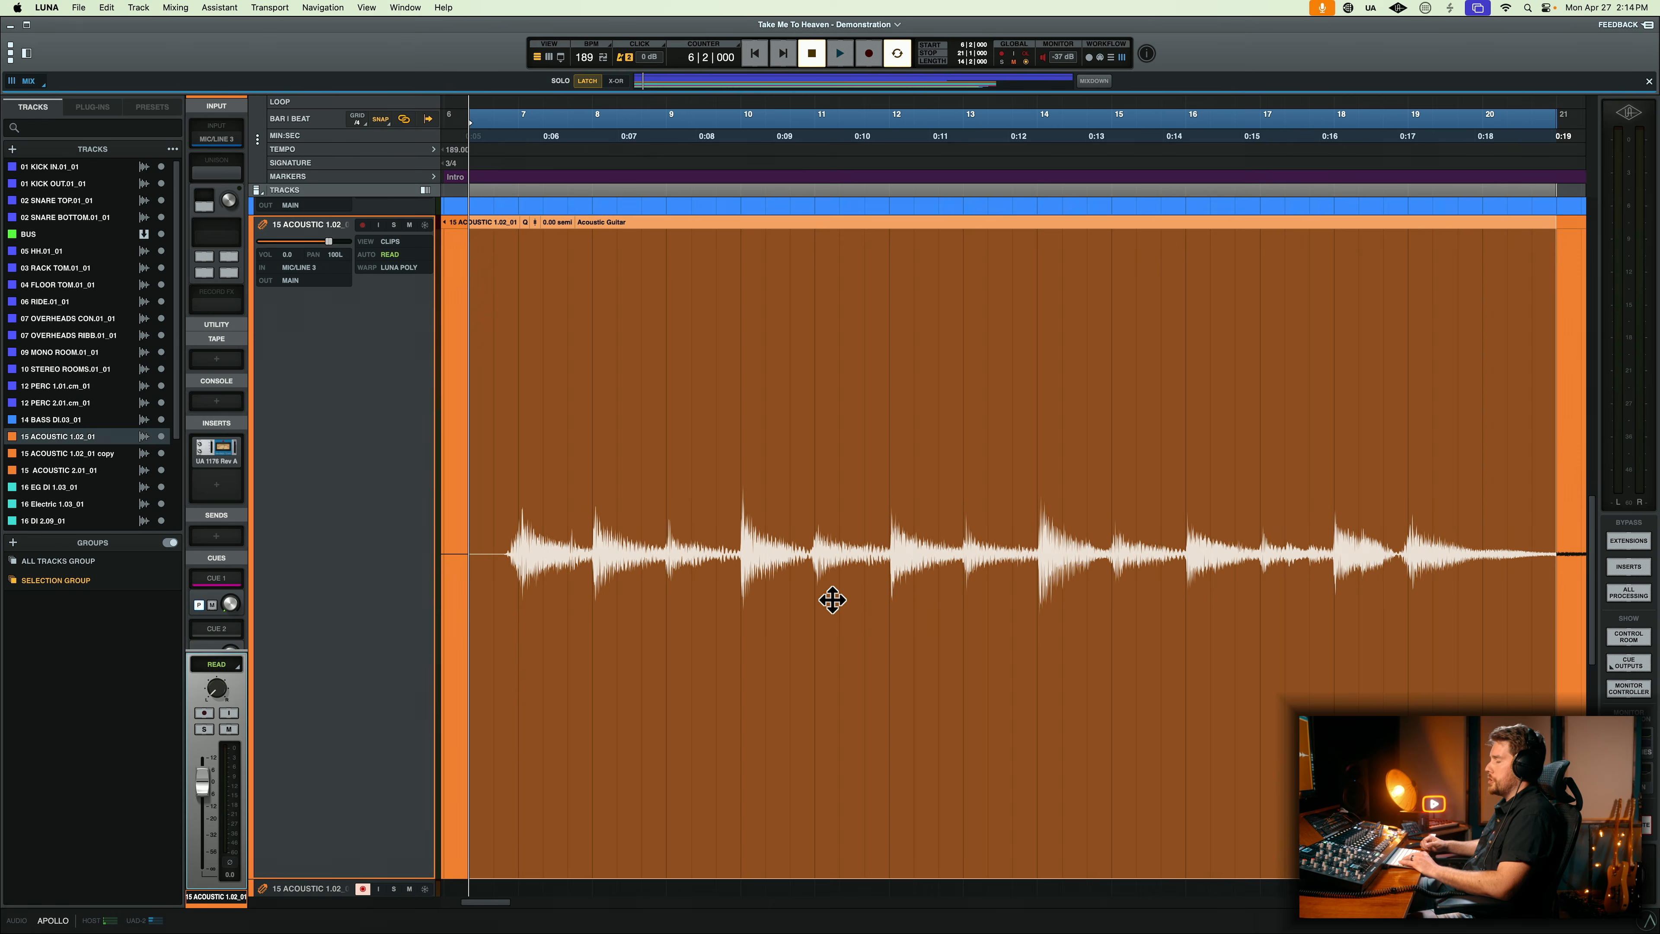
key(z)
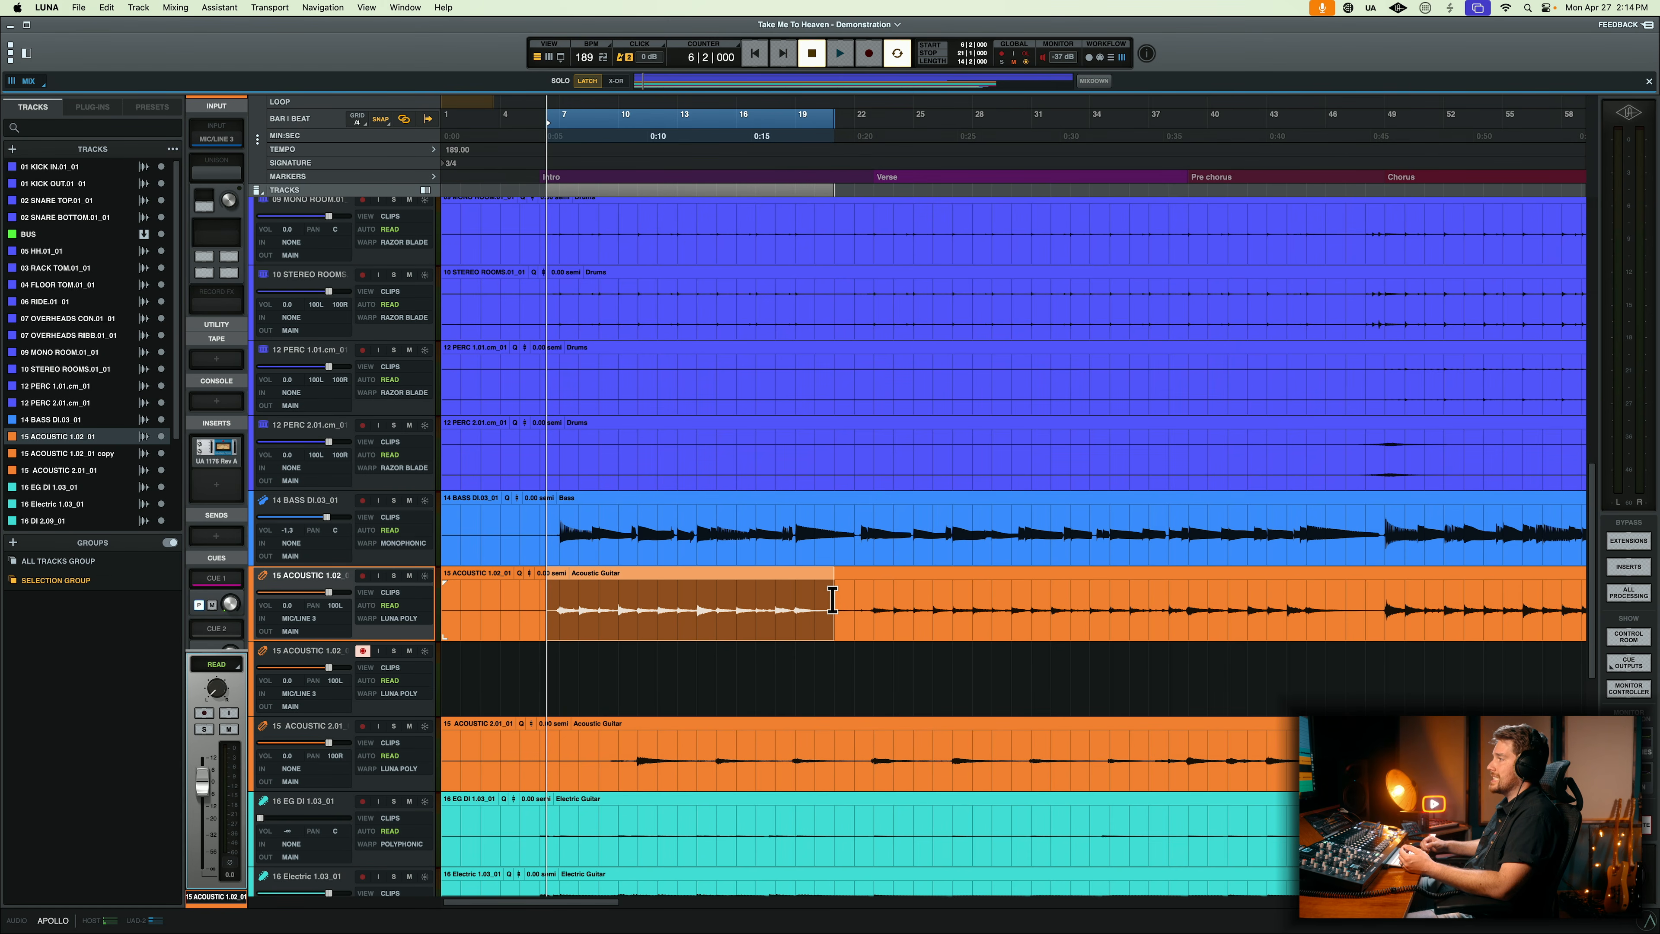
- Toggle record-enable and input monitoring on the duplicated acoustic track, leaving both off, and check it in the mixer
click(330, 657)
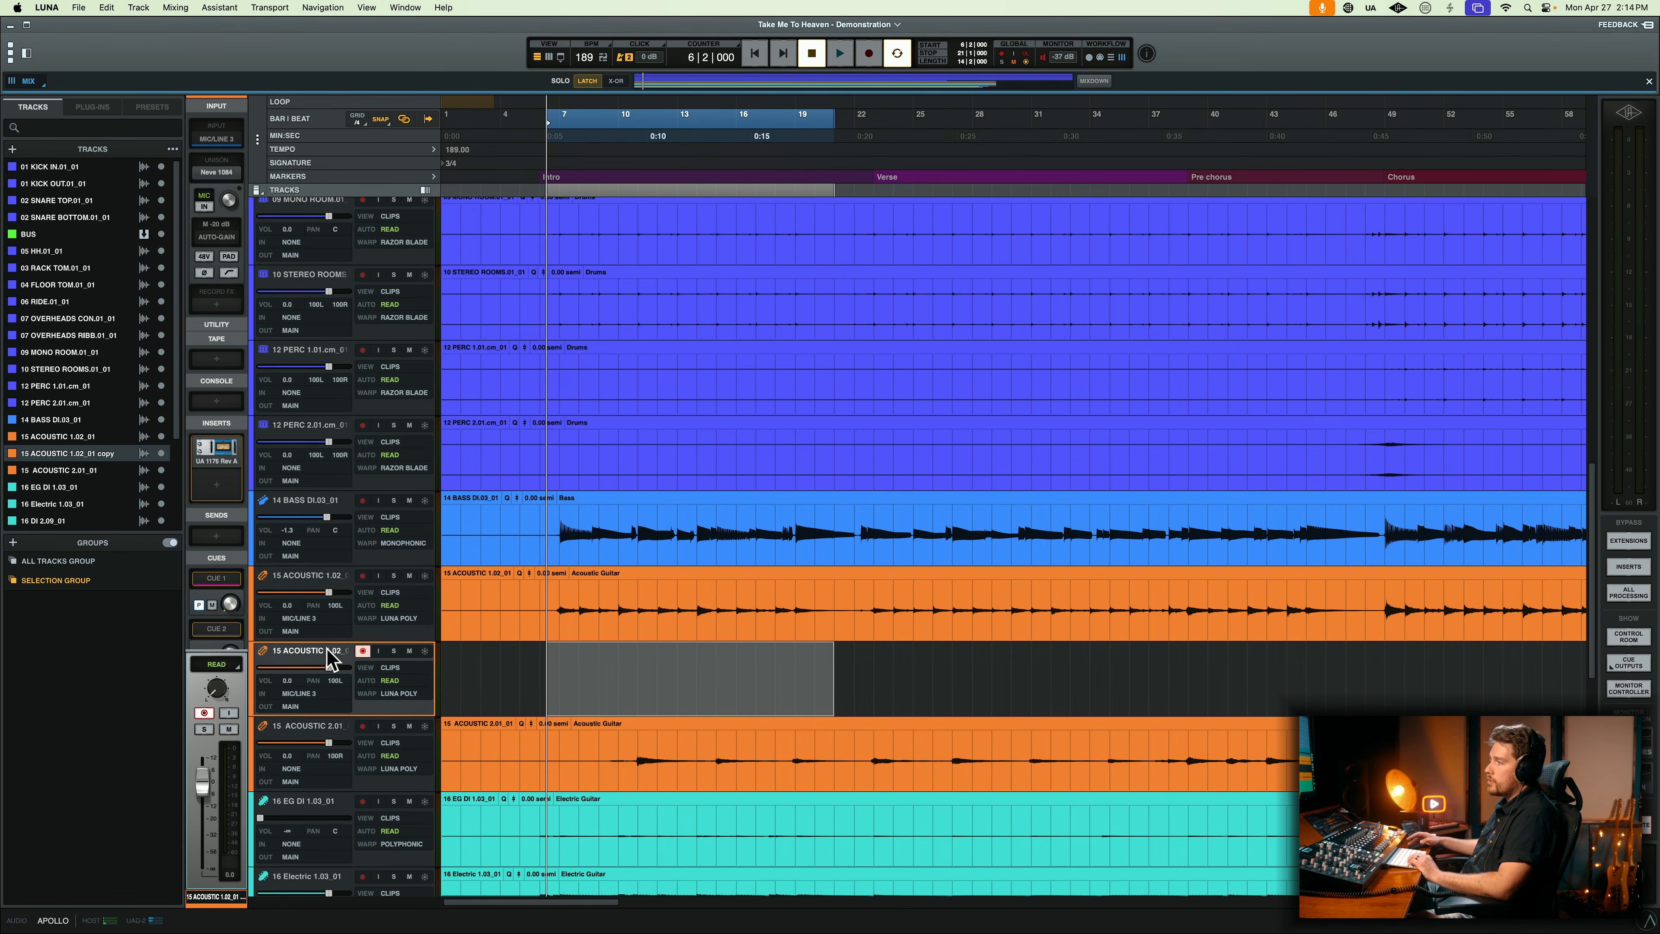
key(shift+r)
key(shift+i)
key(shift+r)
key(shift+r)
key(shift+i)
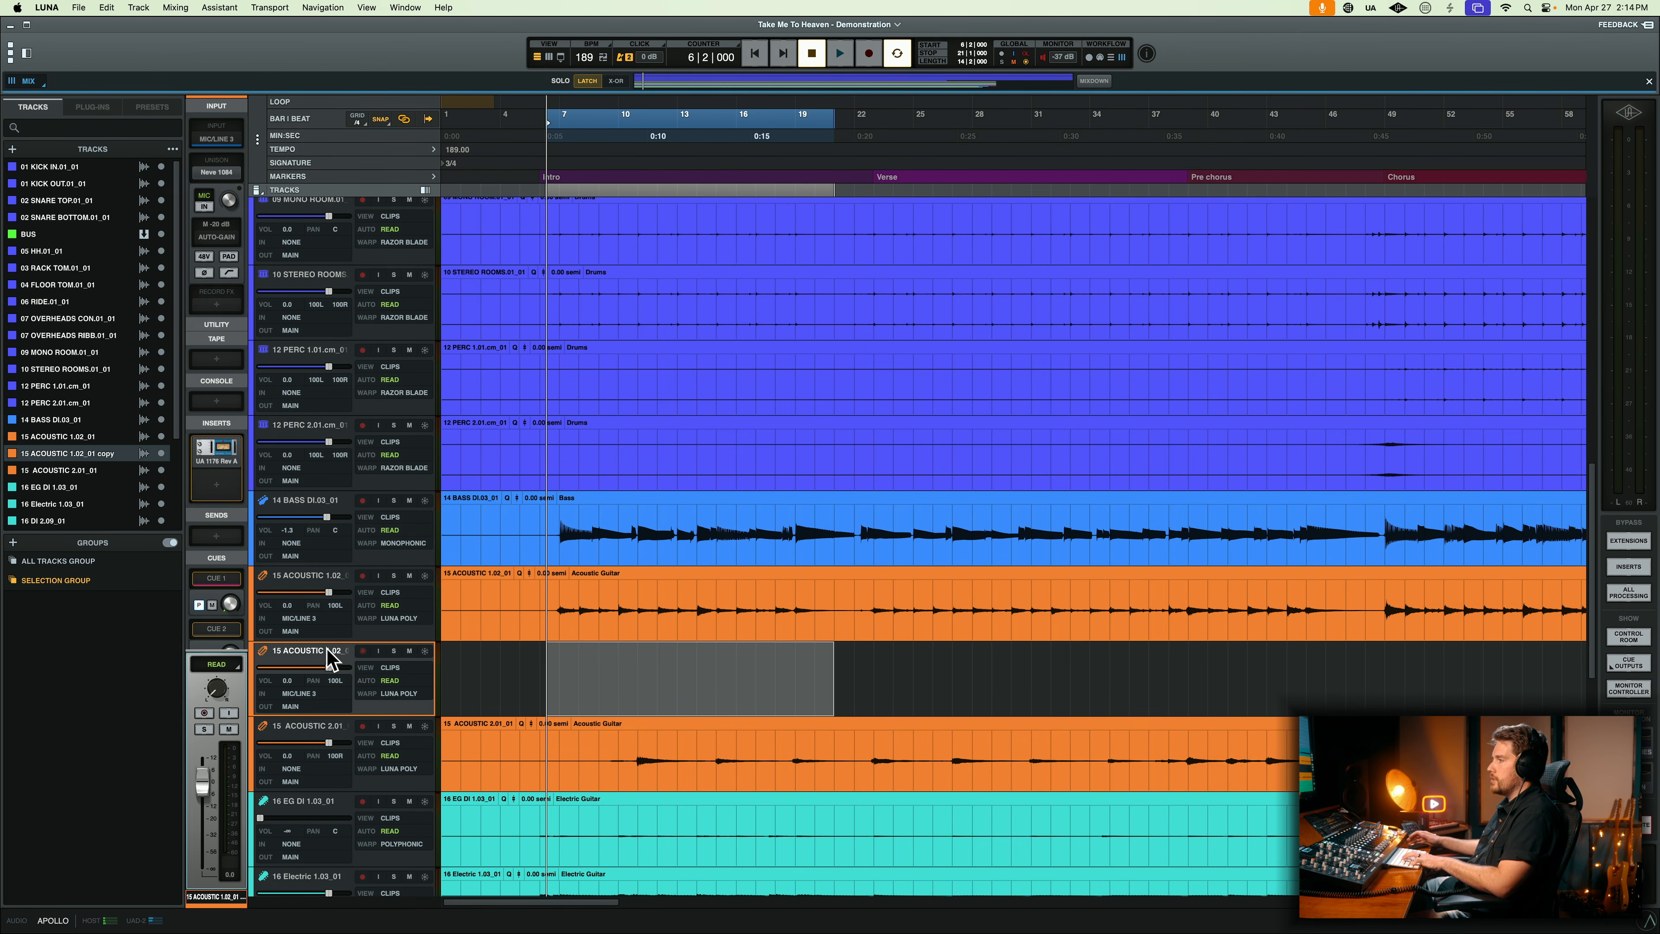
key(super+equal)
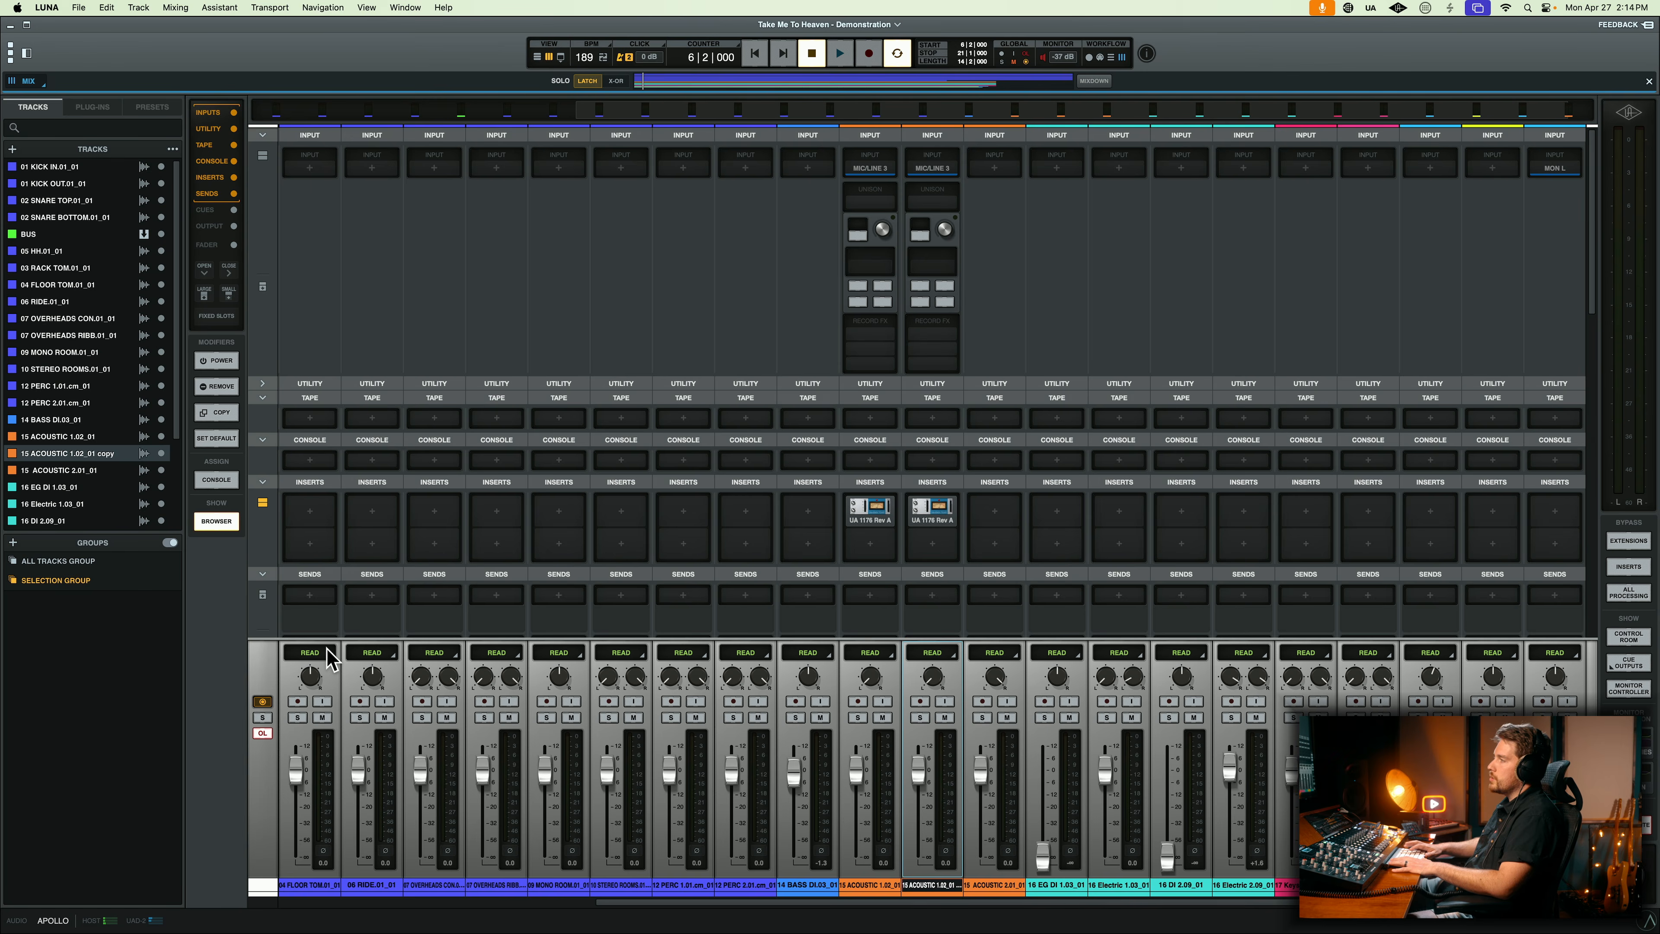
key(super+equal)
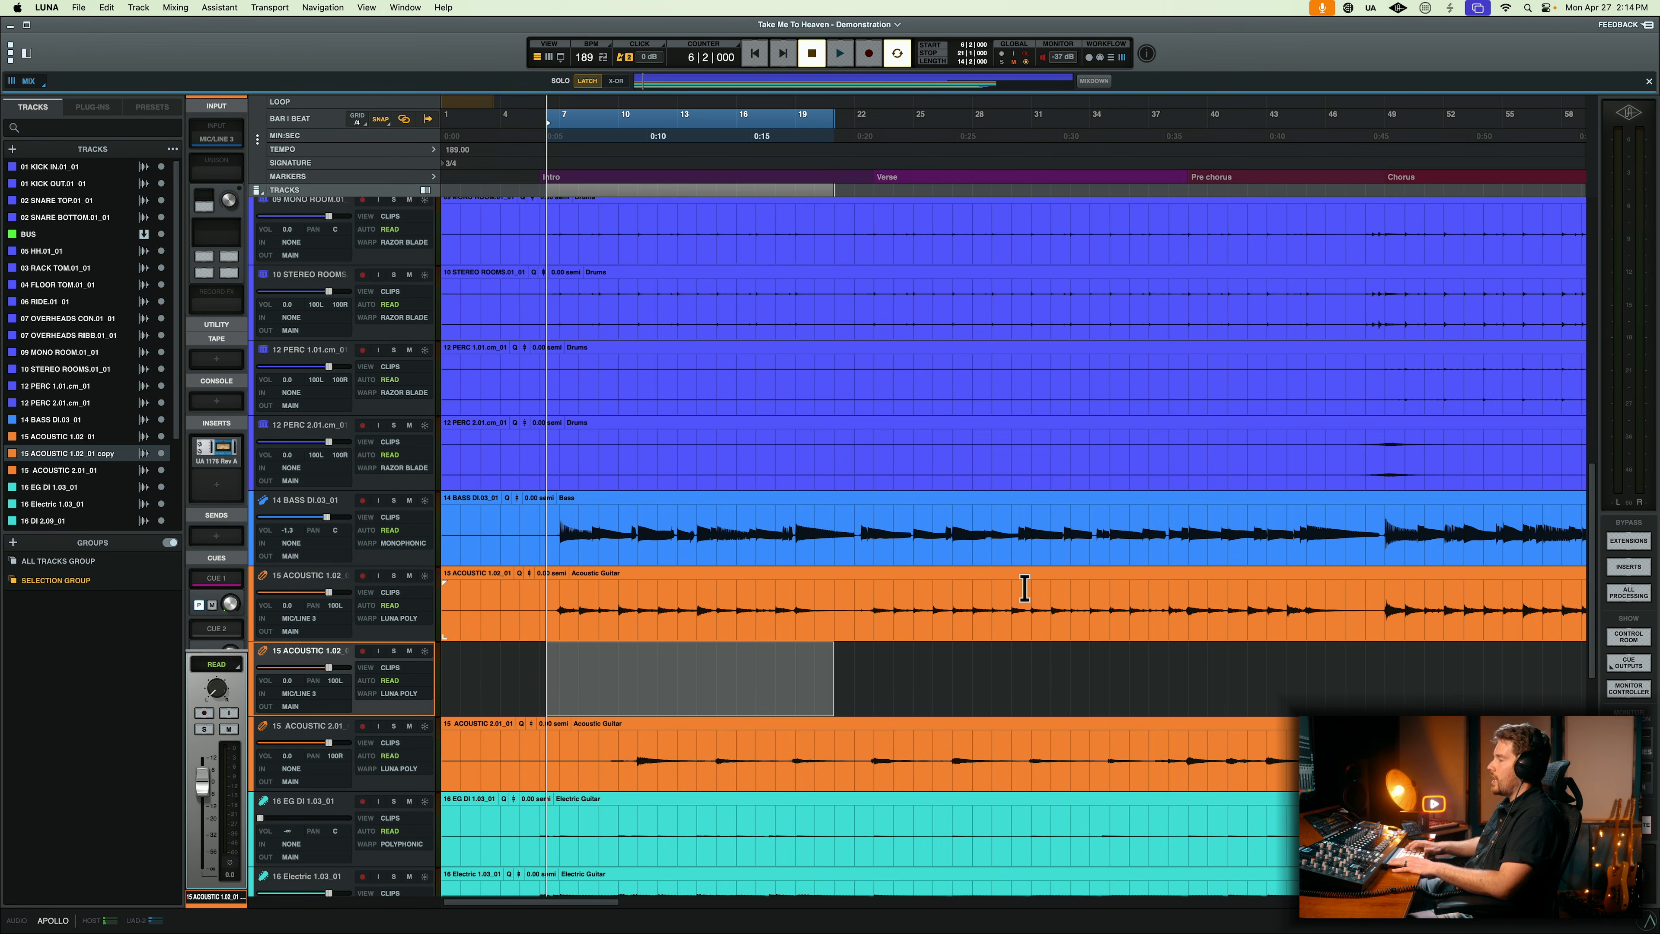
- Bring up the track creation form and the Create Bus dialog, cancelling each without creating anything
scroll(1025, 588, down, 10)
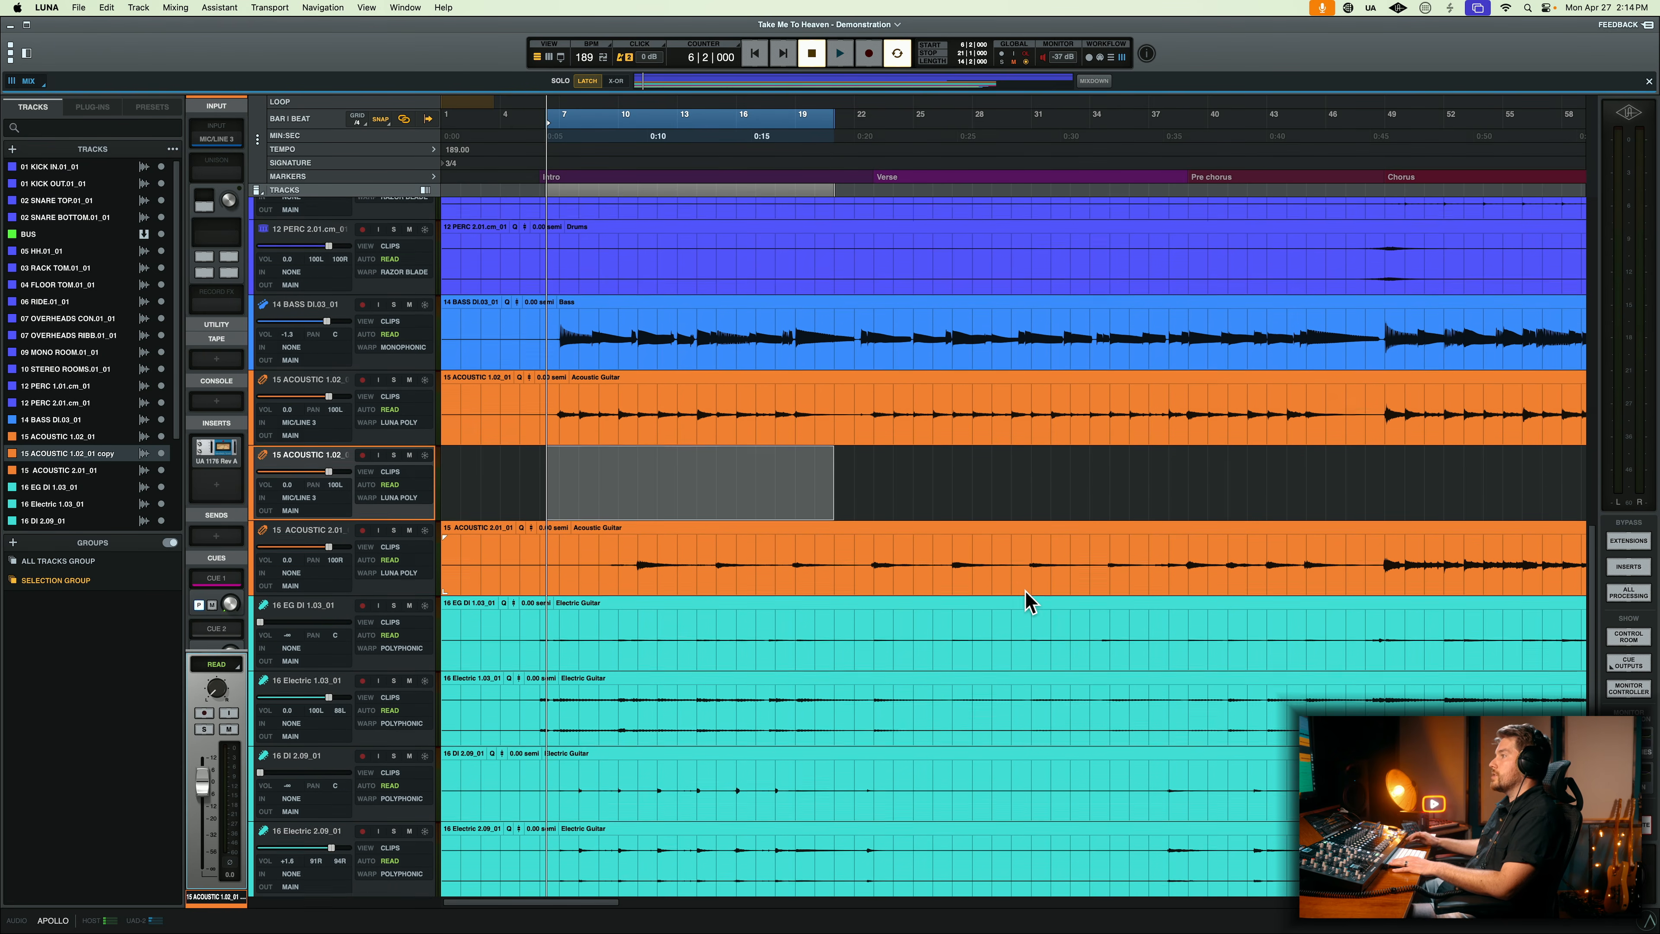
key(super+shift+n)
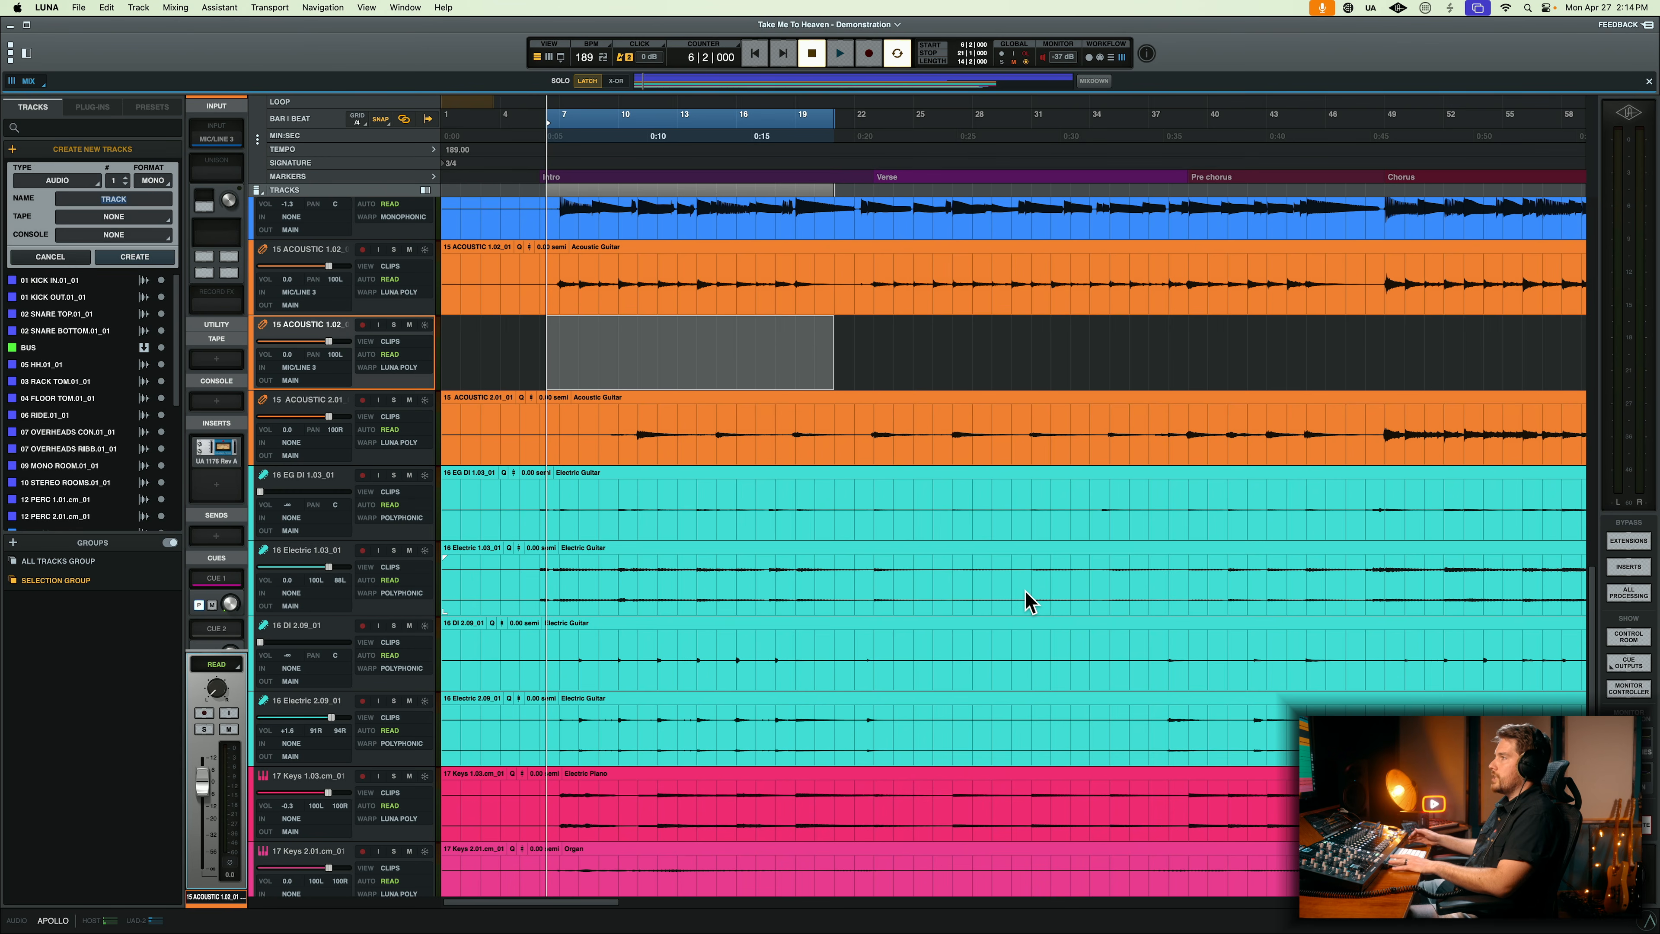
key(Escape)
key(super+shift+b)
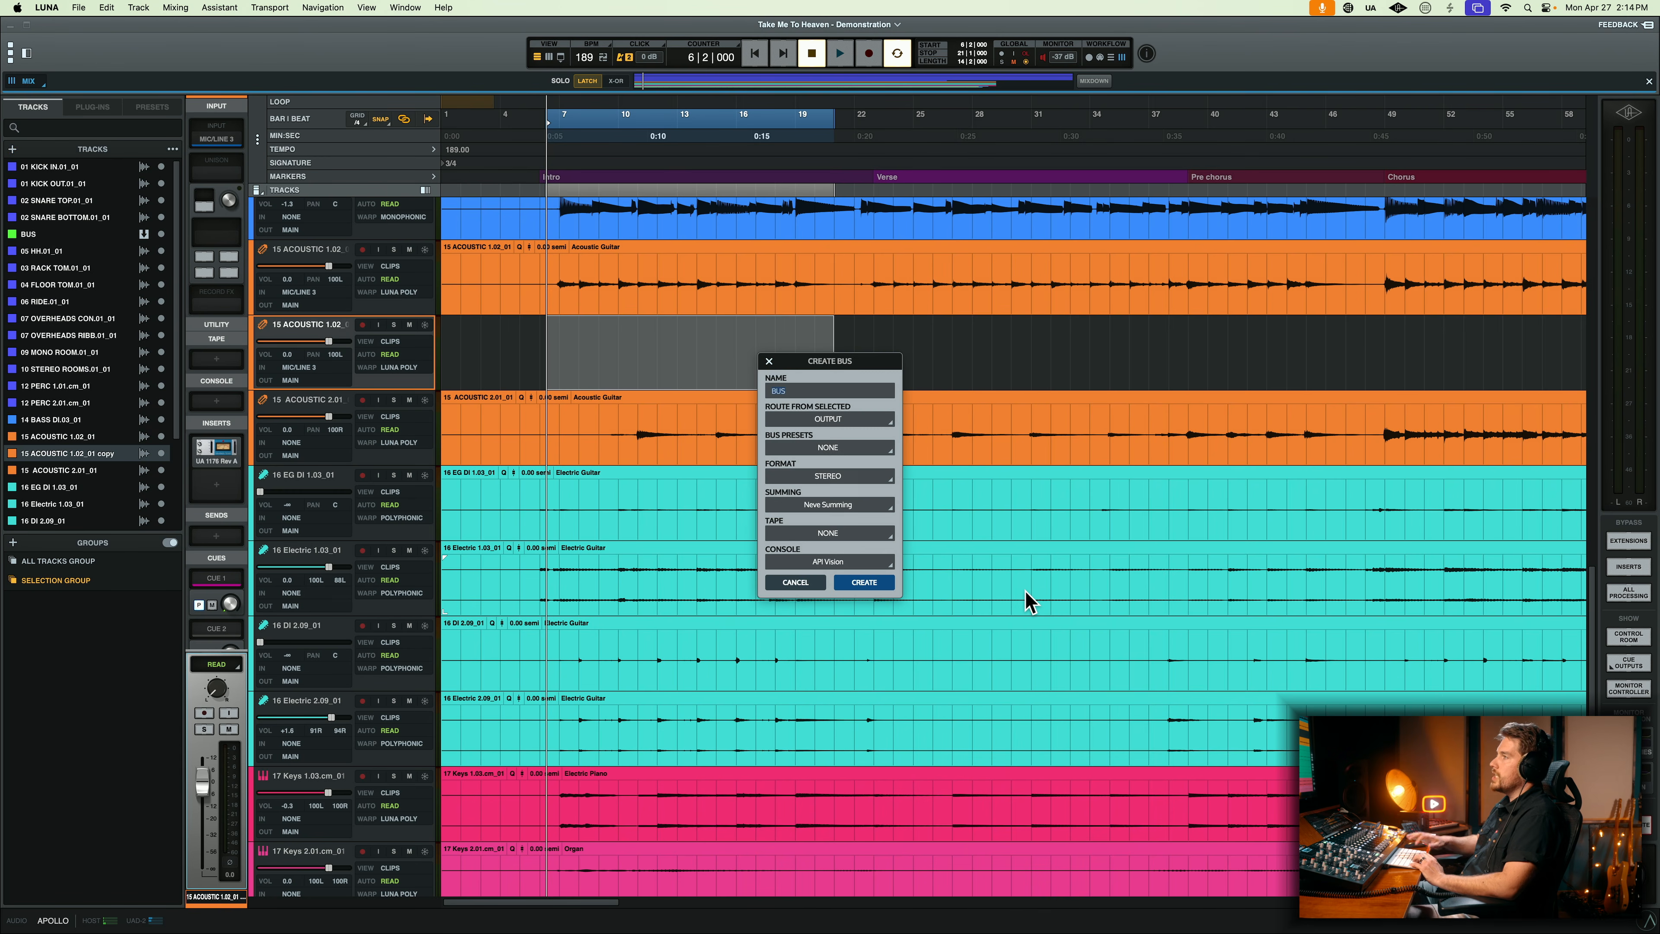
key(Escape)
key(Escape)
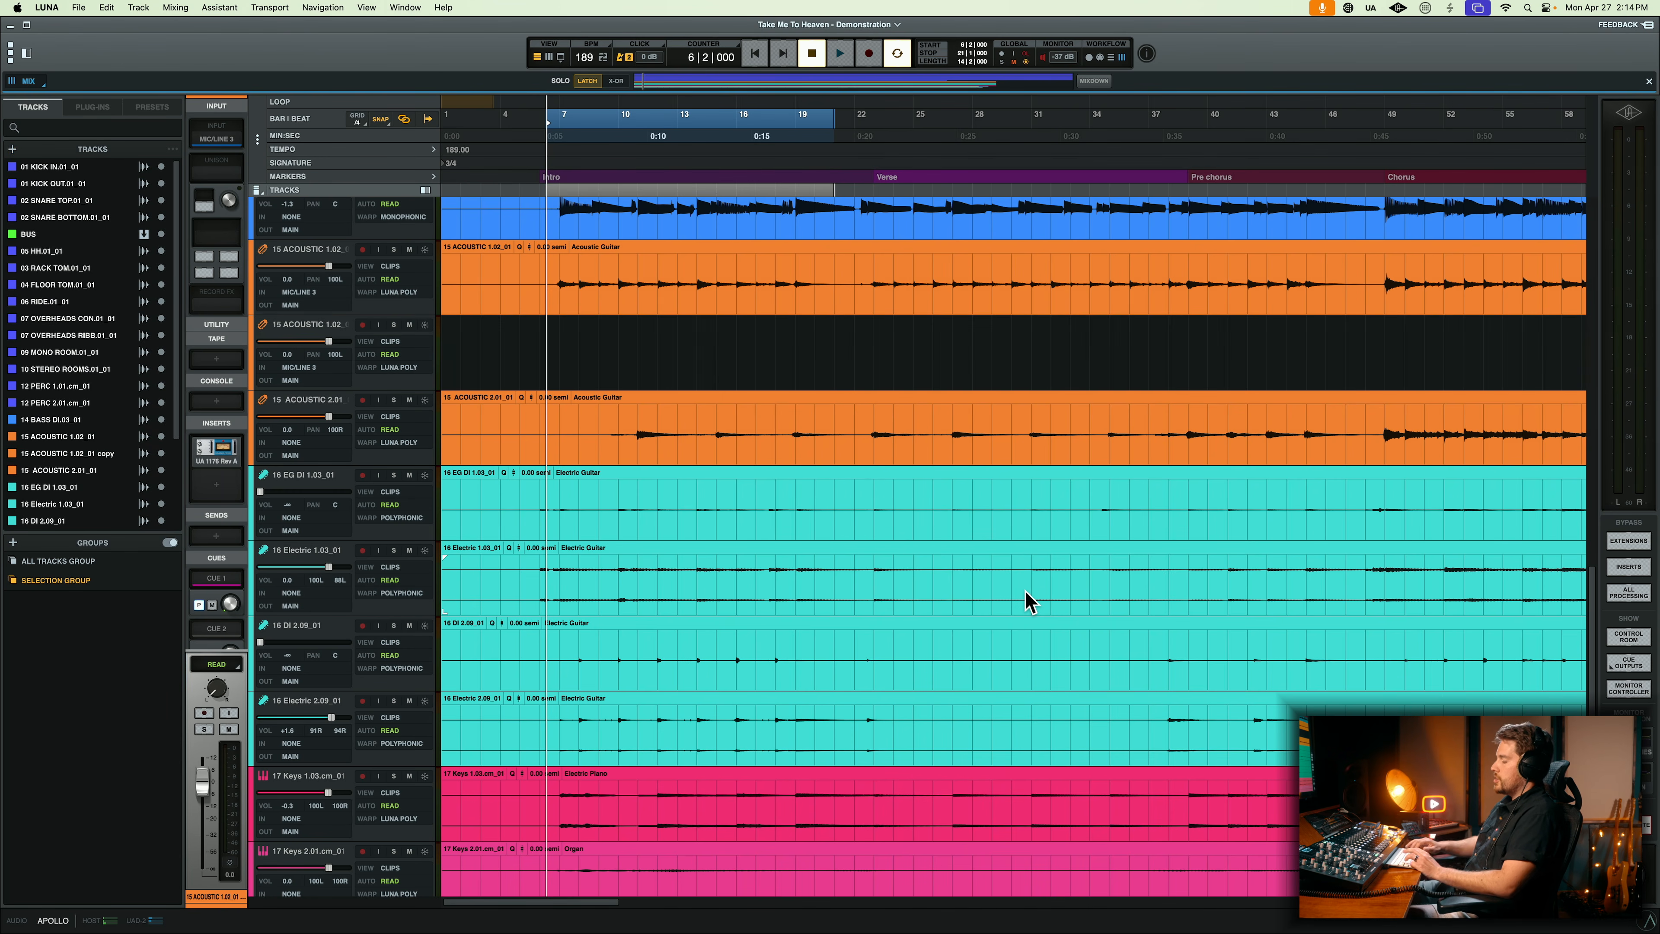
key(super+shift+i)
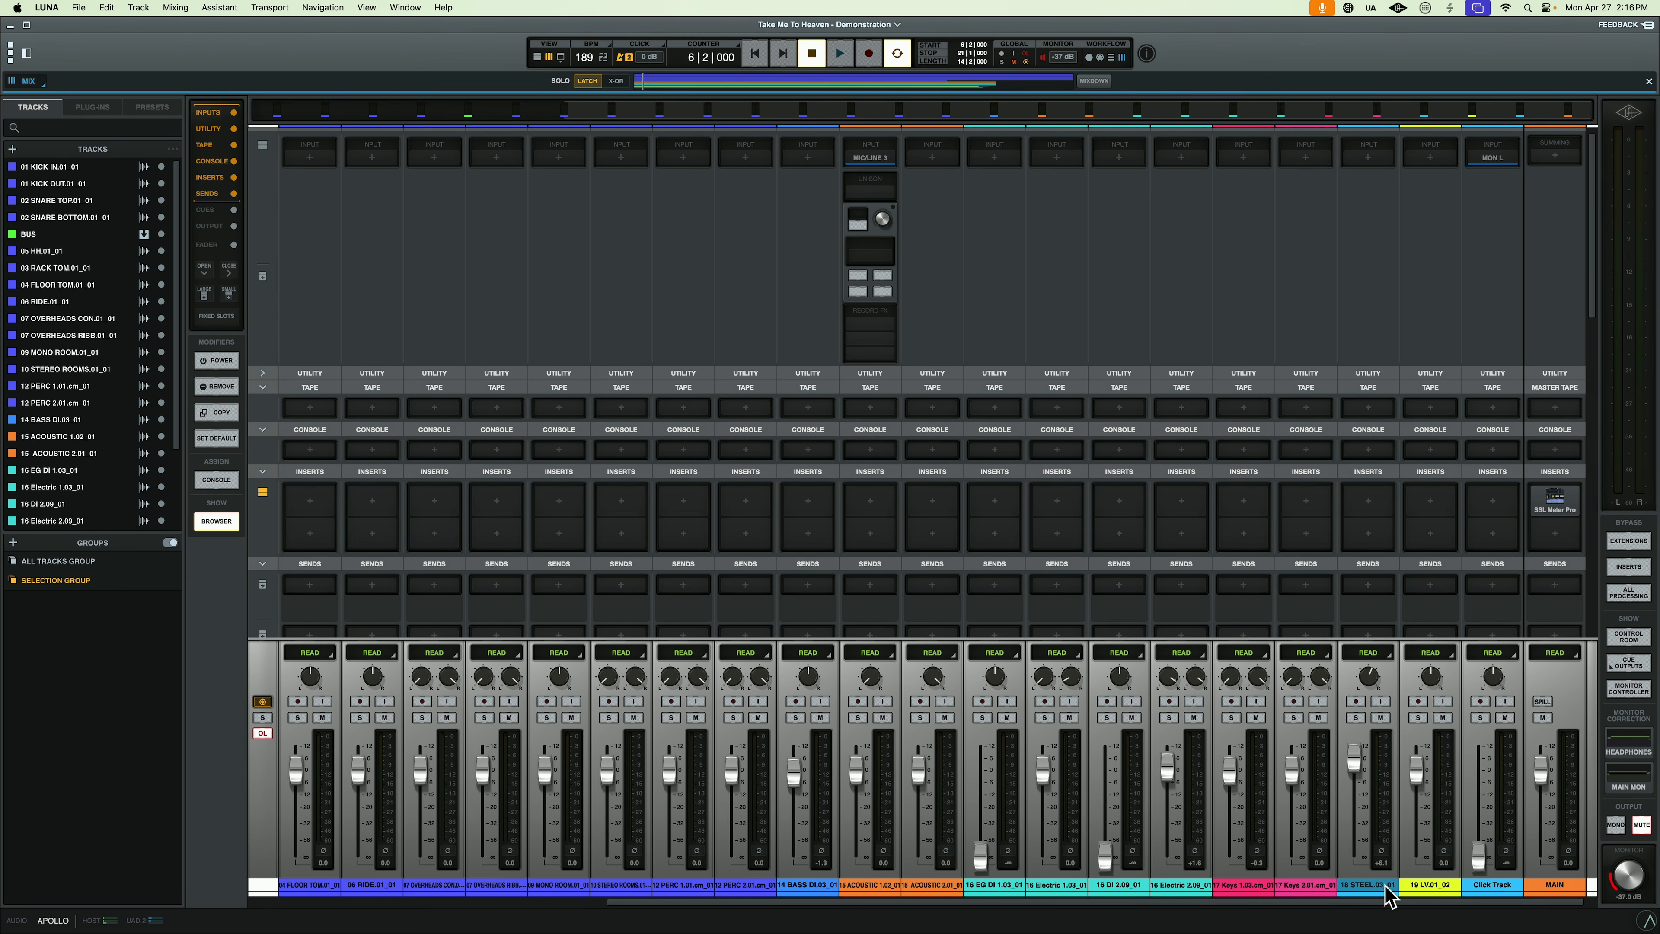
- Review the inputs, inserts, sends, cue levels and output routing across all channels in the mixer
scroll(1541, 703, left, 7)
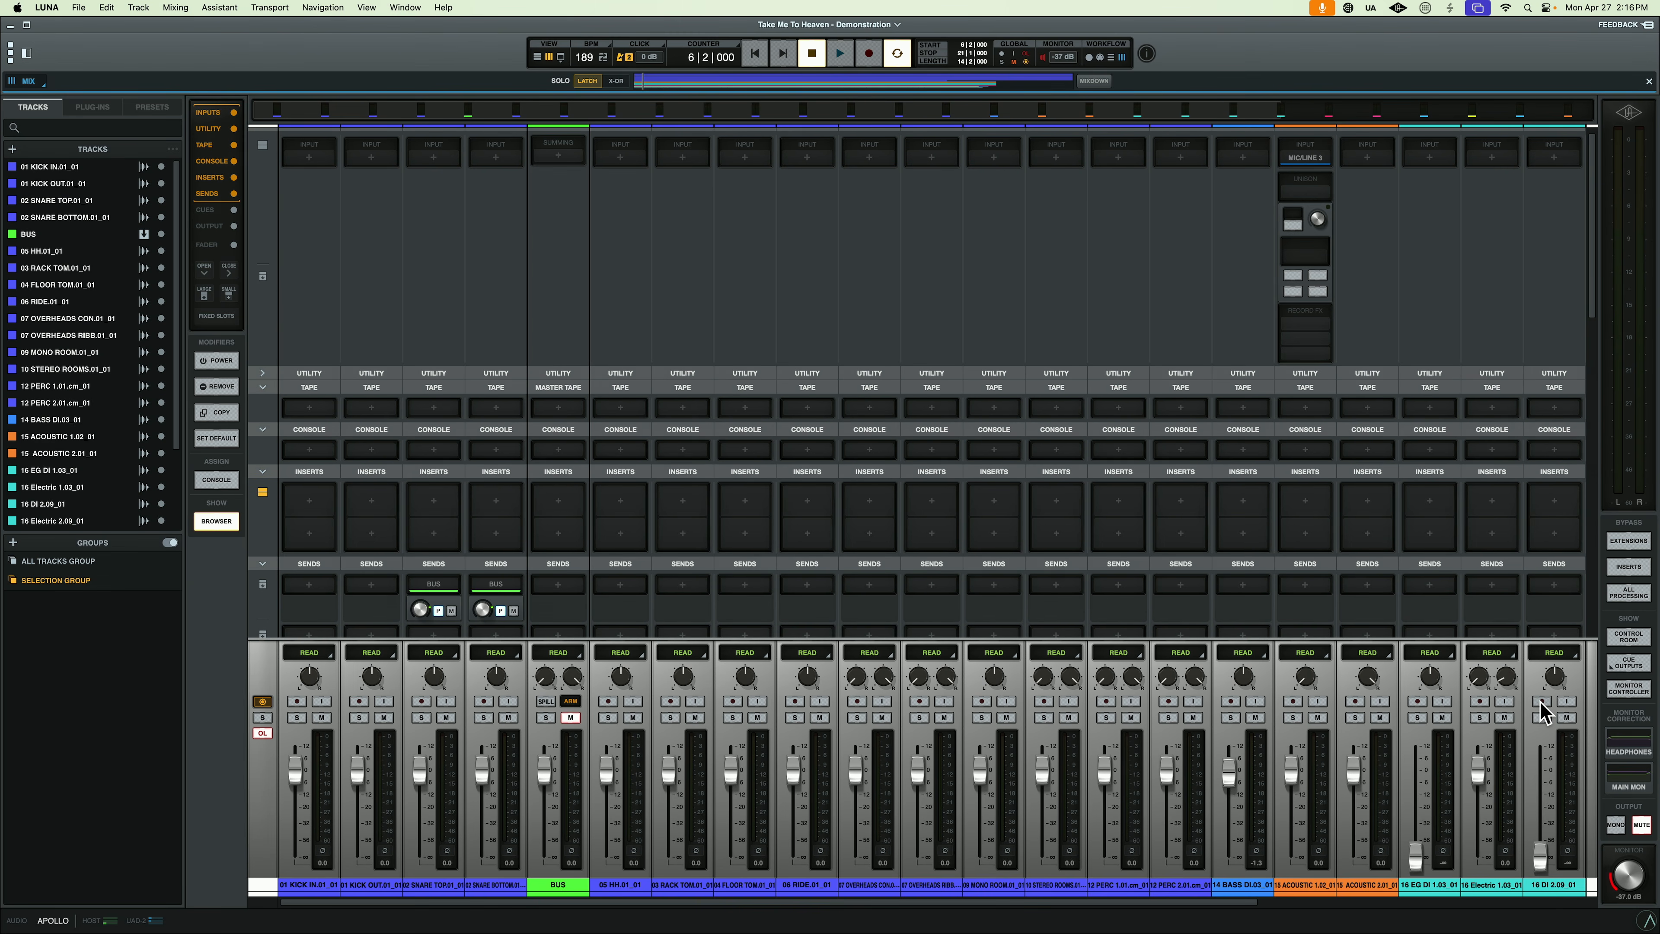
scroll(1055, 587, right, 7)
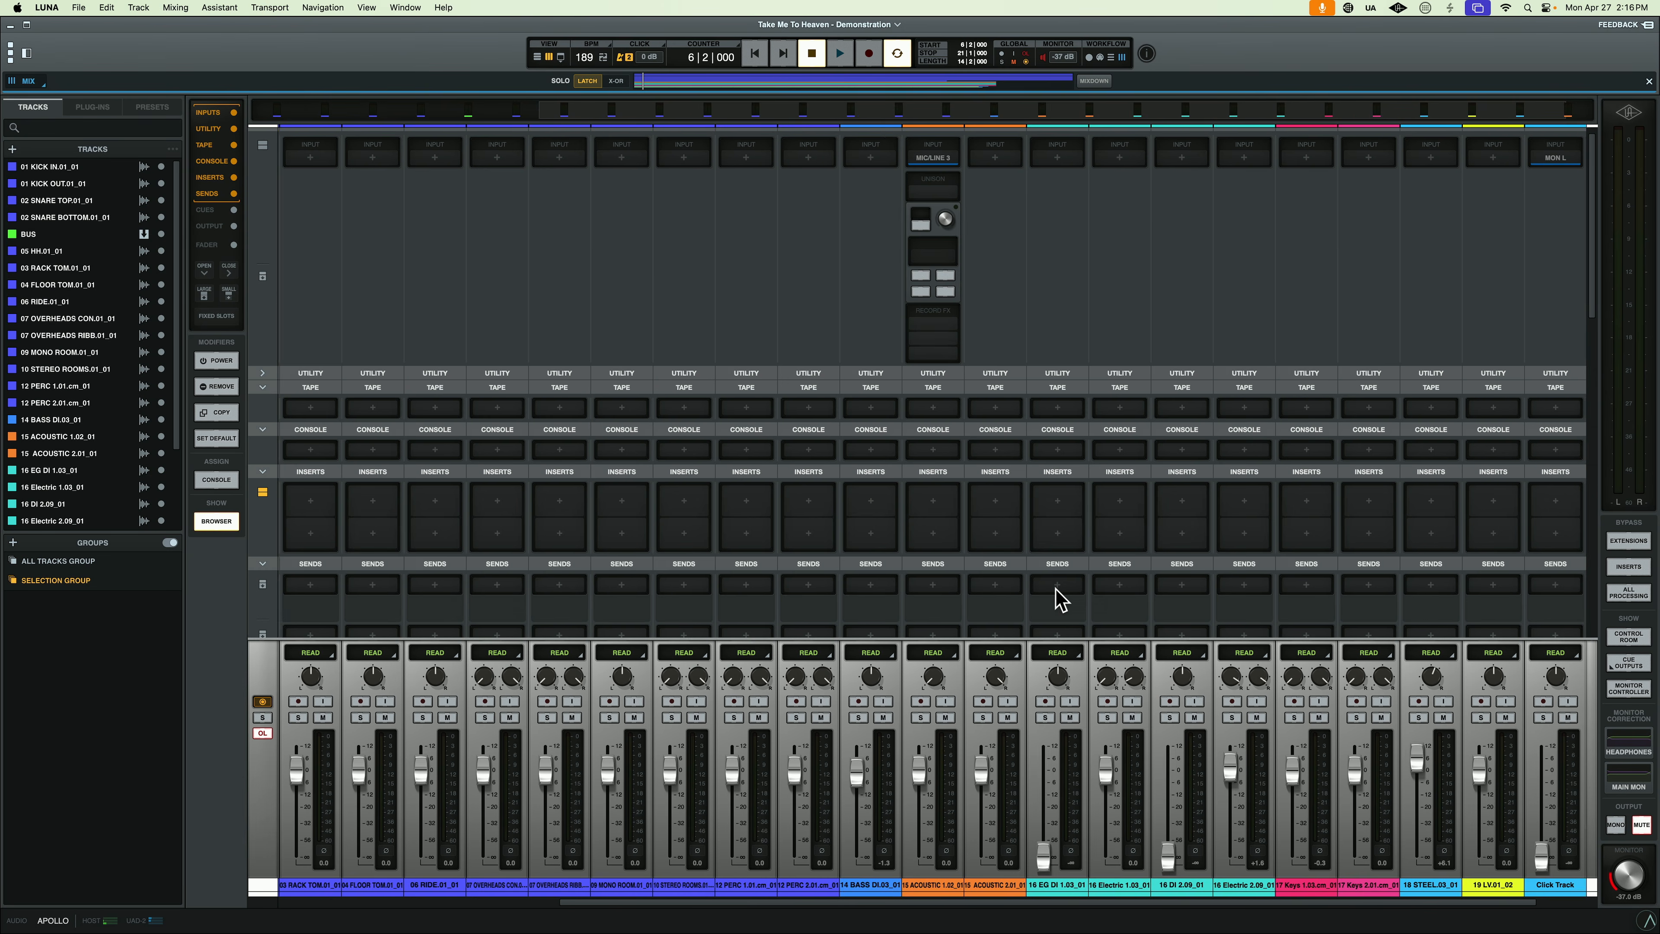
scroll(1056, 587, left, 7)
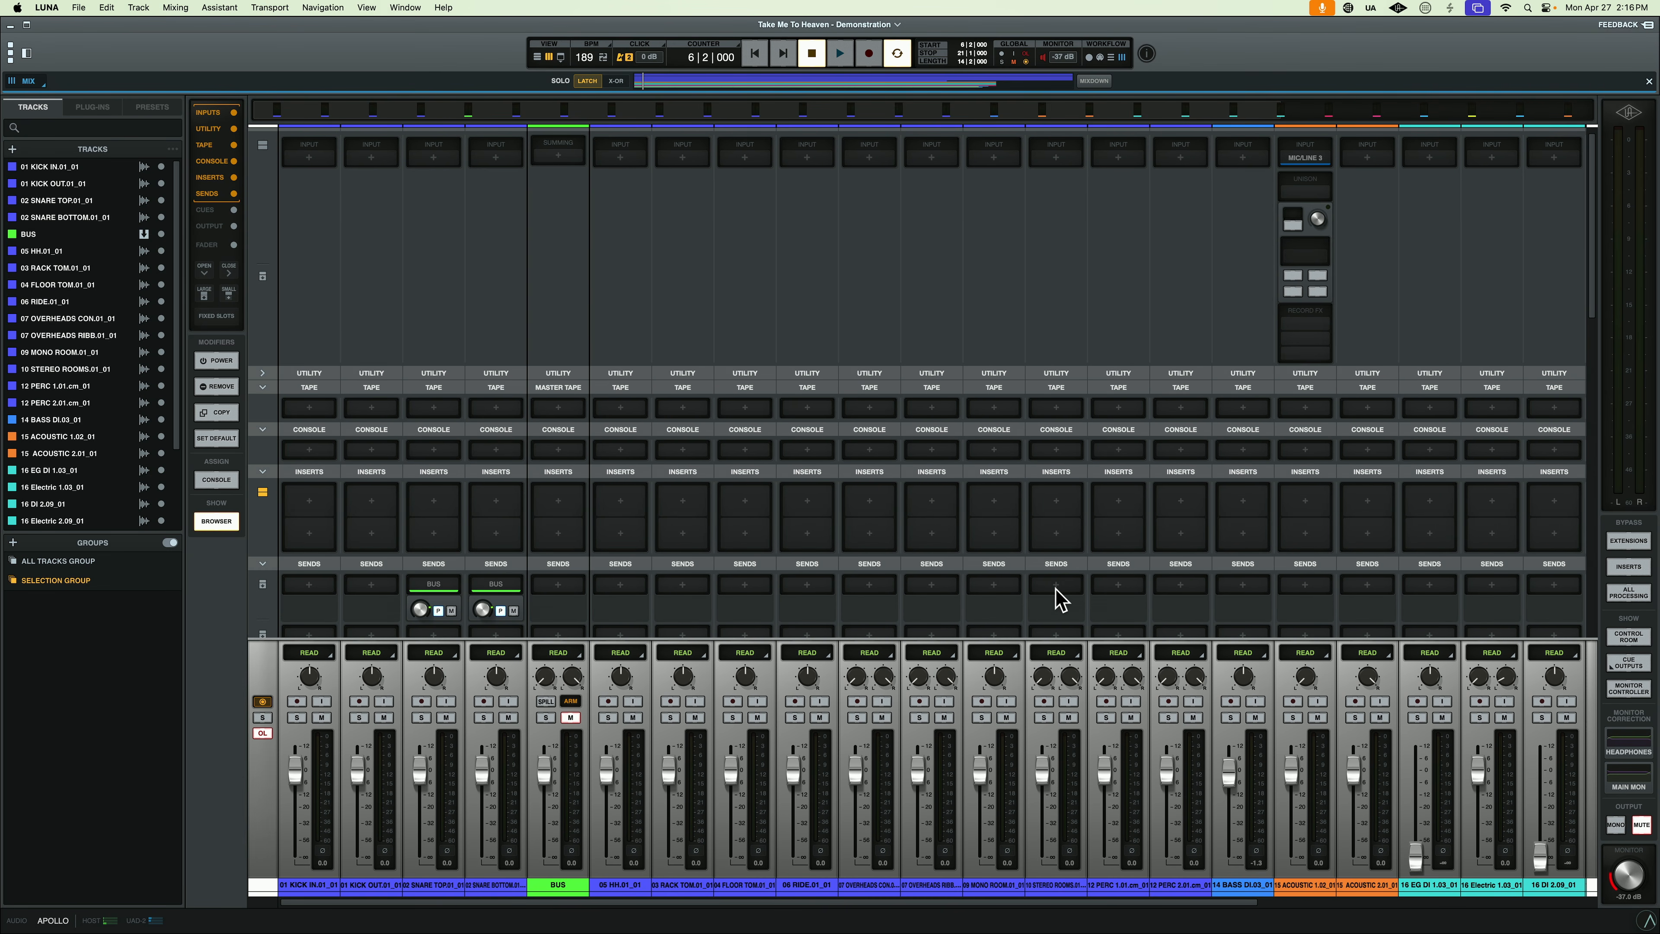
scroll(1059, 599, down, 8)
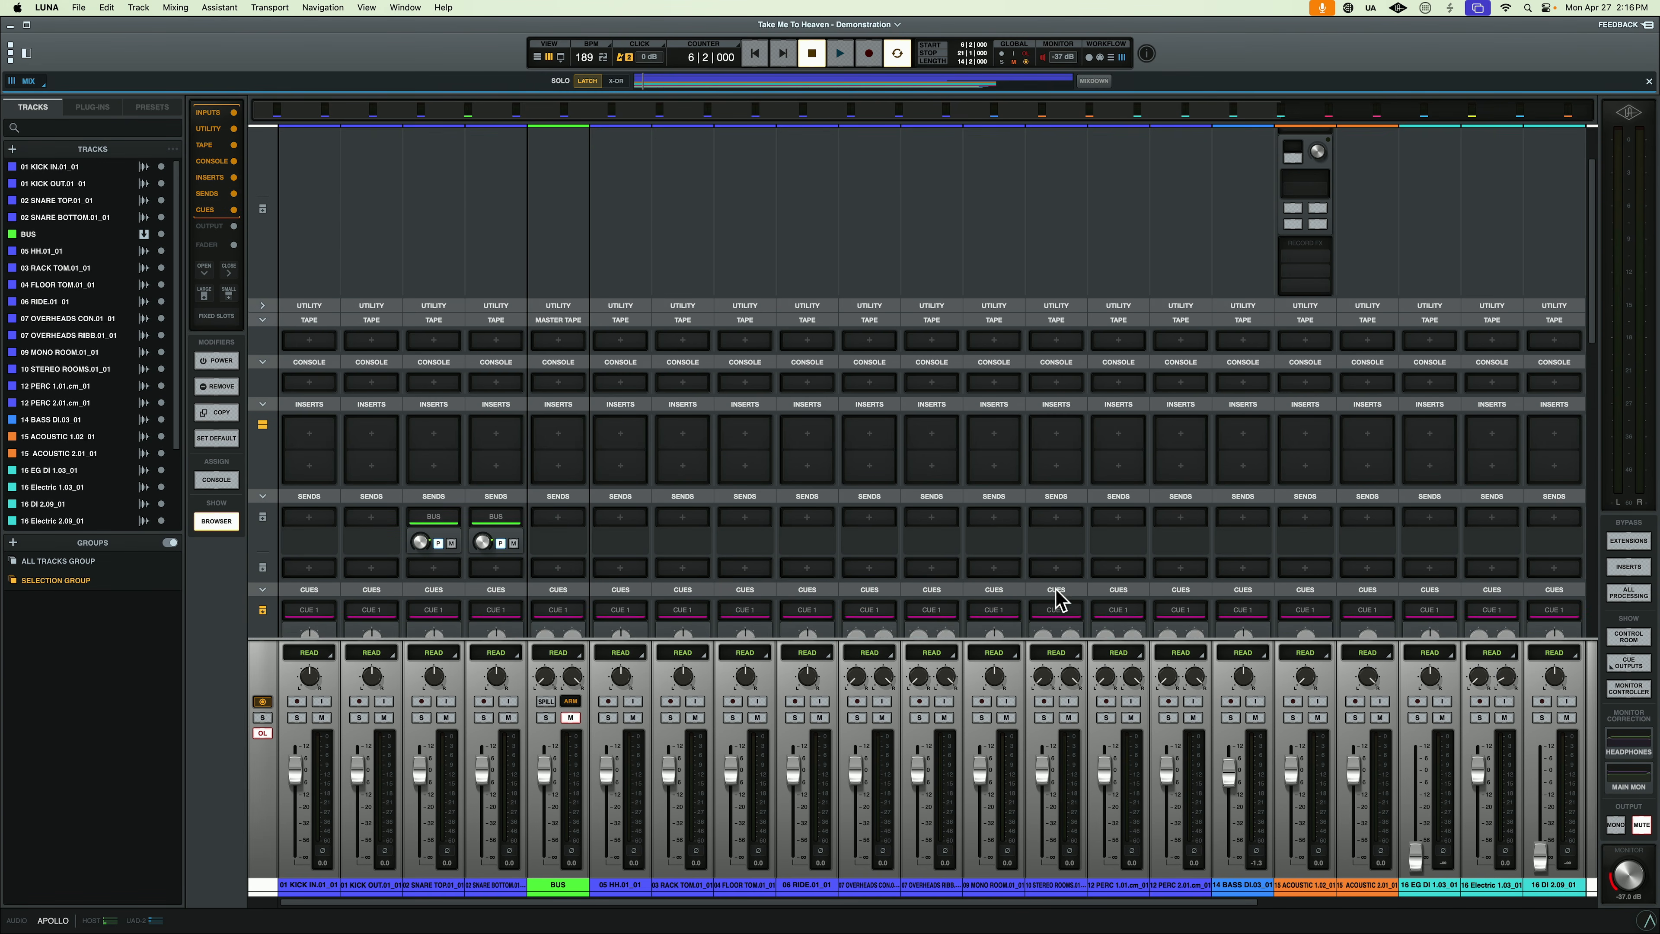
scroll(1059, 598, down, 3)
scroll(1059, 599, right, 4)
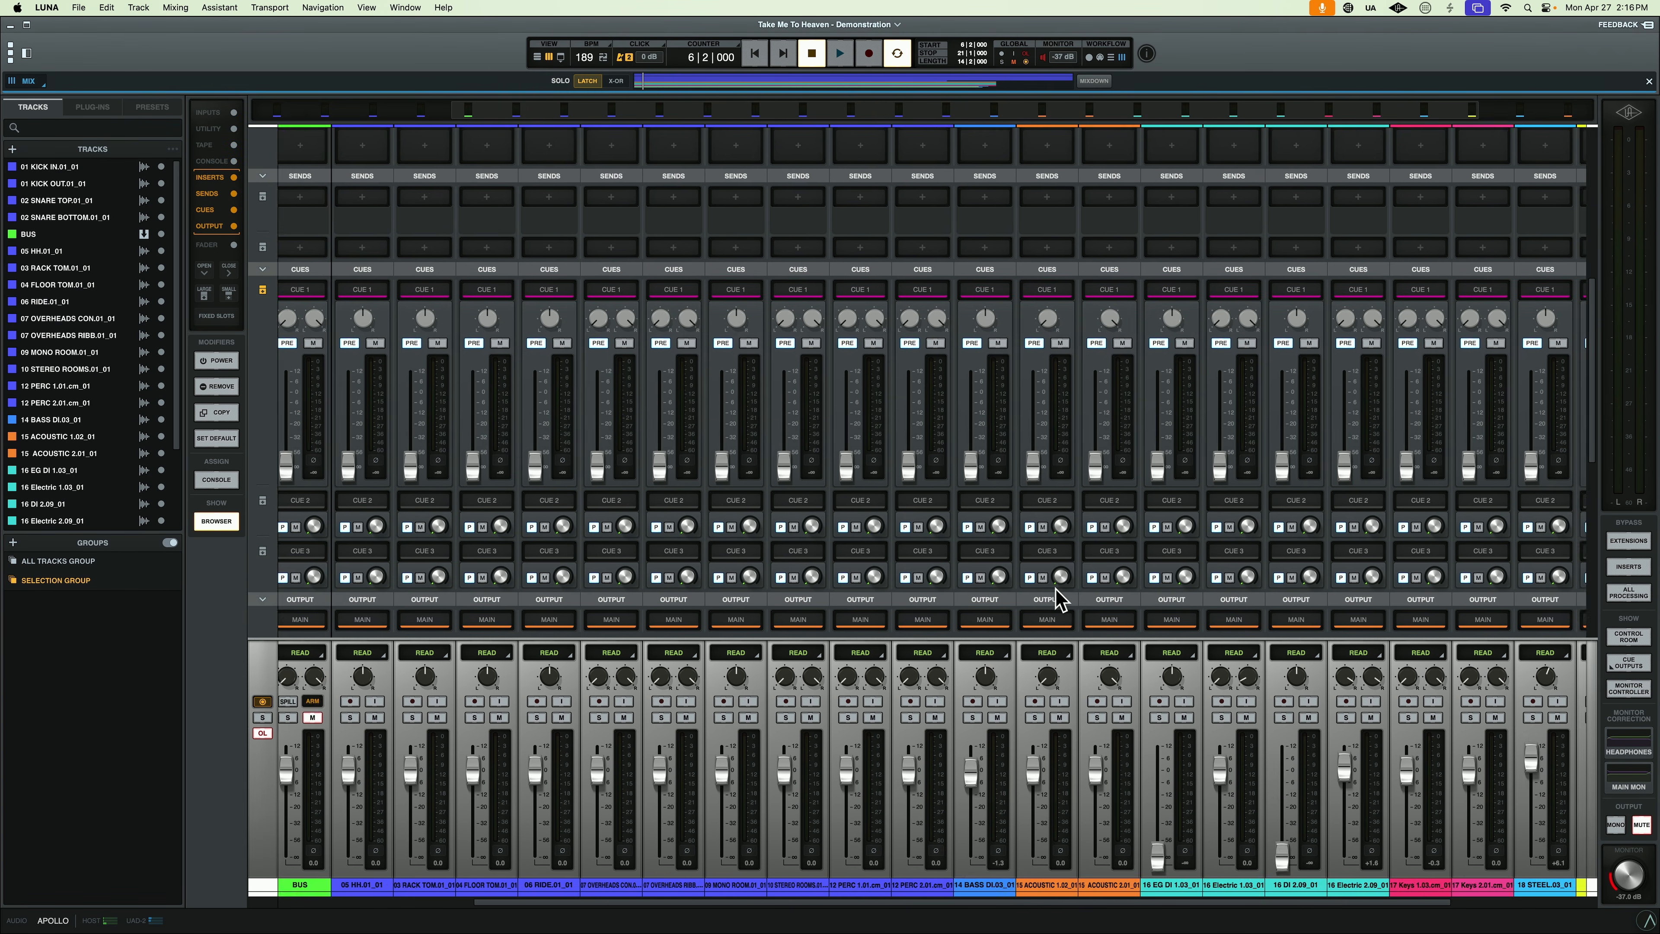
scroll(1059, 599, left, 4)
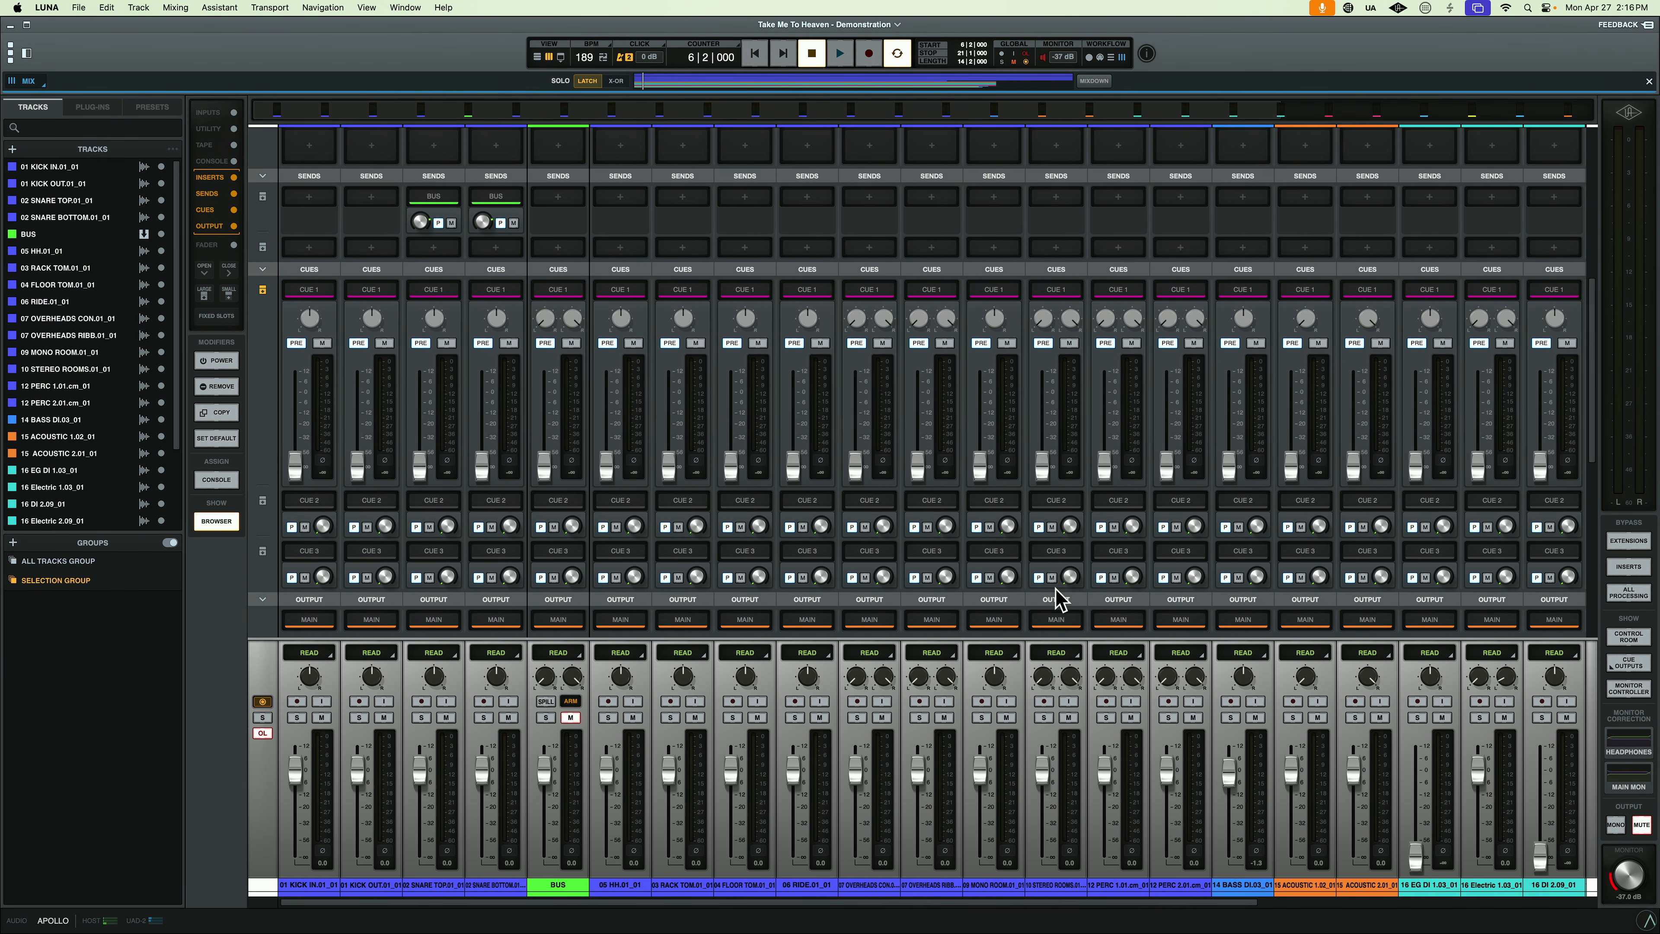
scroll(1059, 598, right, 7)
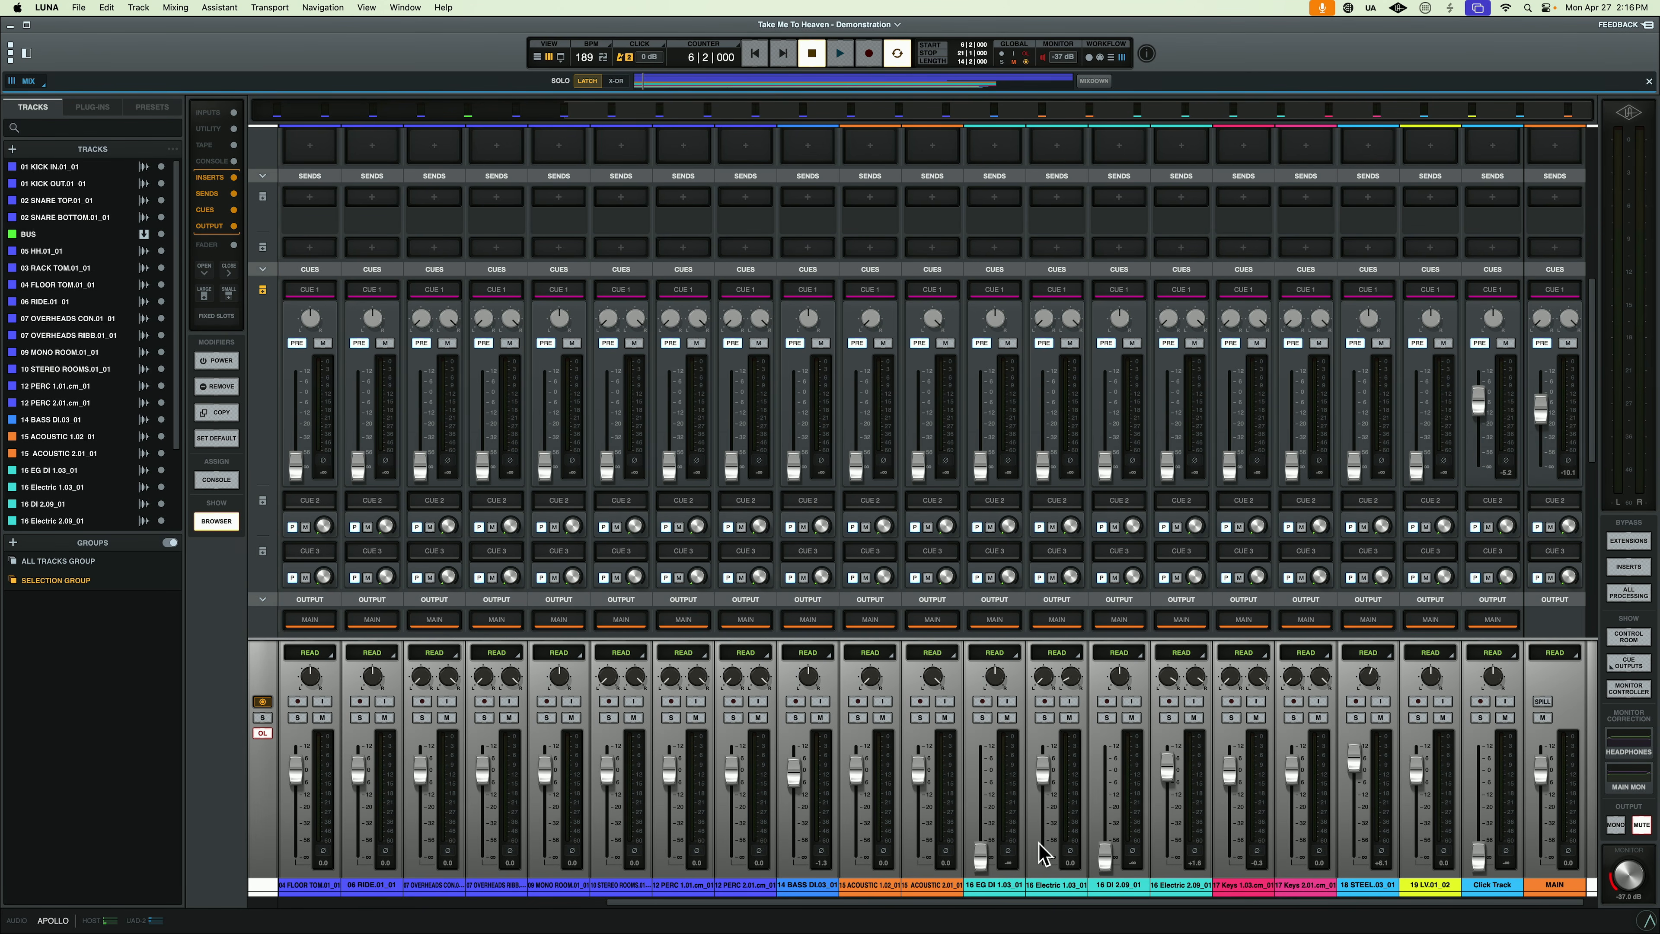
scroll(1039, 850, left, 7)
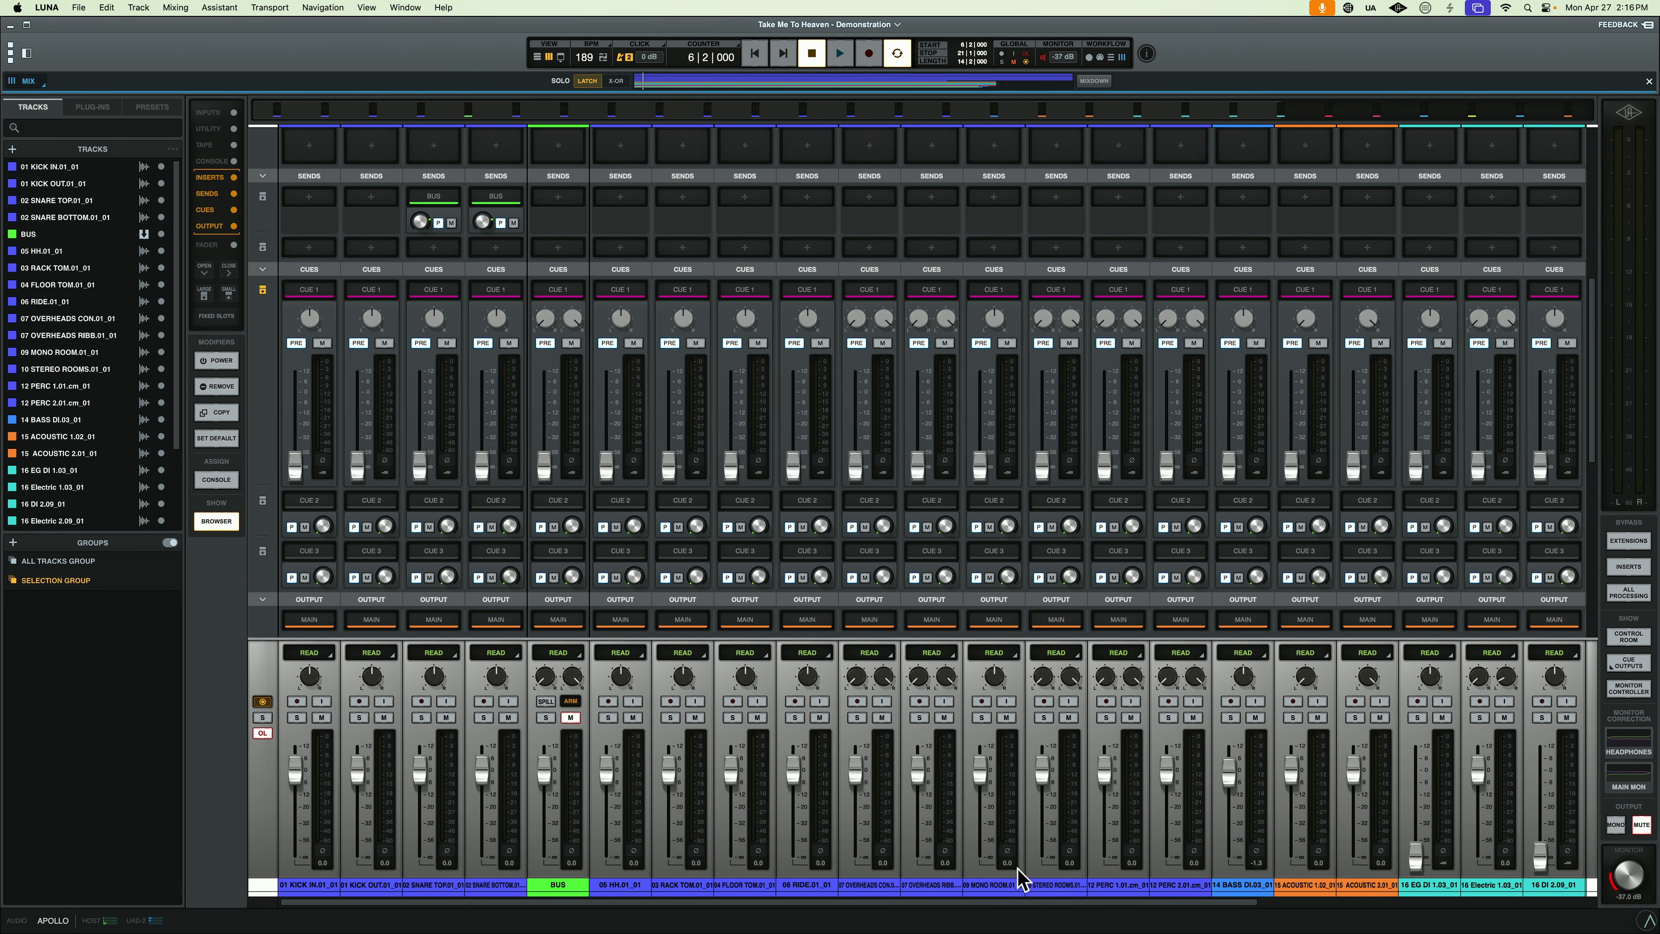
- Select channels 01 KICK IN through 12 PERC 2.01 and create a stereo output bus named D Bus with Neve Summing and API Vision
click(297, 886)
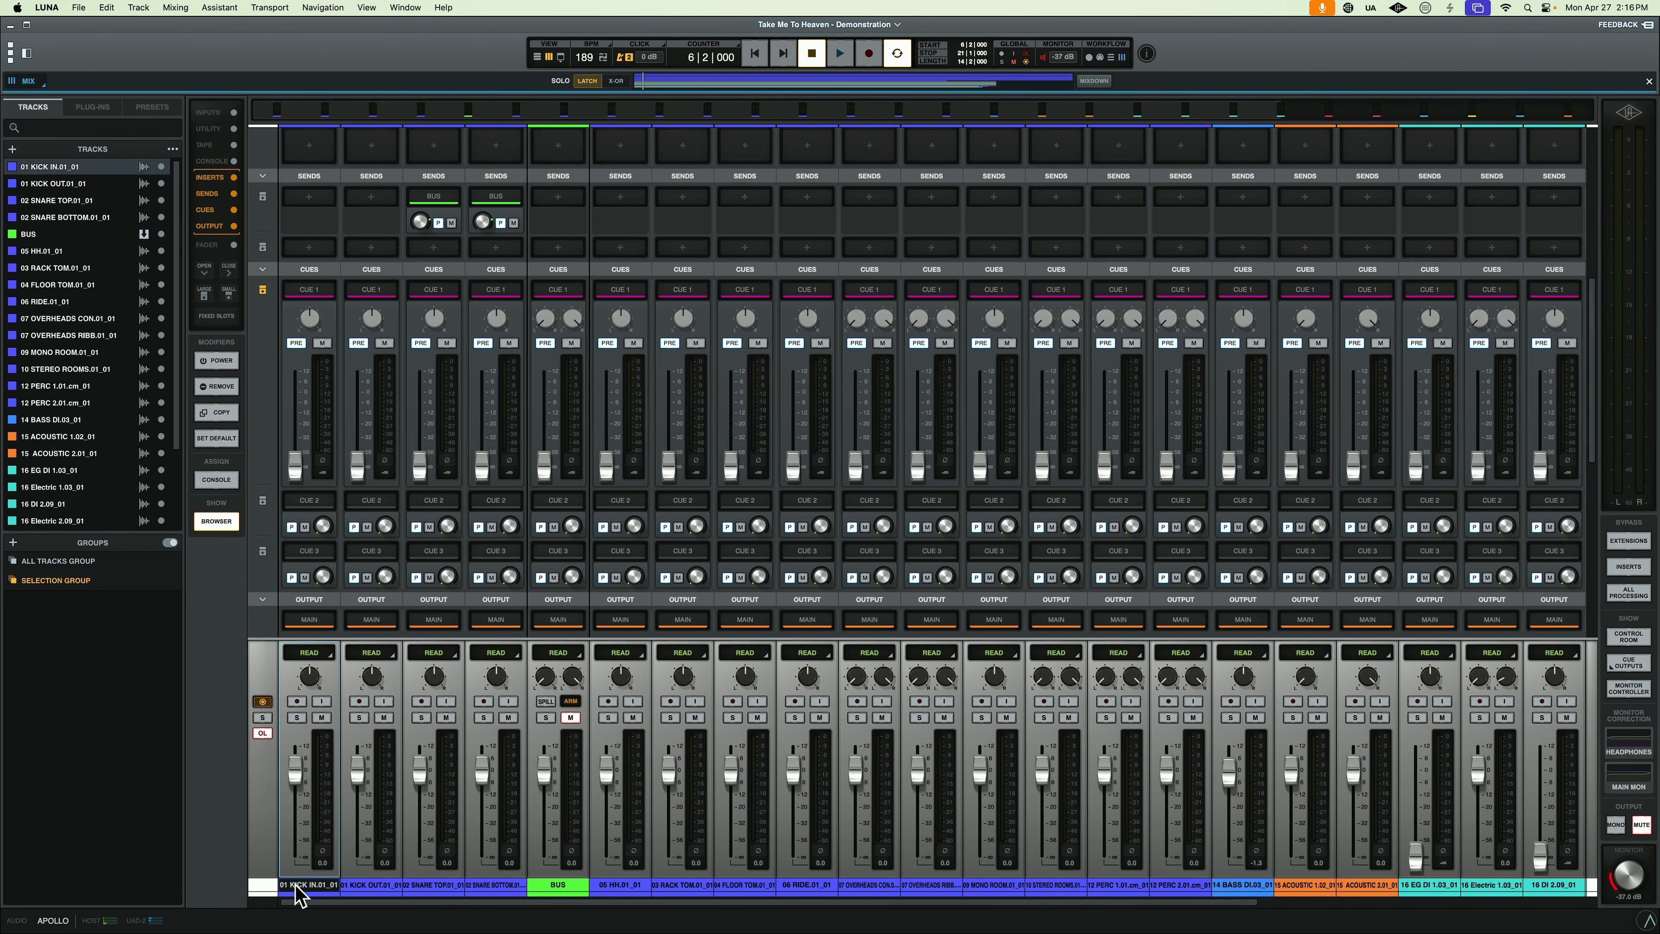
shift+click(1199, 885)
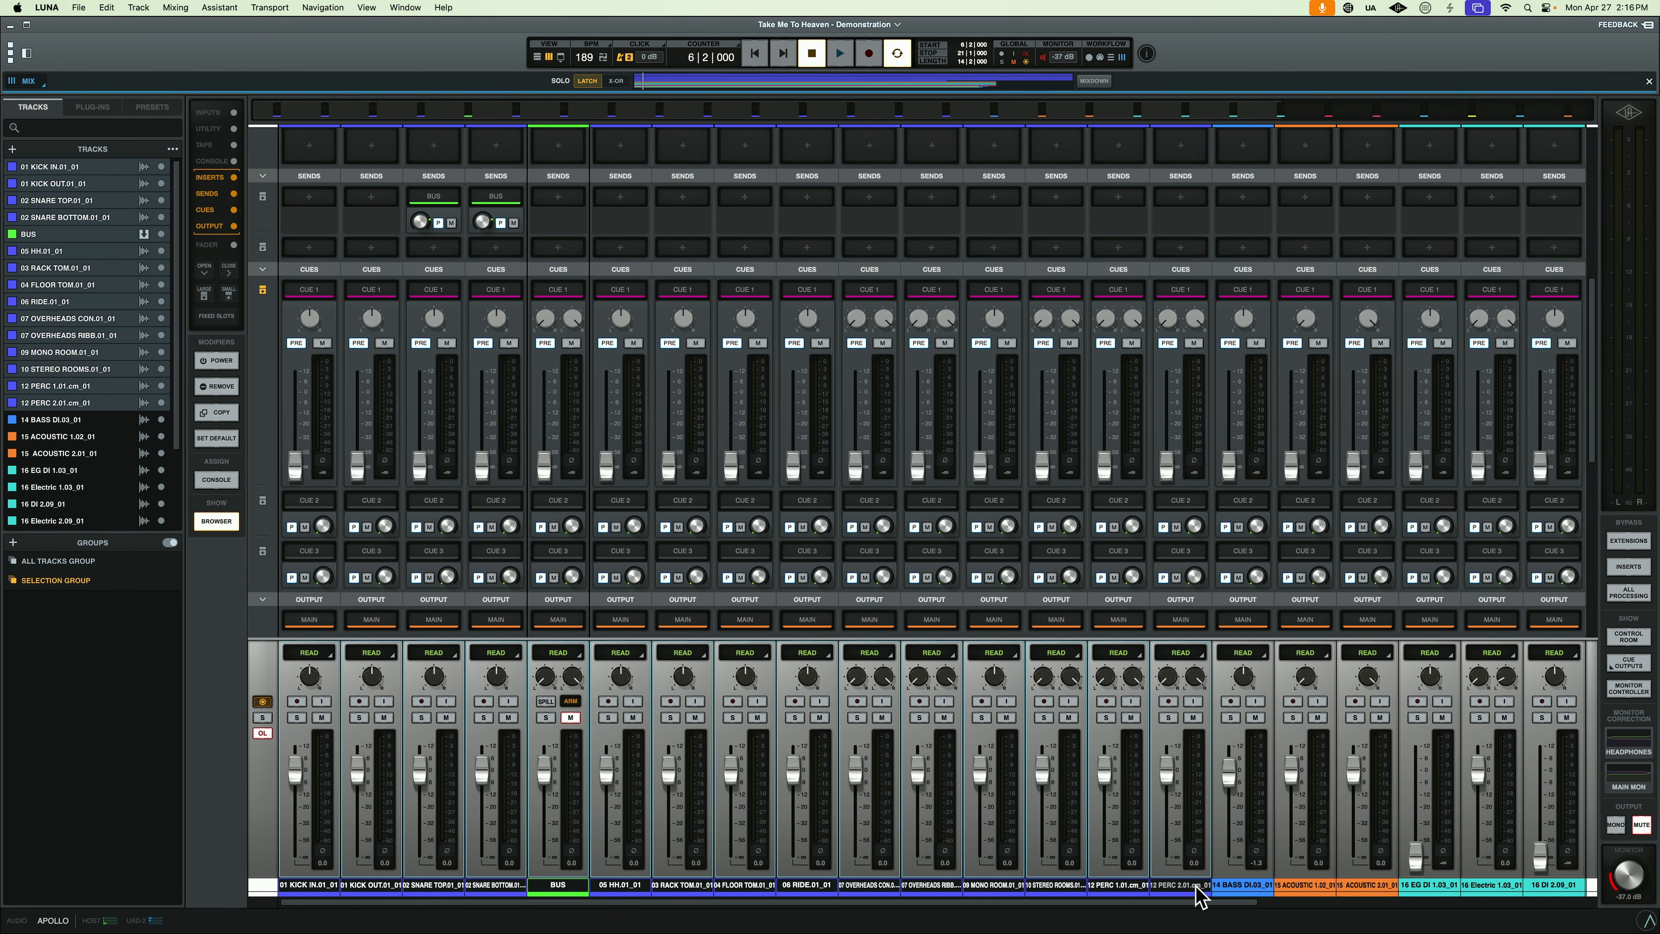
key(shift+super+b)
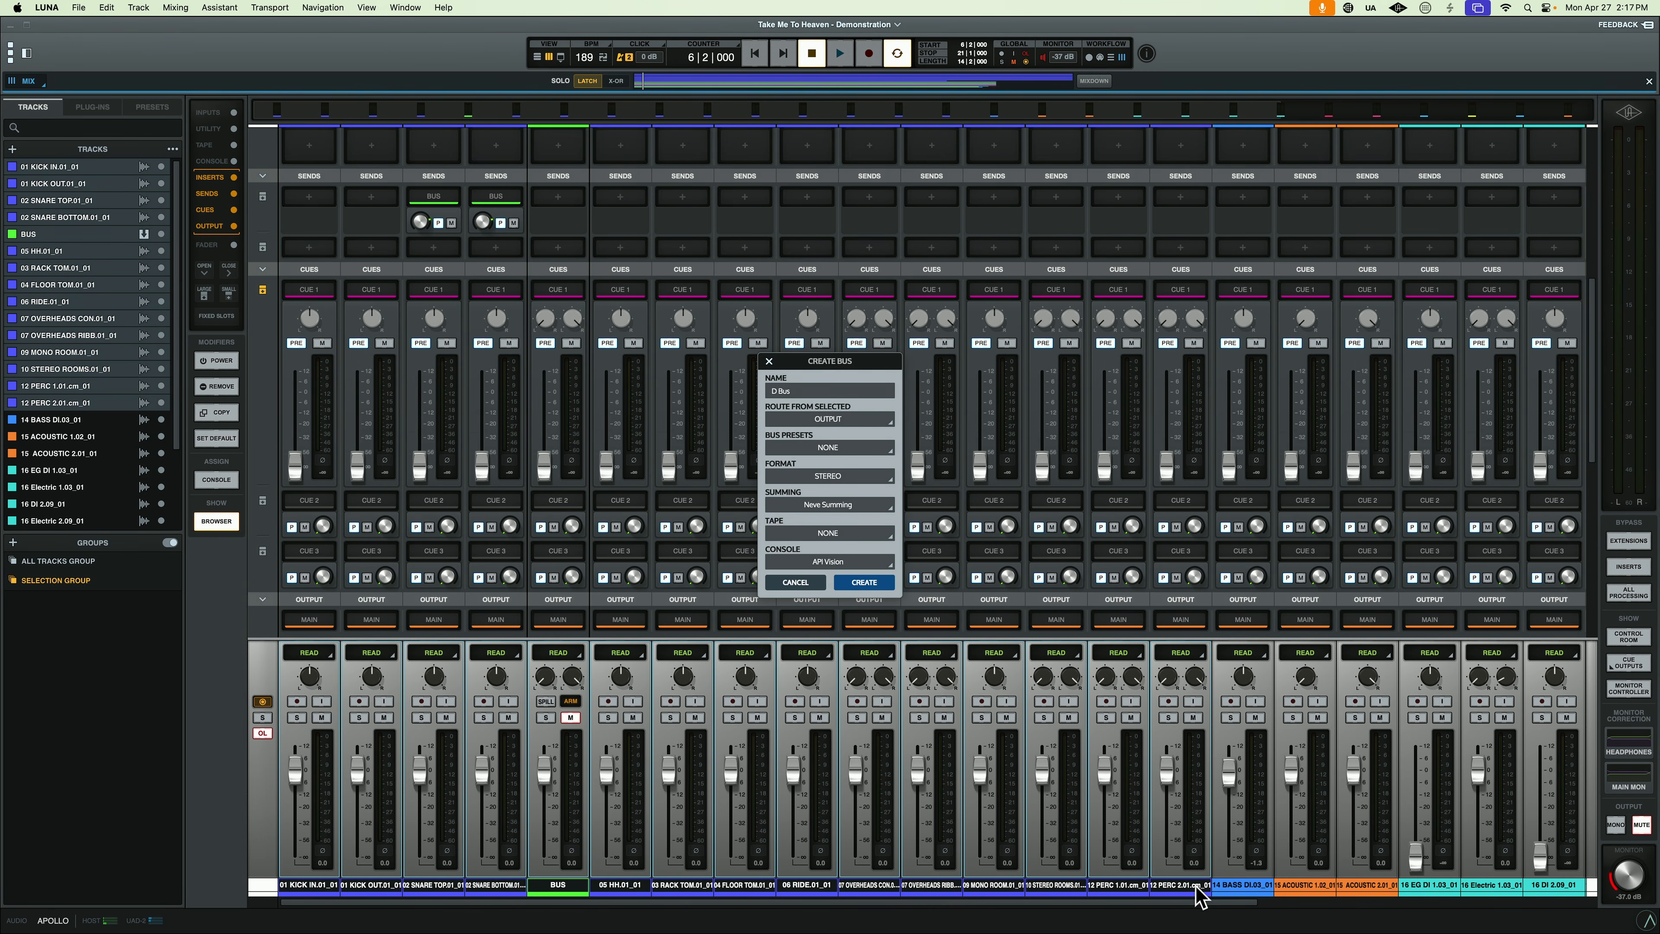
- Rename the bus beside the 14 BASS DI channel as Bass Bus
double_click(1207, 885)
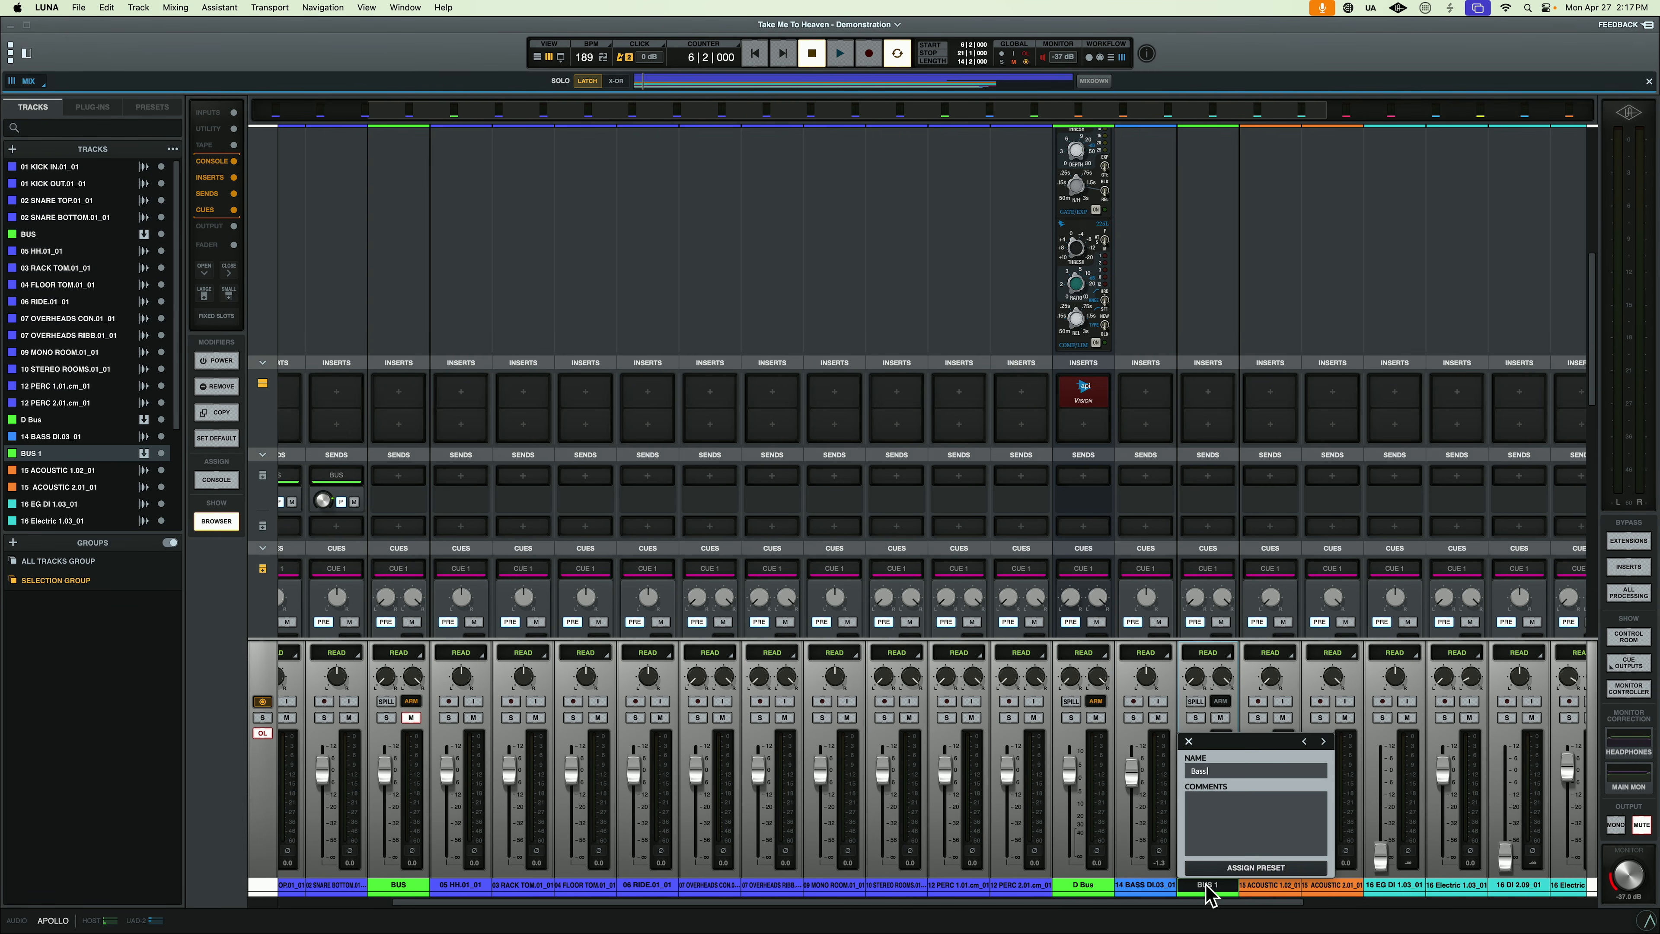
text(Bass Bus)
key(Return)
scroll(1212, 895, right, 4)
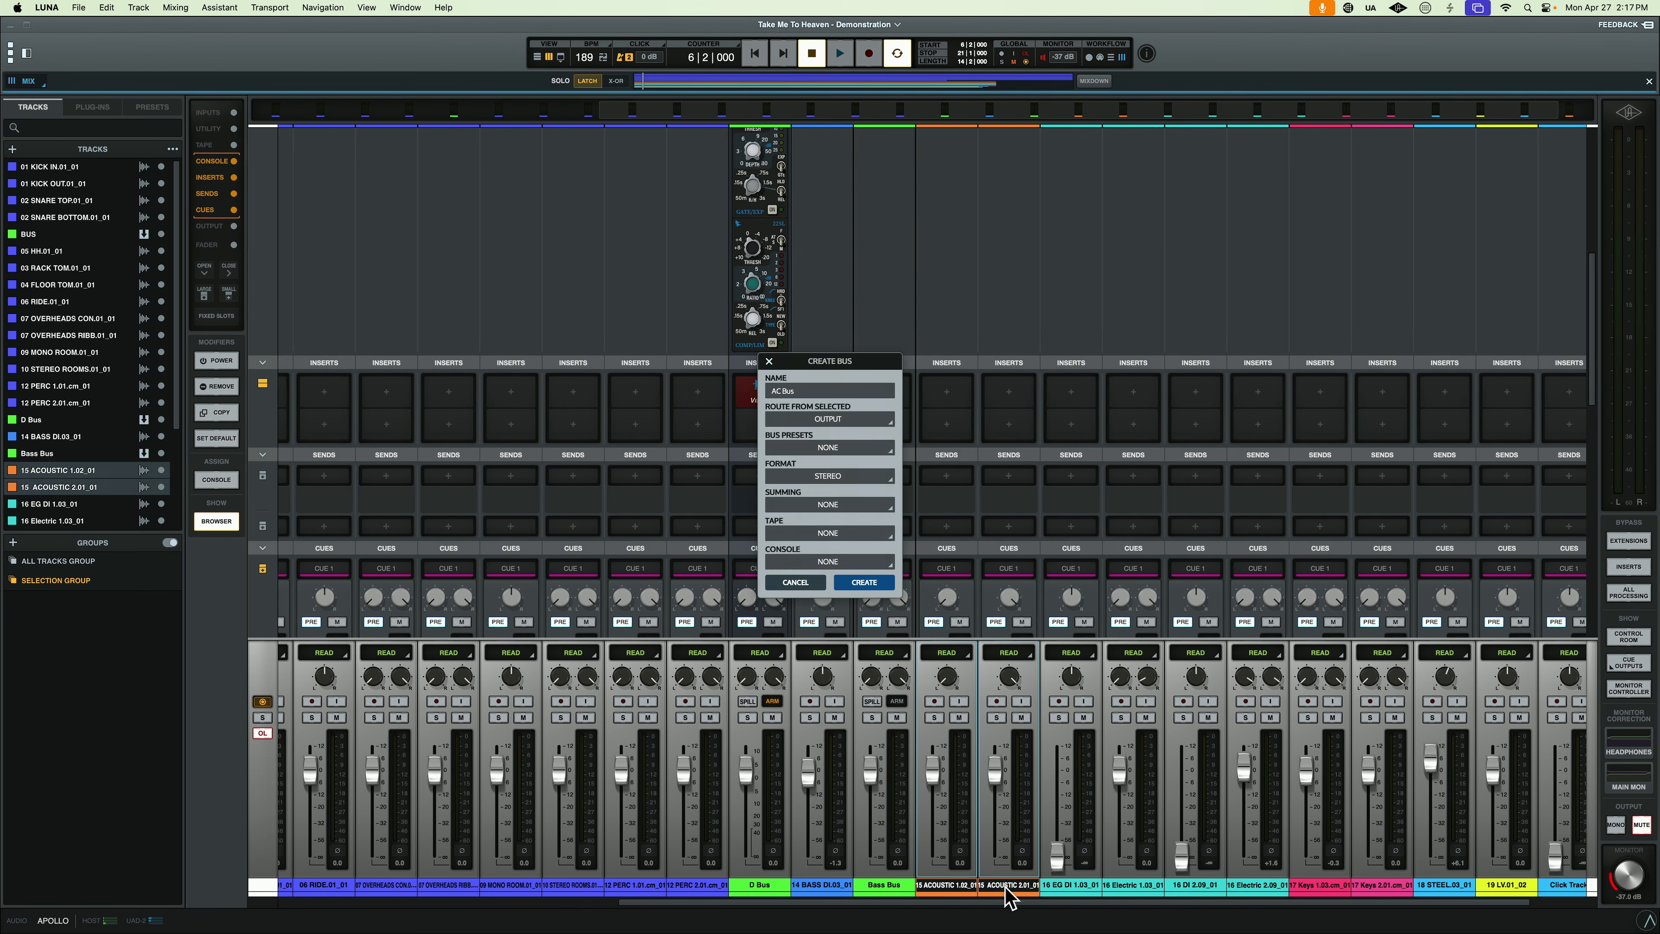
- Create the AC Bus for both acoustic channels, and route channels 16 EG DI 1.03 through 16 Electric 2.09 to a new bus named E Gits
key(Return)
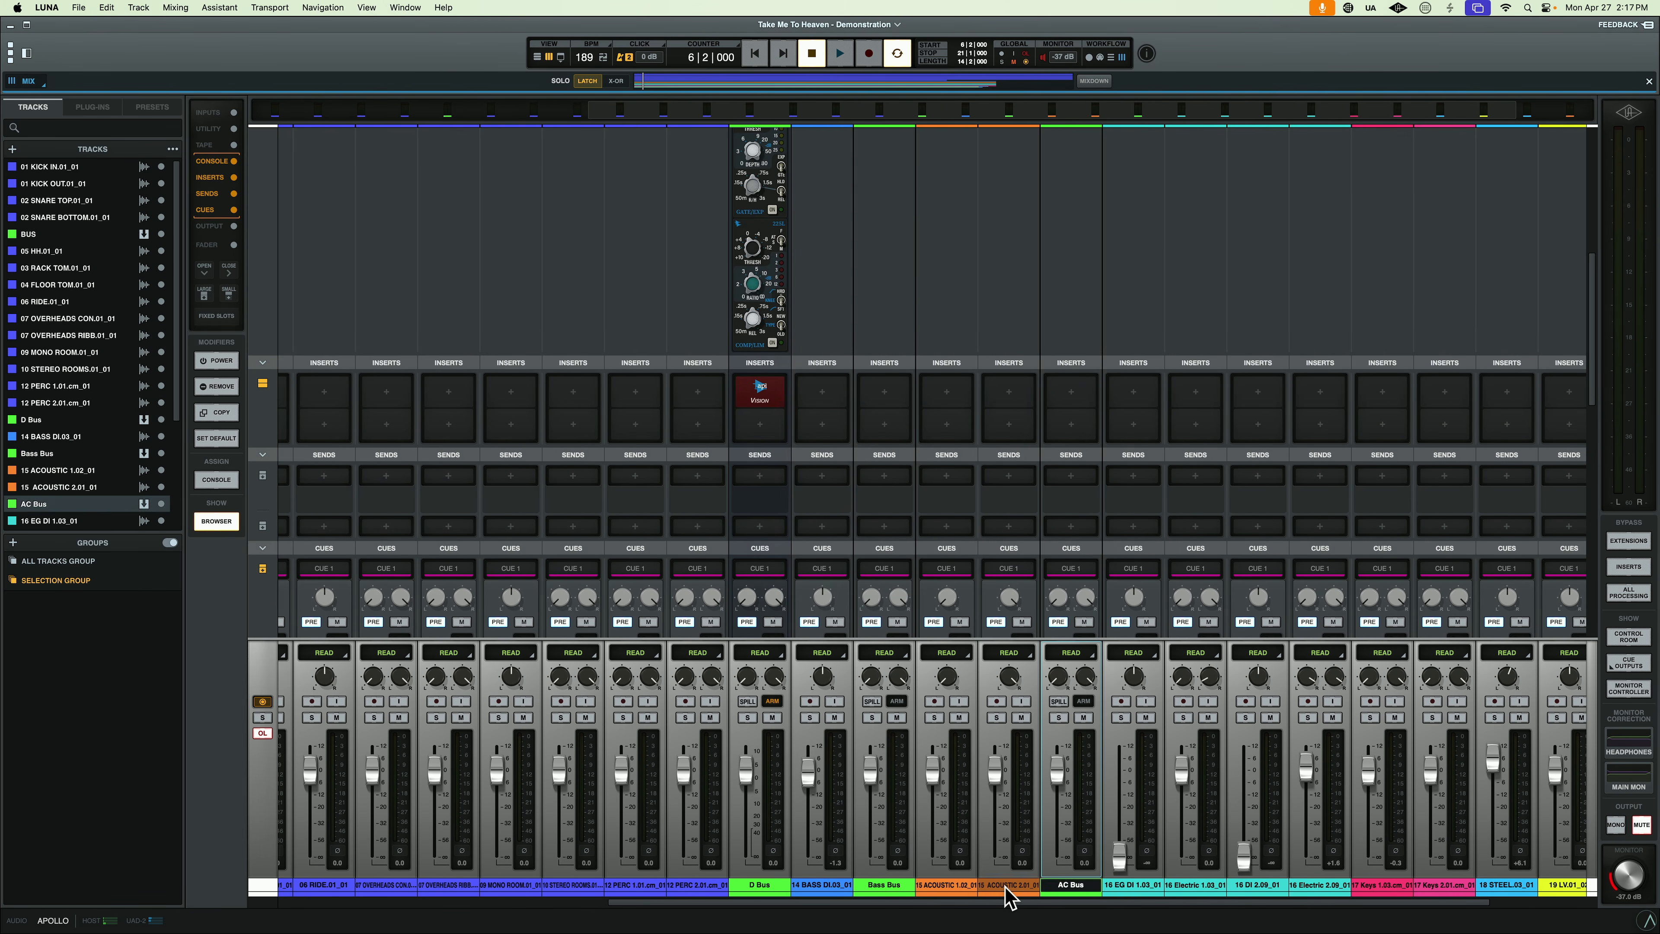
click(1123, 897)
shift+click(1337, 901)
text(E G)
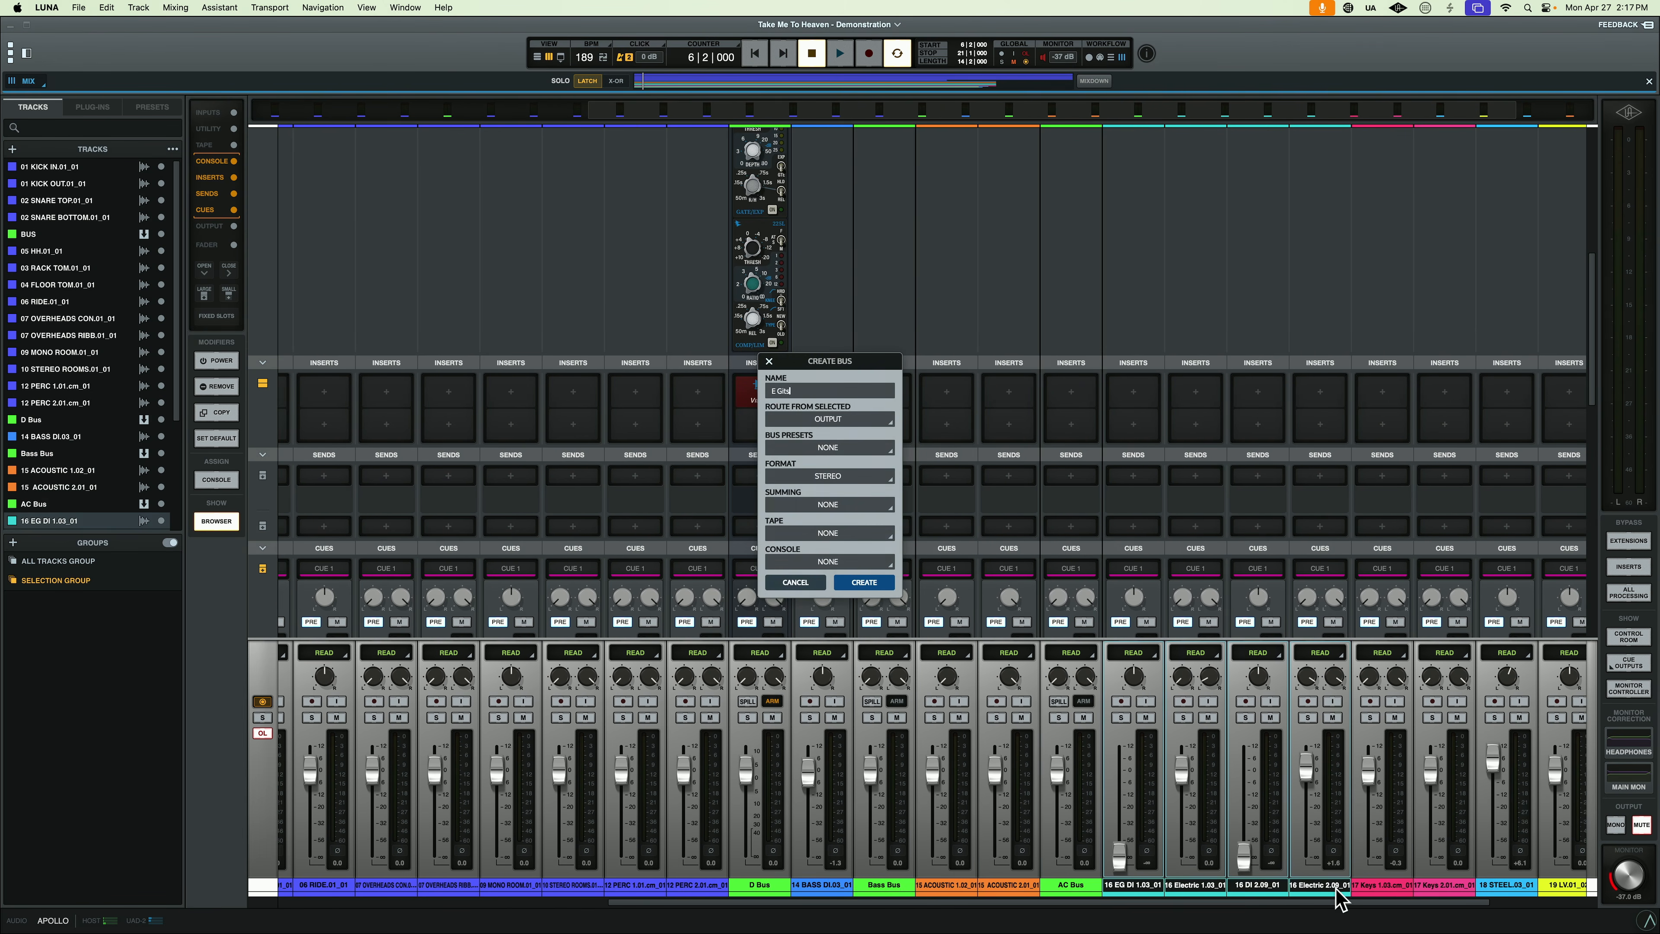
text(its)
key(Return)
- Create stereo output buses named Keys BUs for the two 17 Keys channels and Steel Bus for the 18 STEEL channel
key(super+shift+b)
text(Keys BUs)
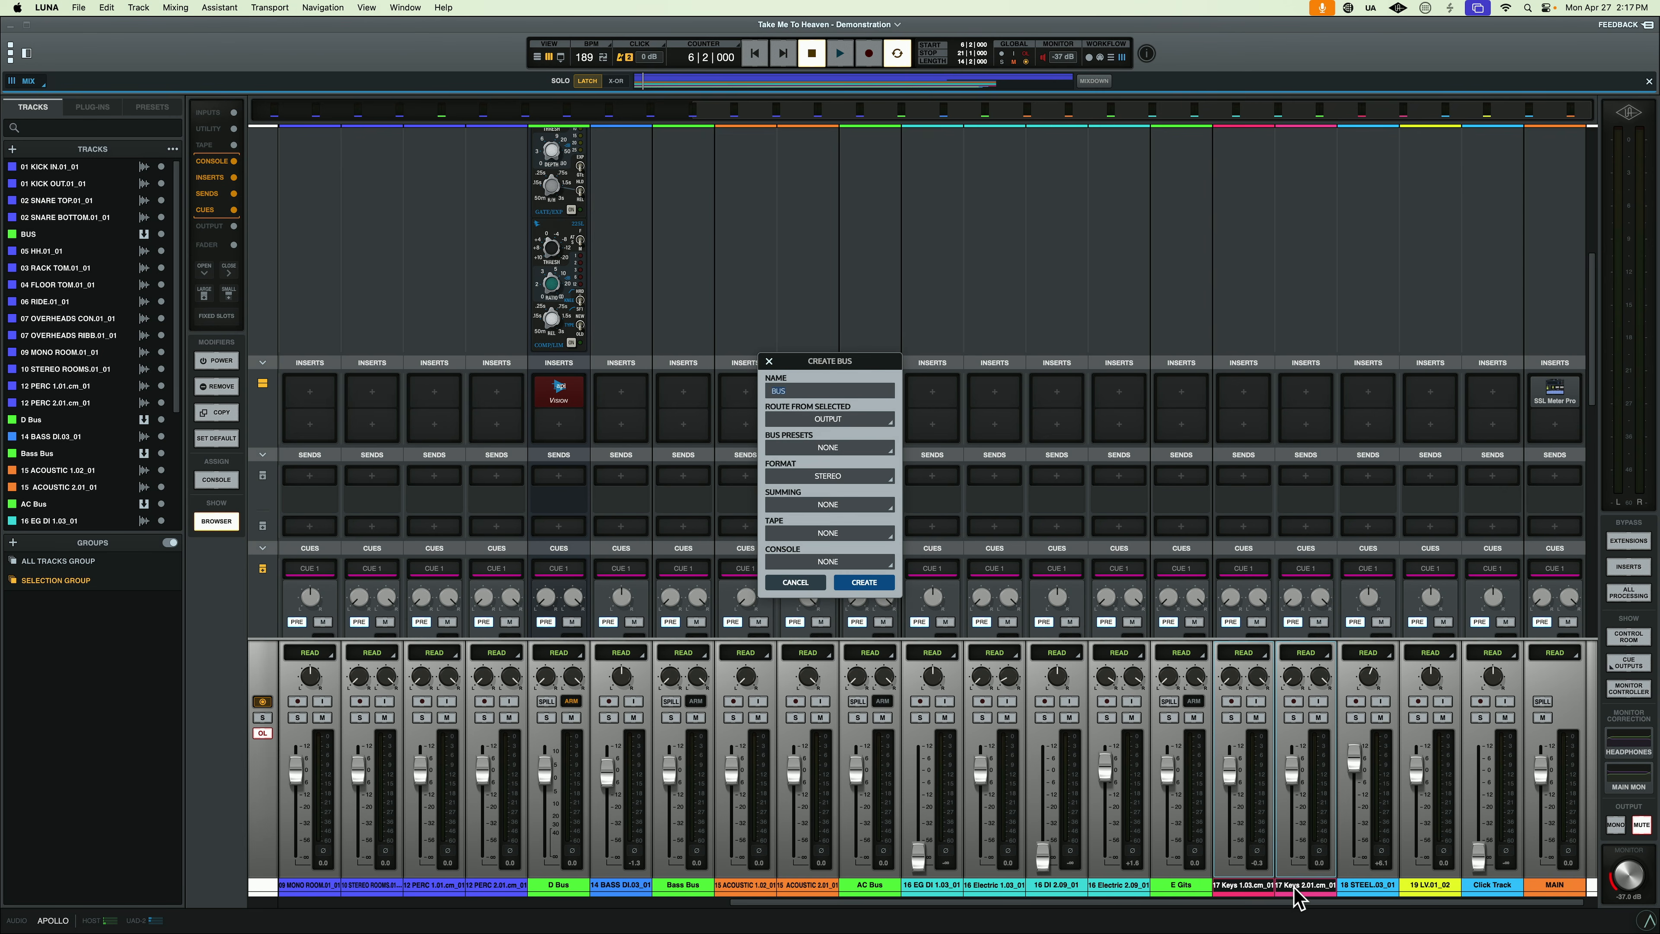
key(Return)
click(1366, 888)
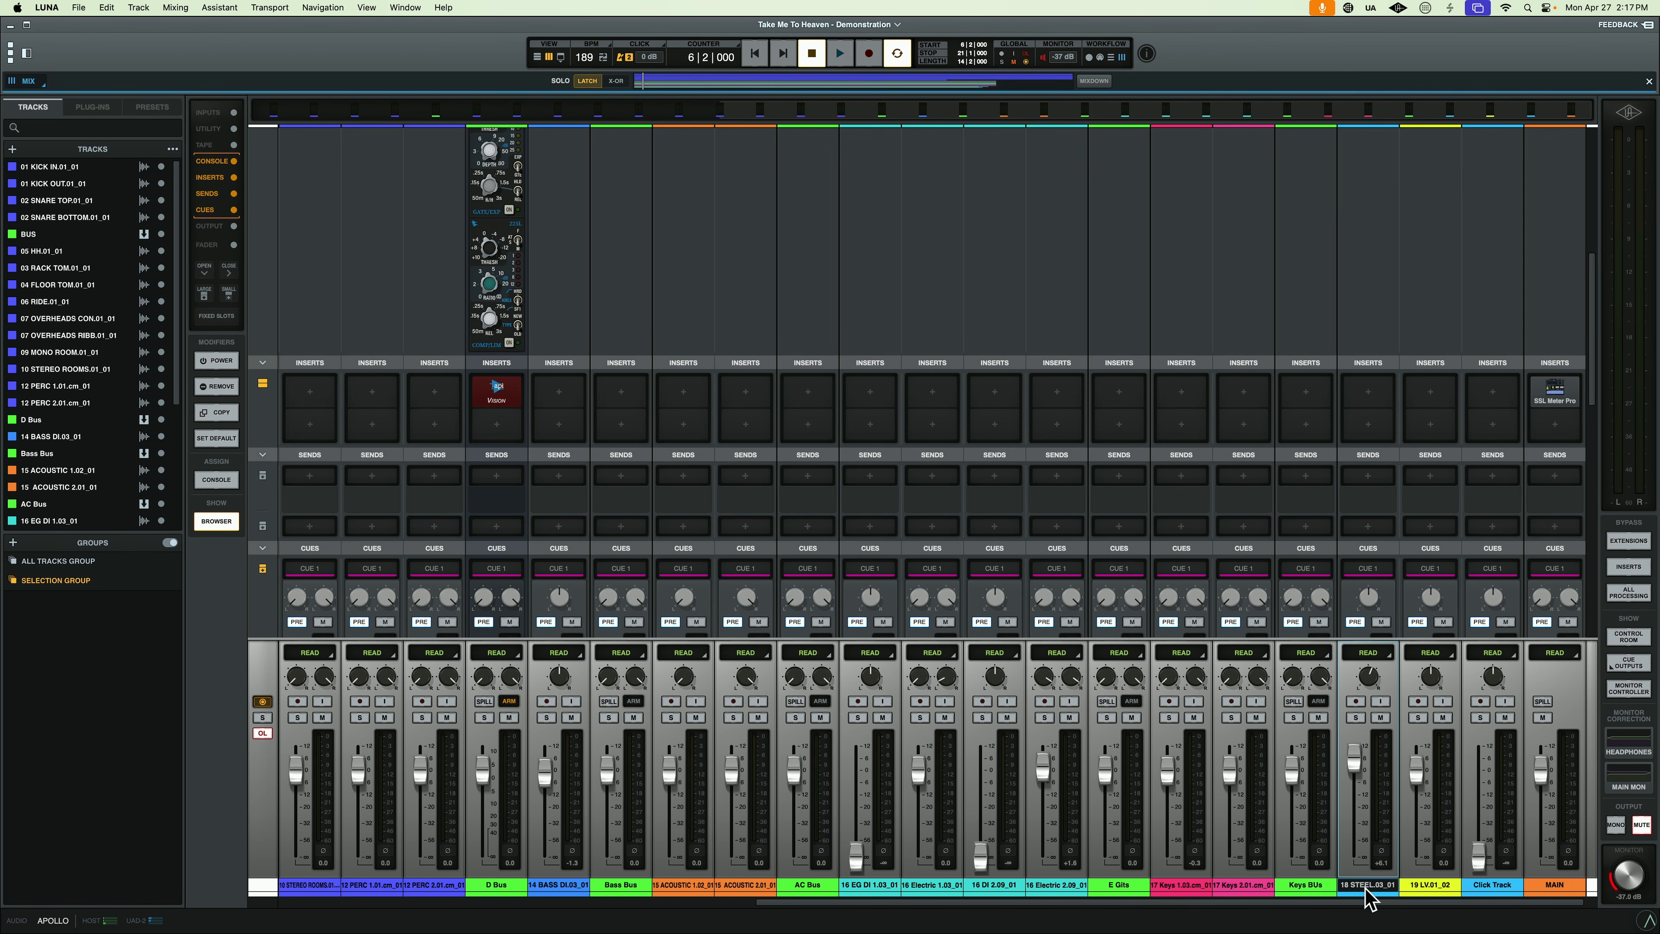
key(super+shift+b)
text(Steel Bus)
key(Return)
- Route the 19 LV channel to a new stereo output bus named Vox Bus
click(1425, 897)
key(super+shift+b)
text(Vo)
text(x Bus)
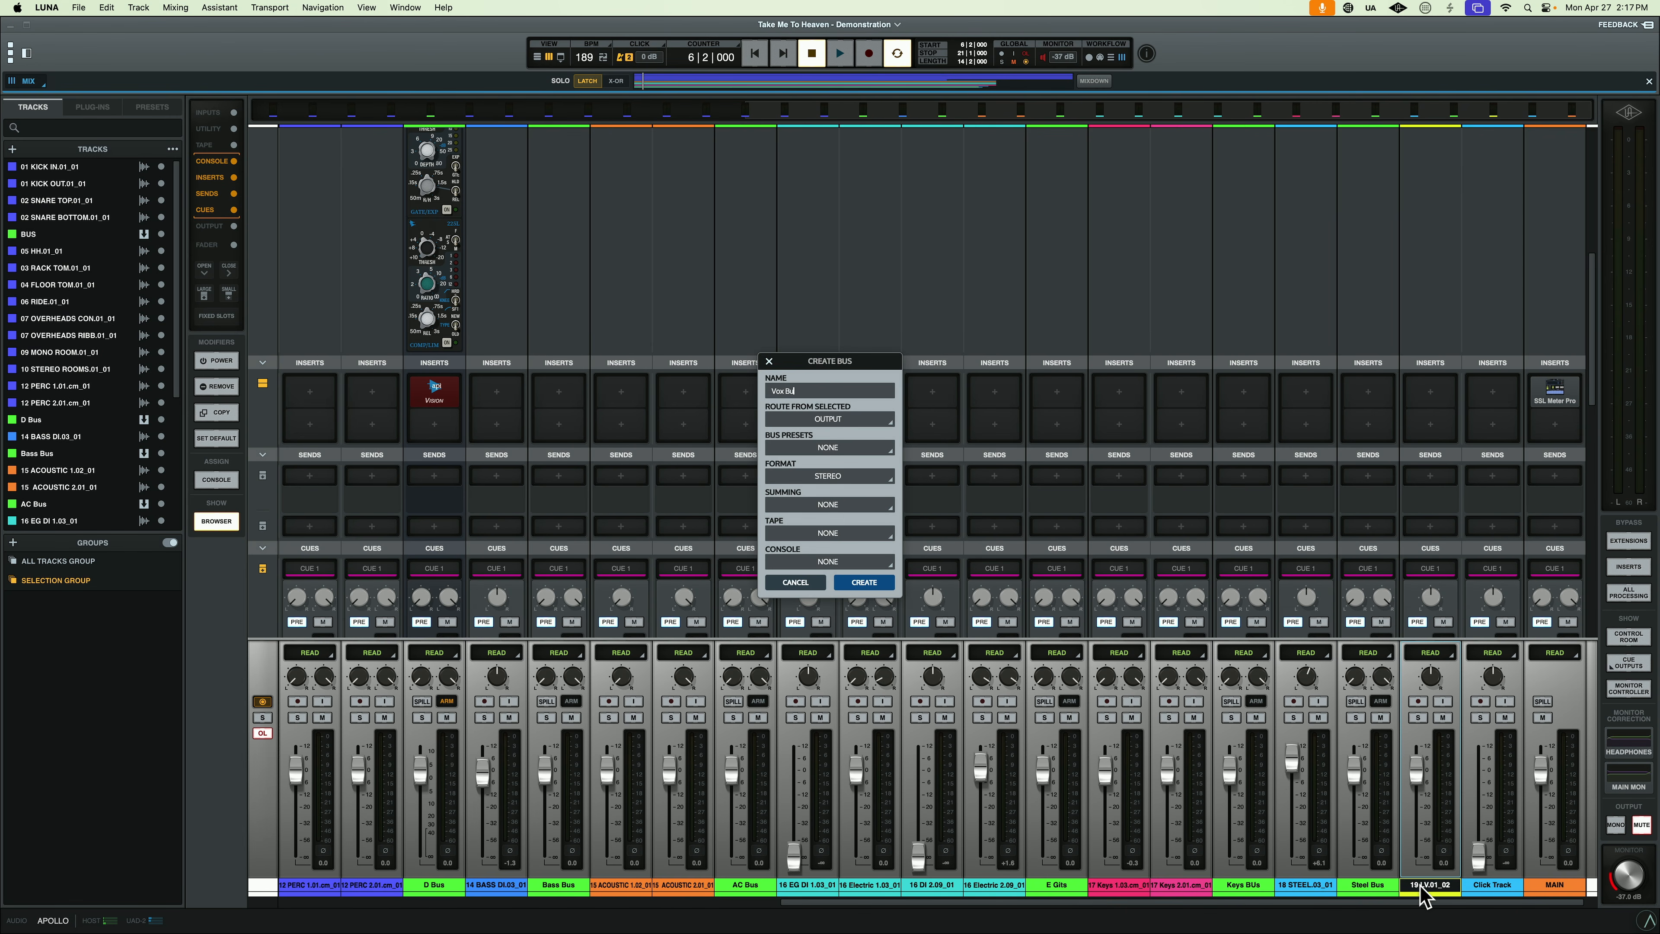
key(Return)
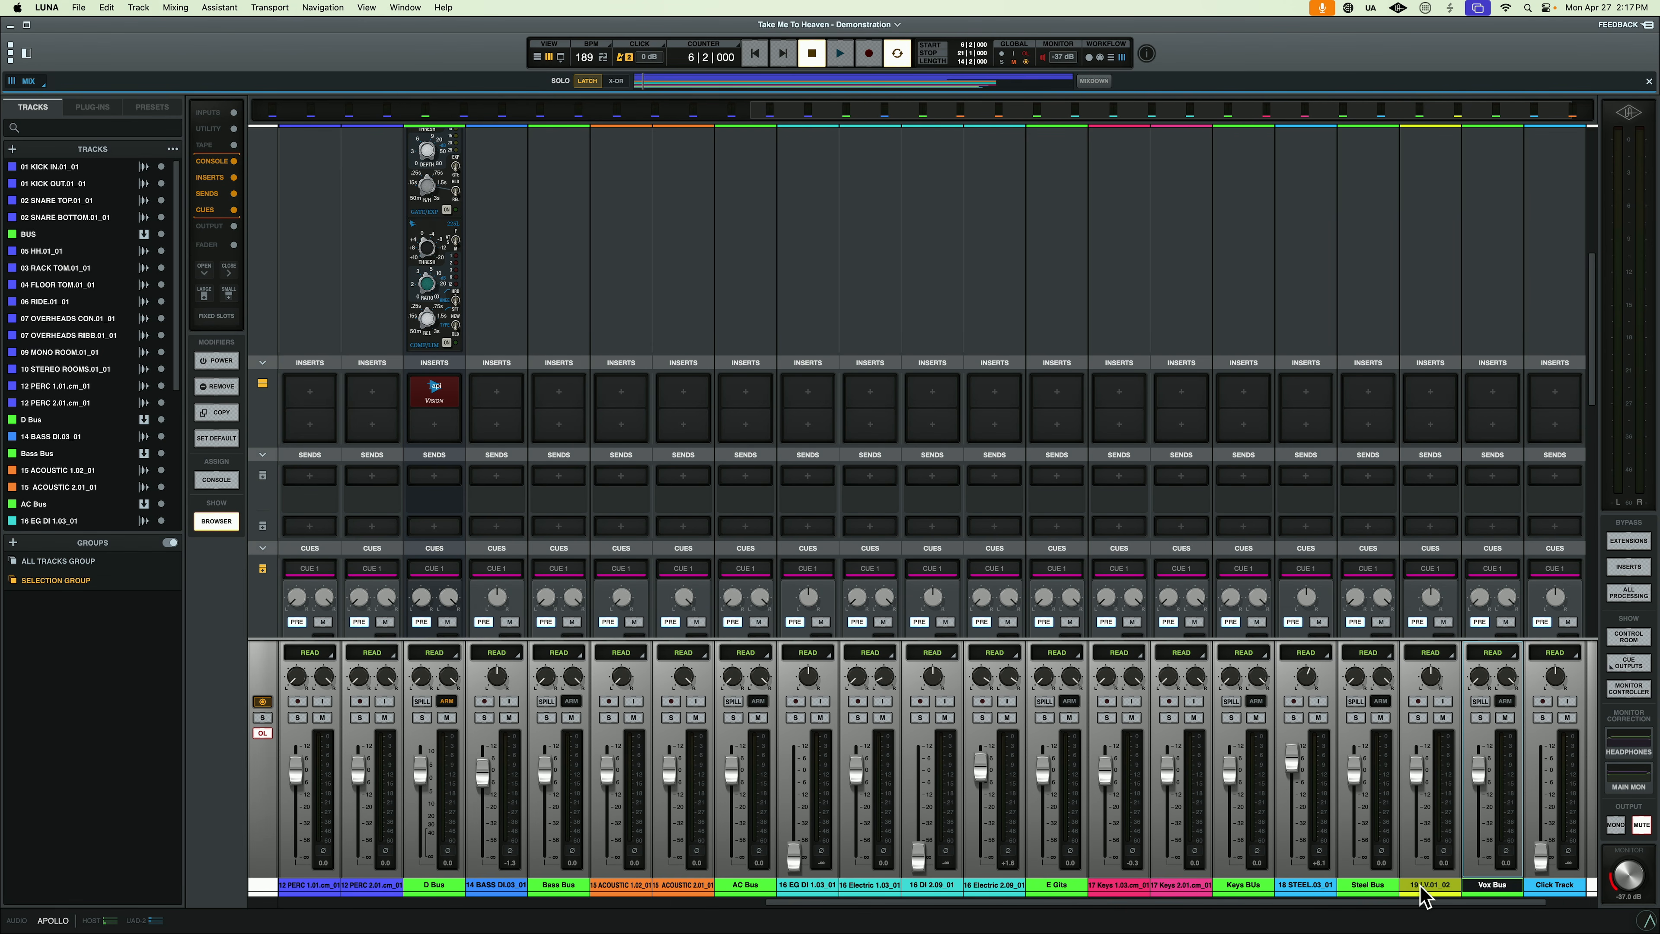
- Spill the MAIN channel to show only what feeds it, and play the song through the buses
scroll(1425, 882, right, 2)
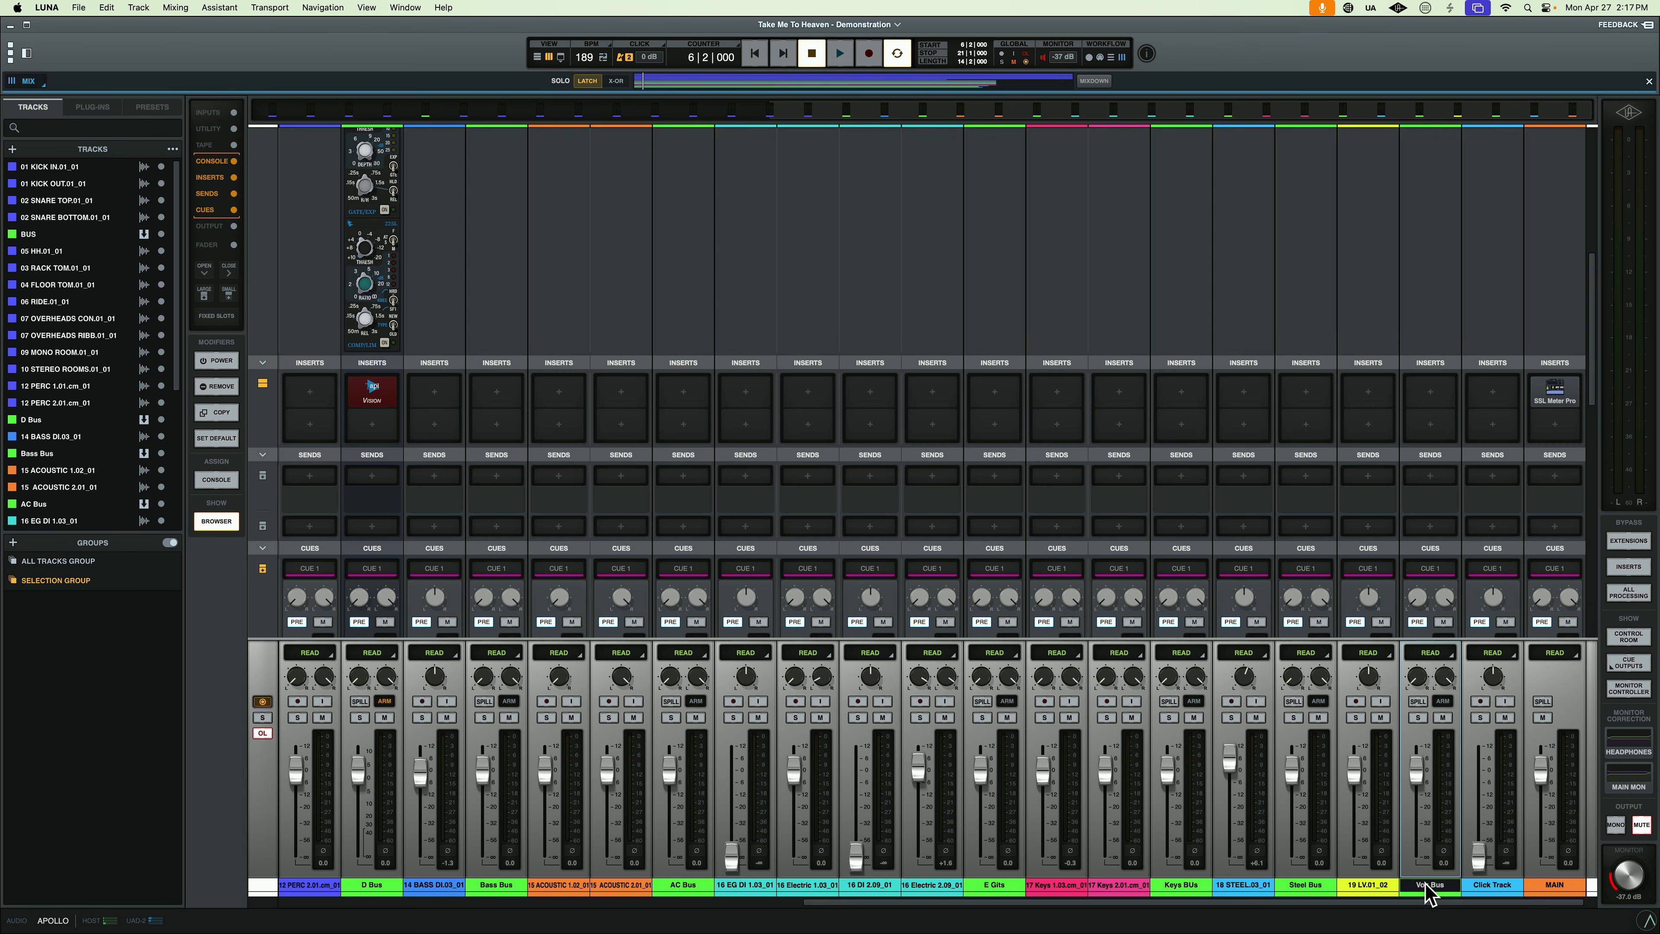
scroll(1425, 882, left, 15)
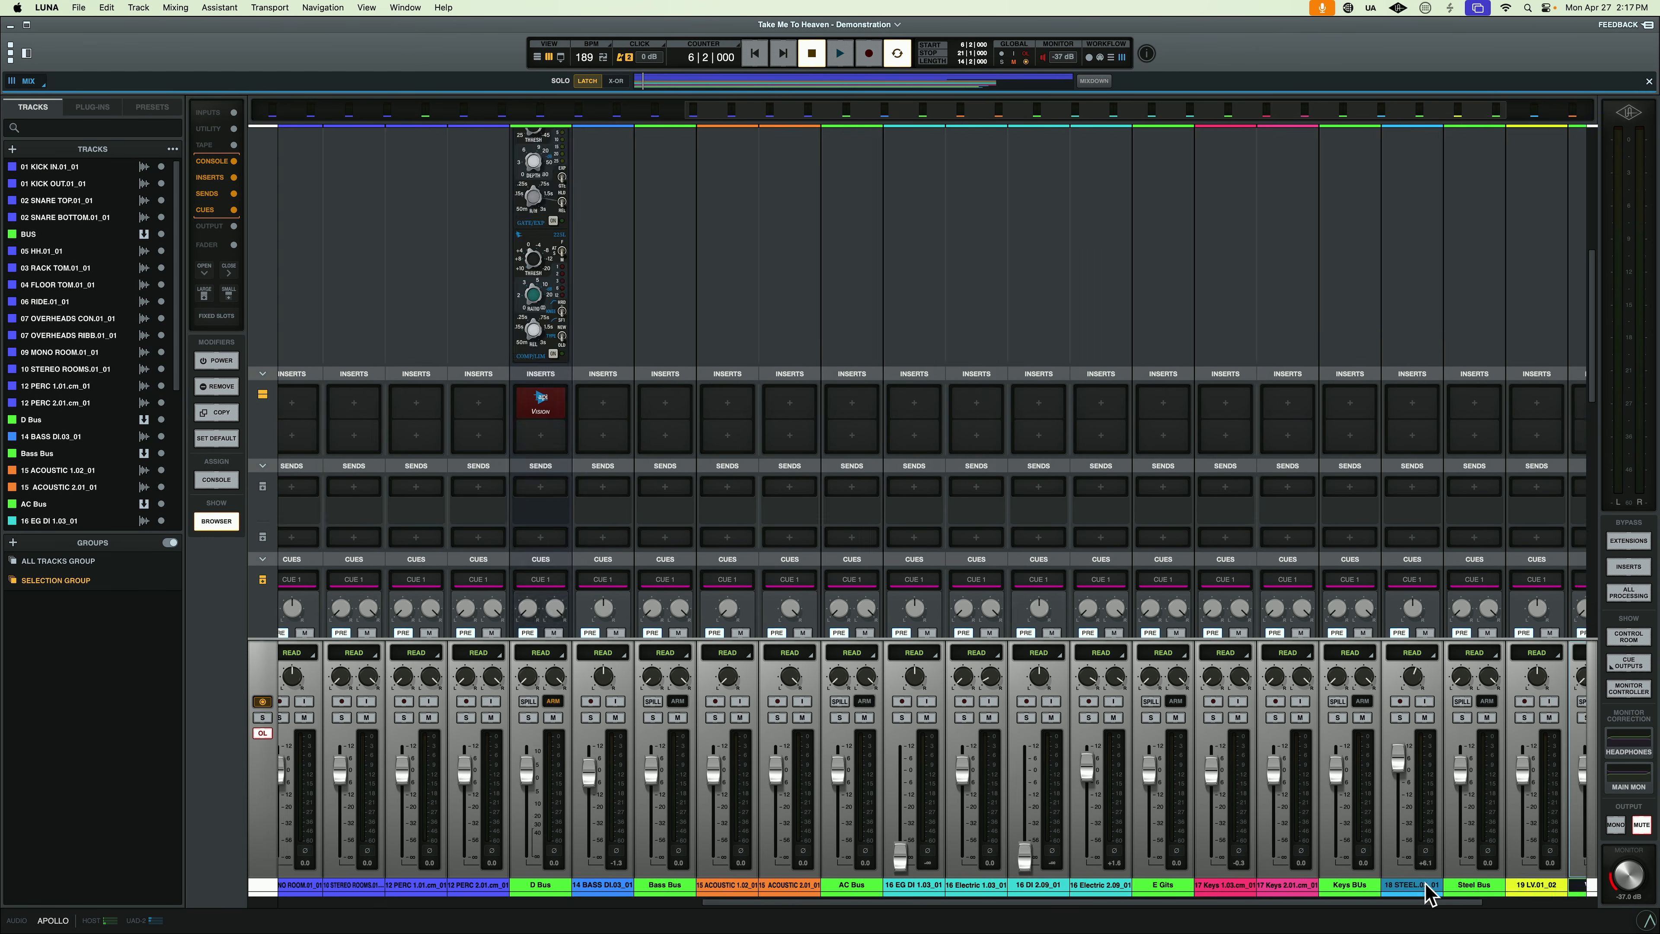
scroll(1425, 887, right, 14)
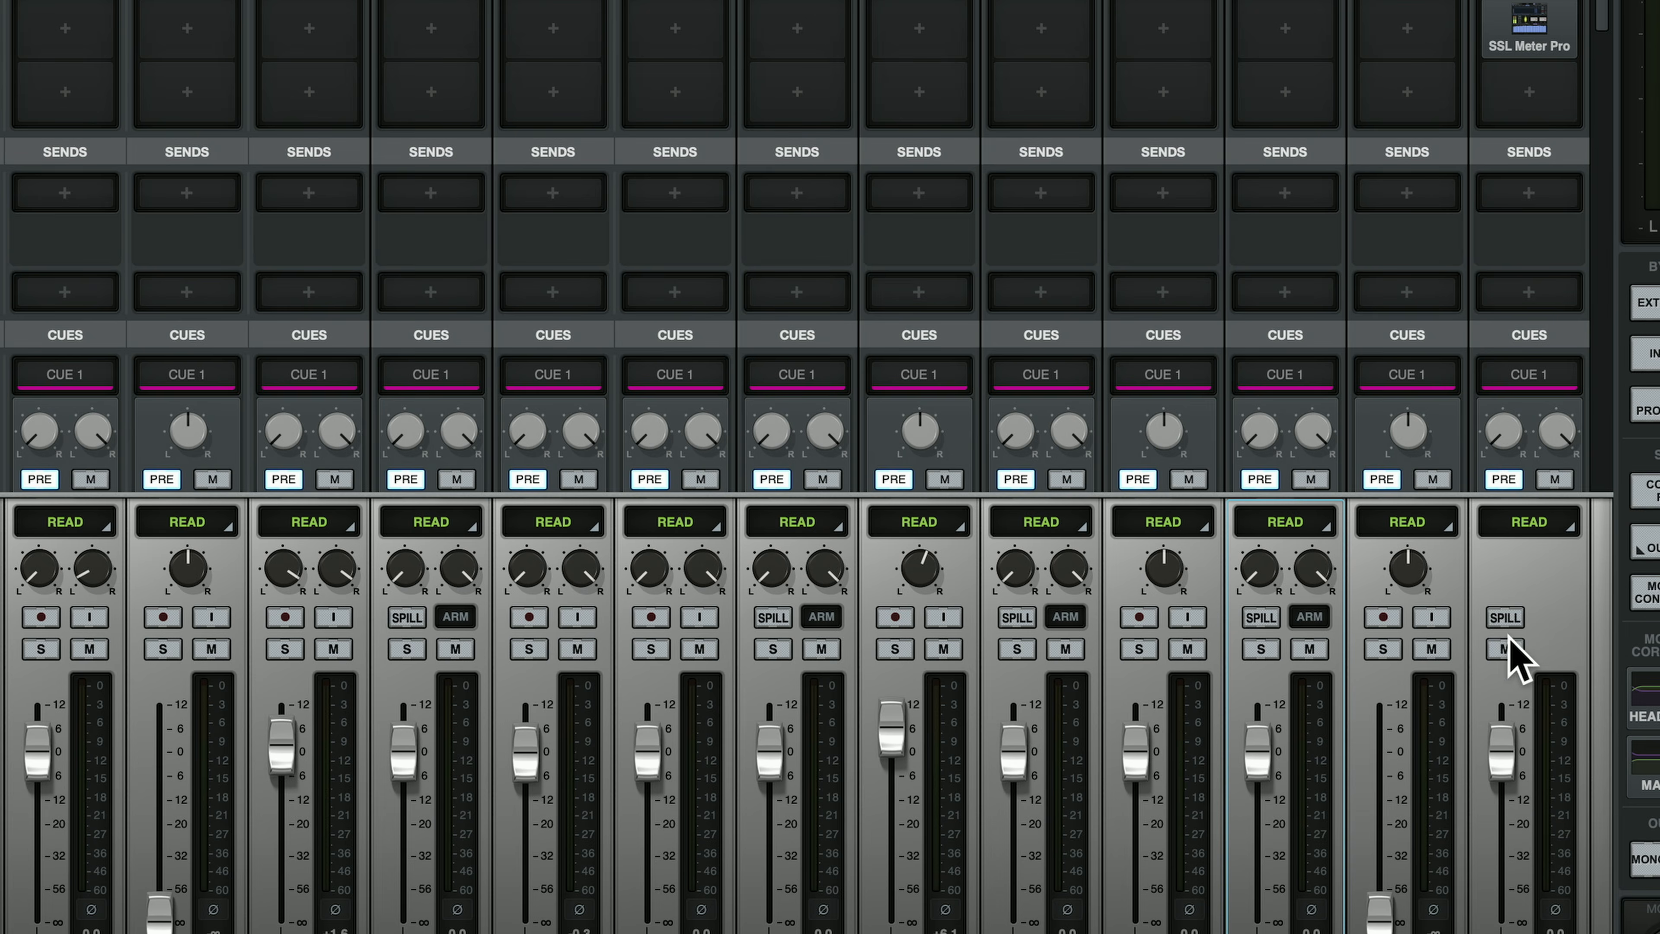
click(1503, 617)
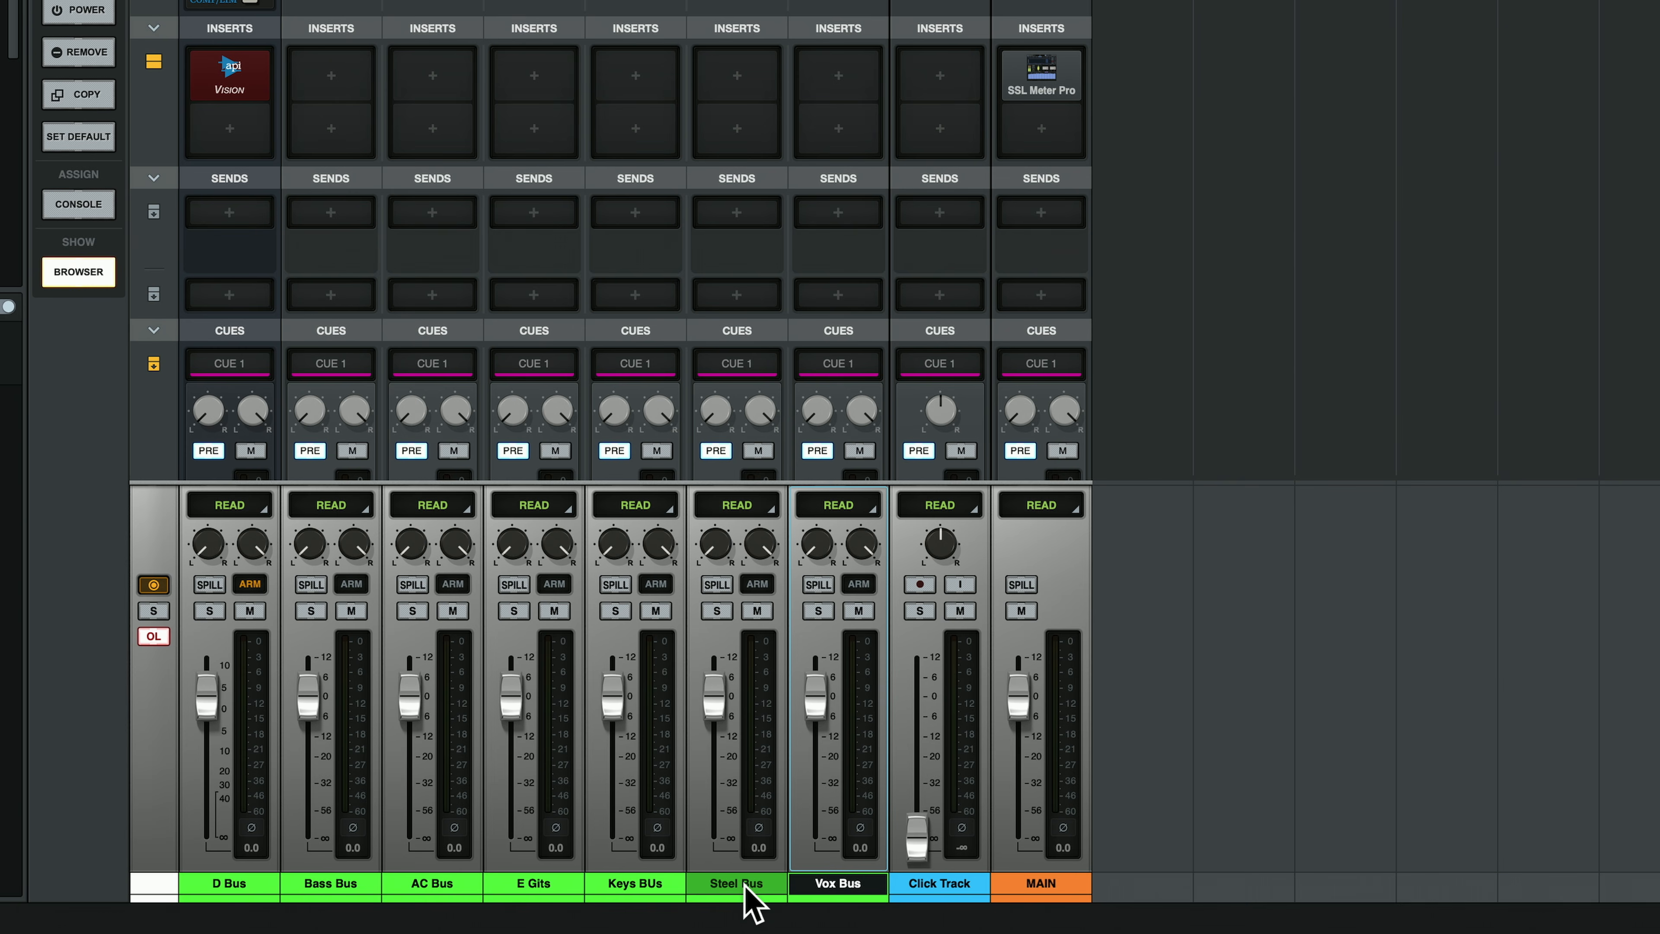
click(811, 790)
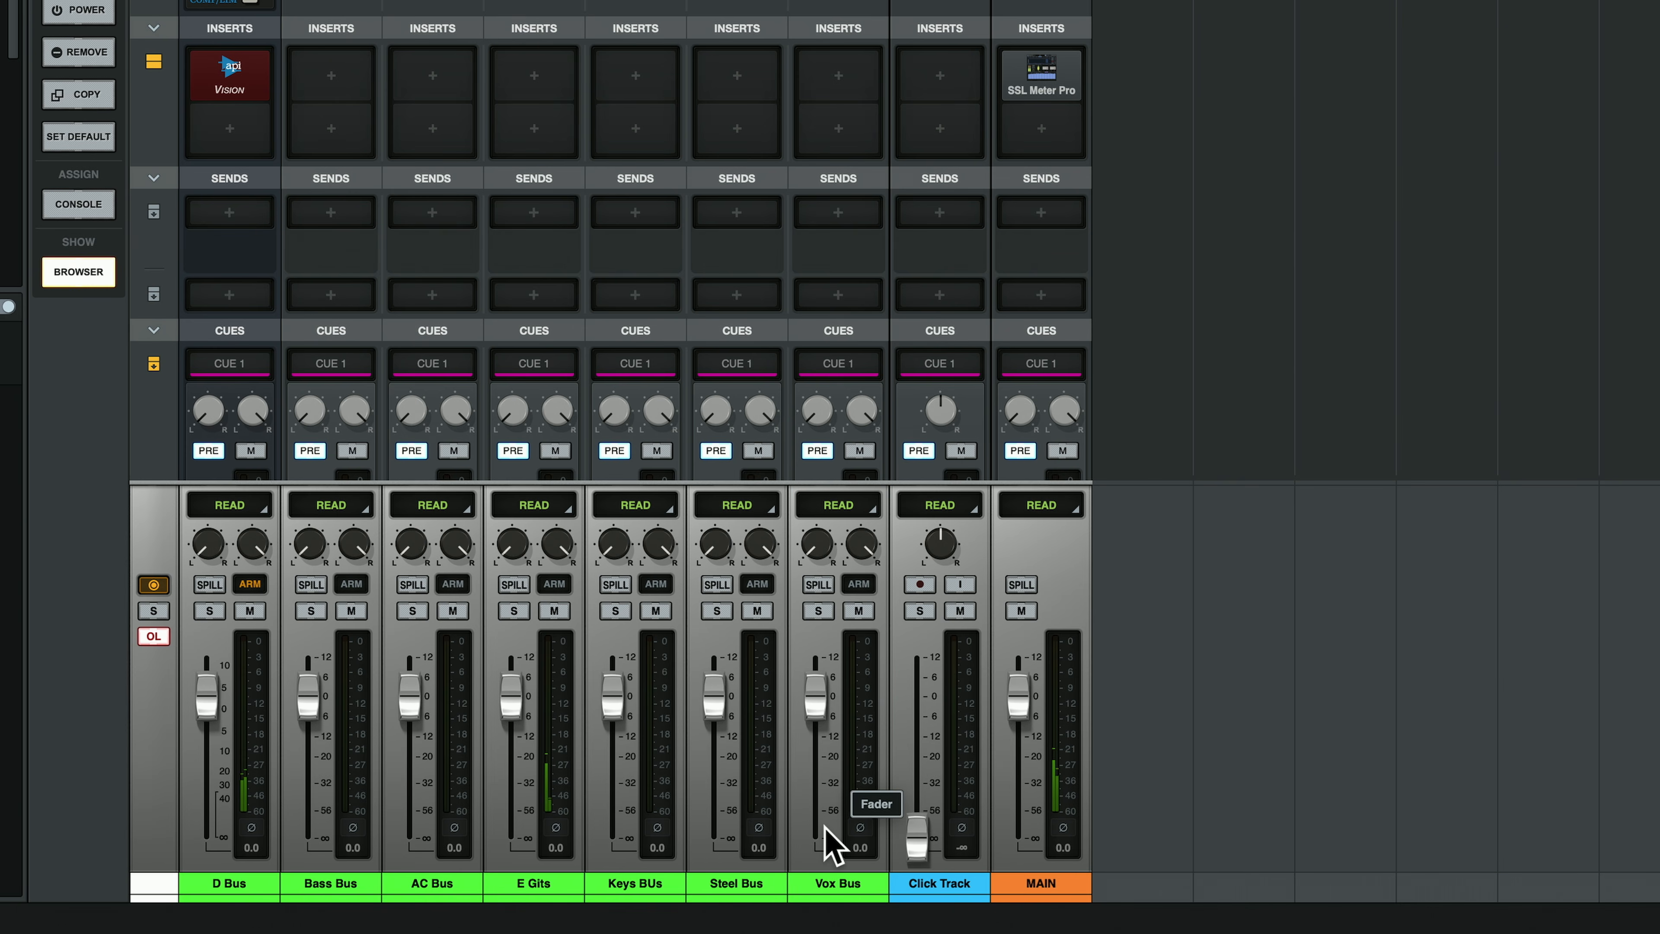
key(space)
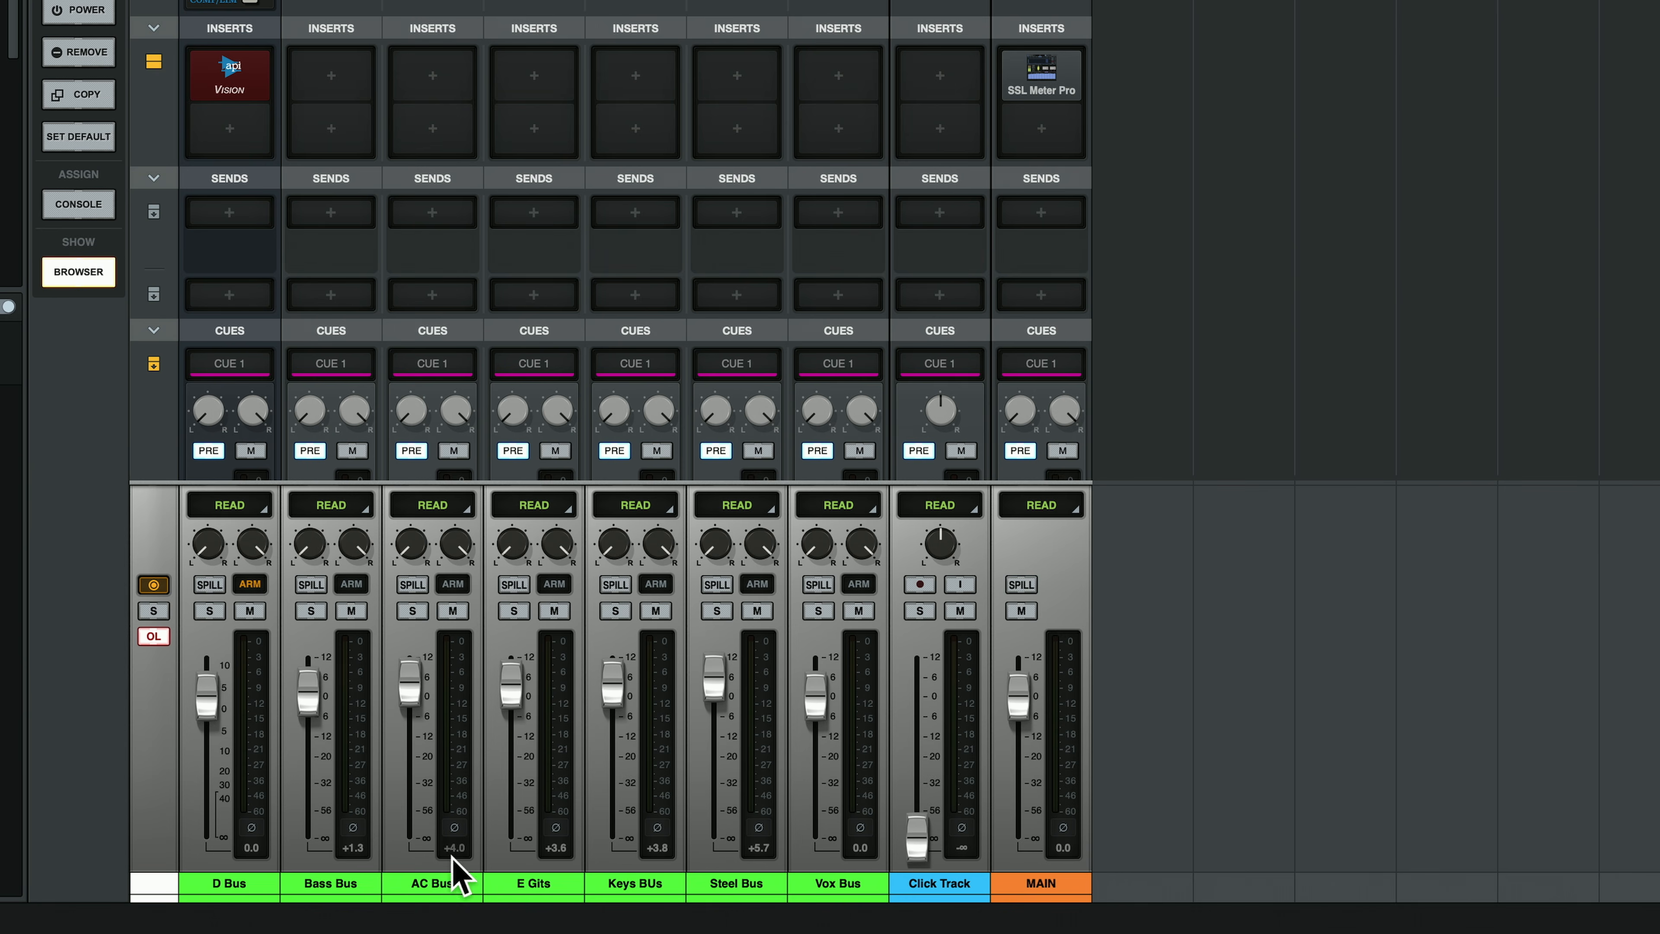
- Spill AC Bus to show only the two acoustic channels routed into it
click(417, 586)
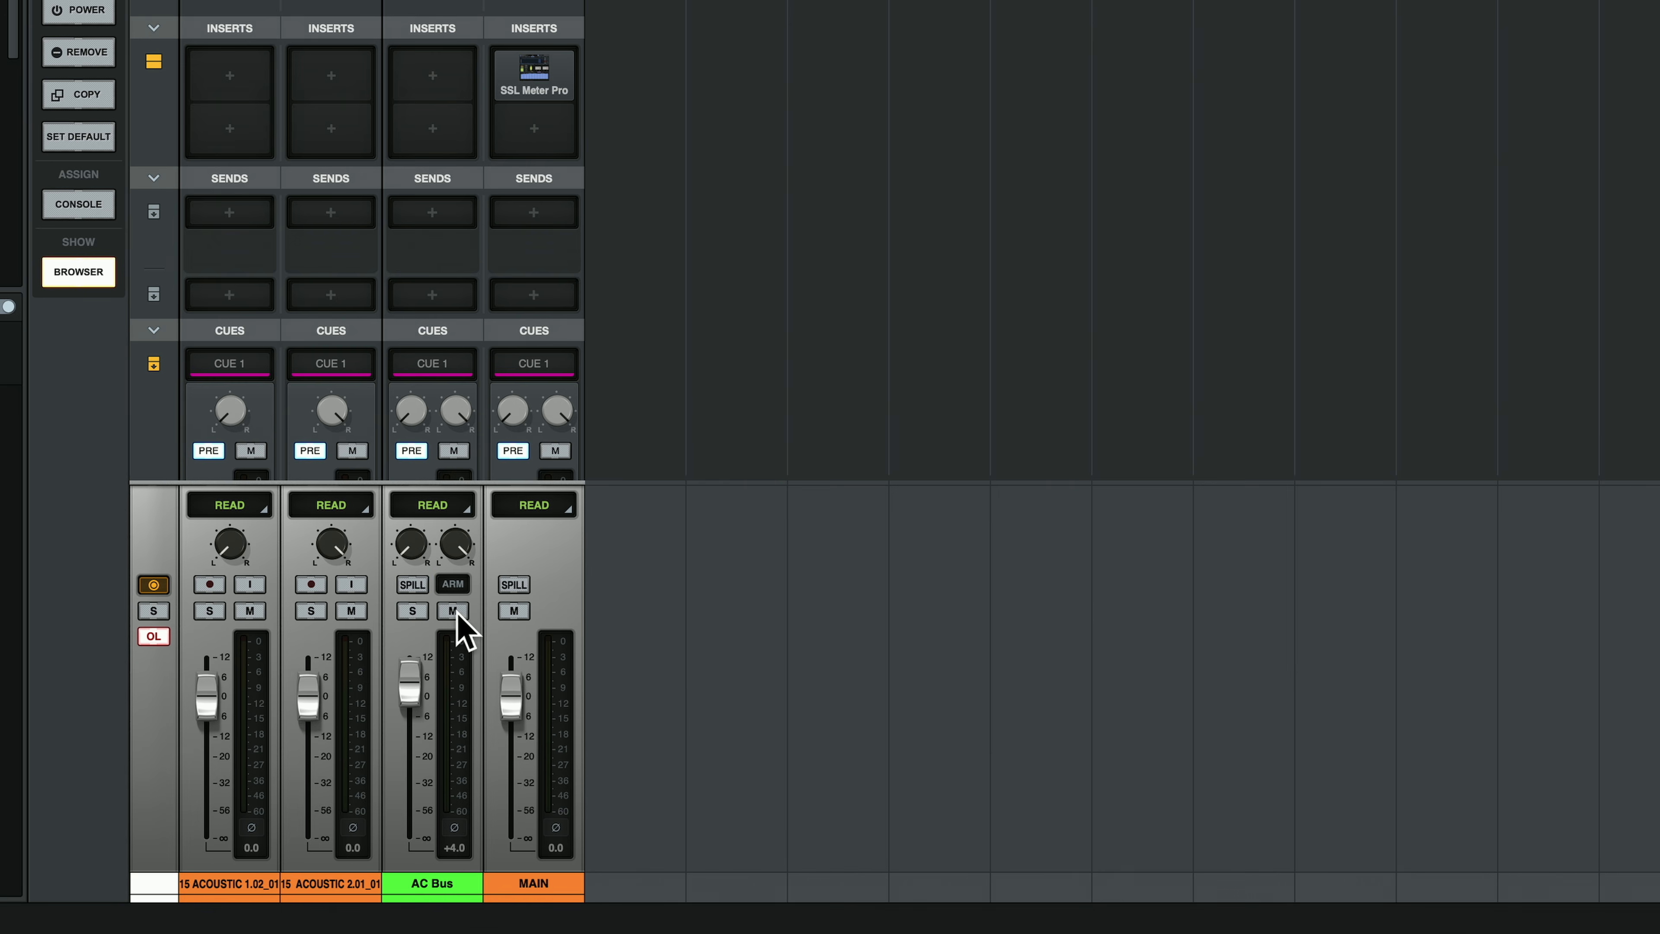
click(545, 885)
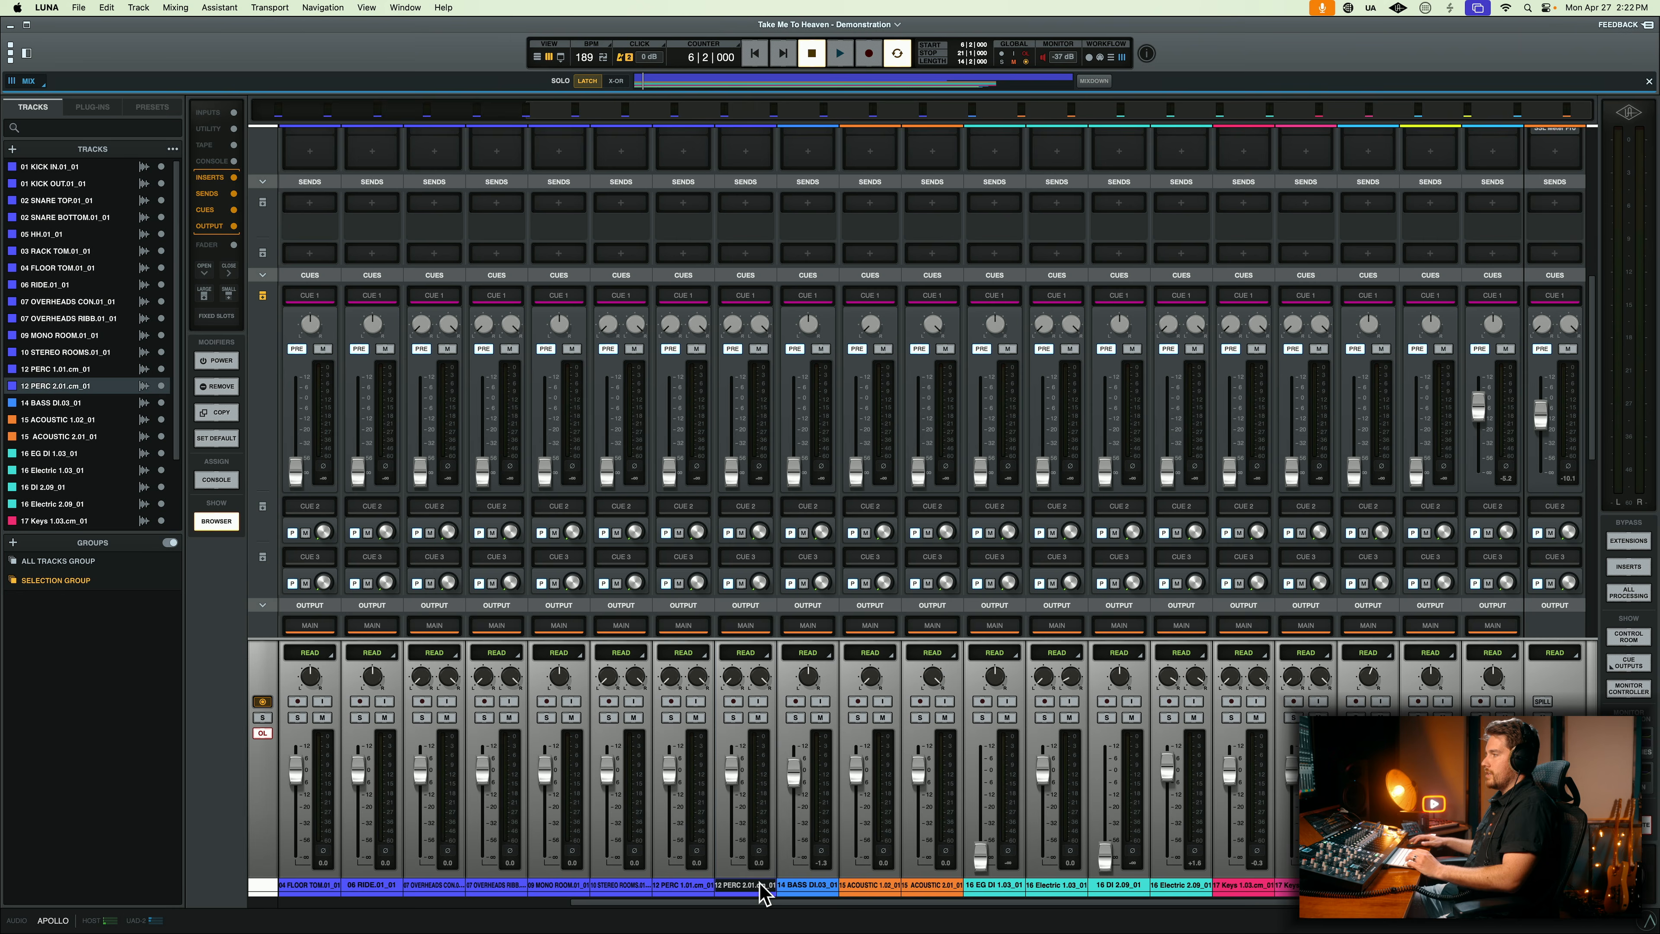
- Select channels 01 KICK IN through 12 PERC 2.01 and create a plain stereo output bus named D Bus
click(760, 886)
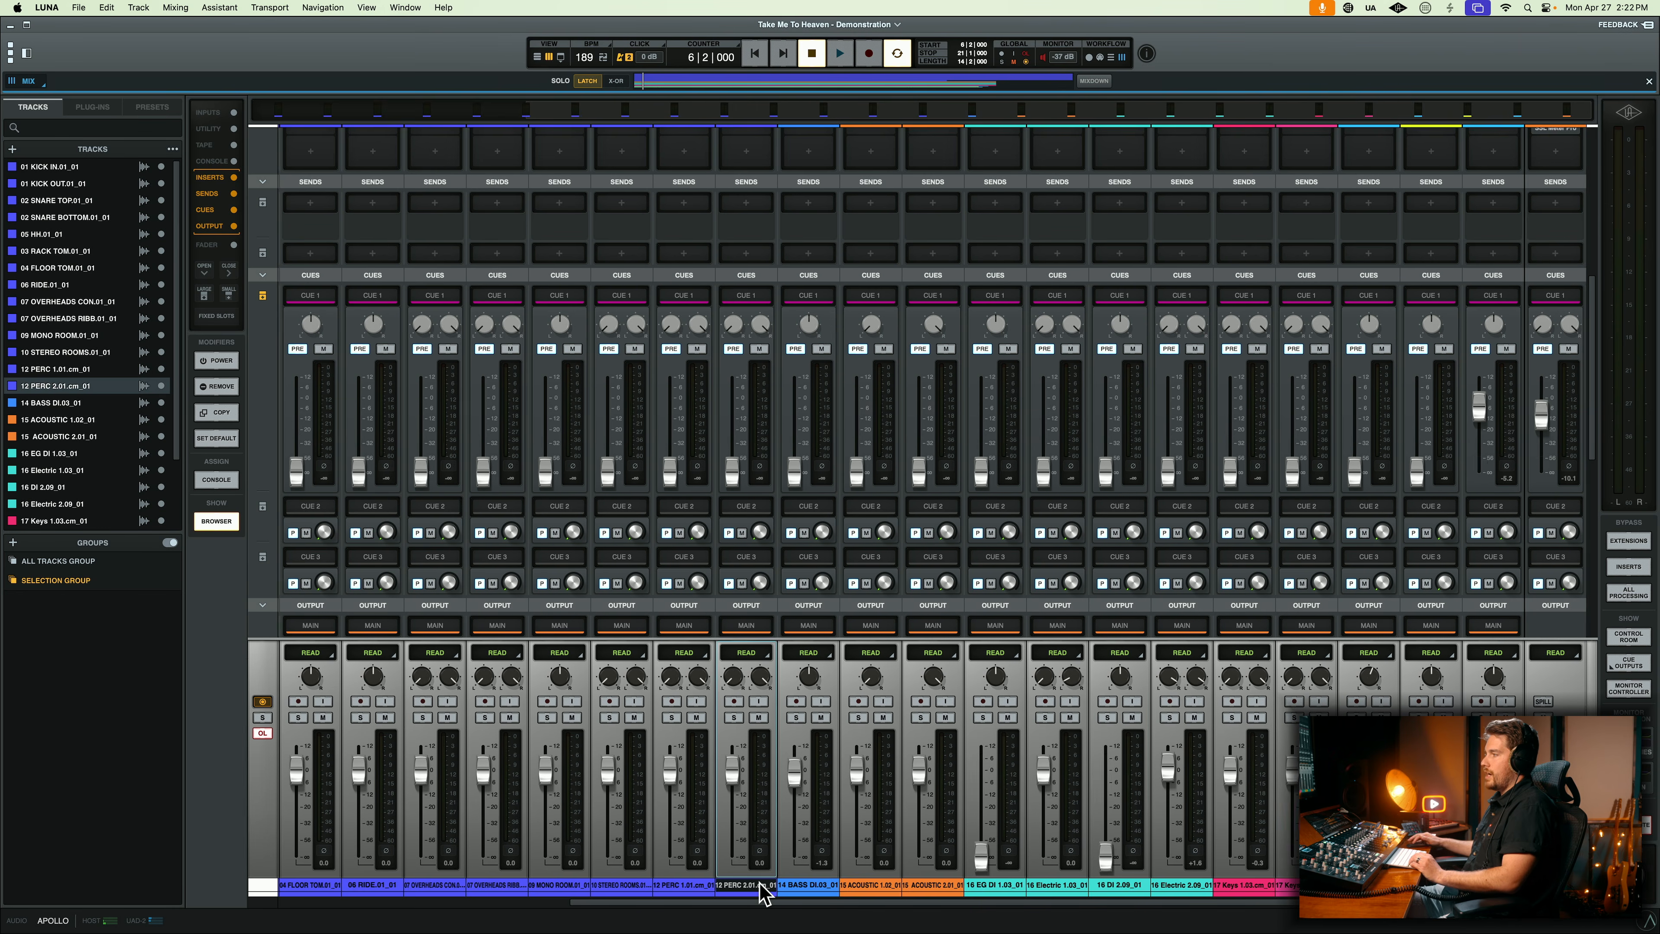
scroll(760, 897, left, 3)
shift+click(327, 890)
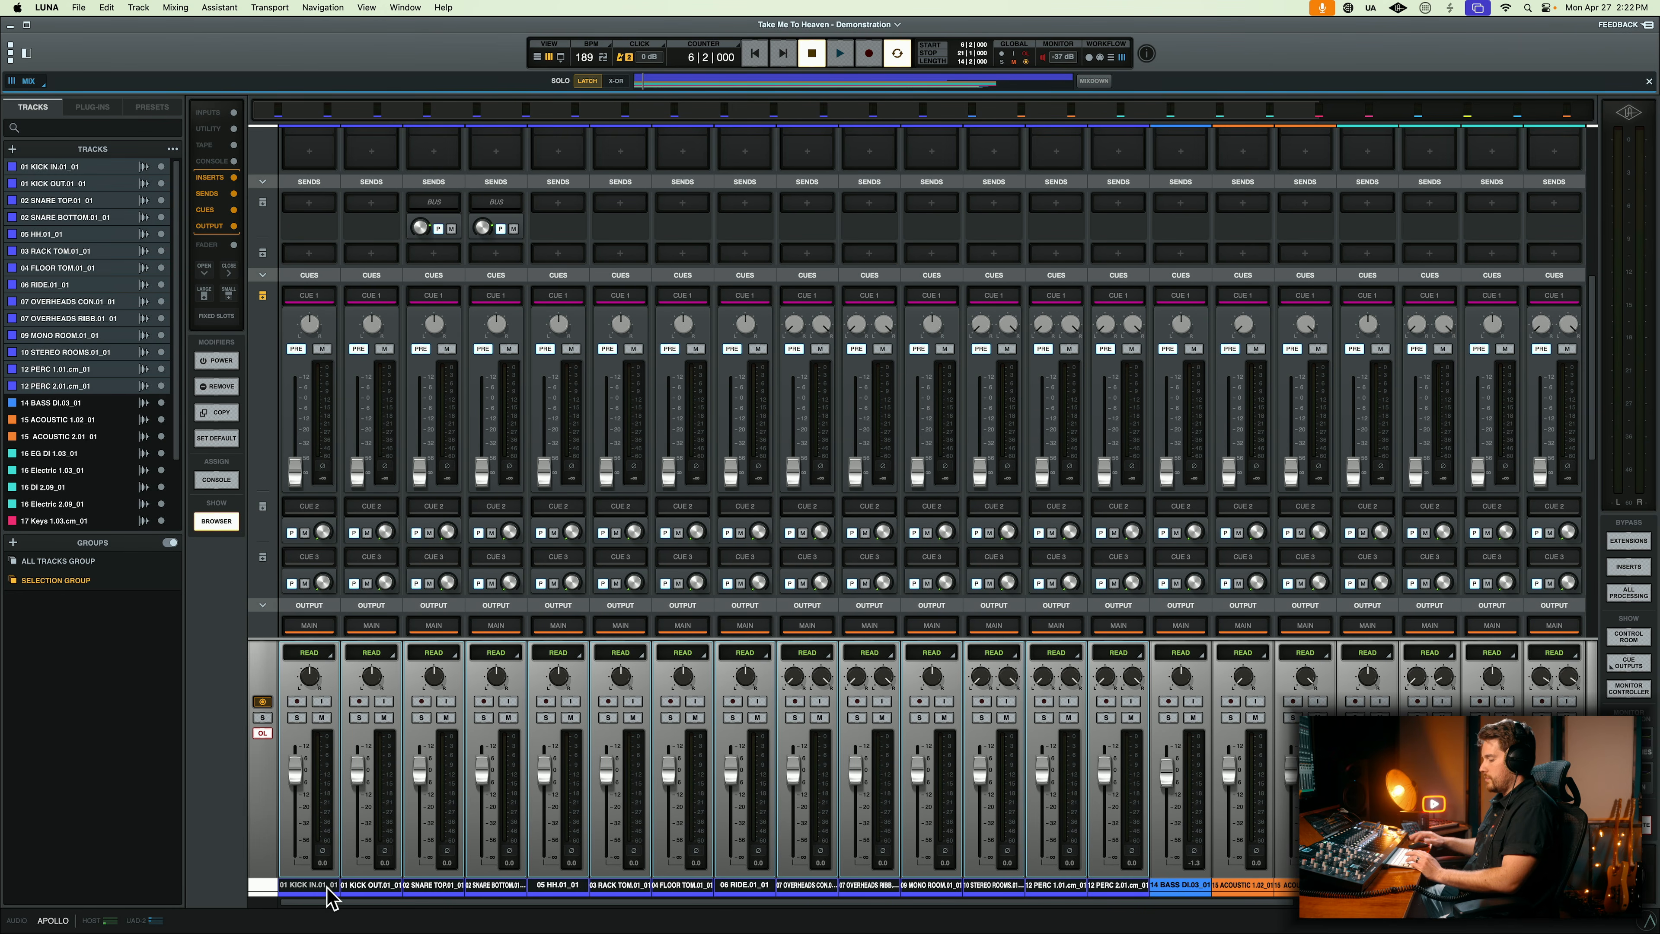
key(shift+super+b)
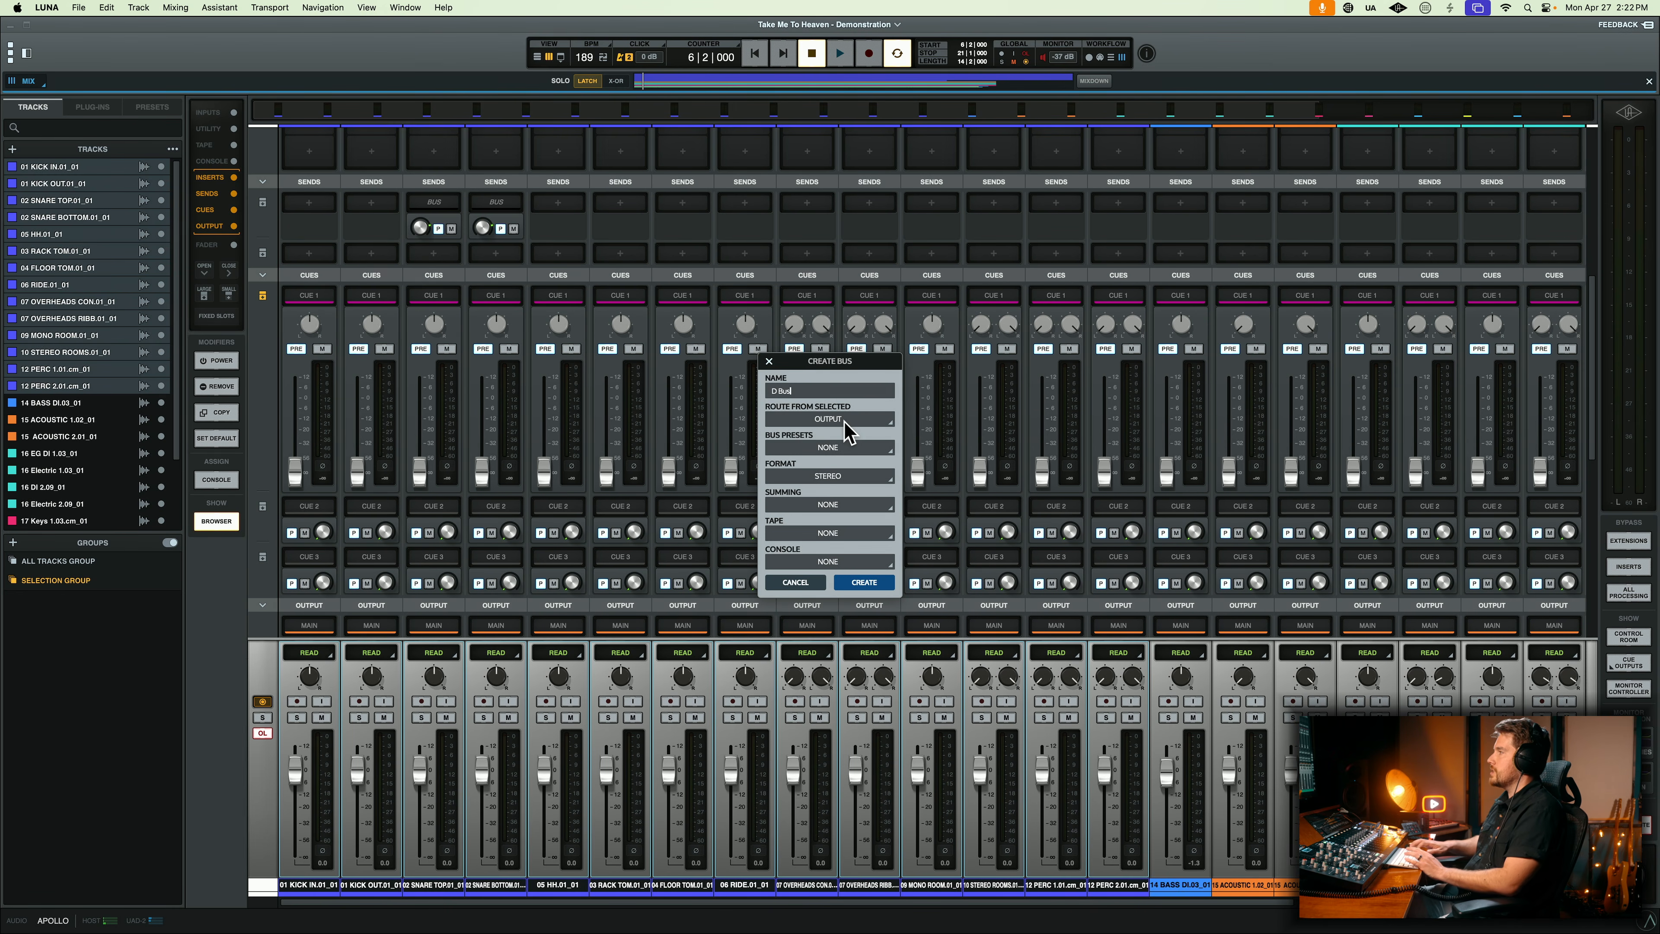
key(Return)
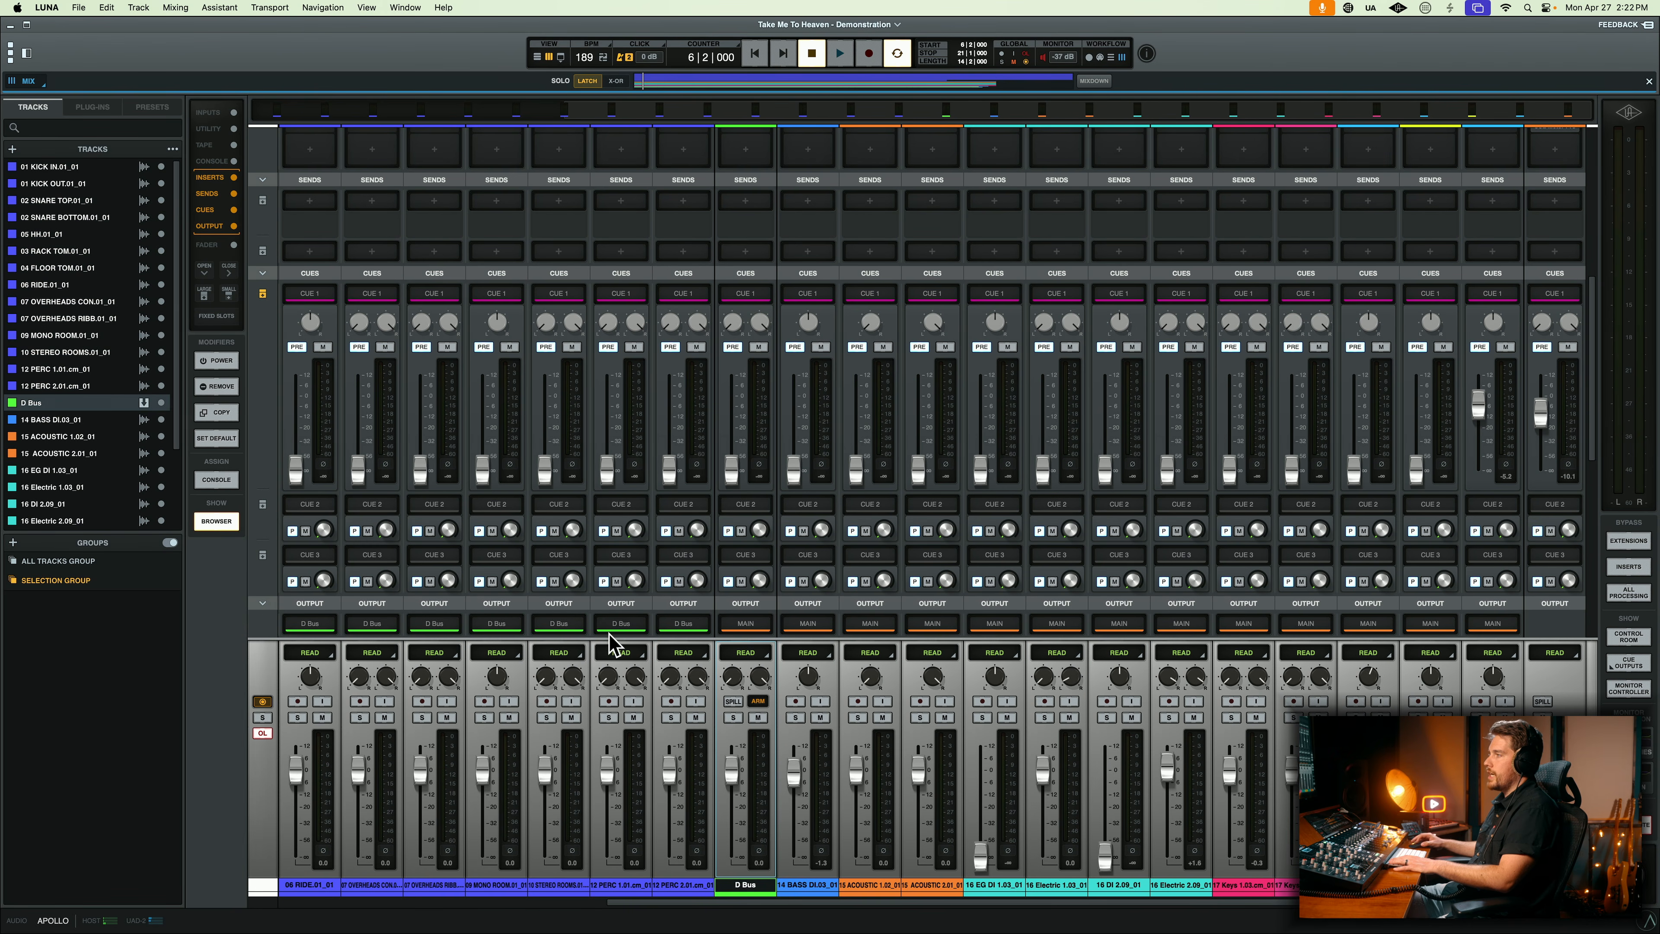
- Bring up the track colour choices for D Bus, and delete the bus from the session
scroll(613, 644, left, 7)
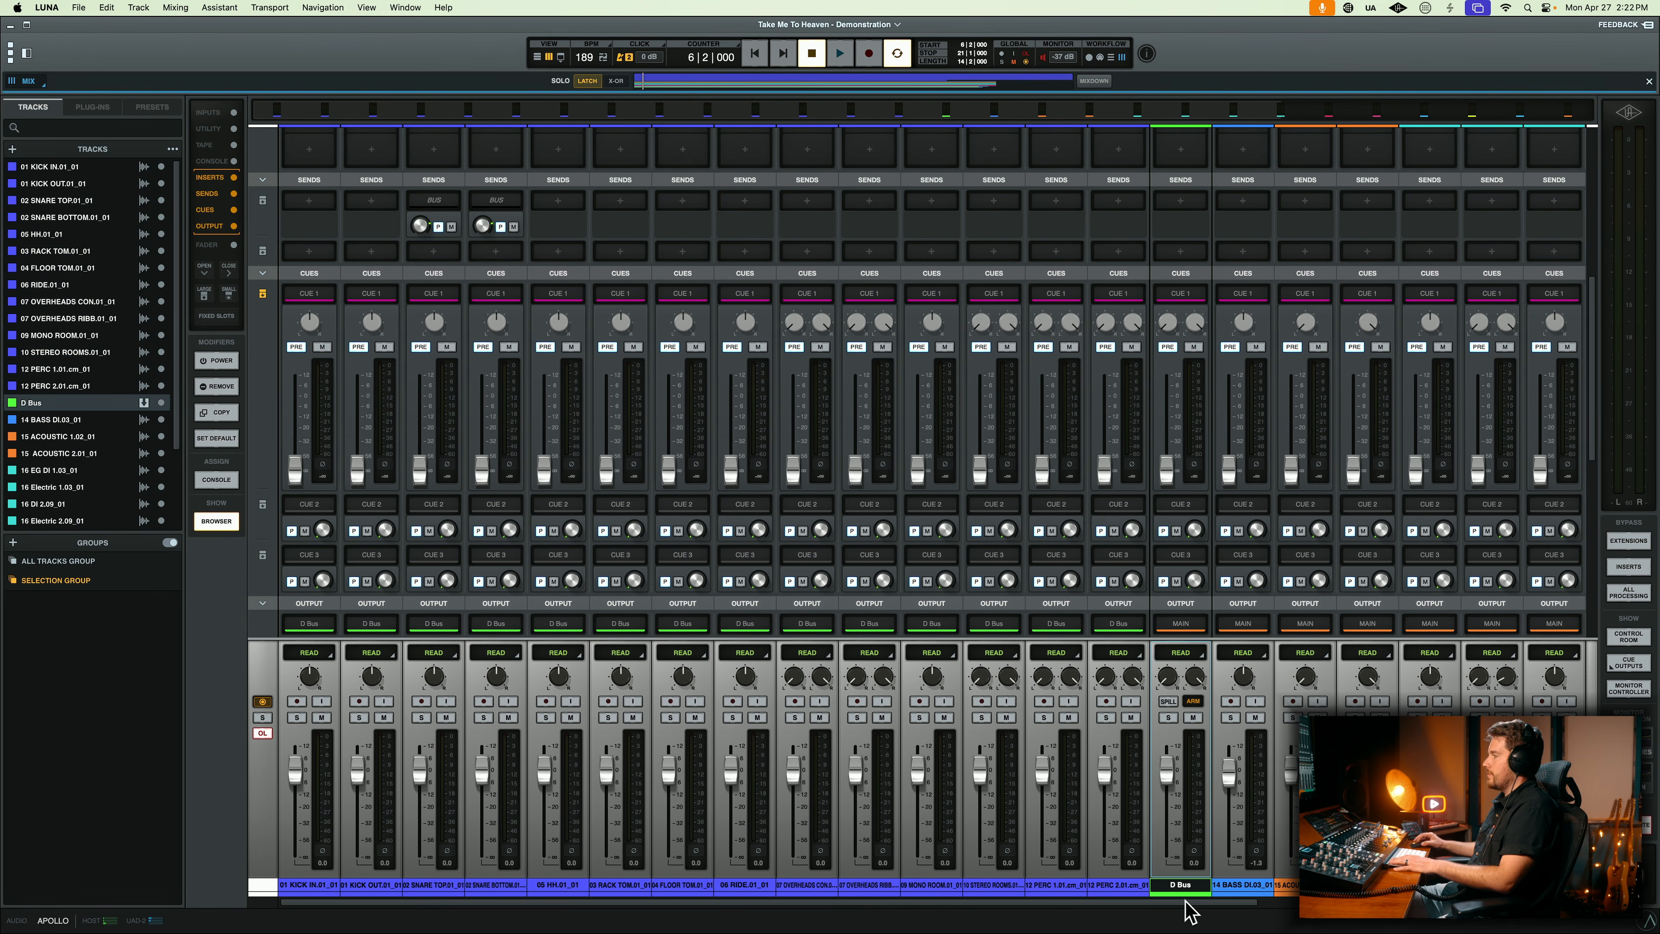
click(1185, 900)
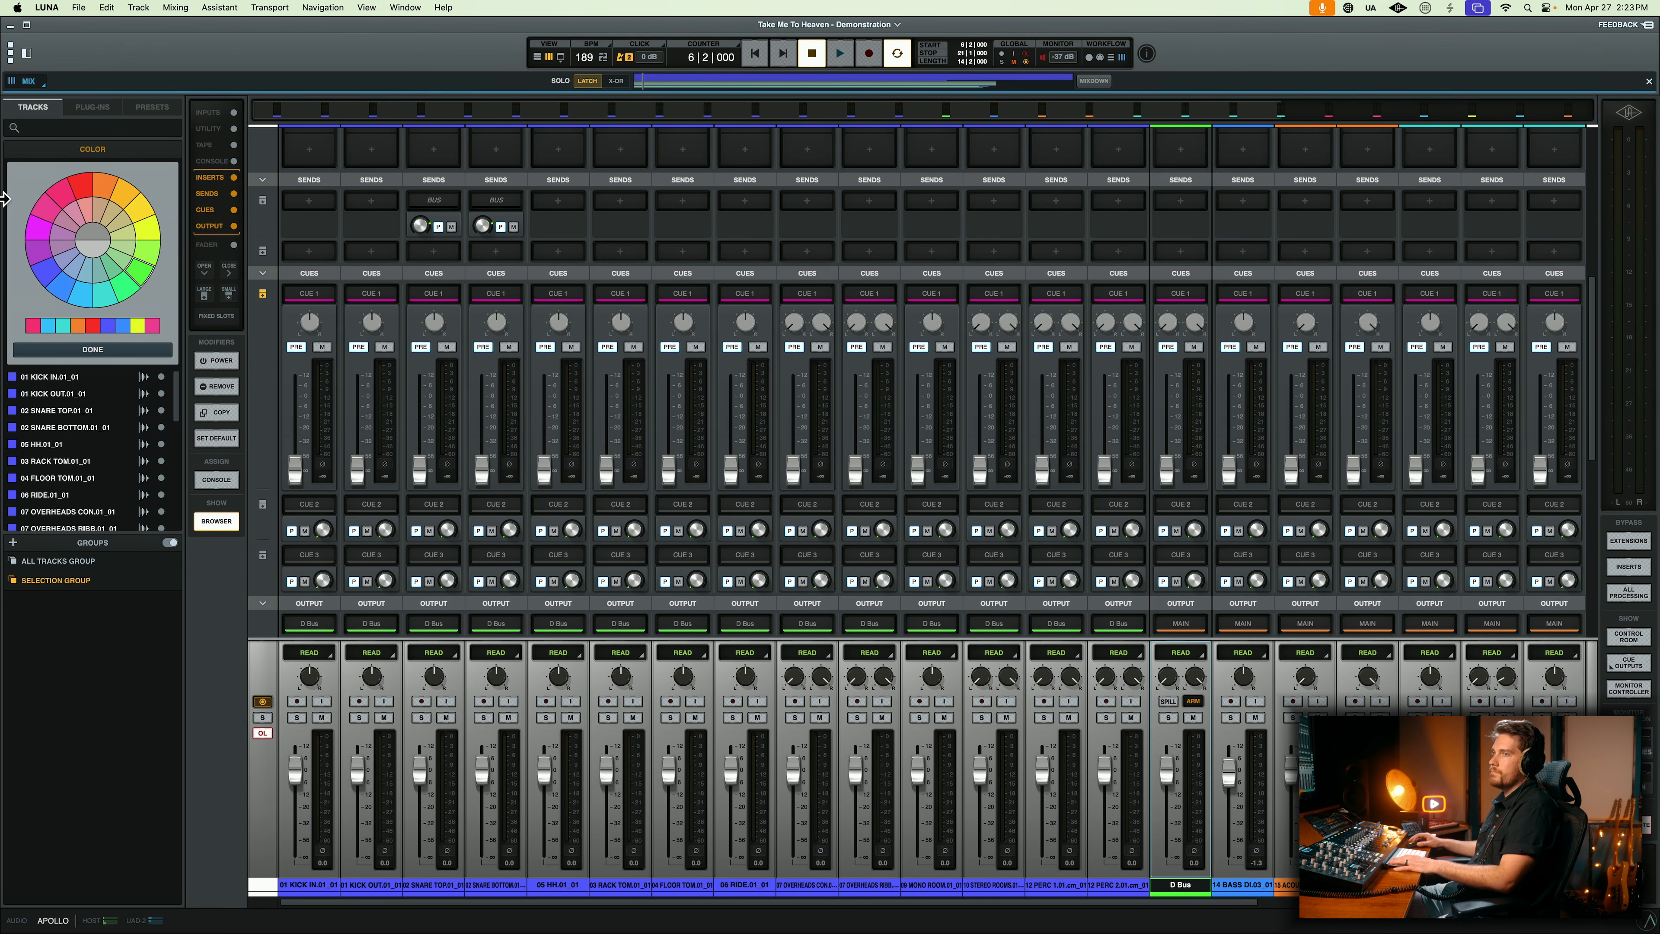
click(1176, 893)
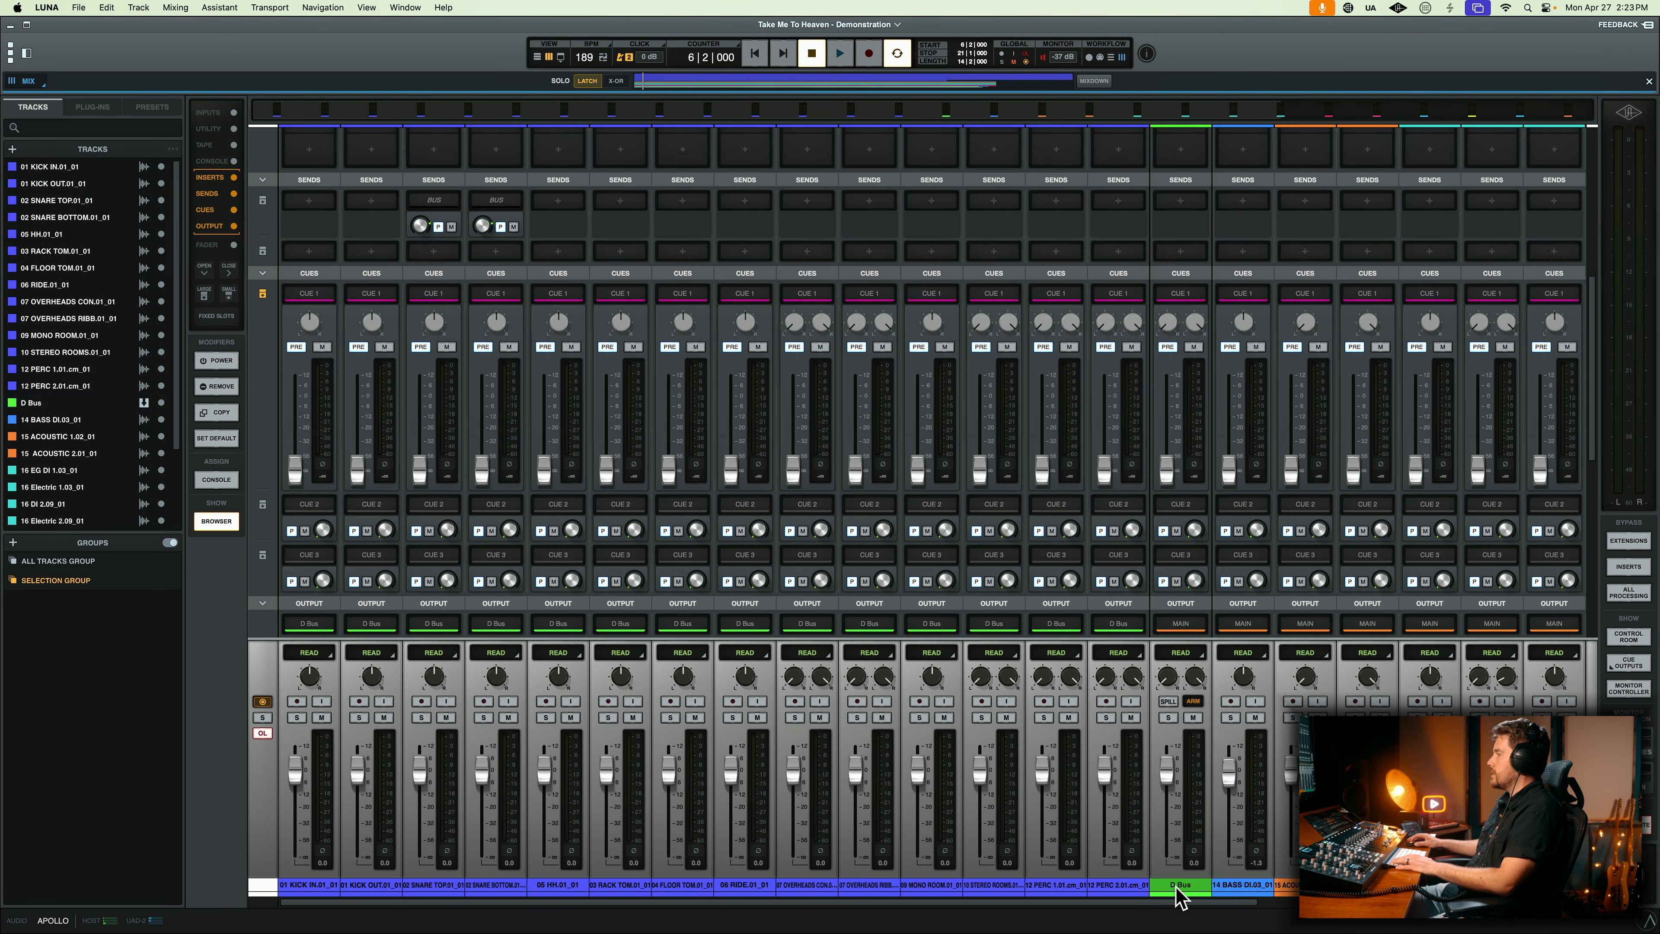
key(super+BackSpace)
- Select channels 01 KICK IN through 12 PERC 2.01 and create an output bus named D Bus from the D Bus 1 preset
click(779, 890)
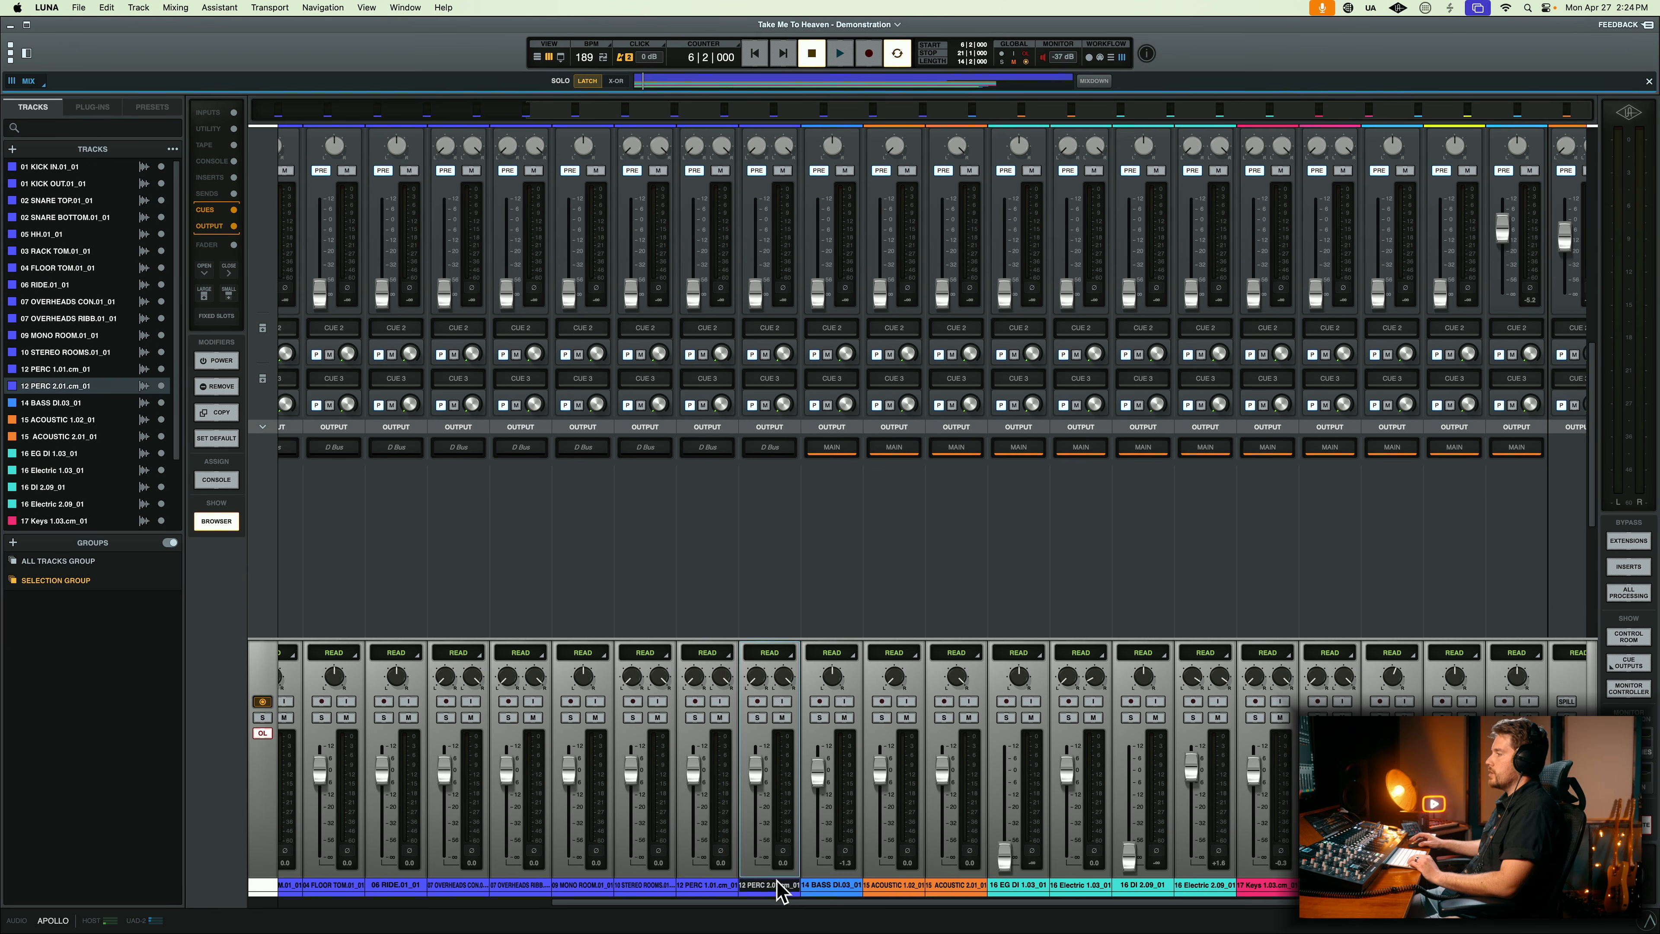
scroll(778, 890, left, 6)
shift+click(323, 891)
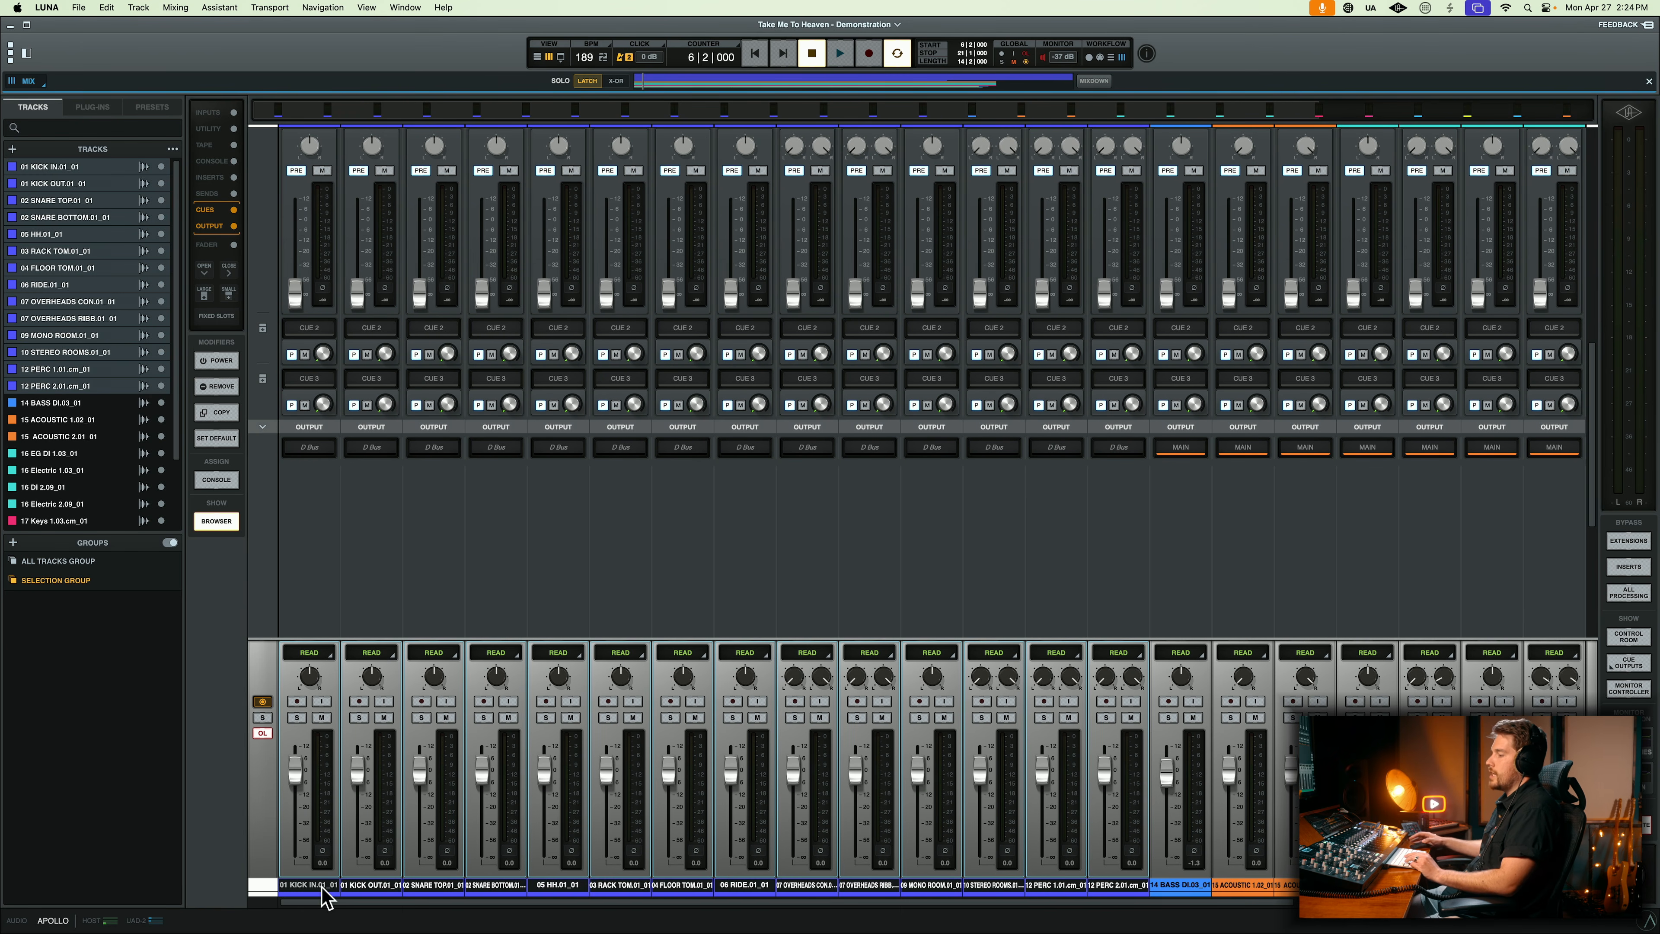
key(shift+super+b)
scroll(1130, 483, right, 6)
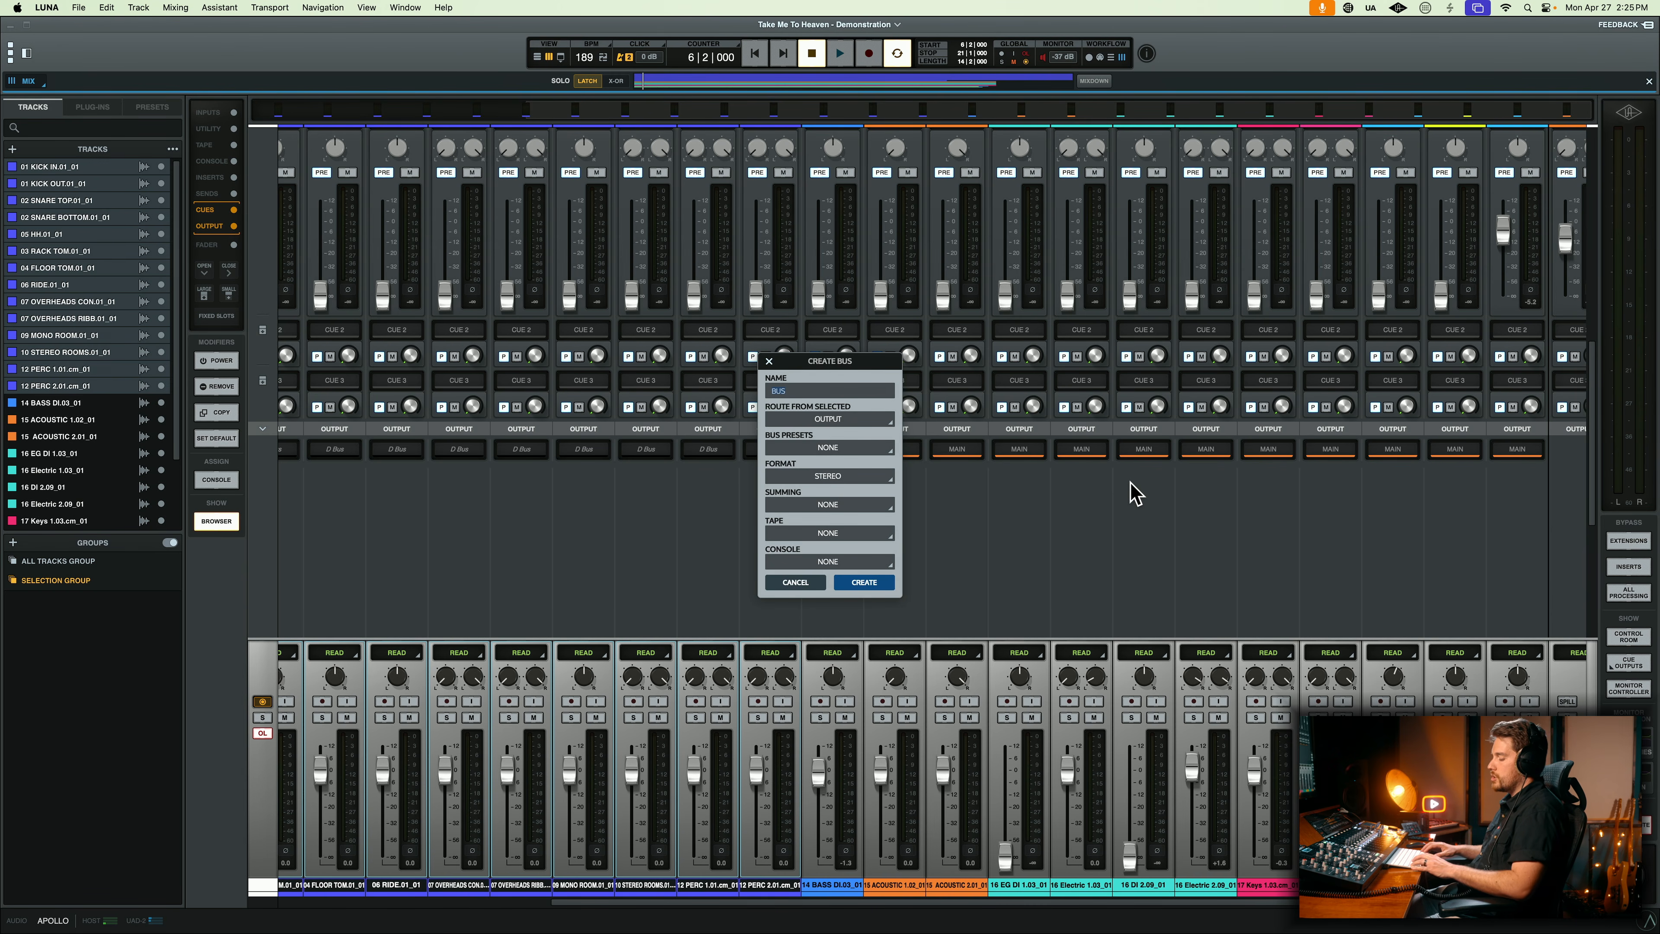
key(Down)
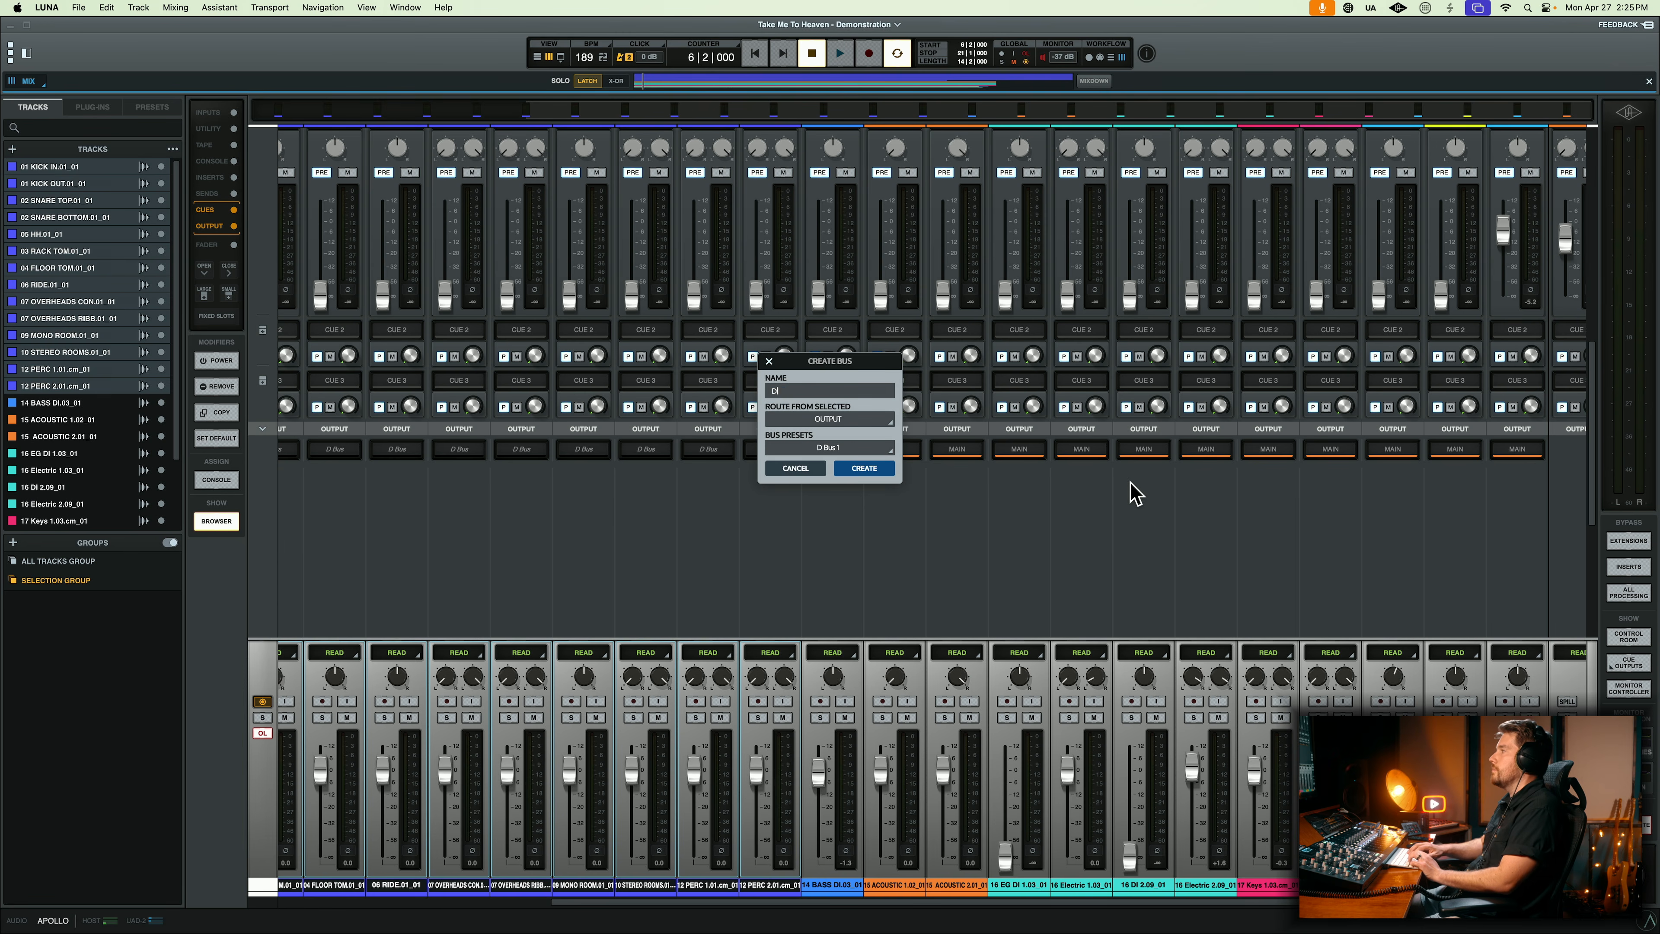
key(Return)
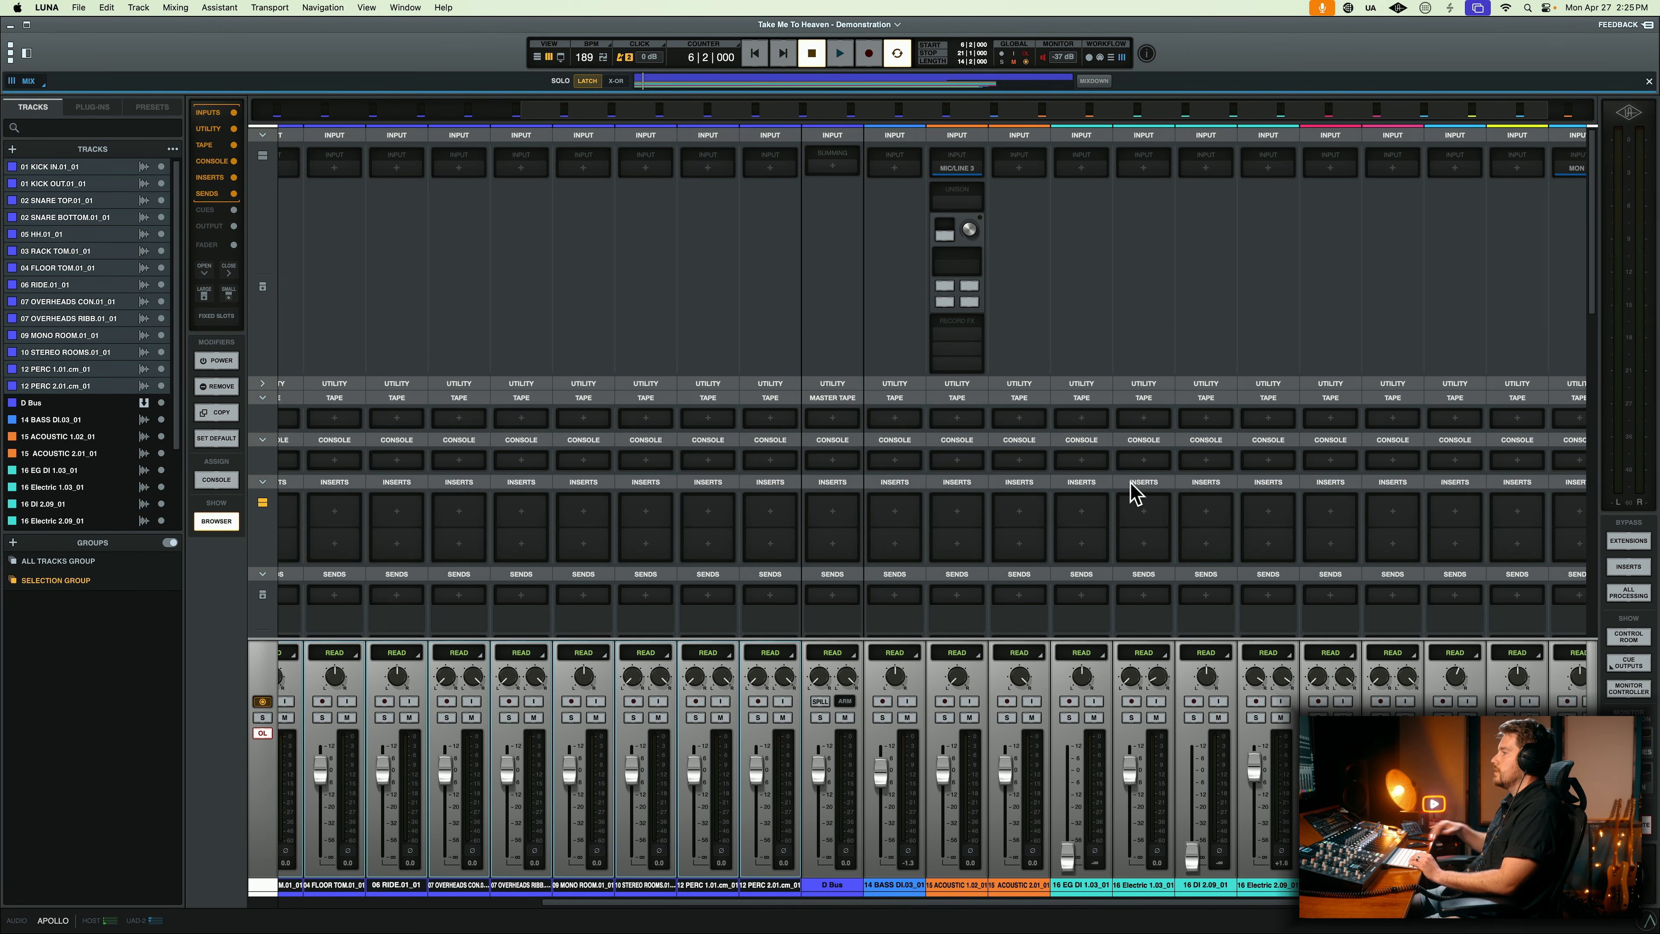
scroll(908, 496, down, 5)
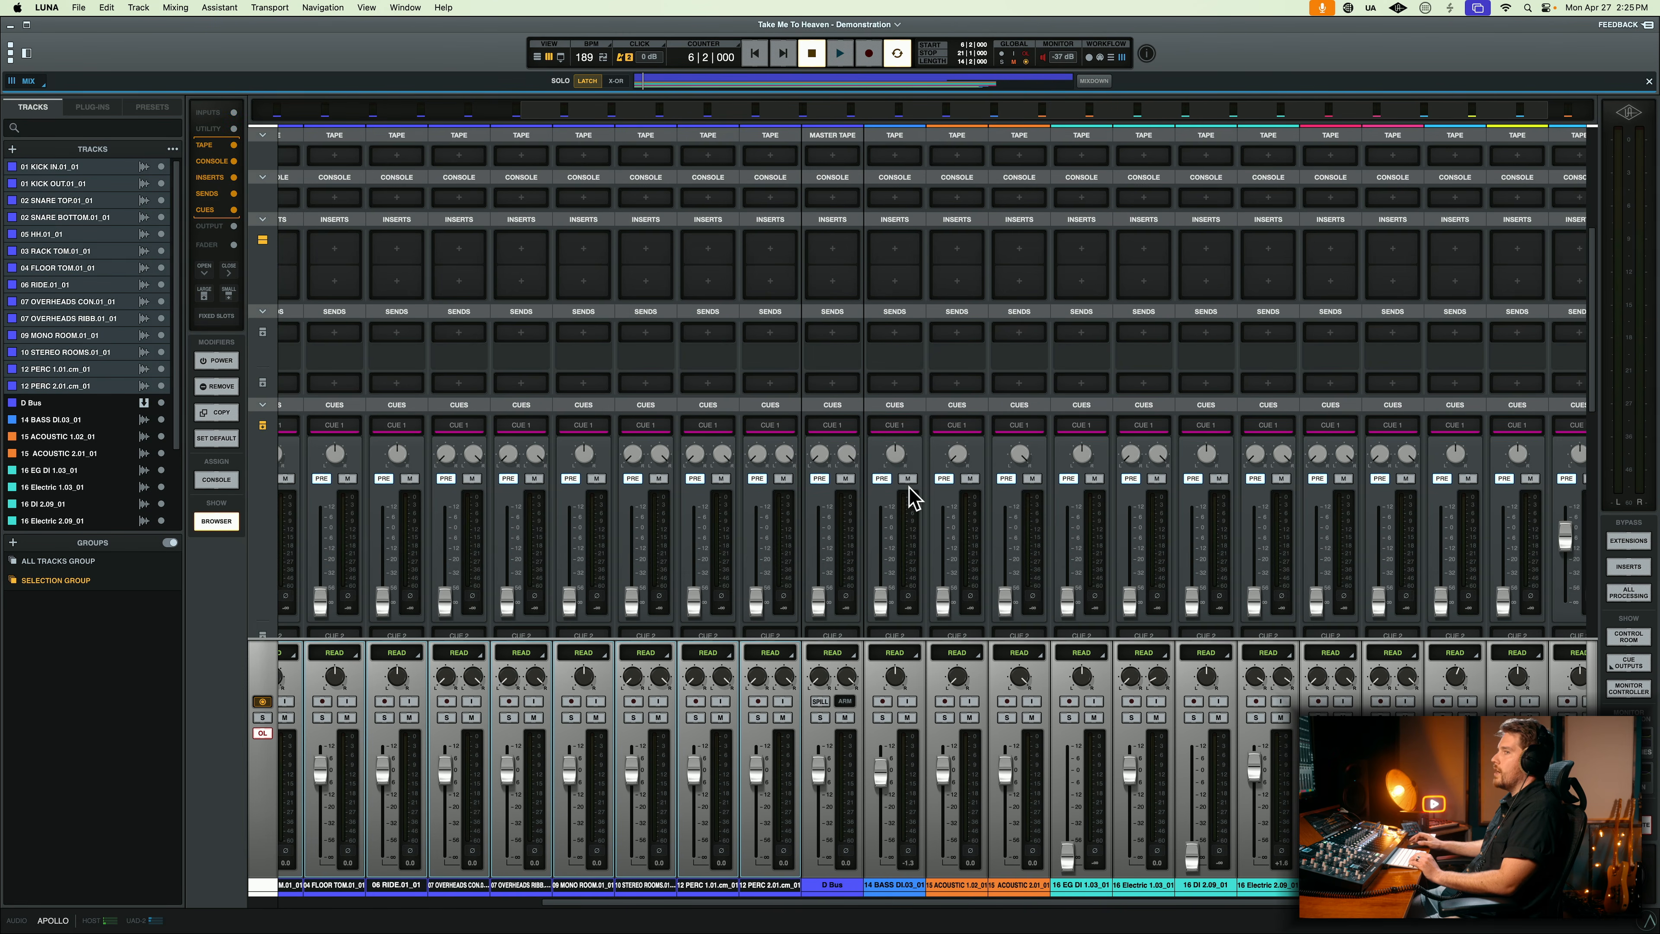
scroll(910, 496, down, 5)
click(838, 887)
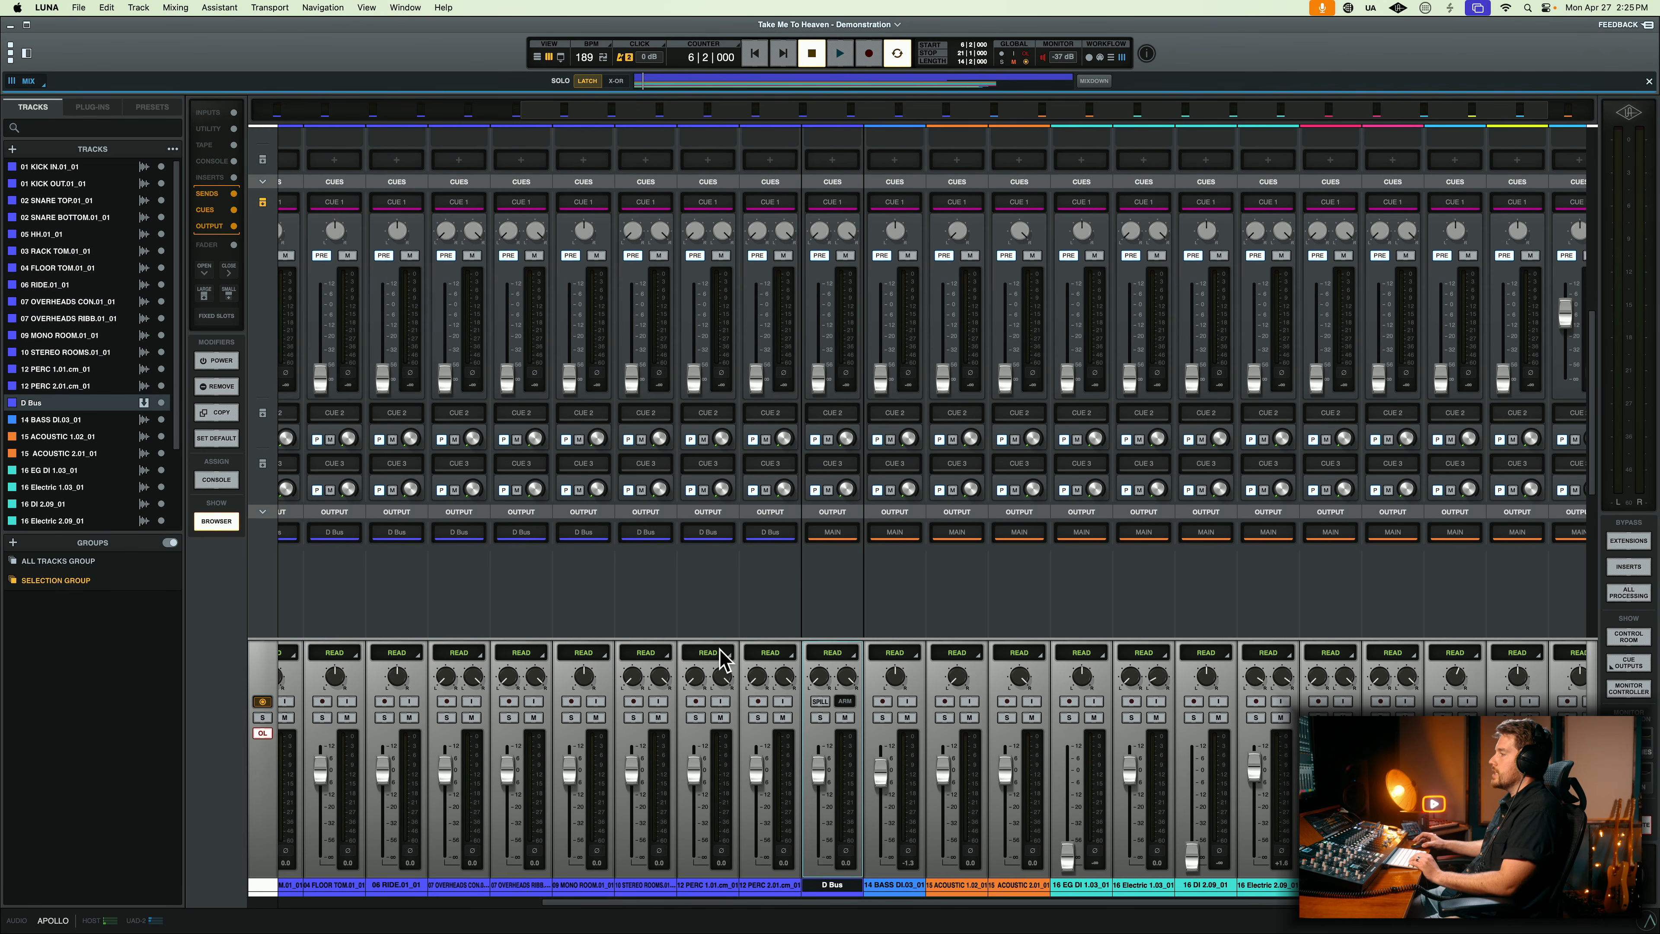
scroll(739, 633, left, 5)
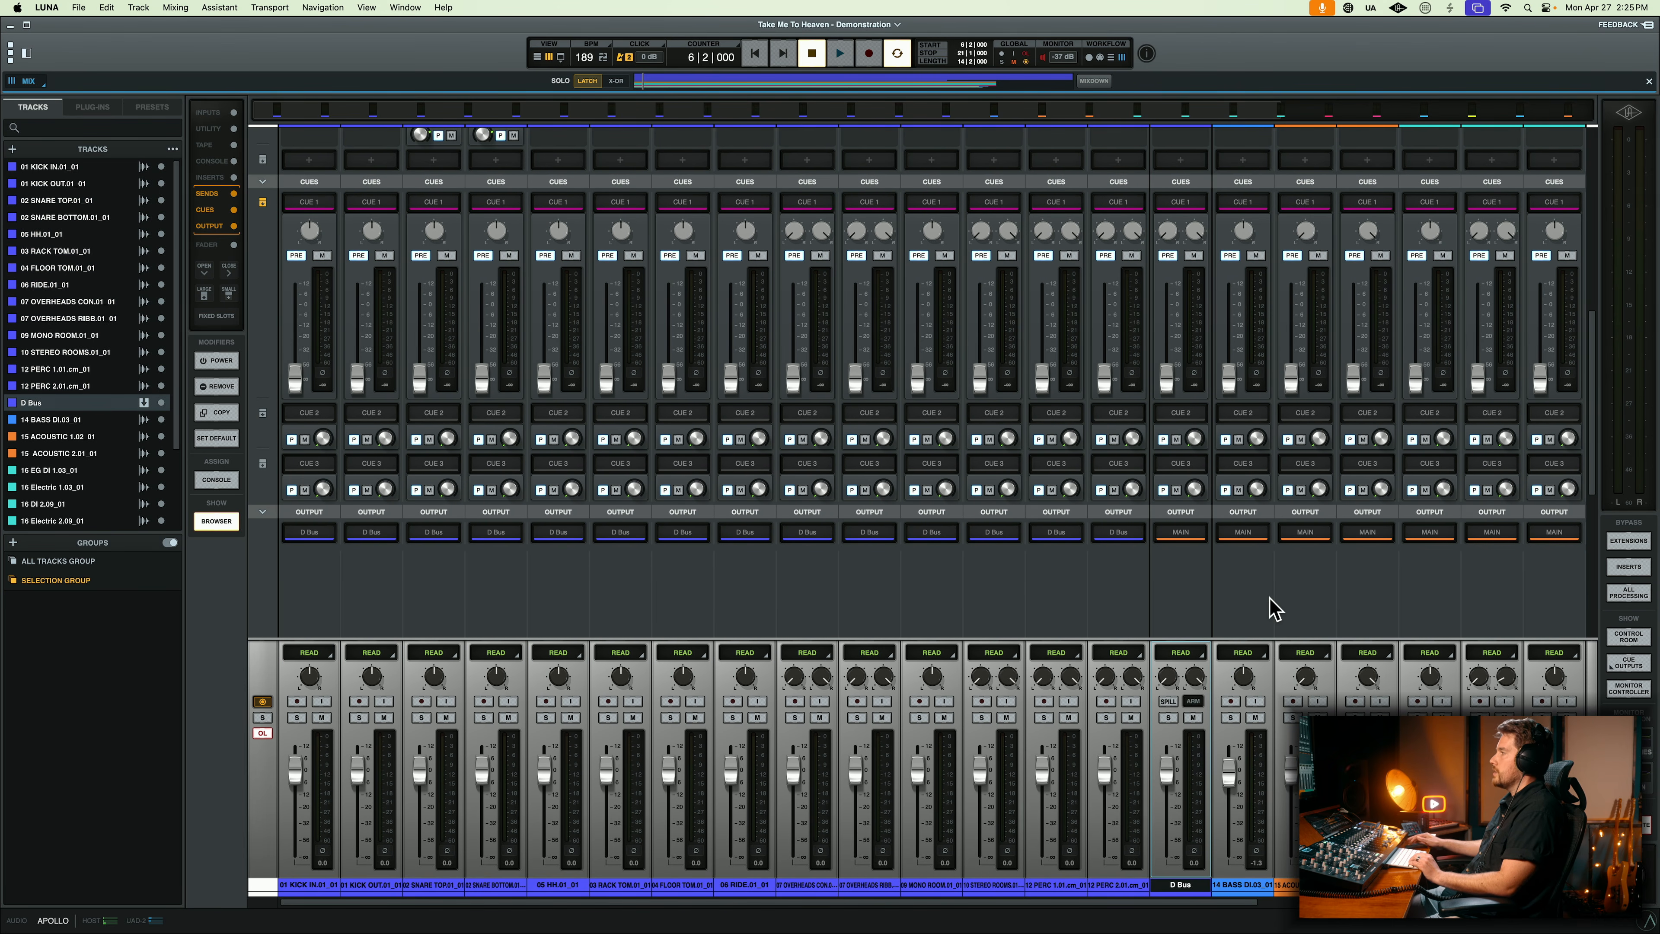
- Select channels 15 ACOUSTIC 1.02 and 15 ACOUSTIC 2.01 and create an output bus named AC Bus from the AC Bus preset
scroll(1274, 608, right, 6)
click(879, 887)
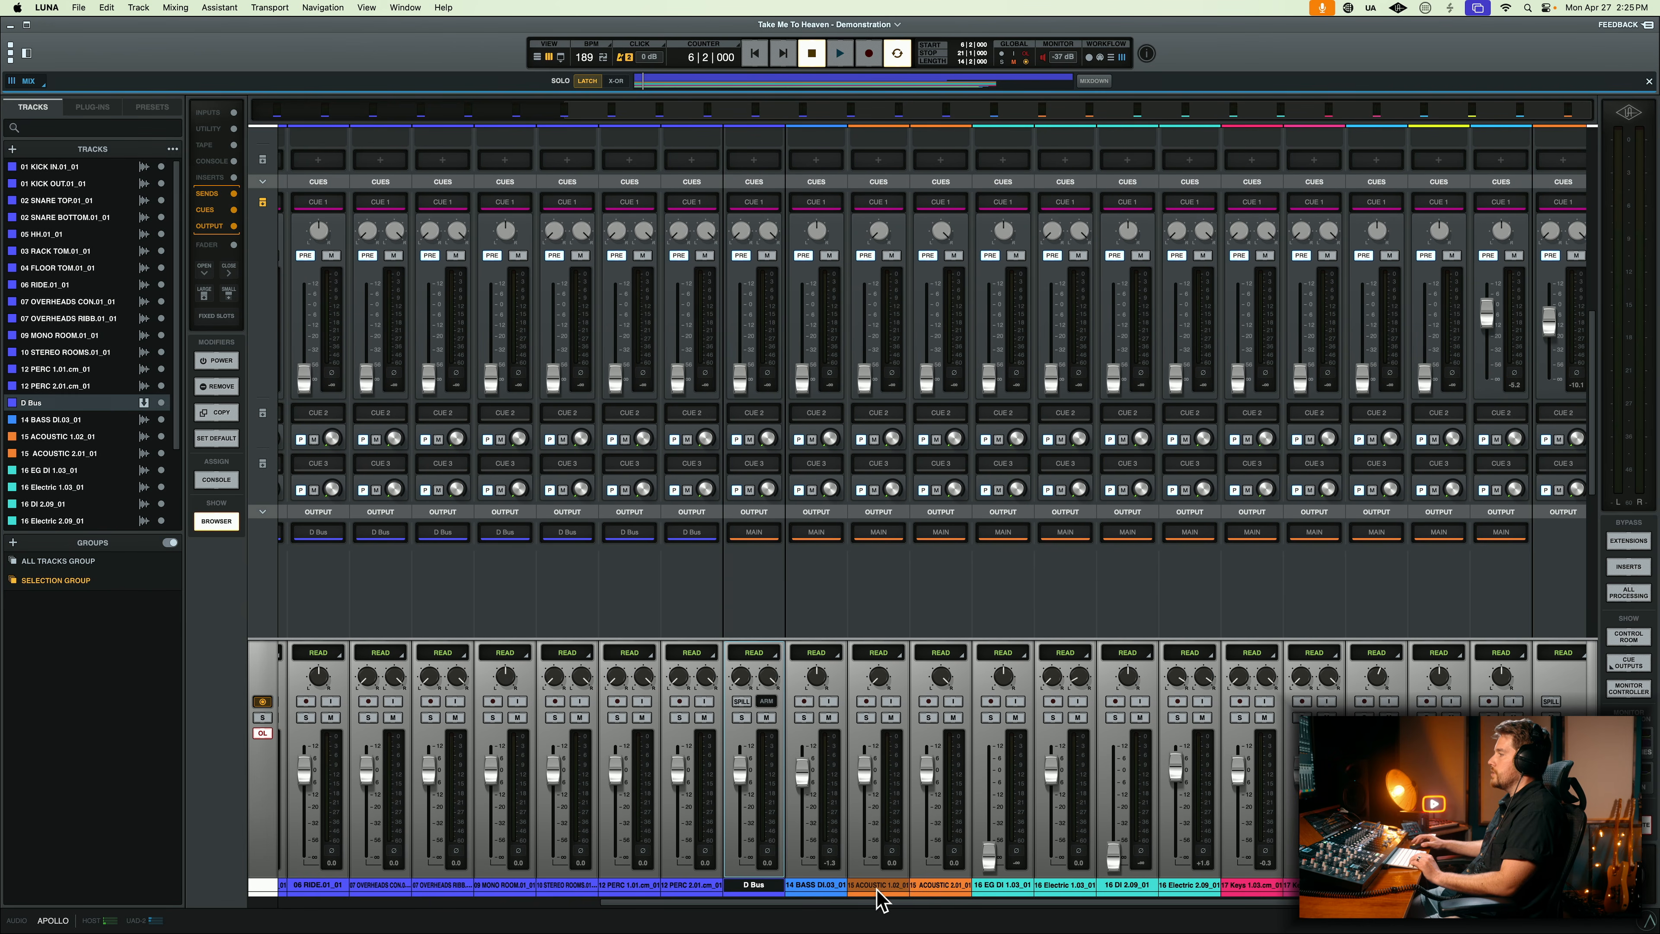
shift+click(928, 887)
scroll(1271, 553, right, 1)
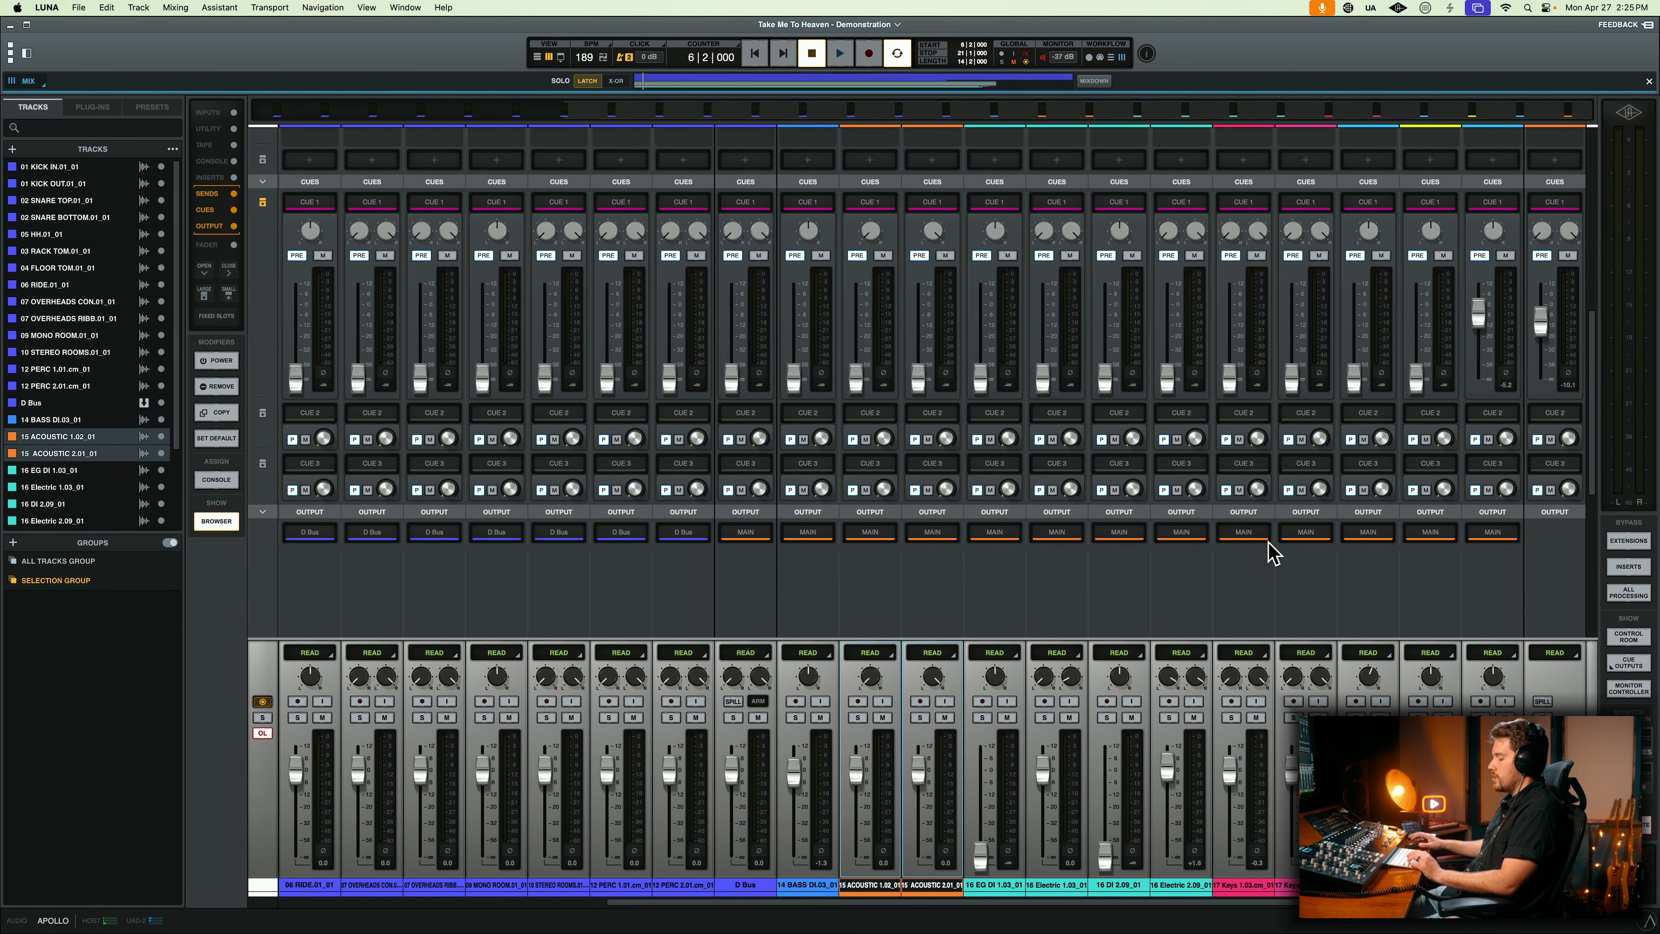
key(shift+super+b)
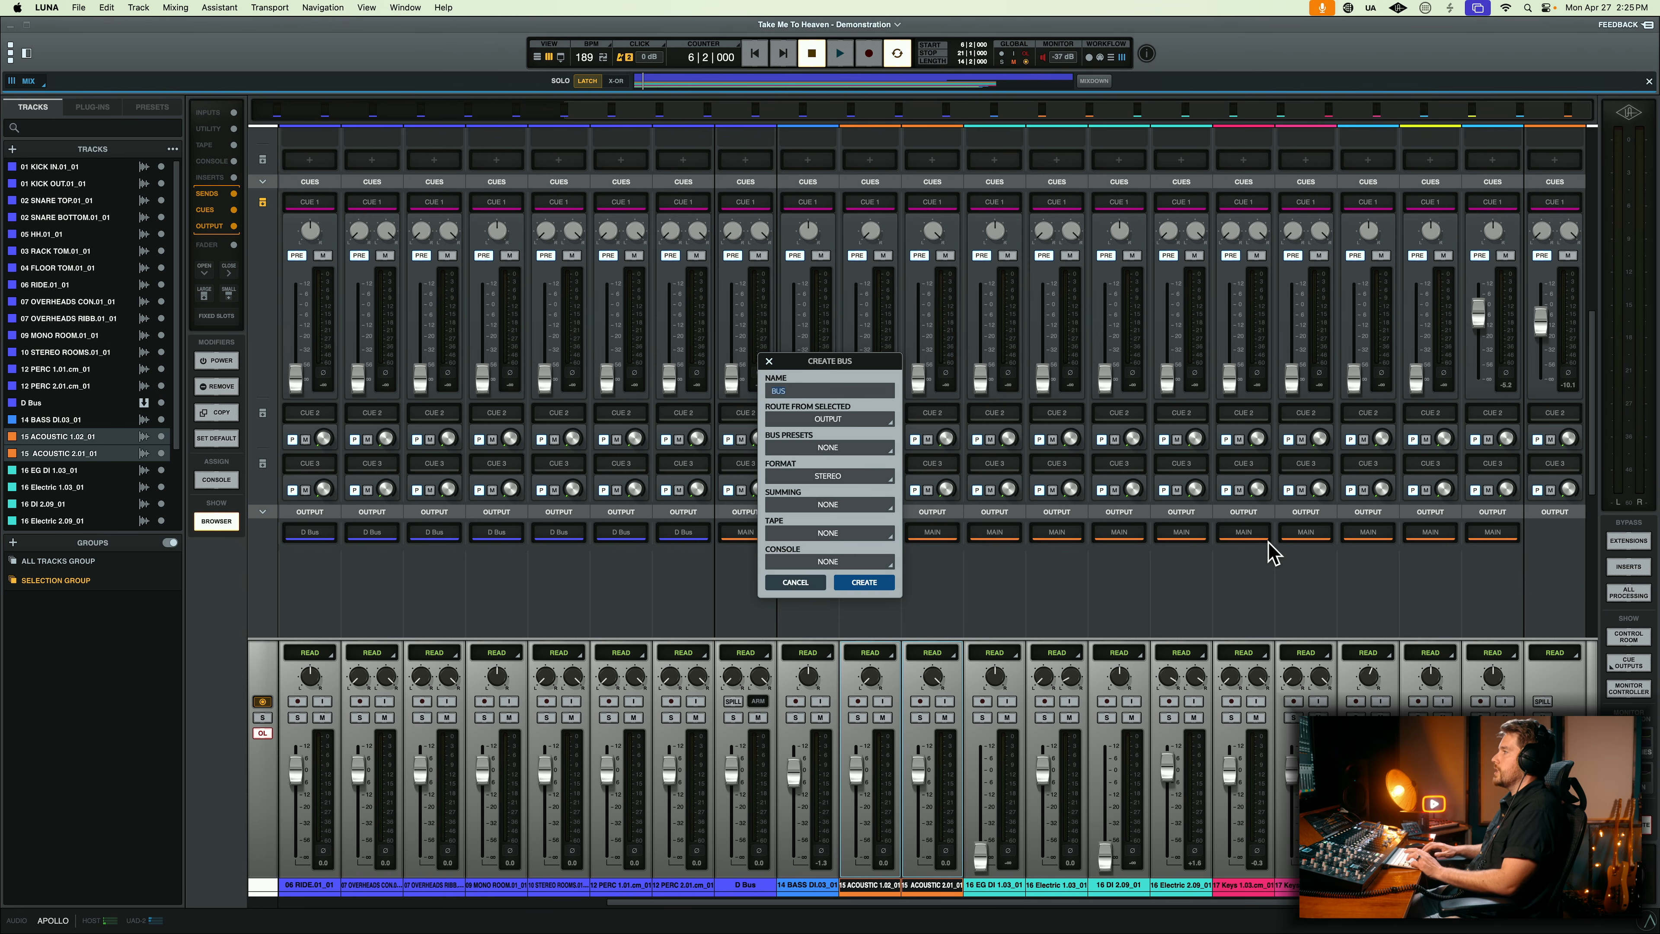
key(Down)
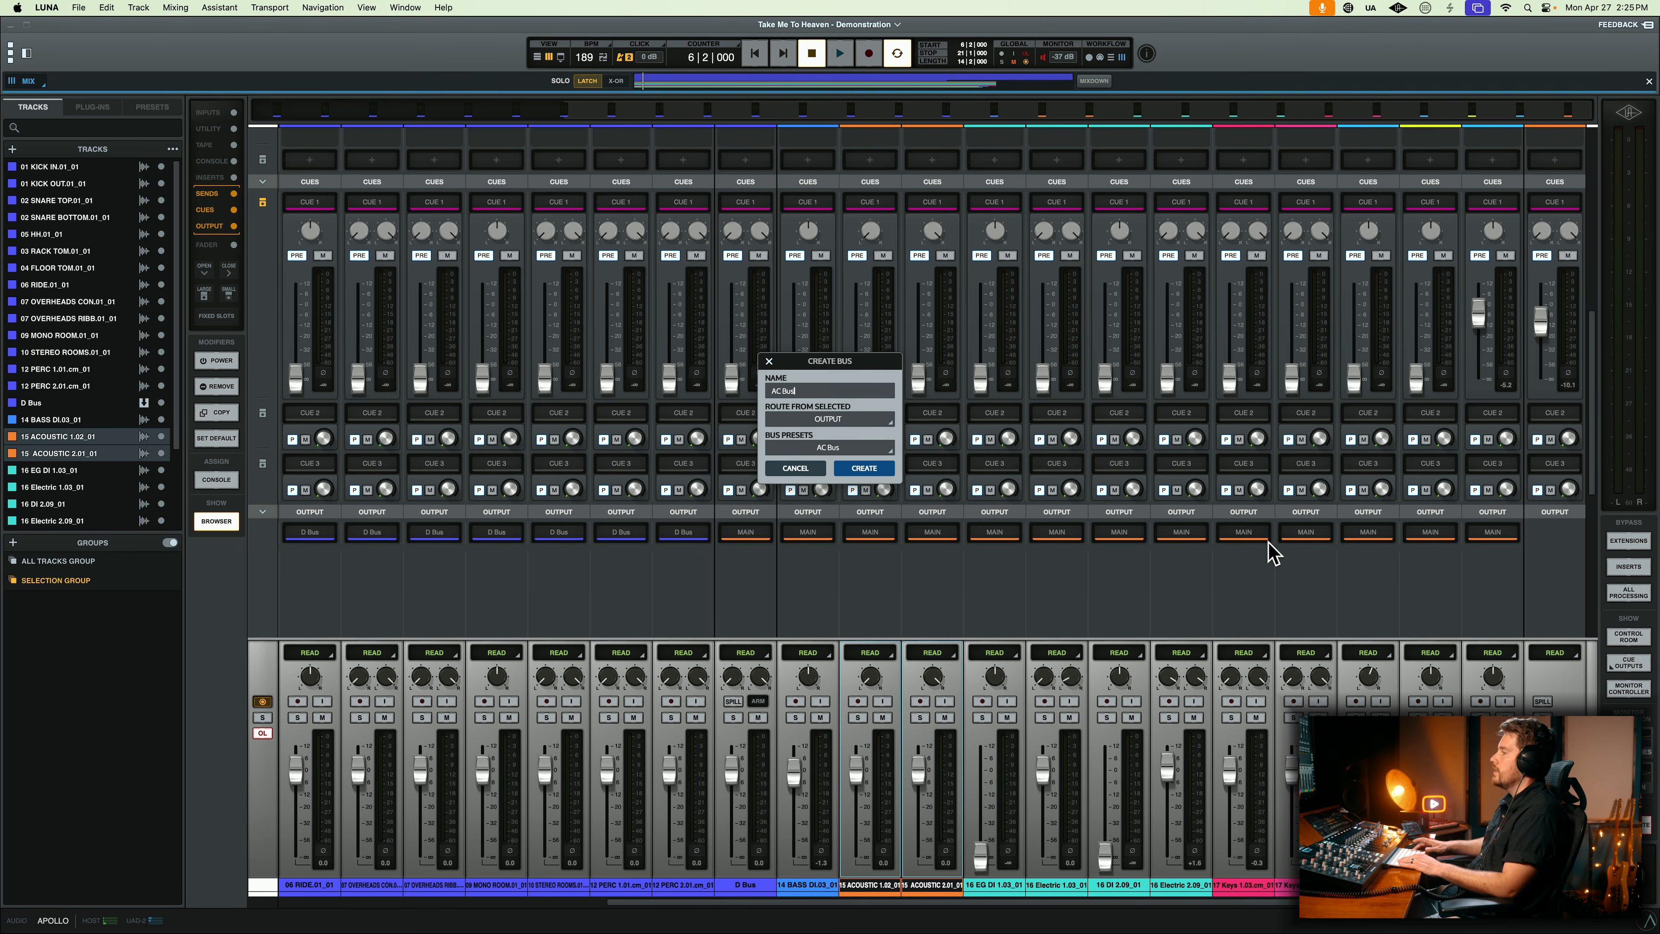
key(Return)
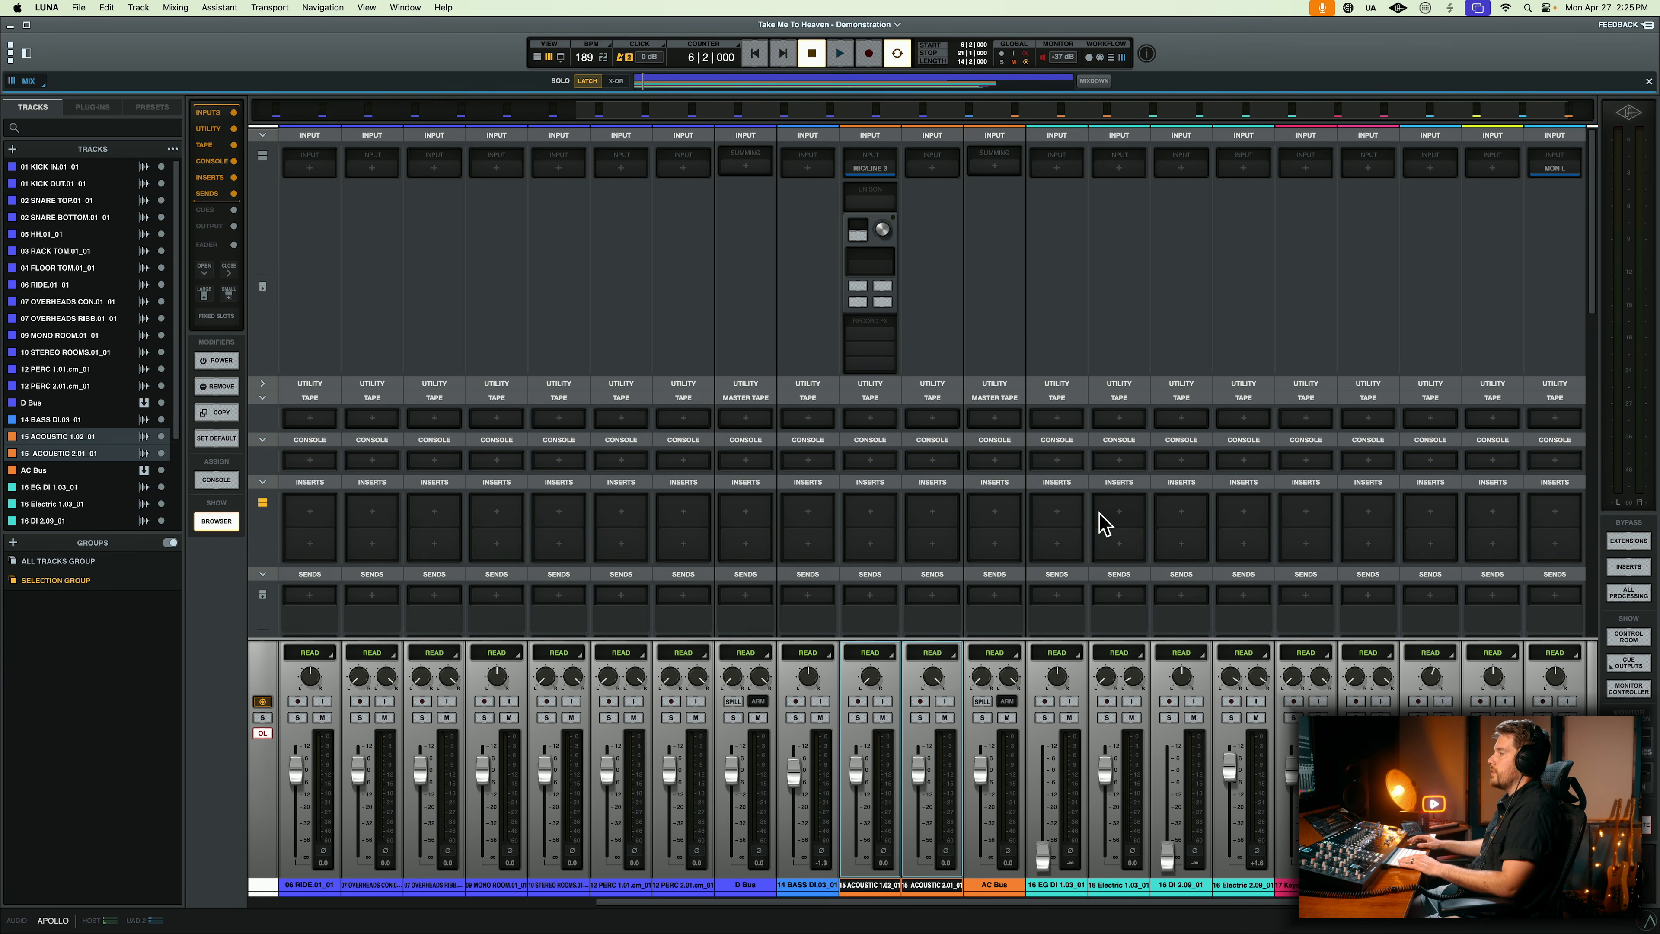
scroll(1105, 524, down, 3)
scroll(1104, 524, down, 15)
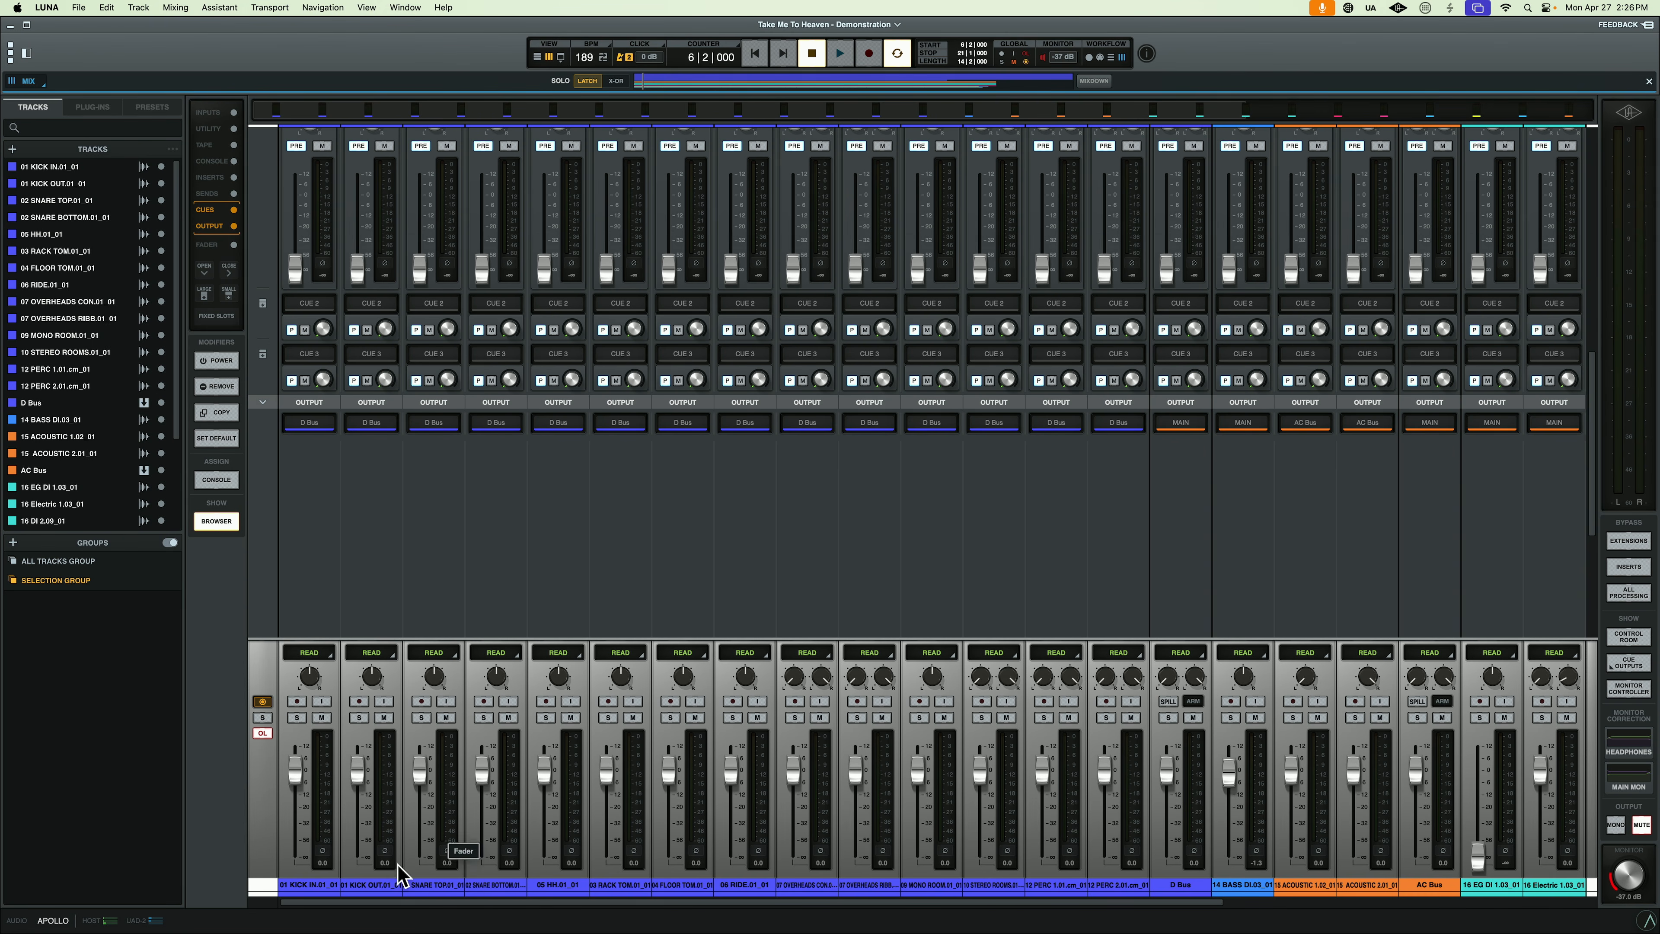
- Rename the kick in, kick out, snare top and snare bottom channels as Kik In, Kik Out, Snr top and Snr Bot
double_click(314, 885)
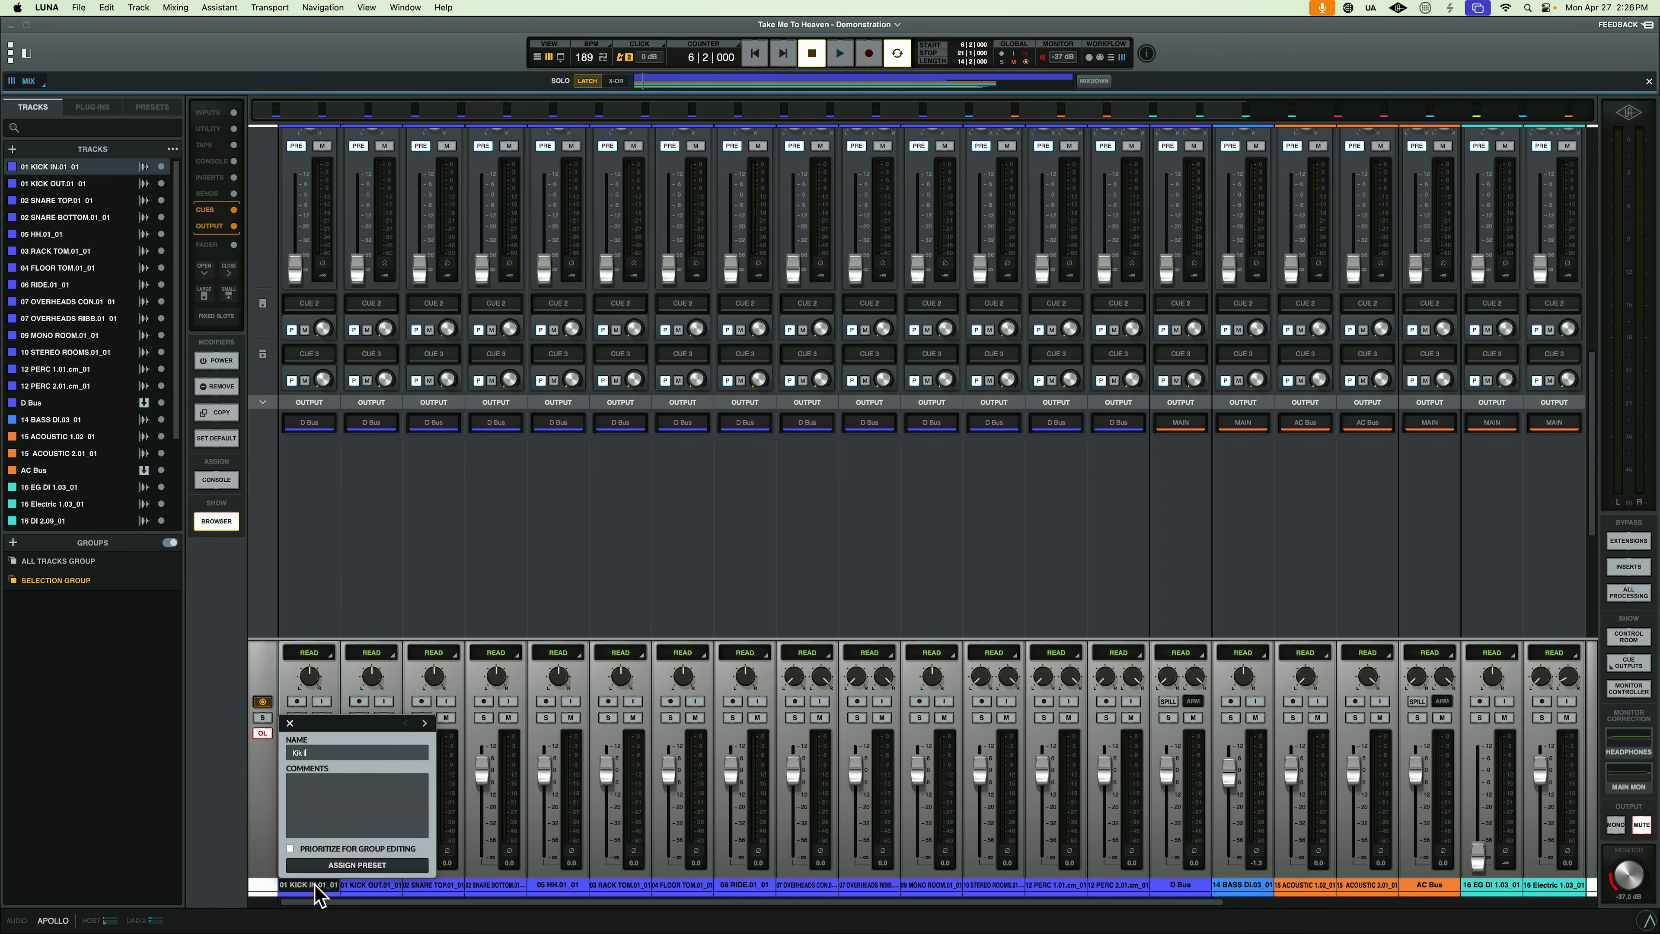
key(Return)
double_click(371, 885)
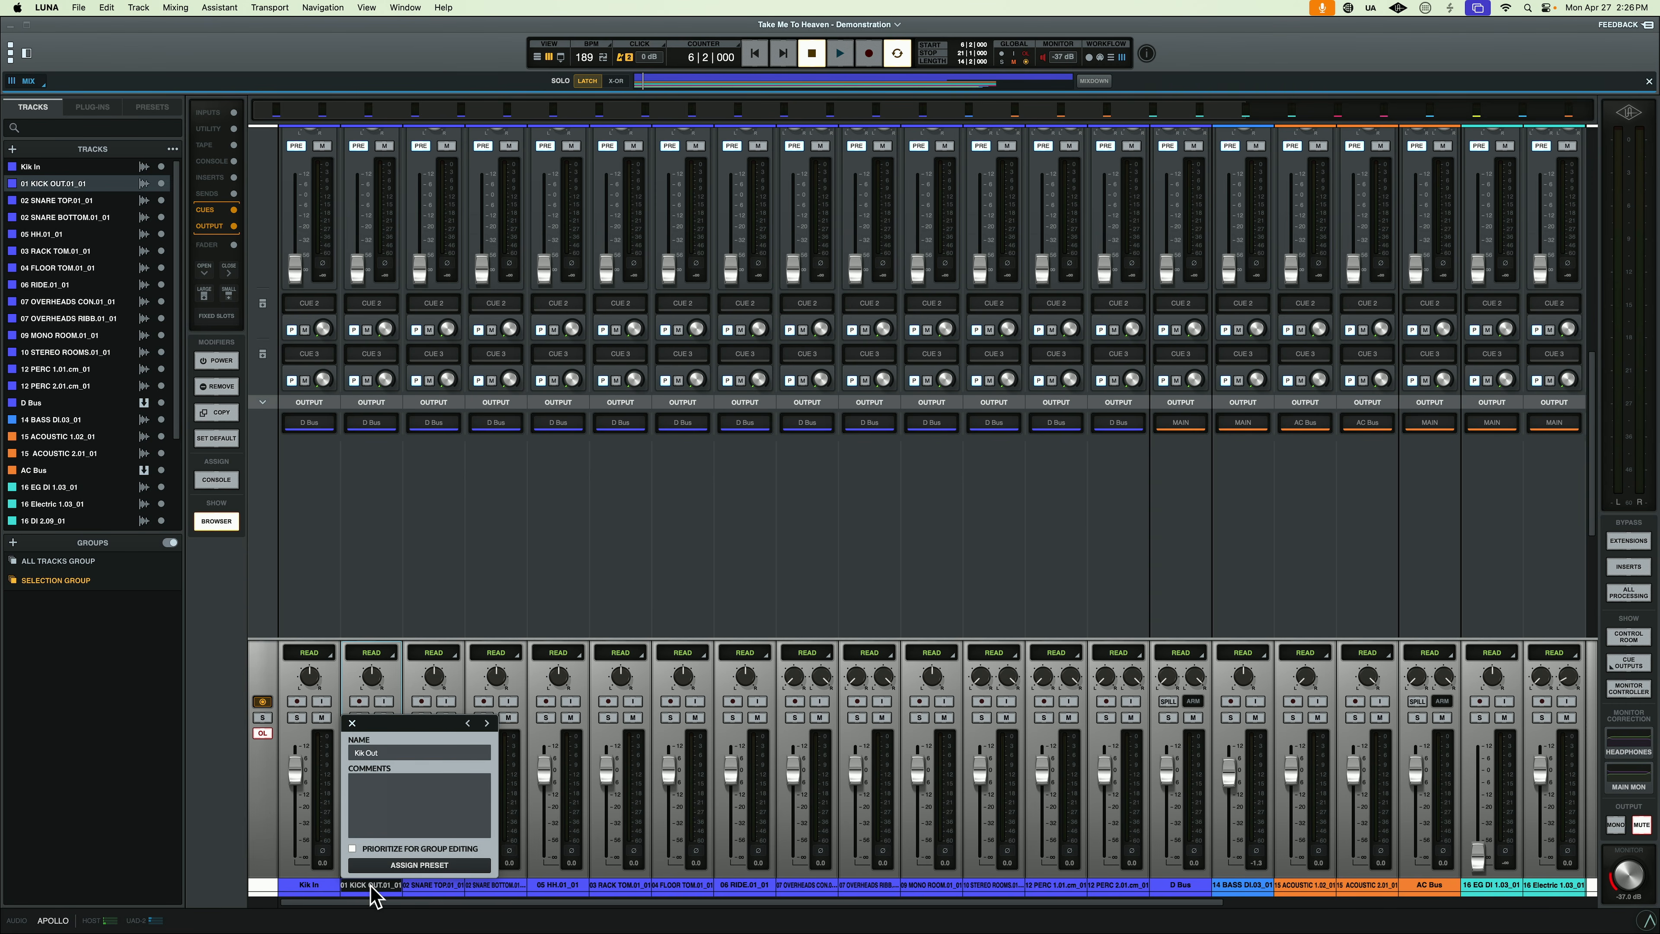
key(Tab)
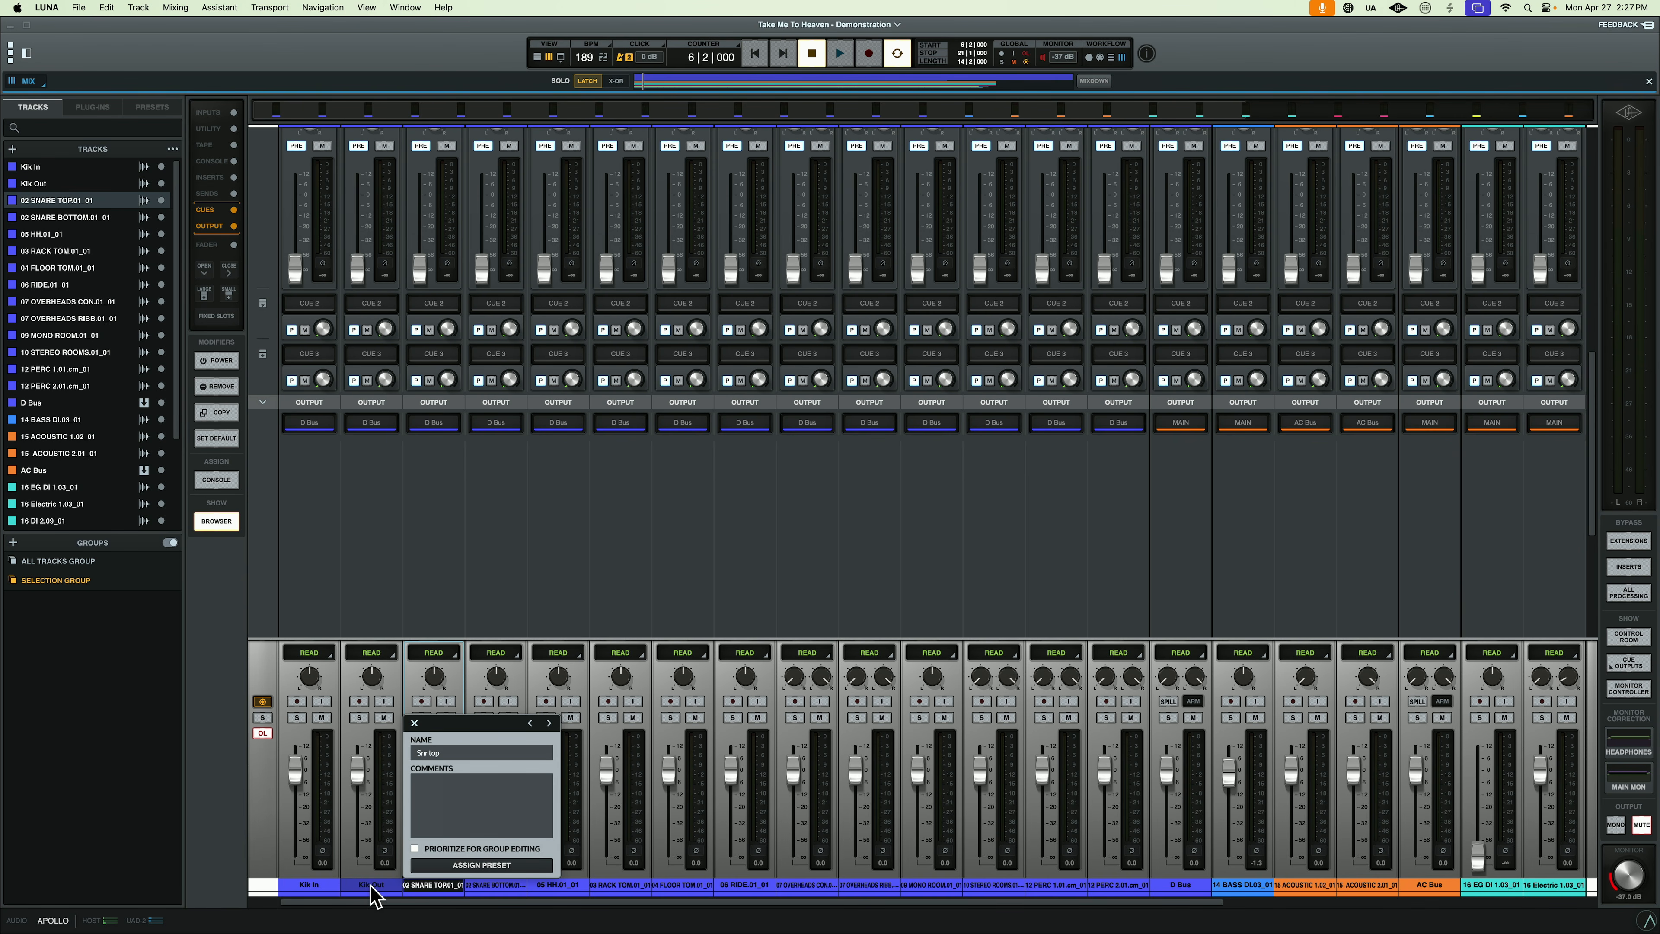
key(Tab)
text(Snr)
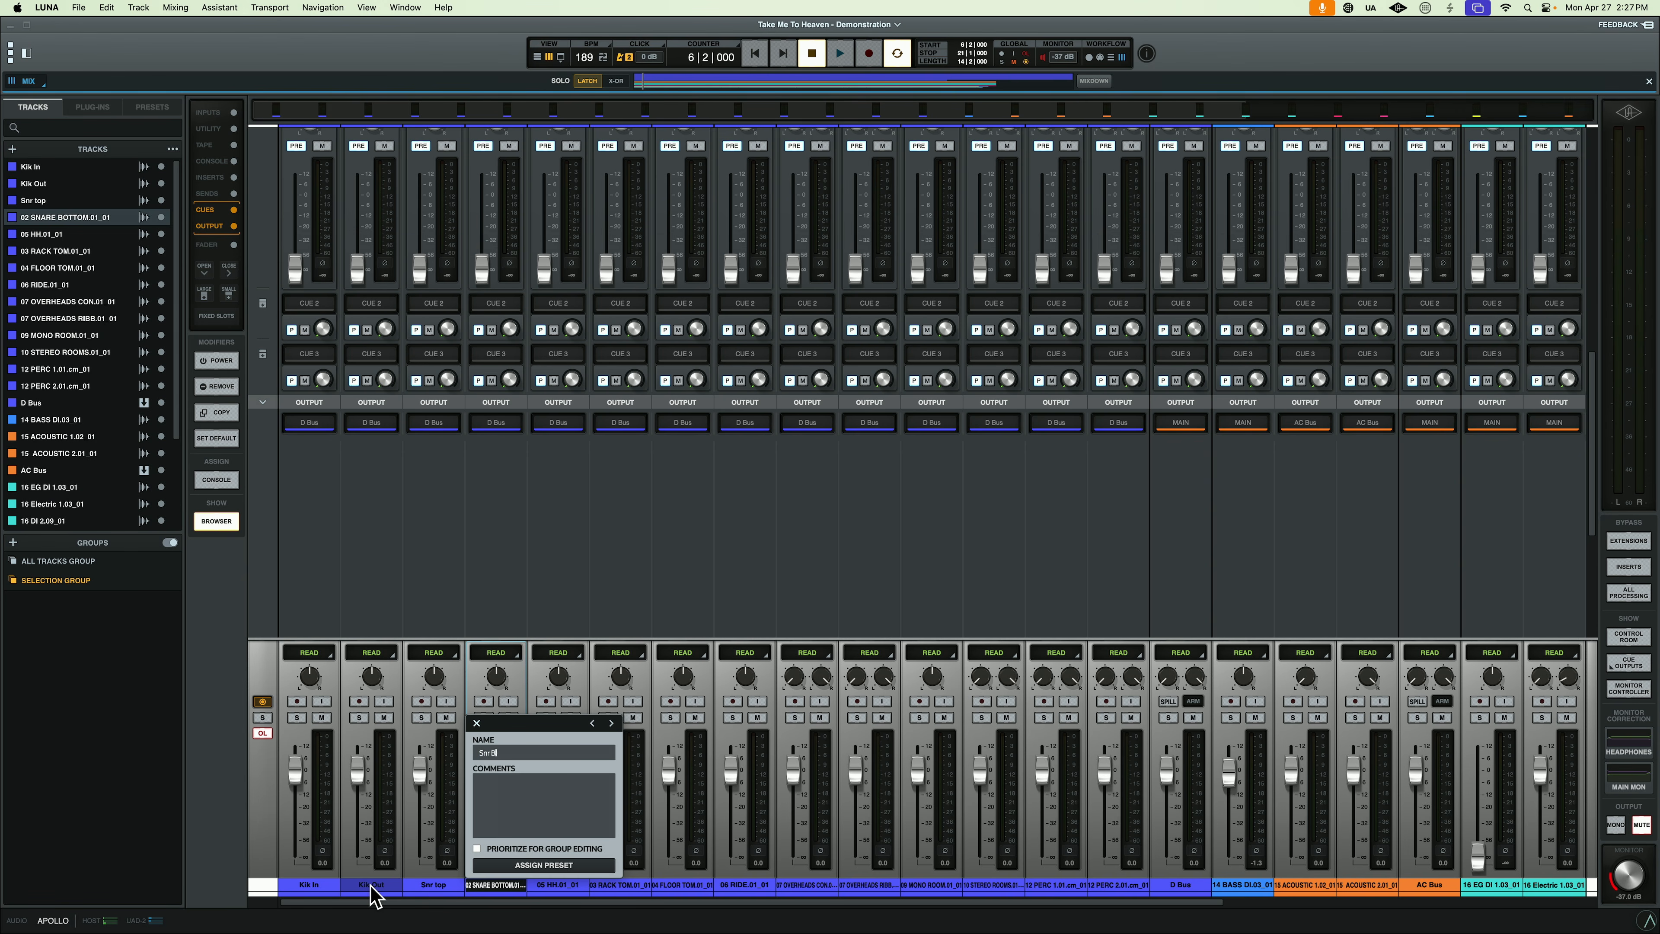
text( Bot)
key(Tab)
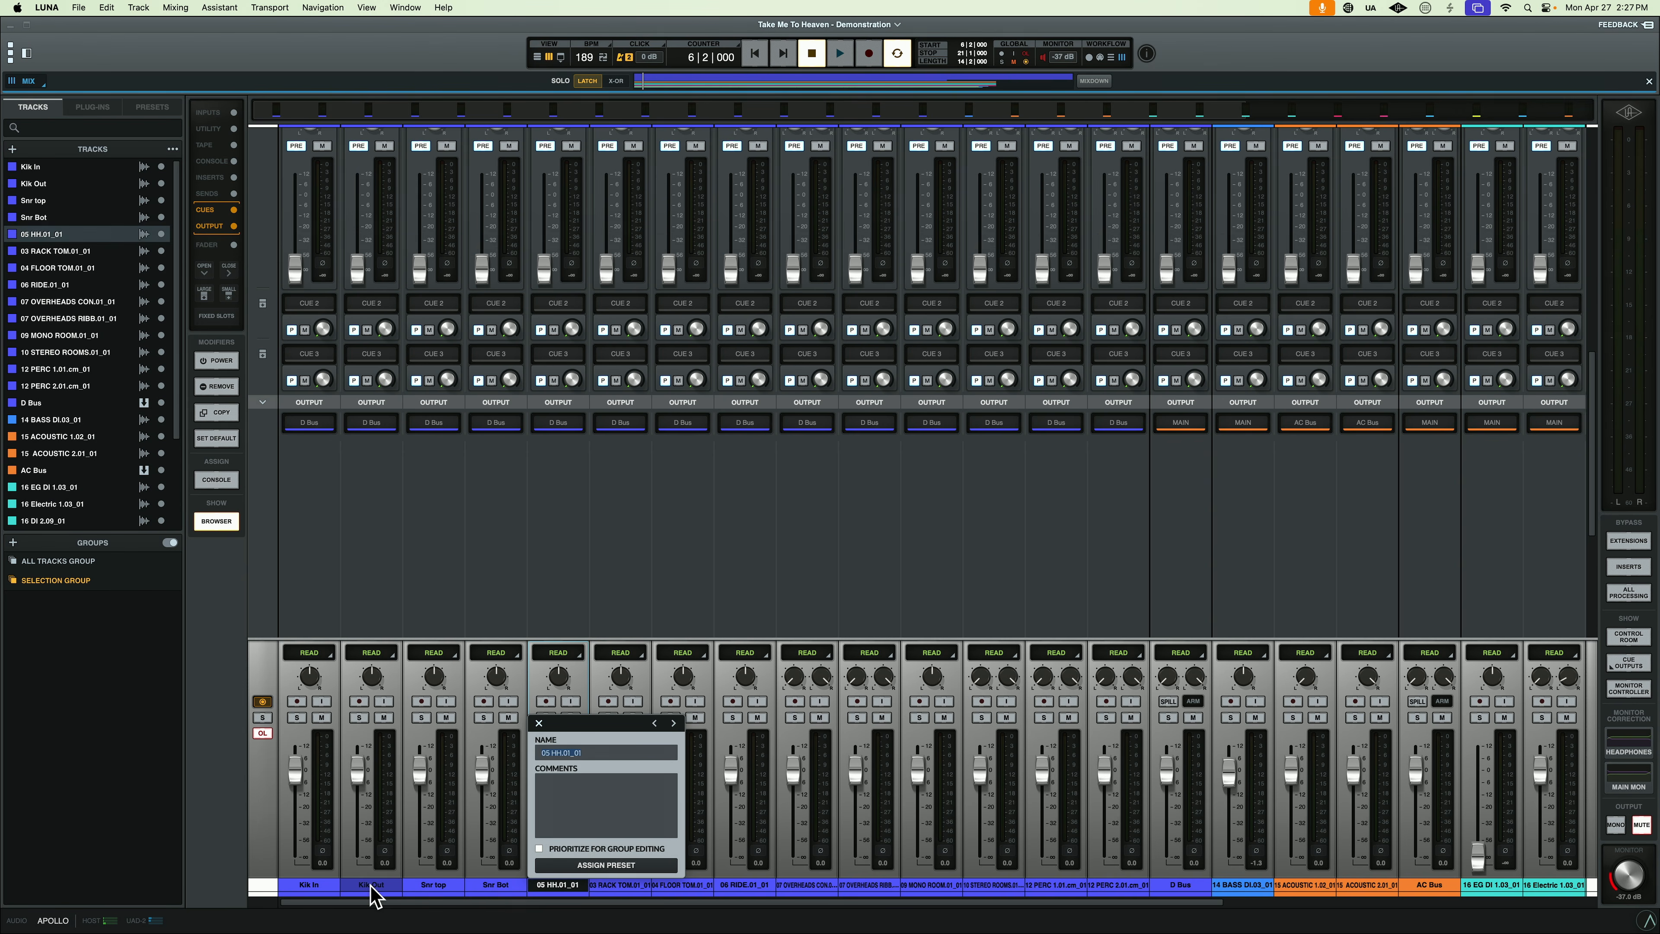
- Rename the hi-hat through mono room channels as Hats, Rack, Floor, Ride, OH COND, OH RIBB and Mono RM
key(Tab)
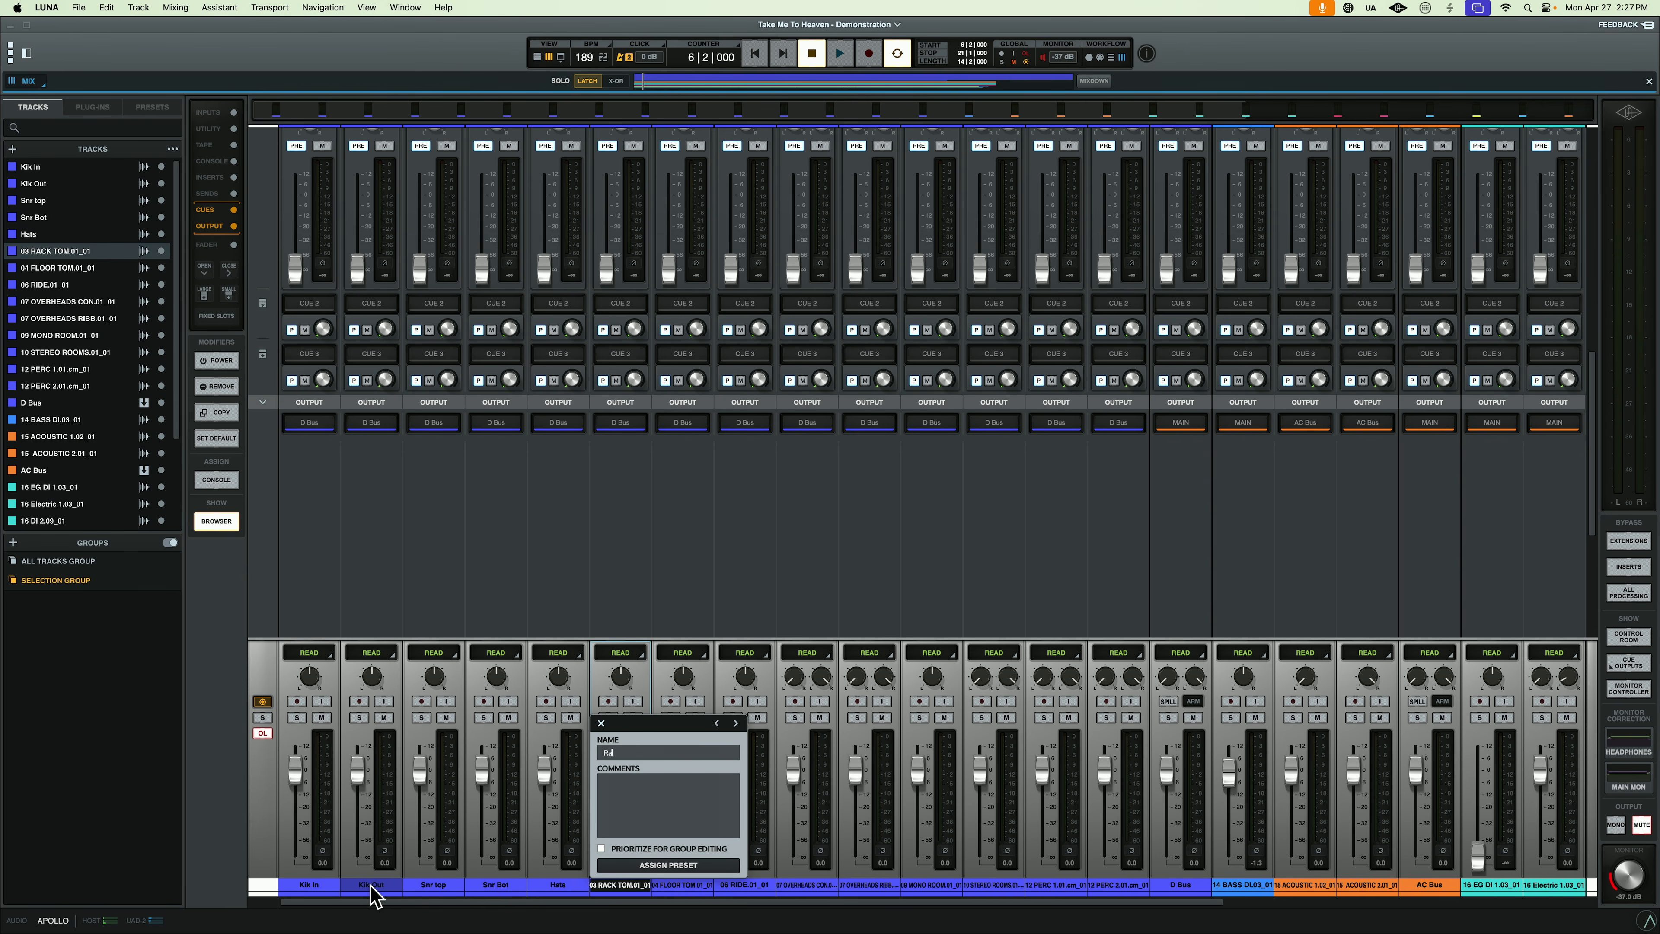
key(Tab)
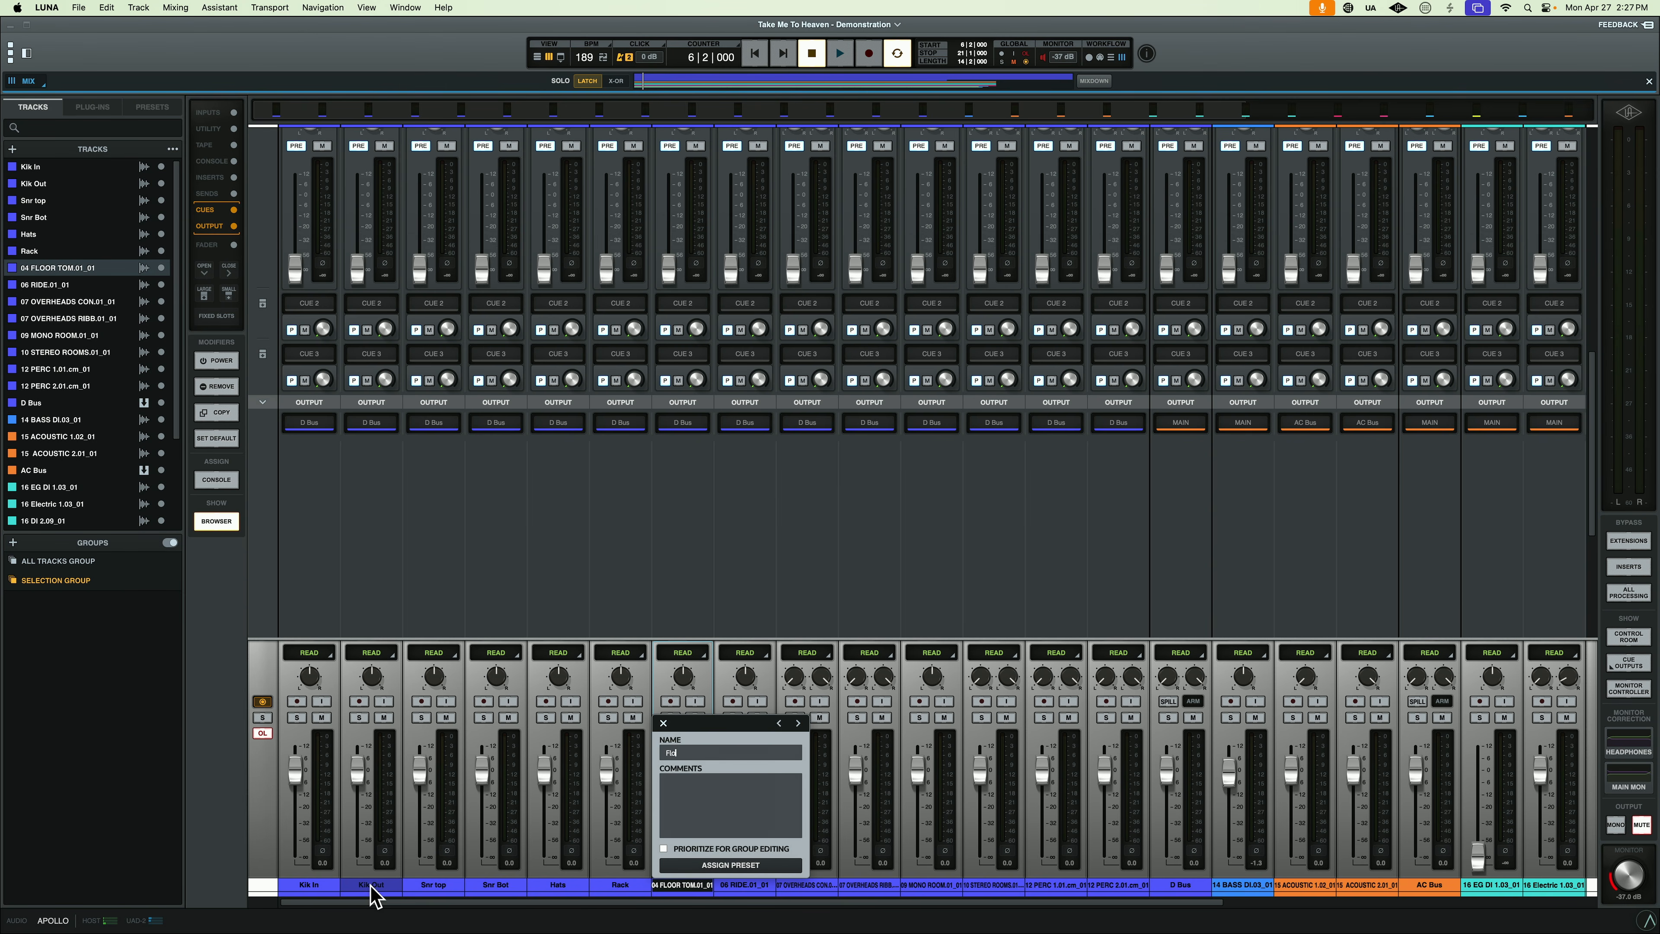
text(Floor)
key(Tab)
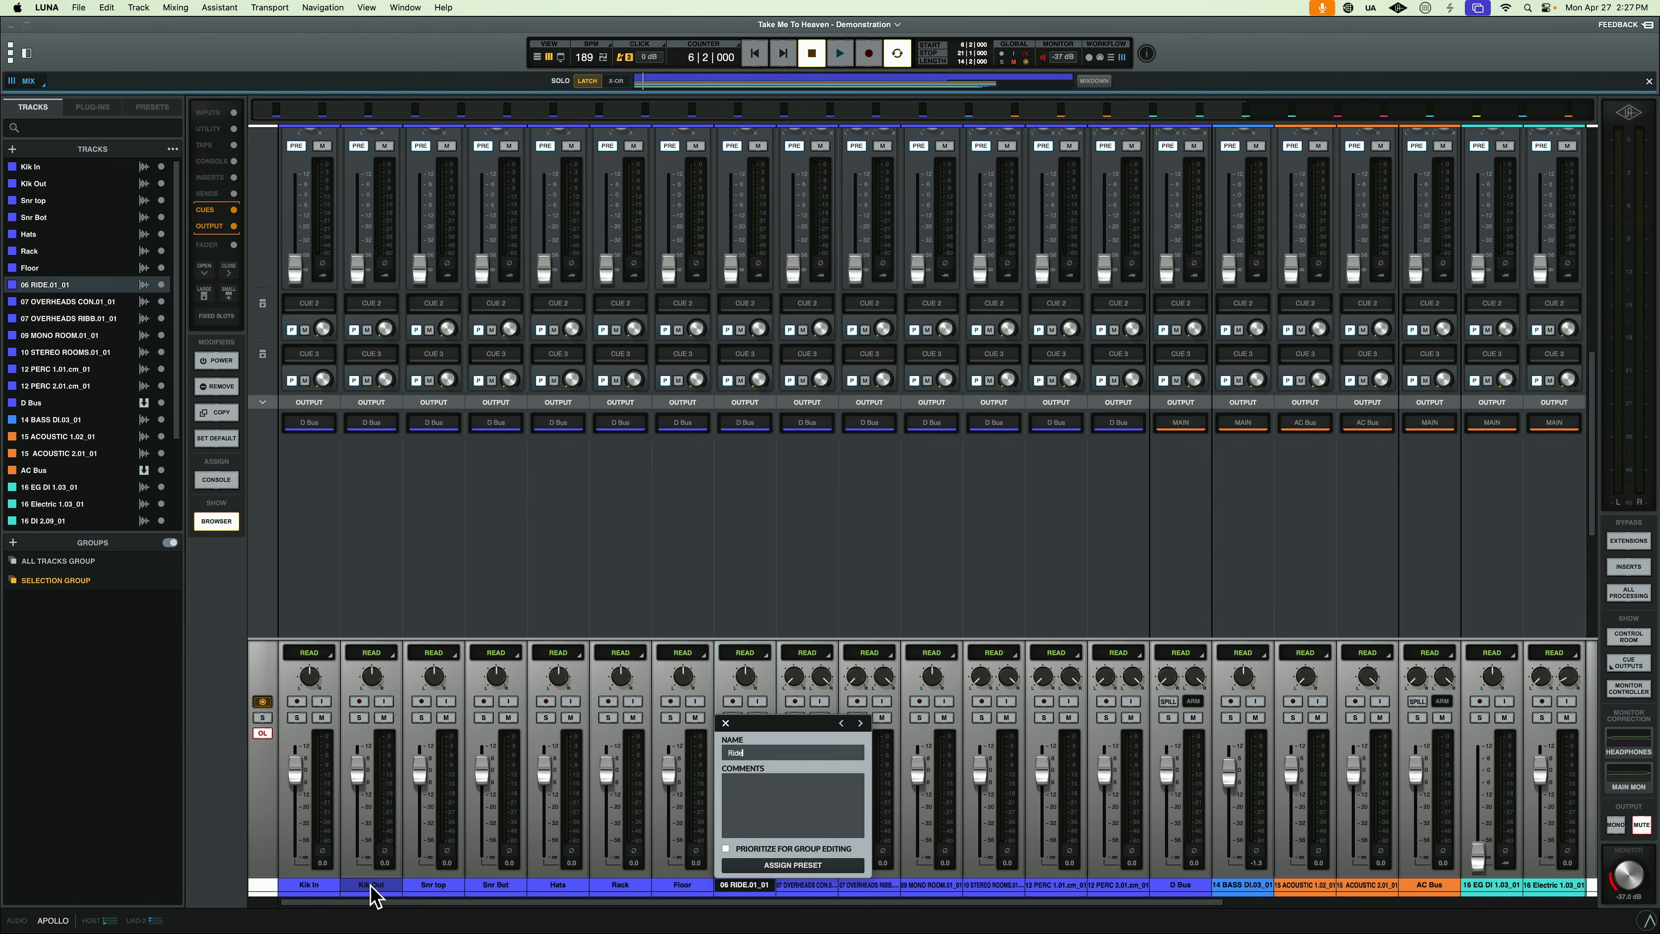
key(Tab)
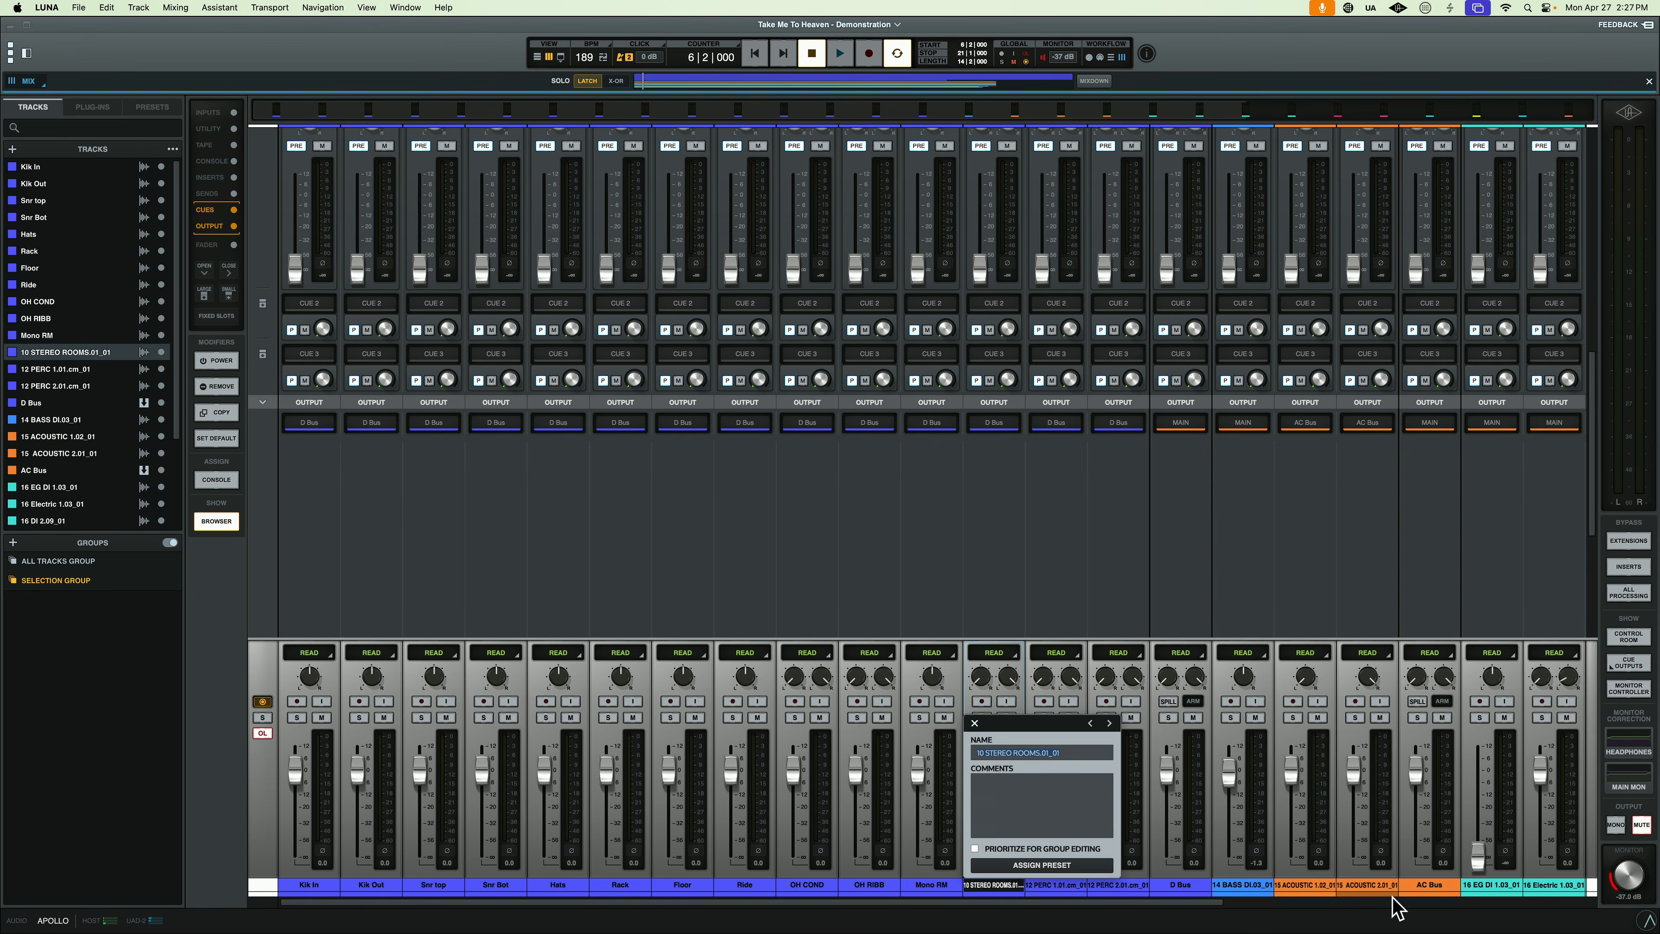
scroll(1428, 893, right, 2)
scroll(1428, 893, left, 3)
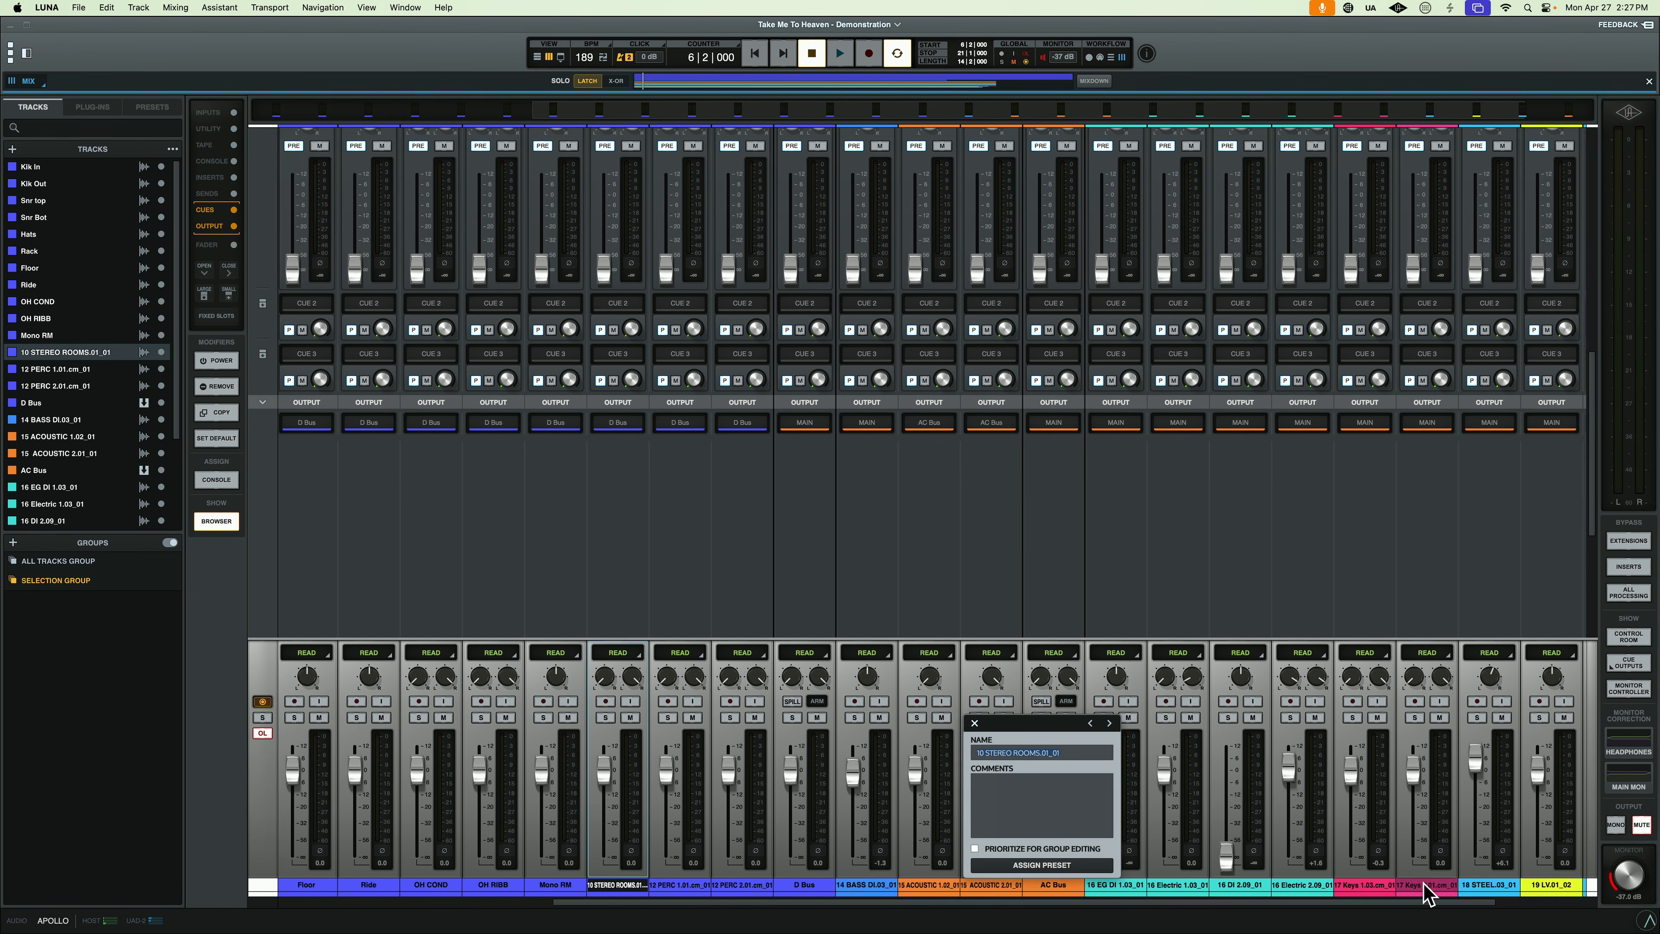
scroll(1428, 895, left, 1)
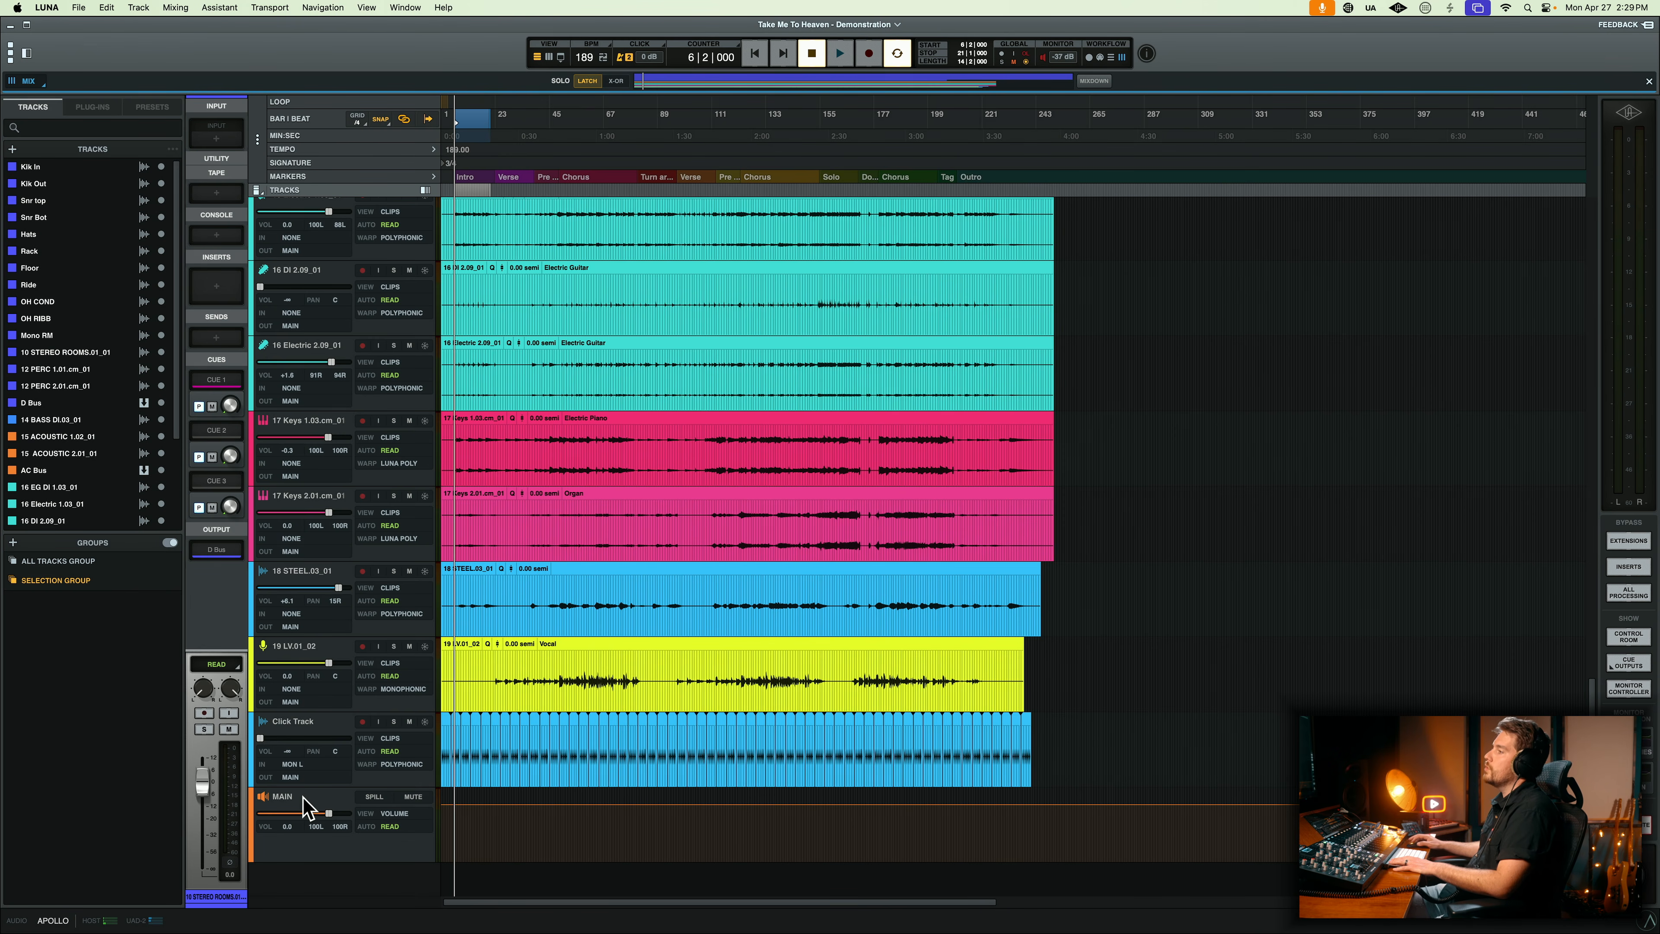
click(1097, 81)
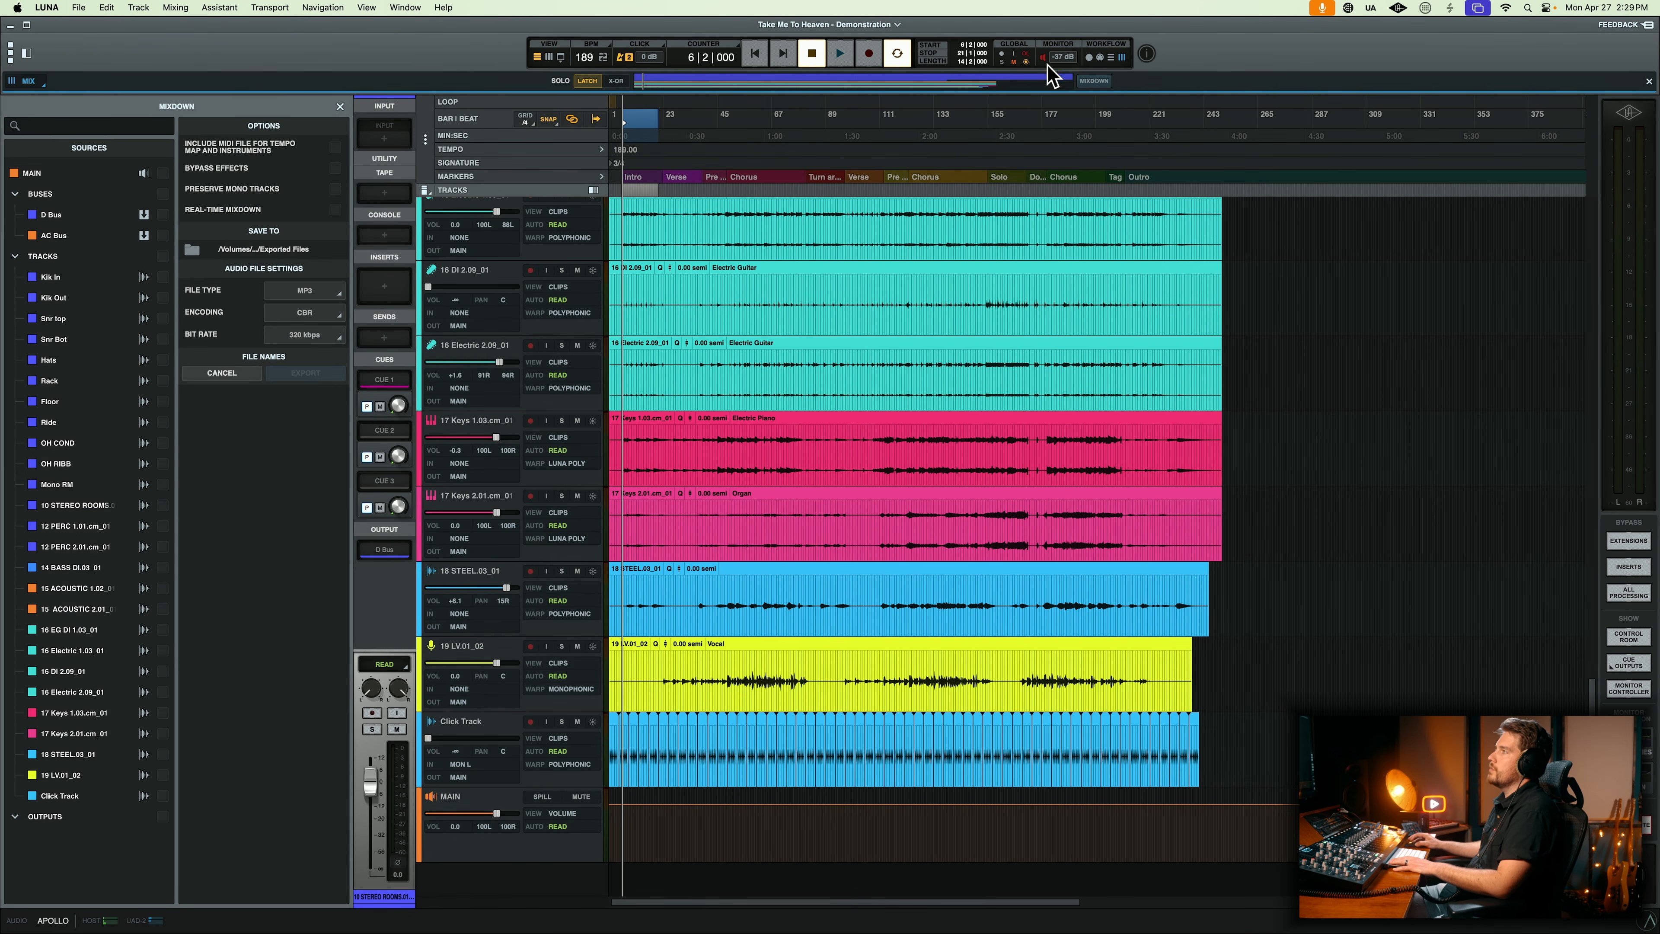
click(163, 173)
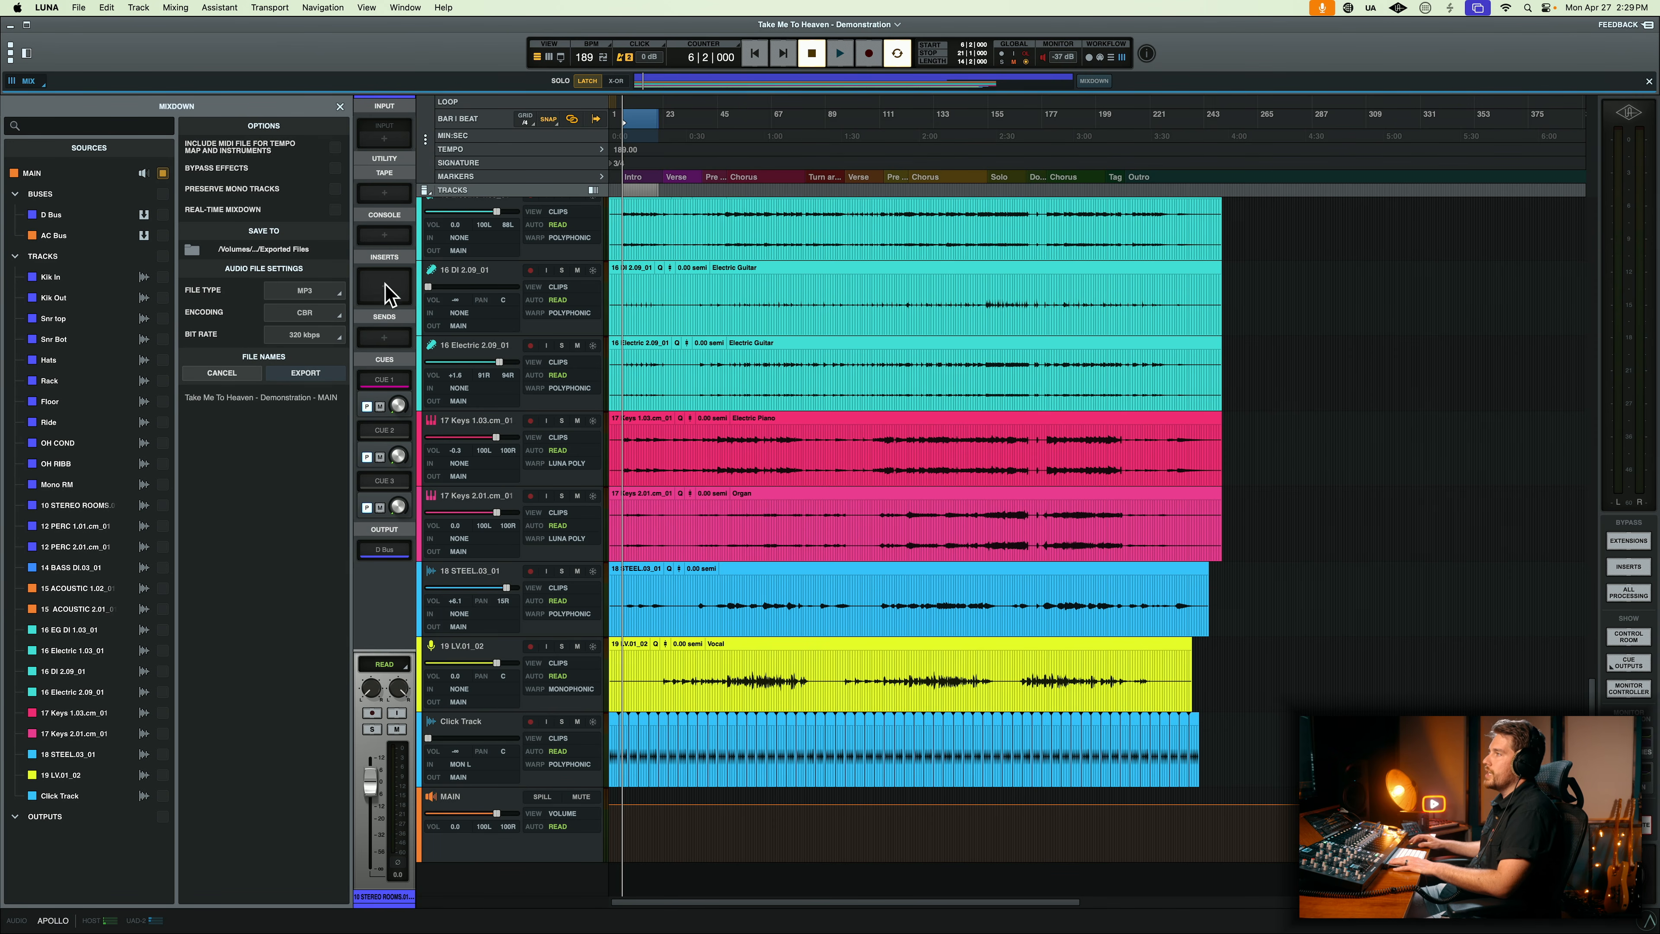
click(324, 292)
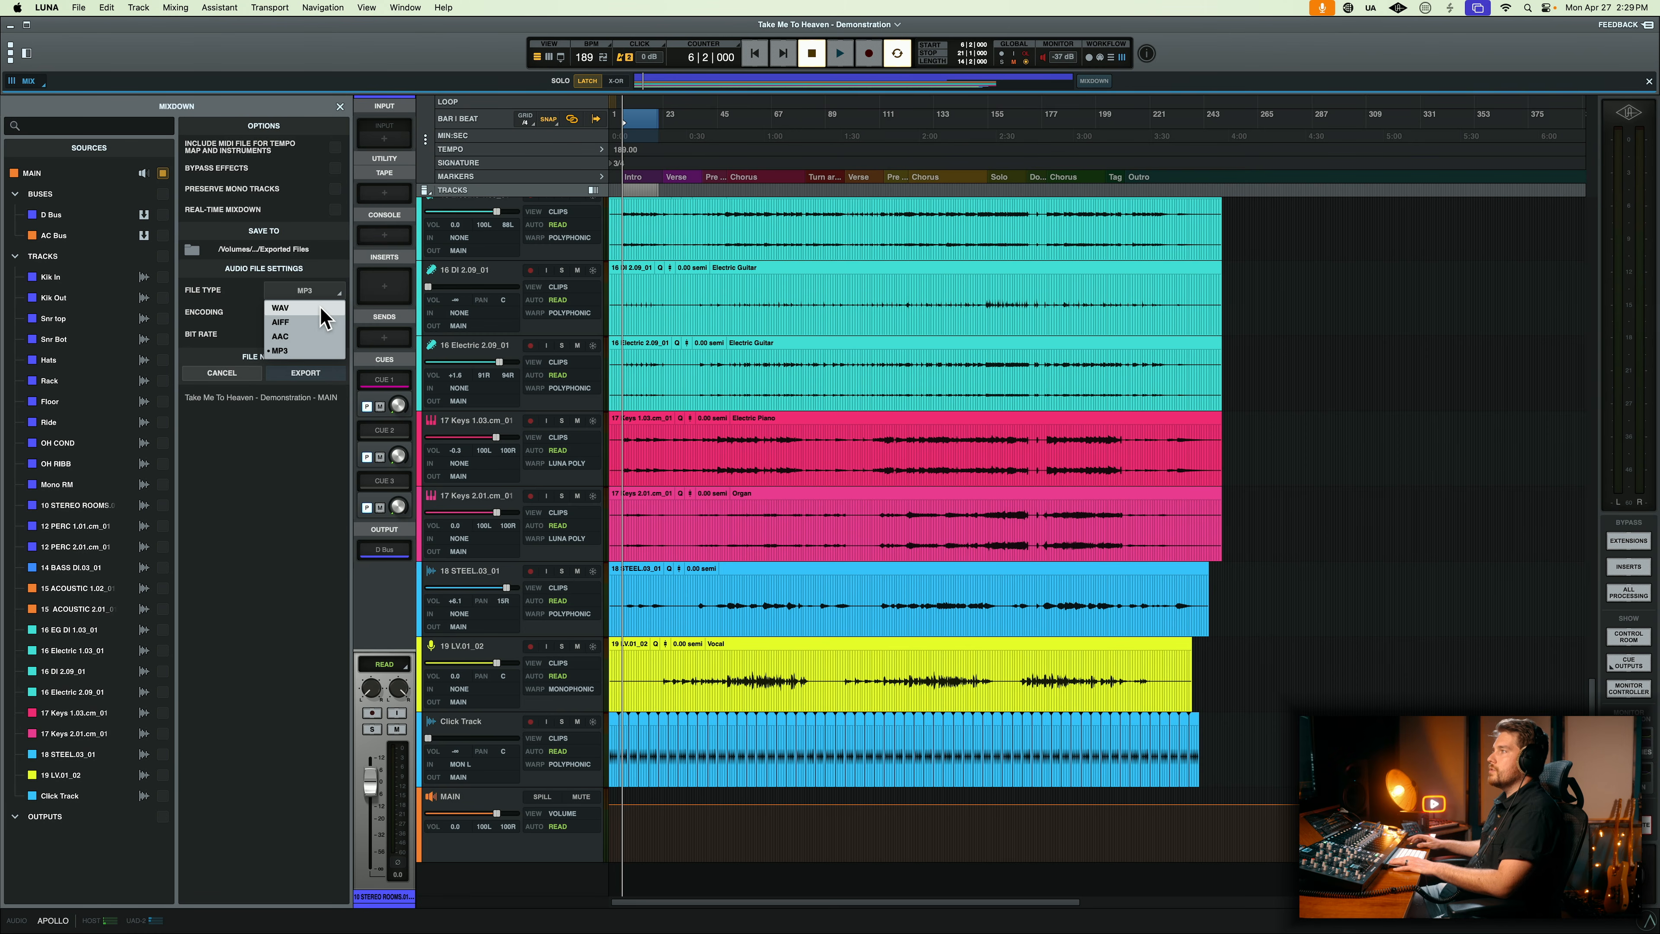
click(322, 307)
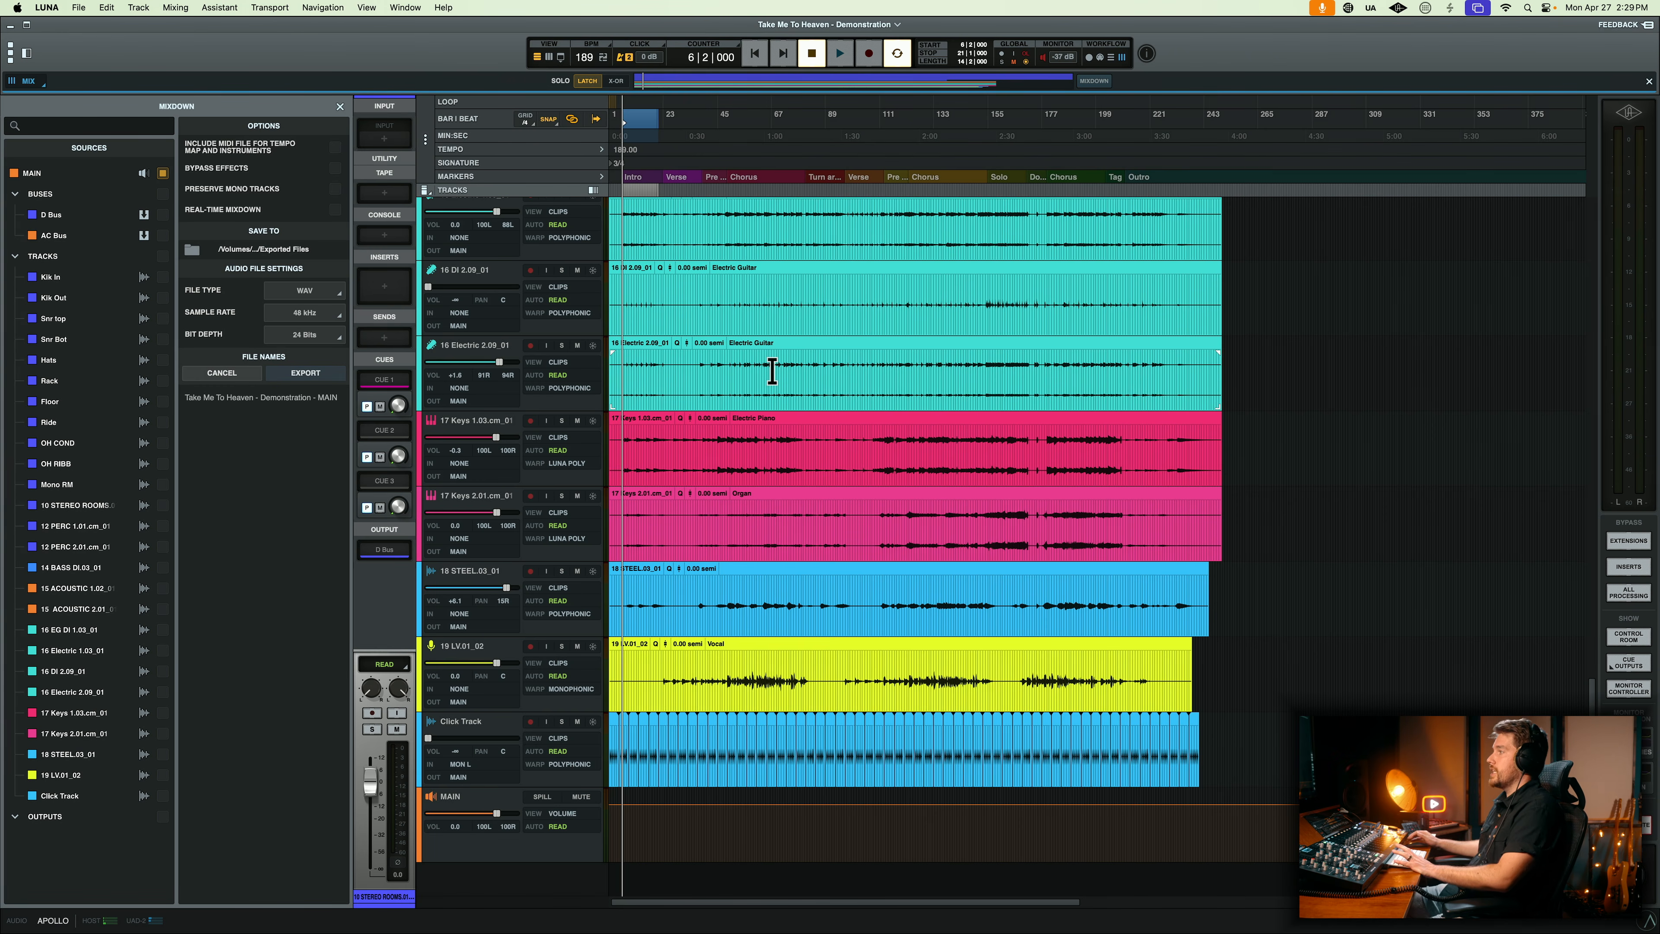
key(Escape)
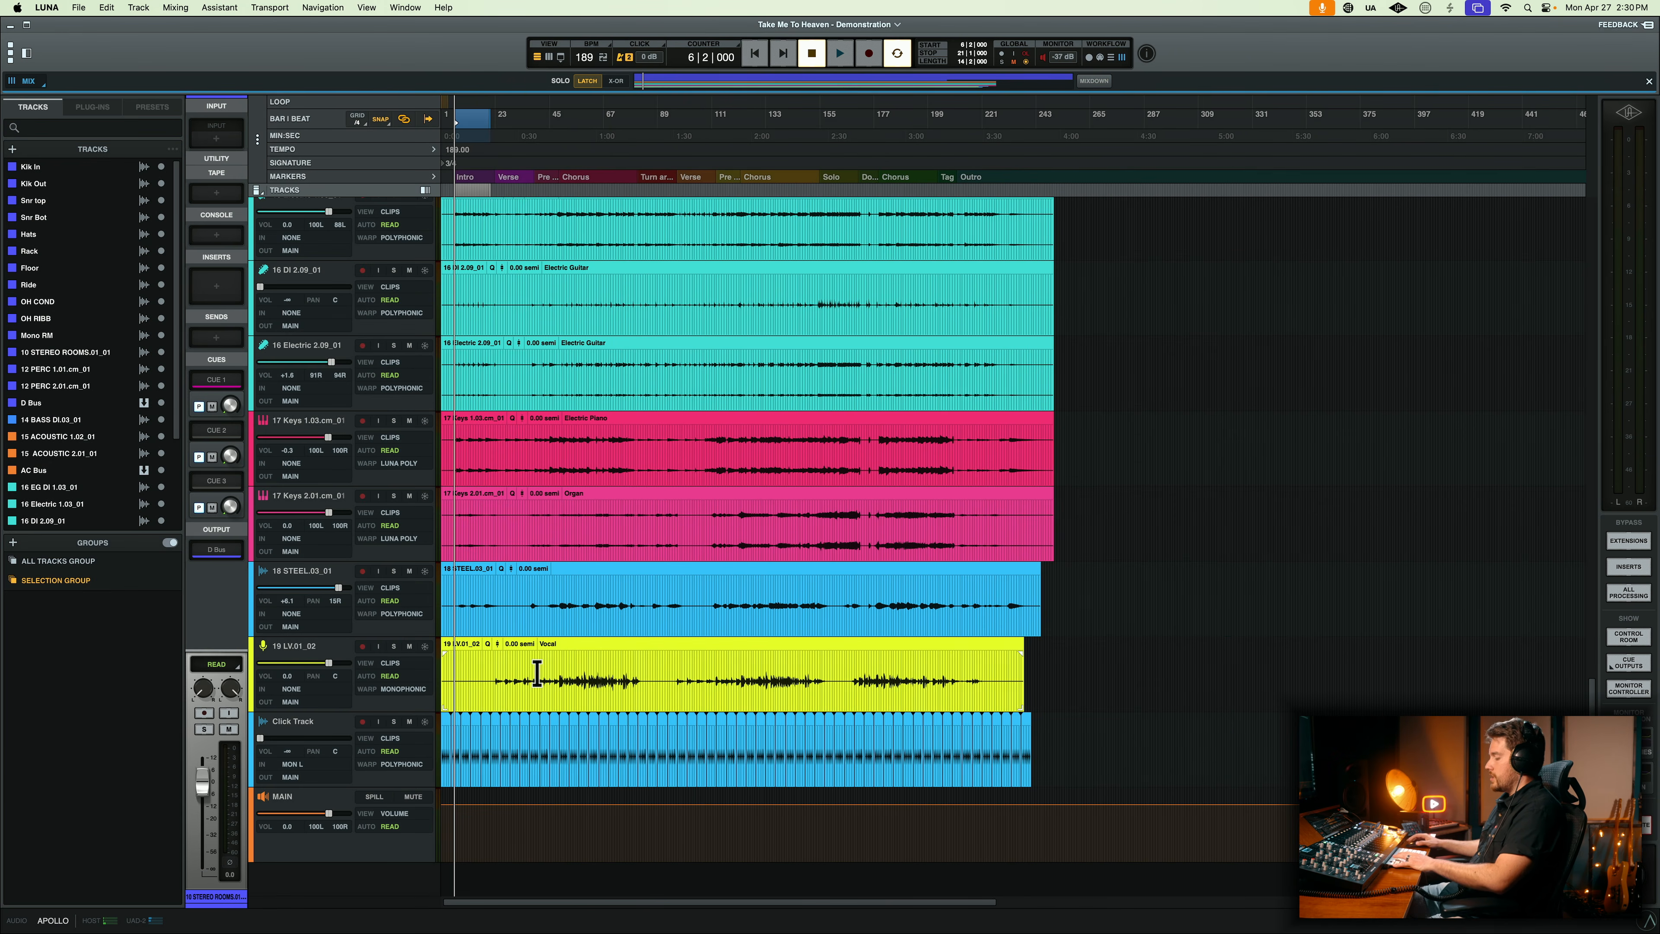
- Select the whole song's range on the MAIN track and bounce it to a new track, keeping the source and consolidating the audio
drag(1036, 798, 321, 797)
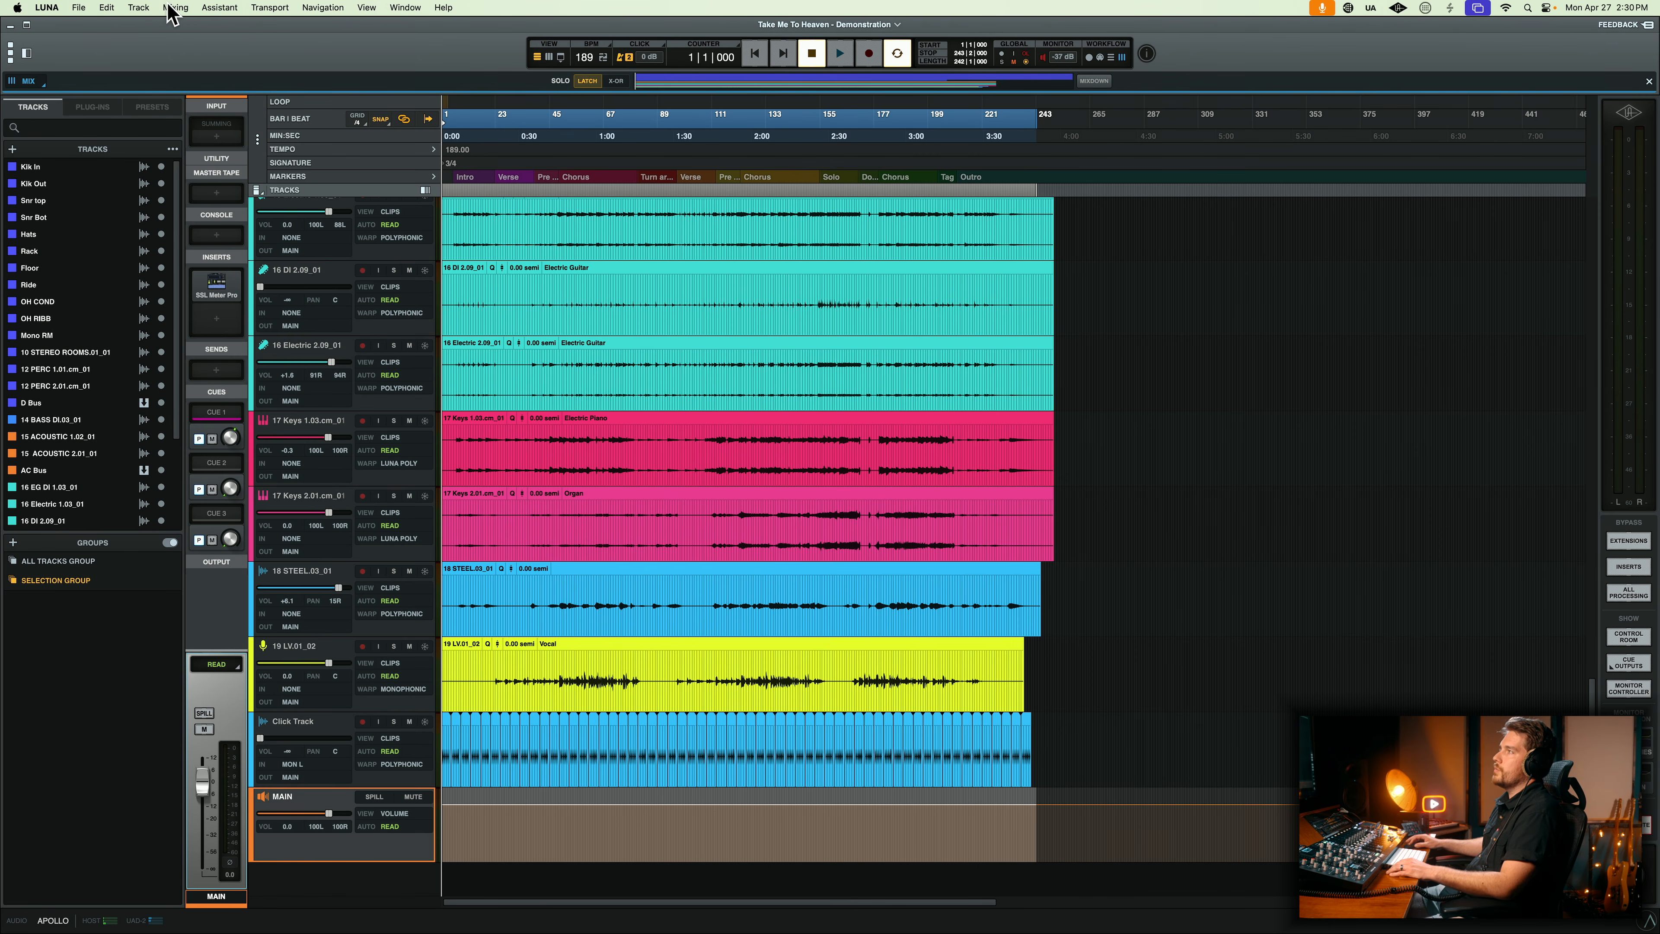
click(149, 8)
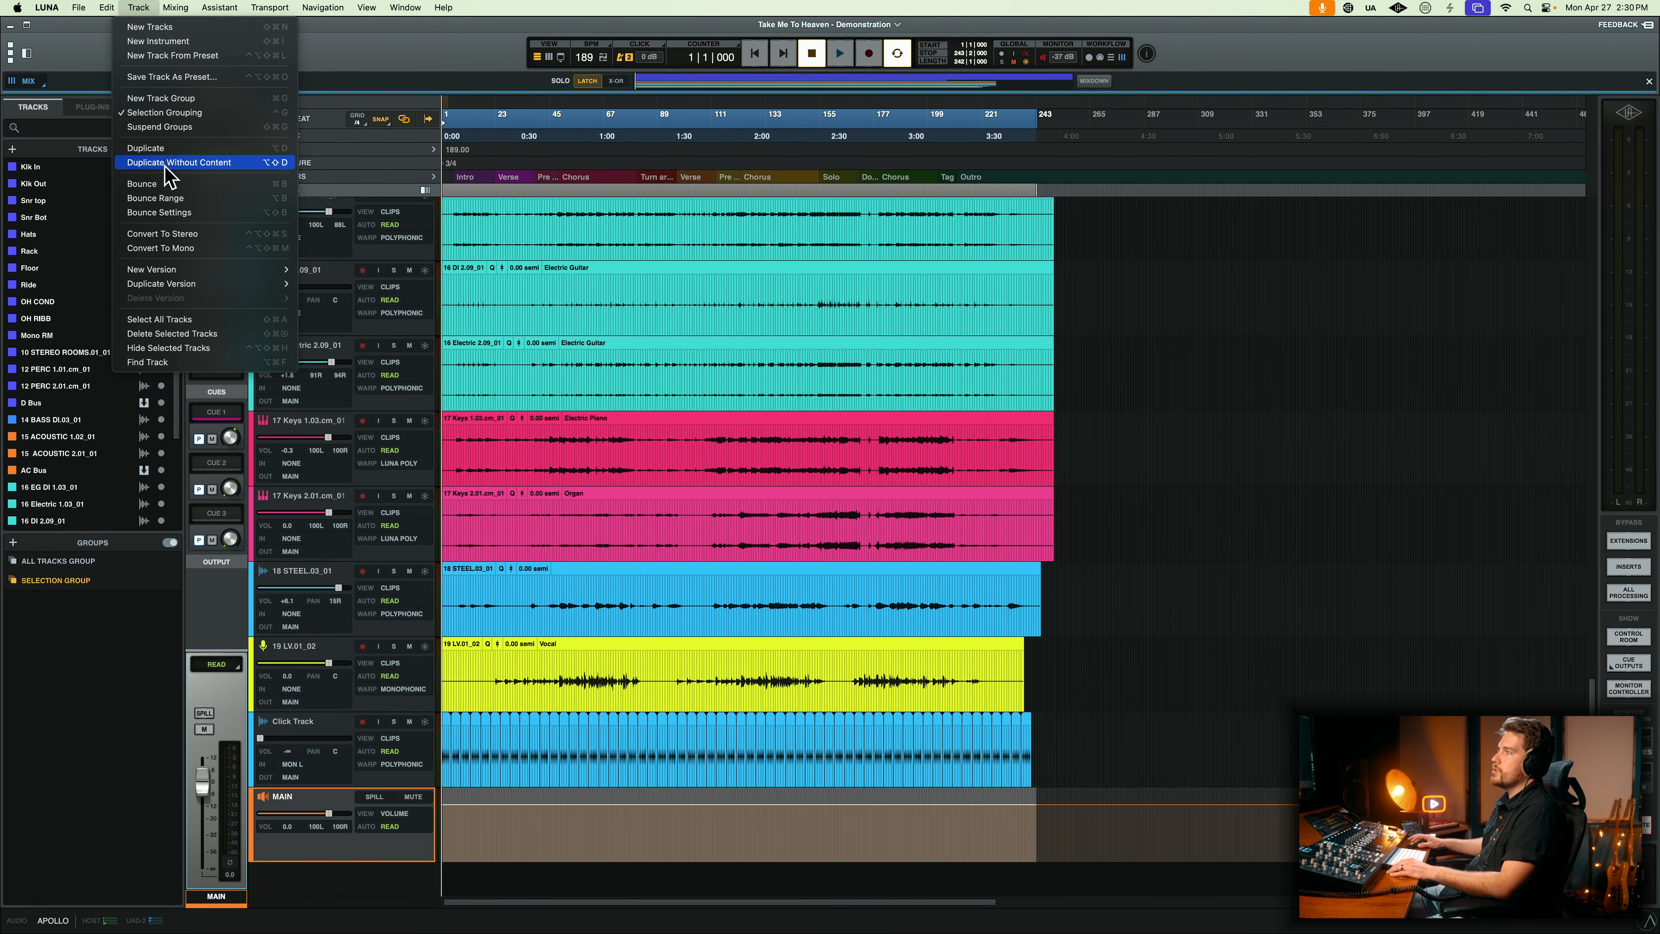
click(169, 212)
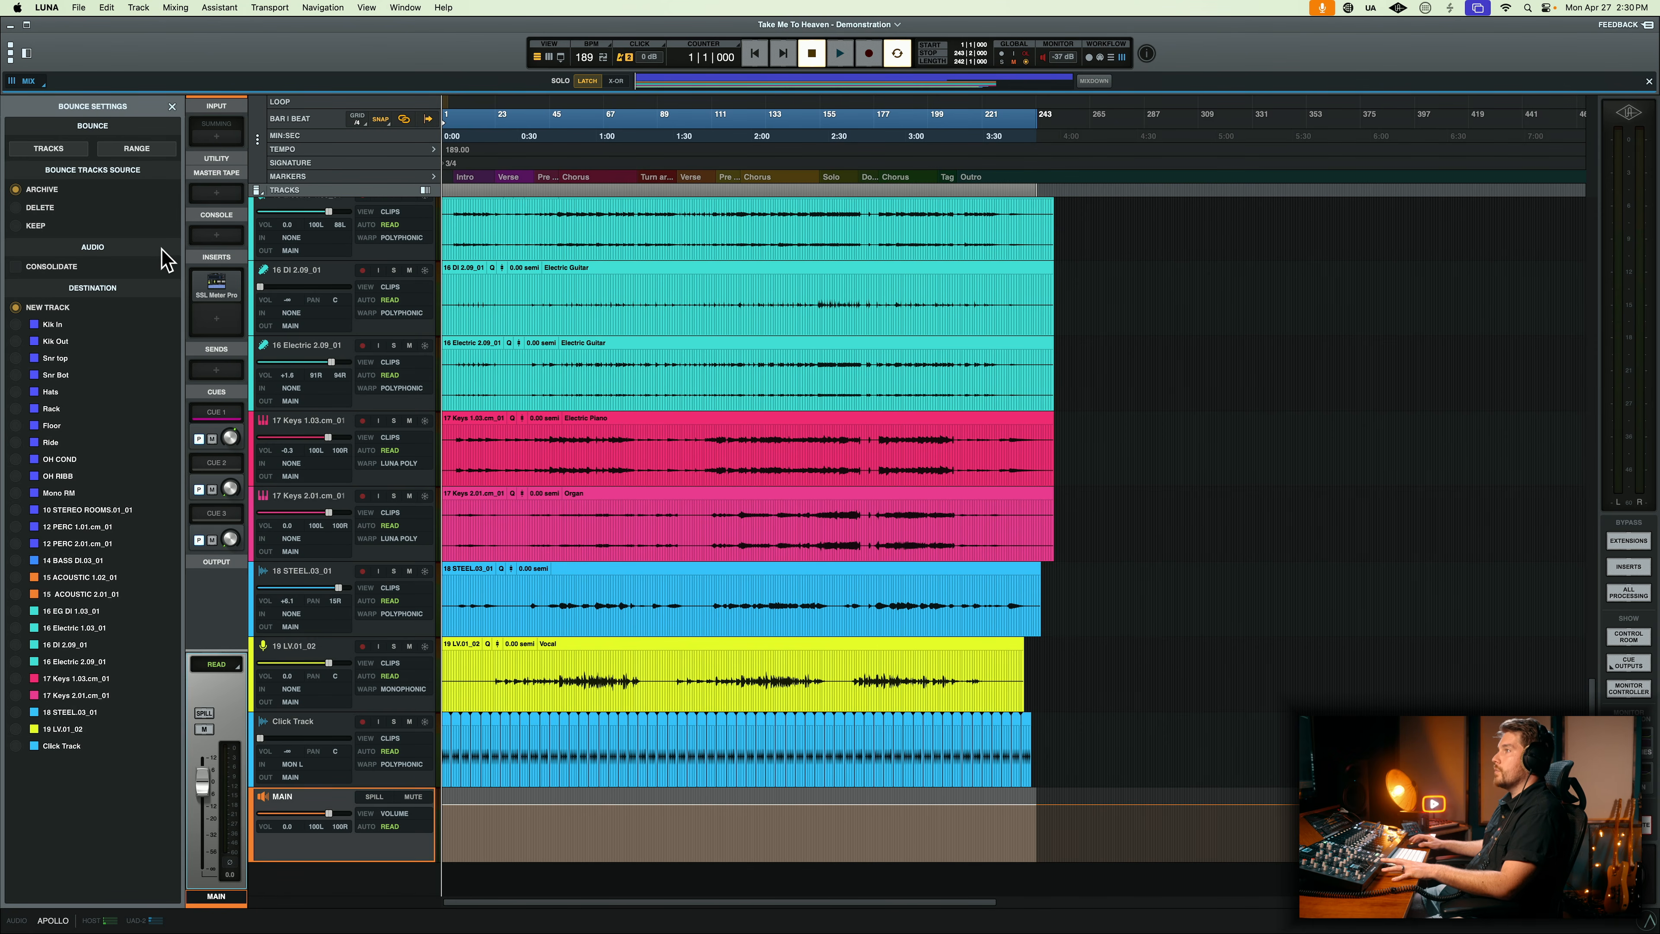
click(15, 225)
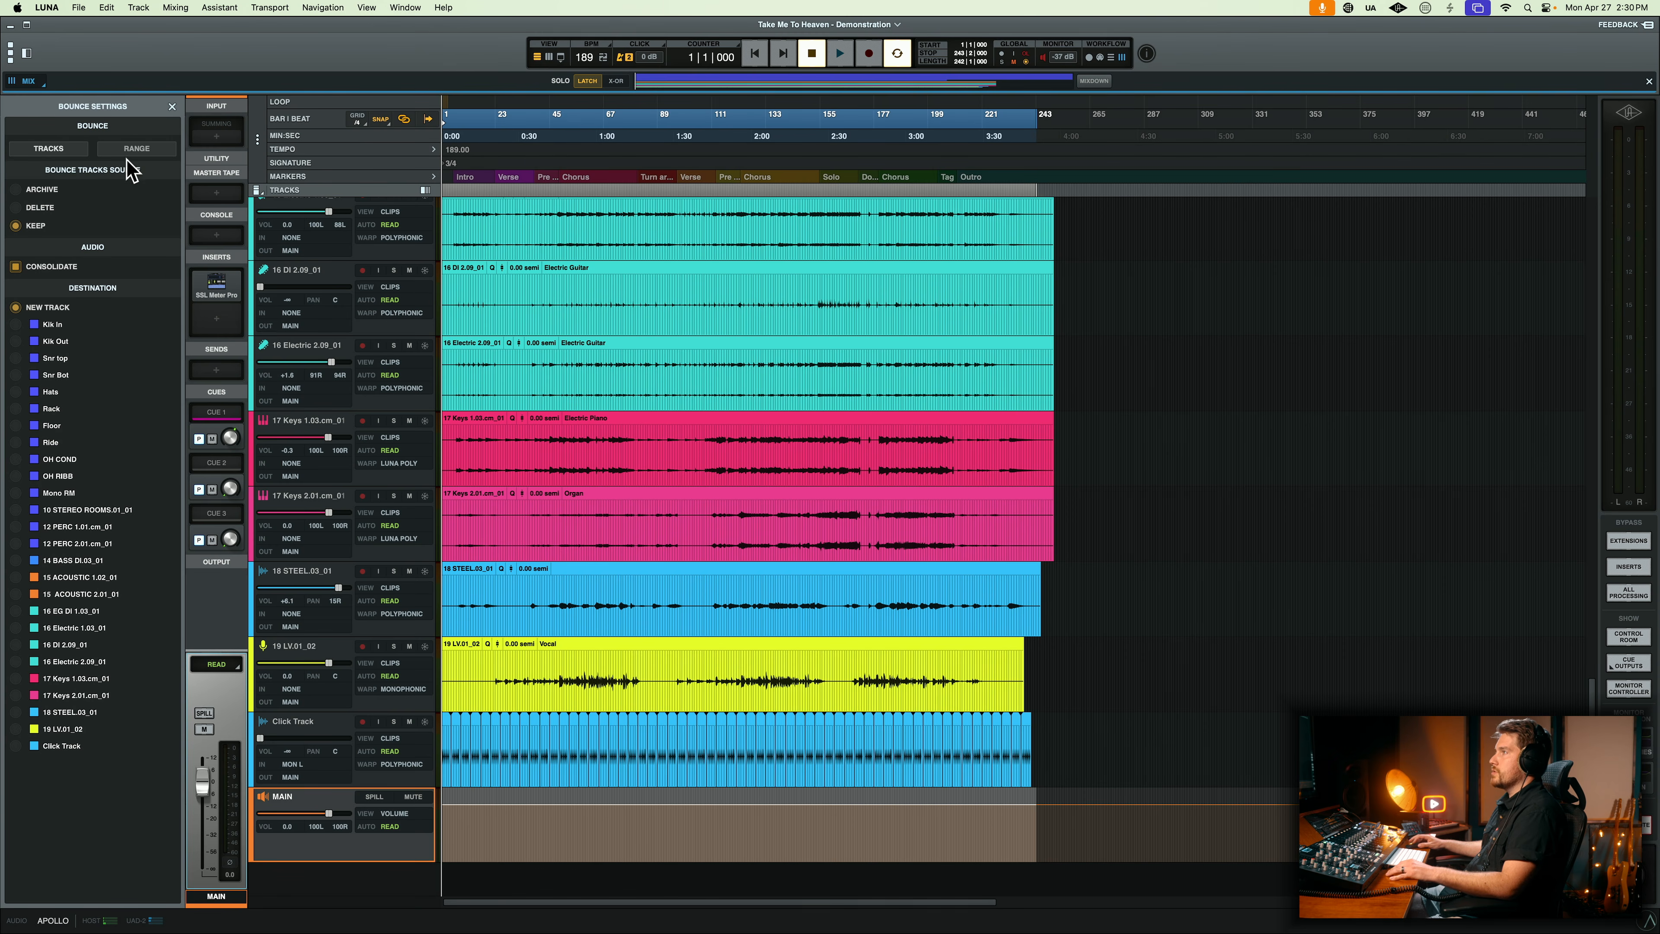
click(145, 150)
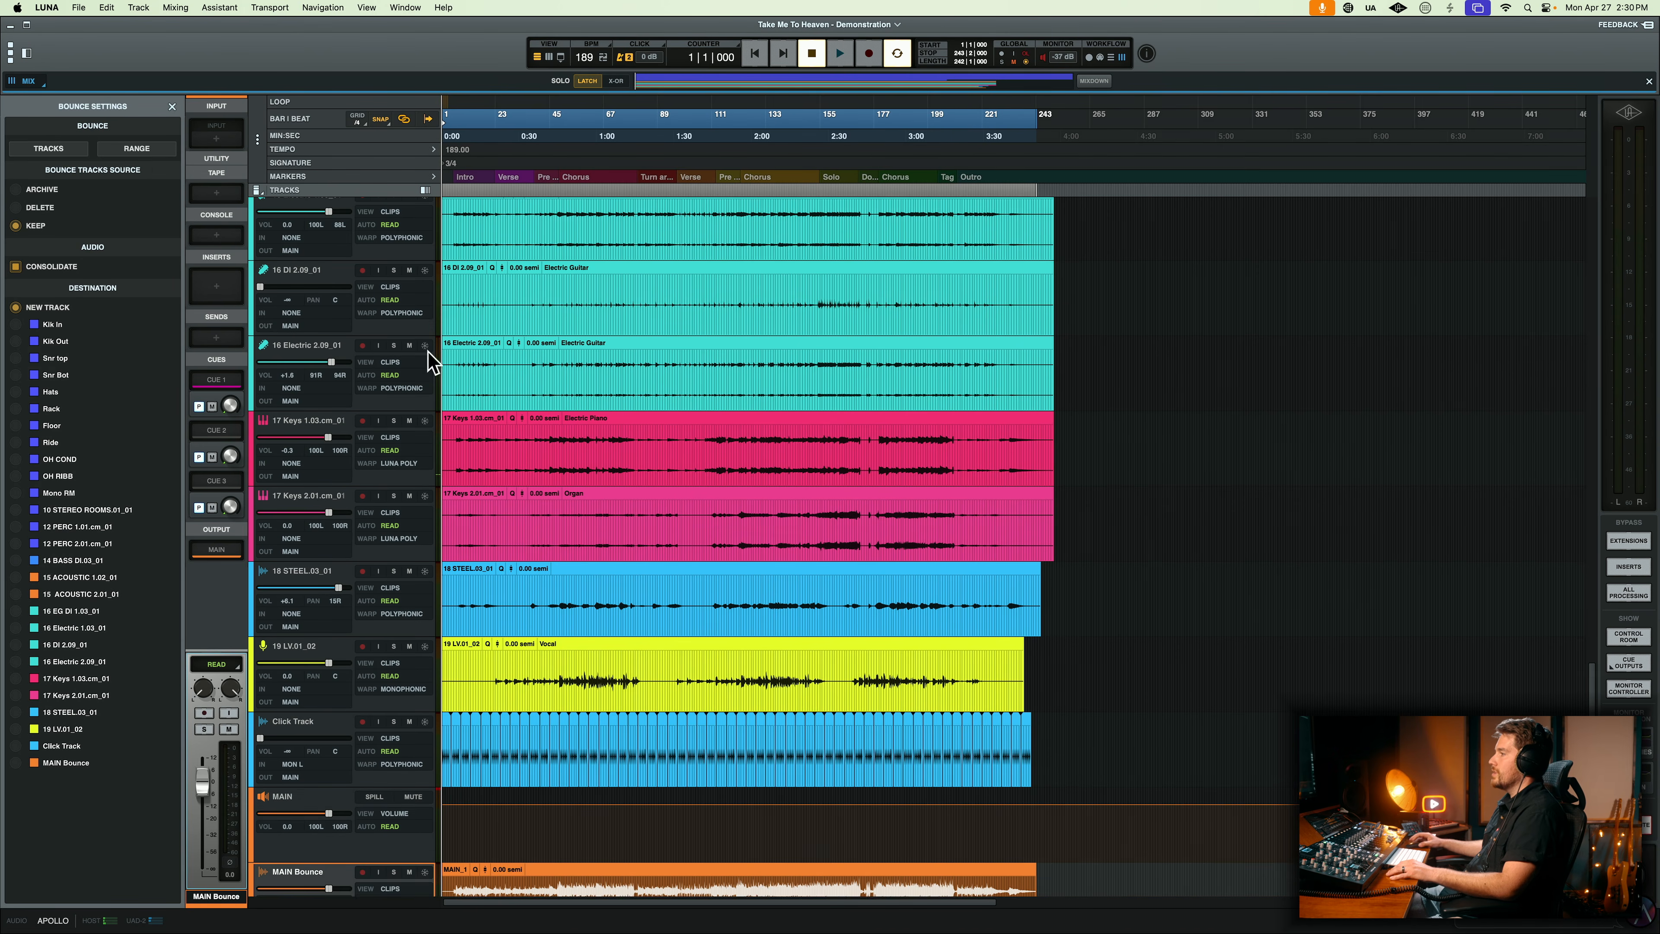
- Set the MAIN Bounce track's instrument type to Guitar and rename the track Master Print
scroll(580, 409, down, 3)
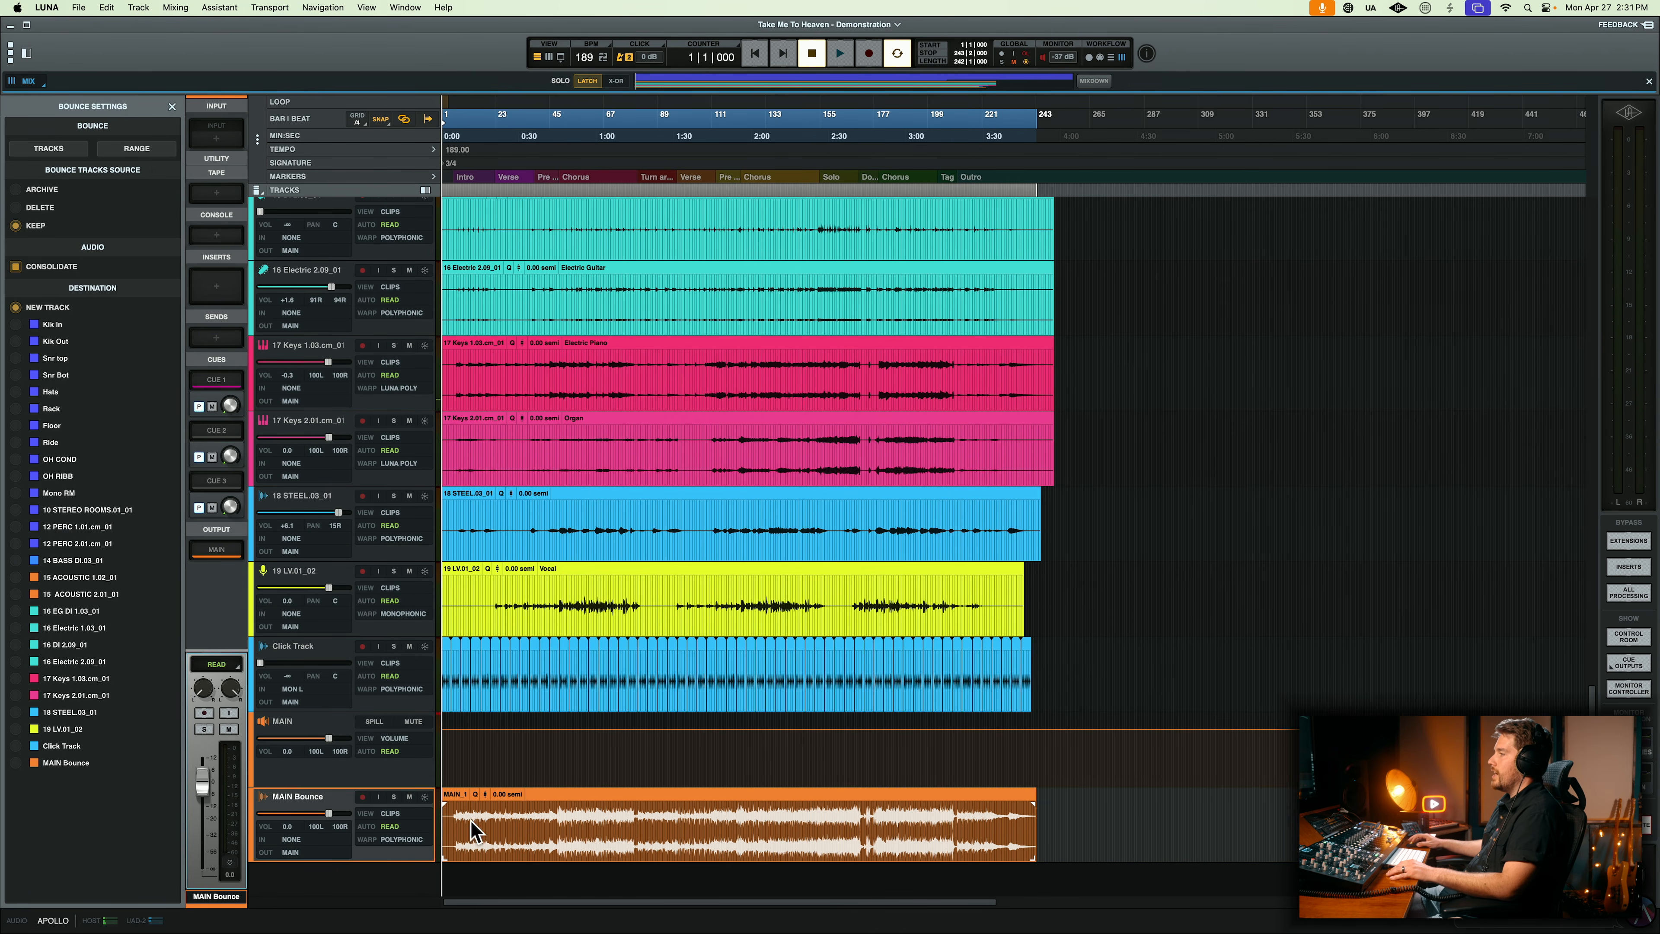
click(451, 814)
drag(490, 814, 1059, 817)
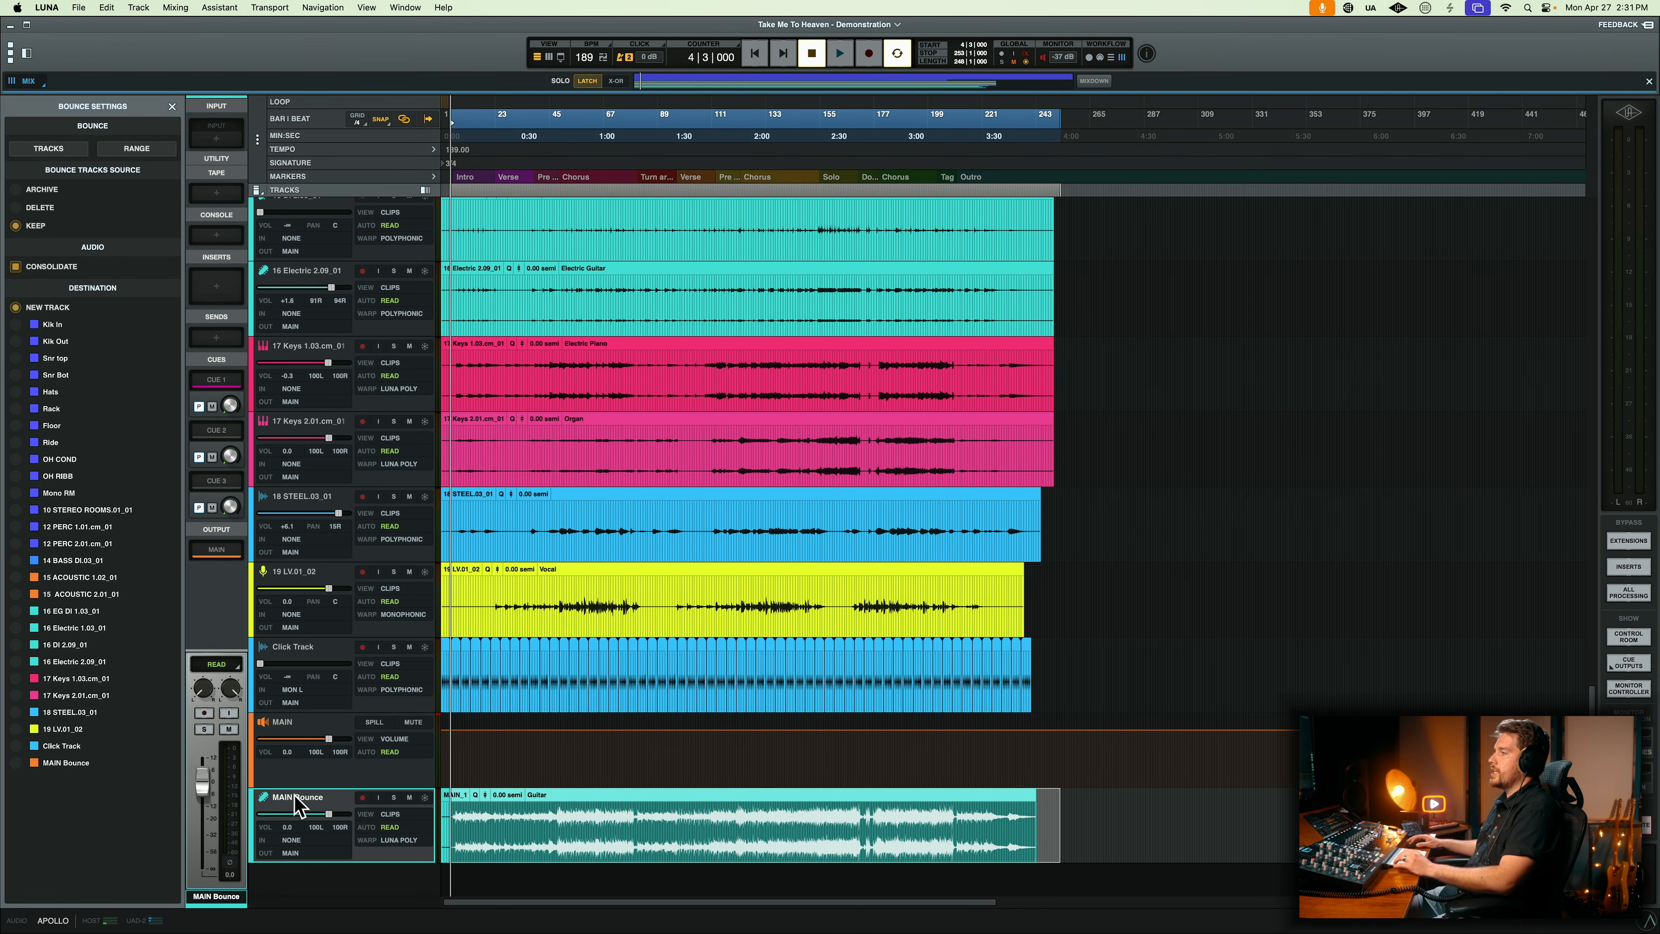
double_click(297, 798)
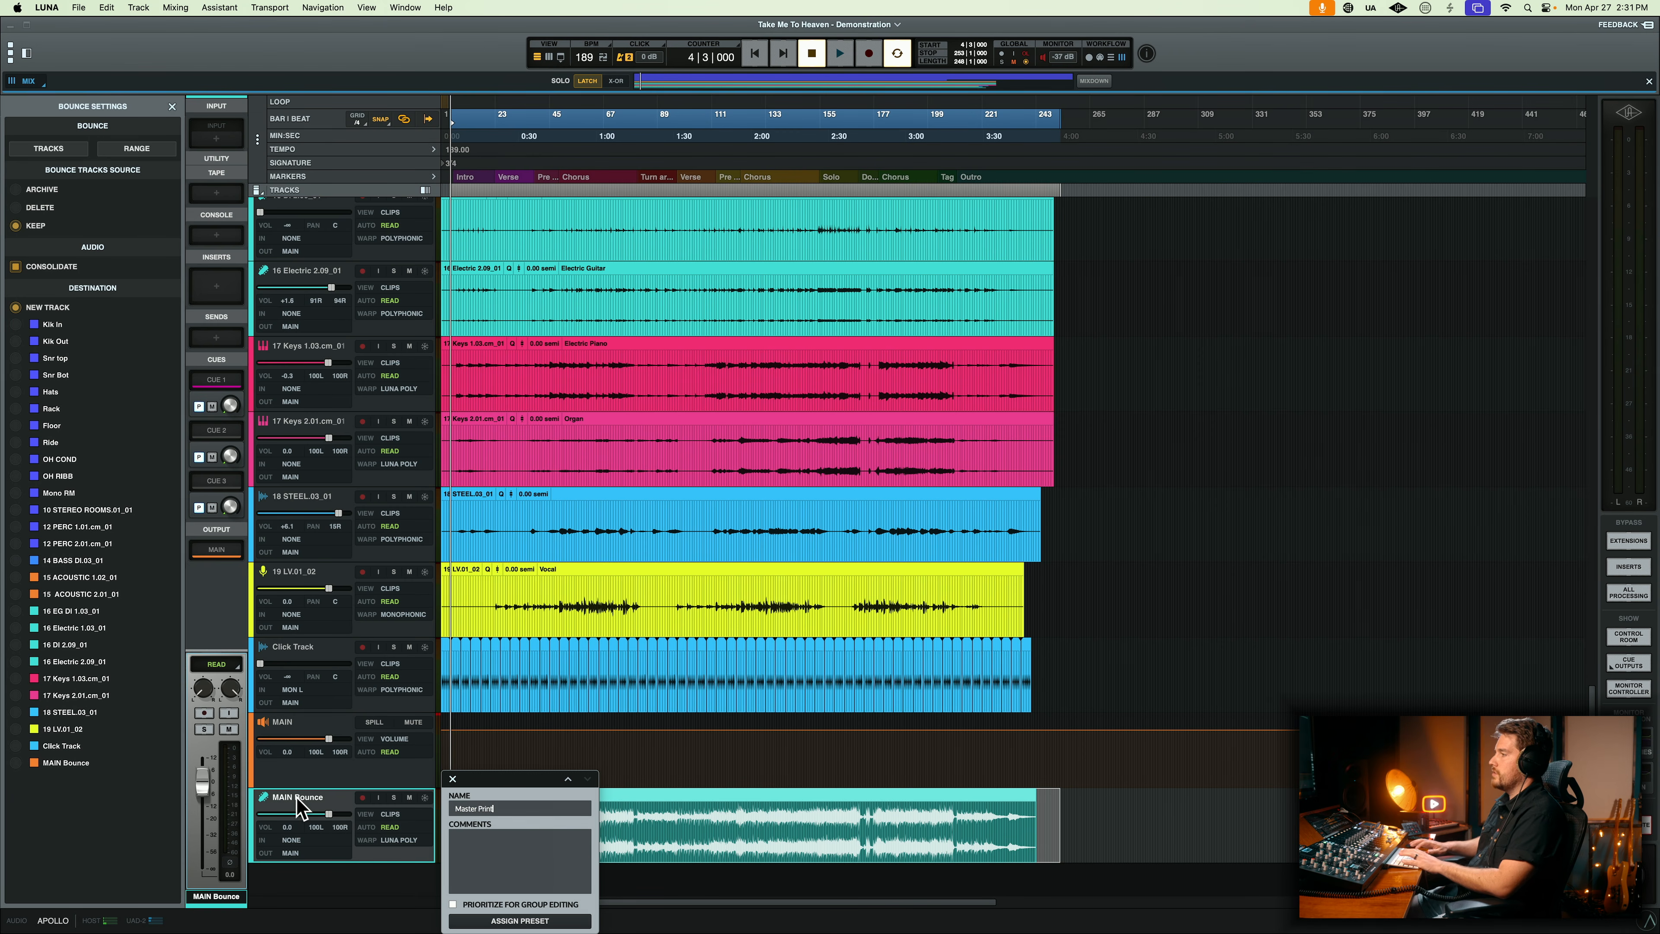
text(Master Print)
key(Return)
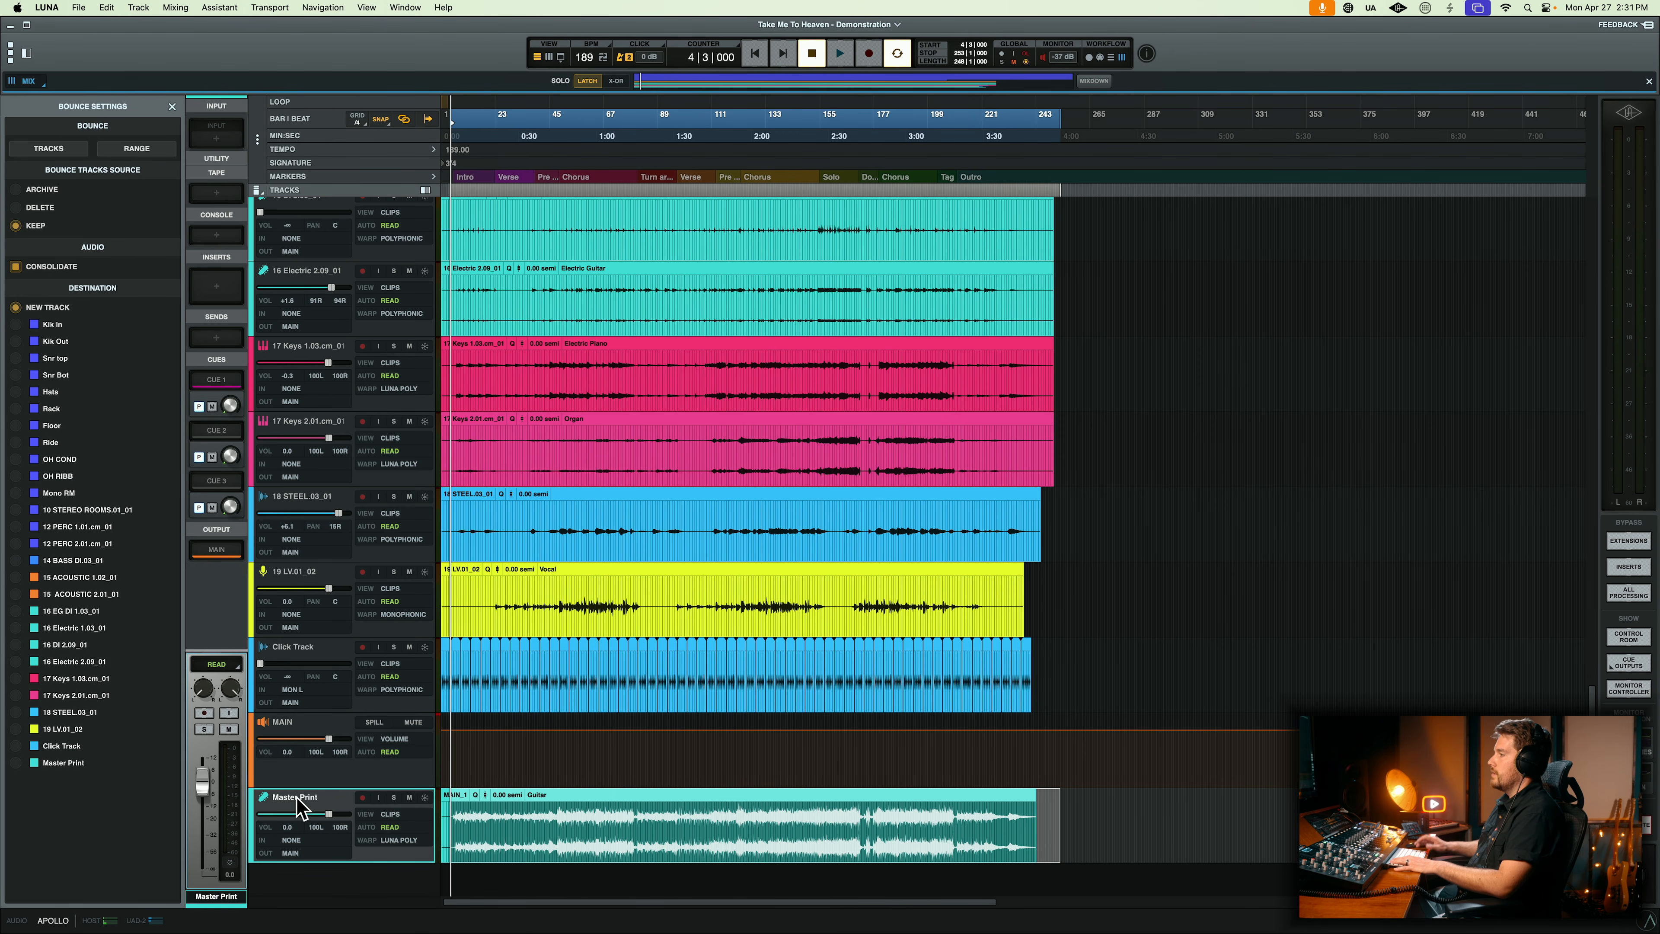
- Show the track versions and rename version V1 of the Master Print track as REVISION 1
click(425, 190)
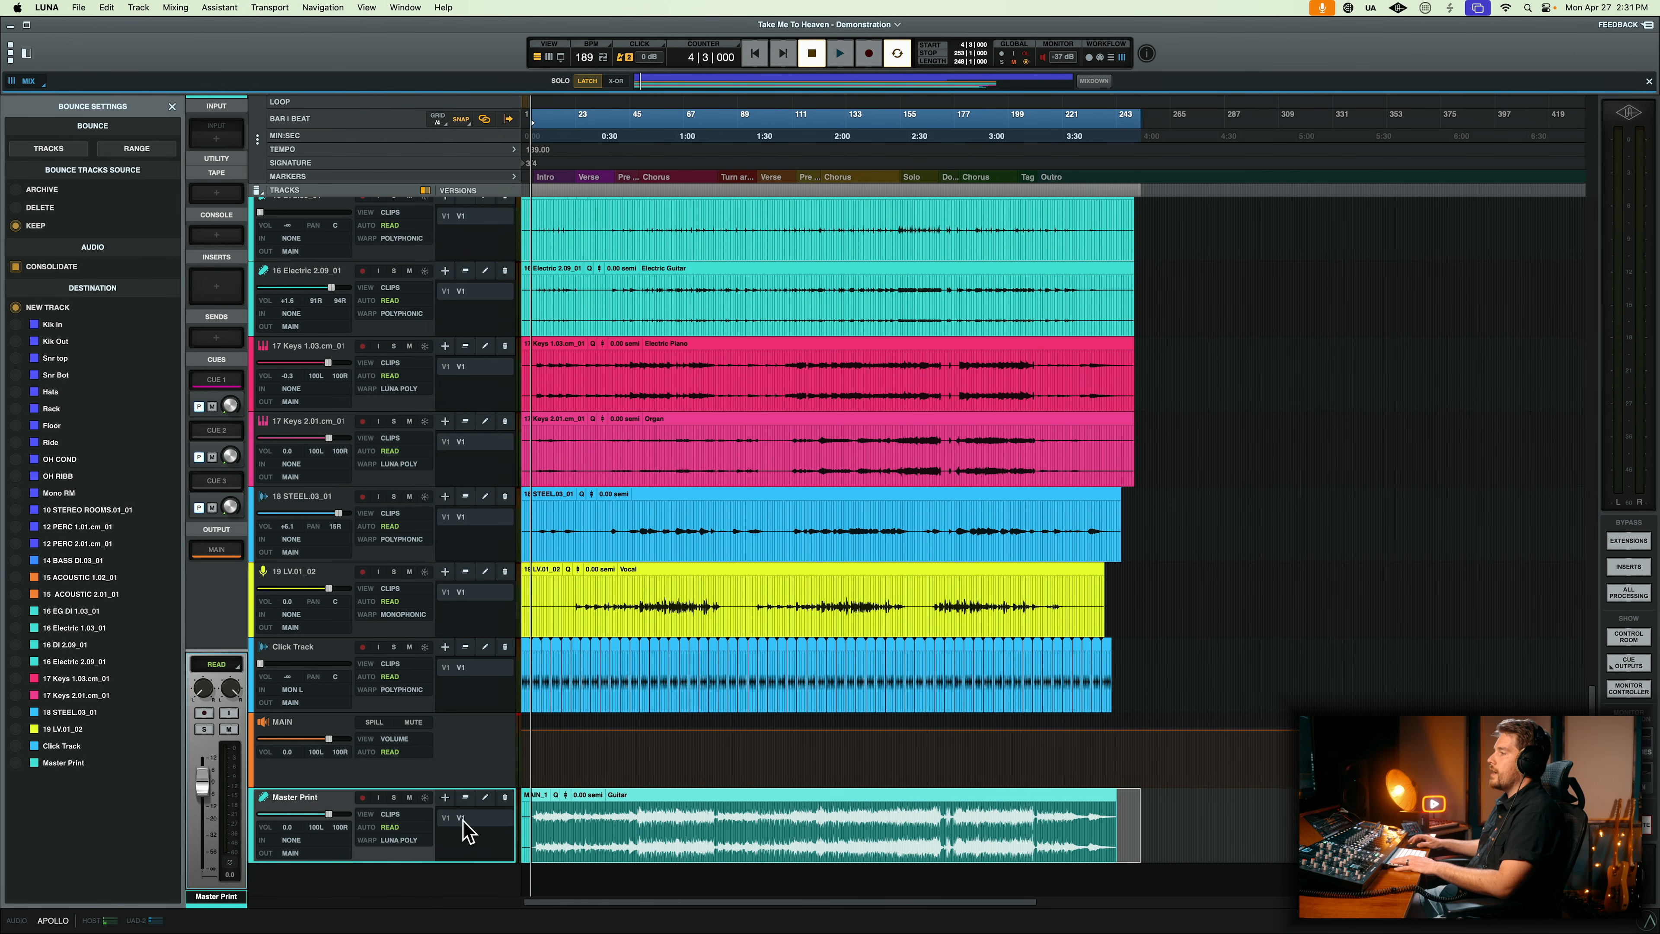
click(485, 798)
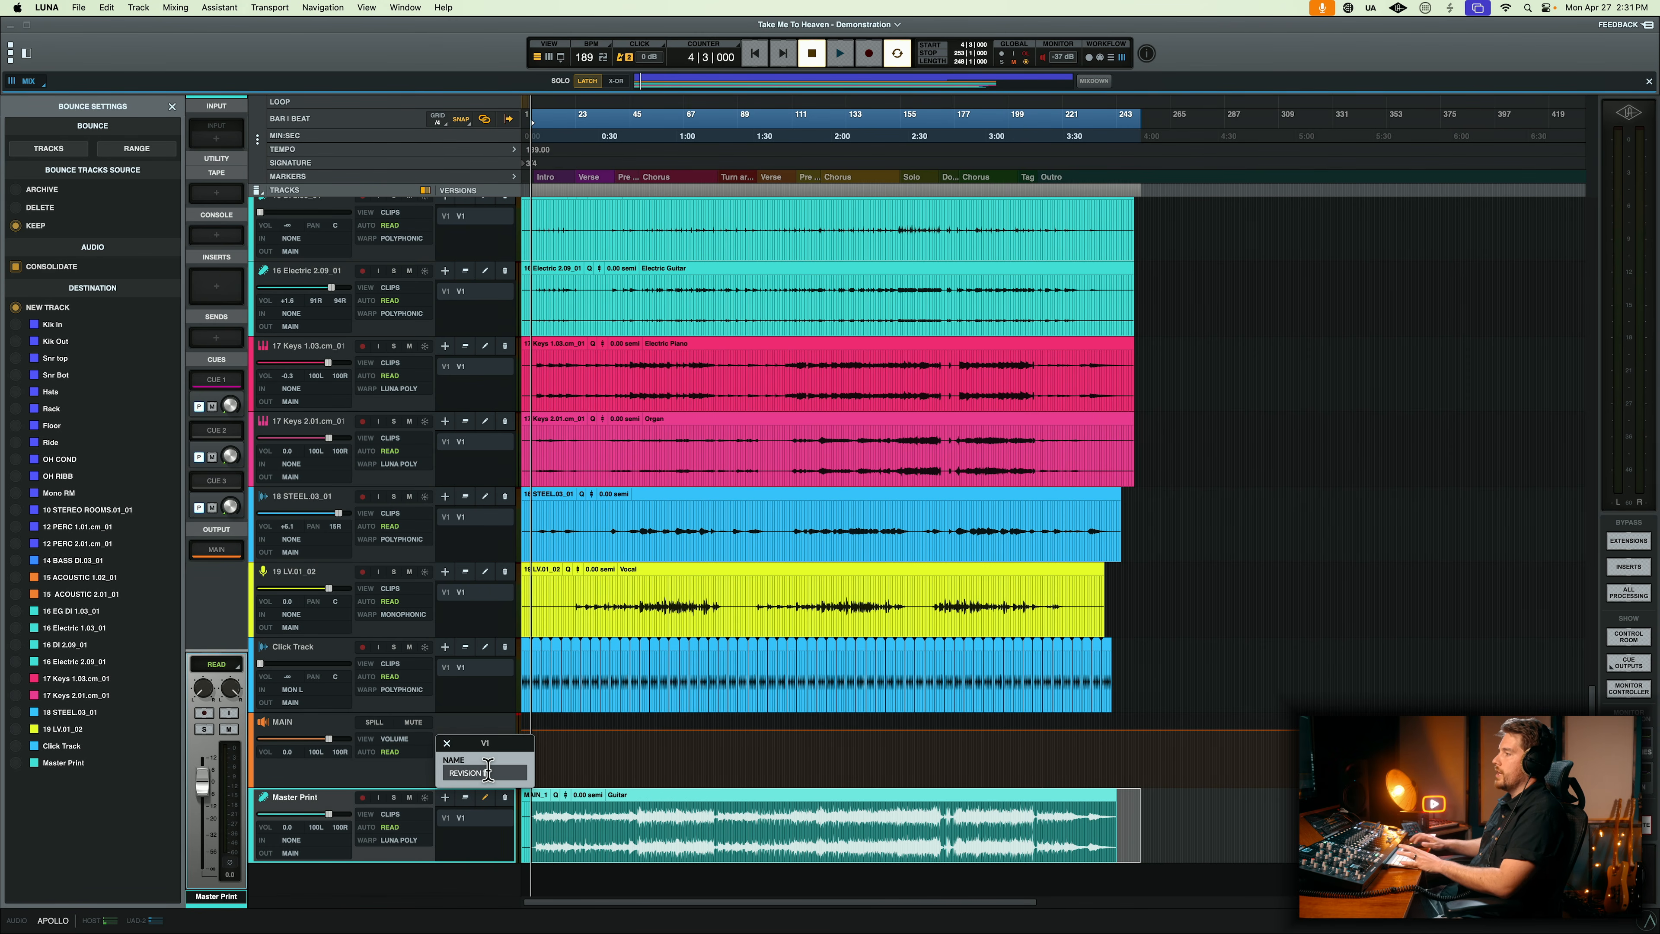
key(Return)
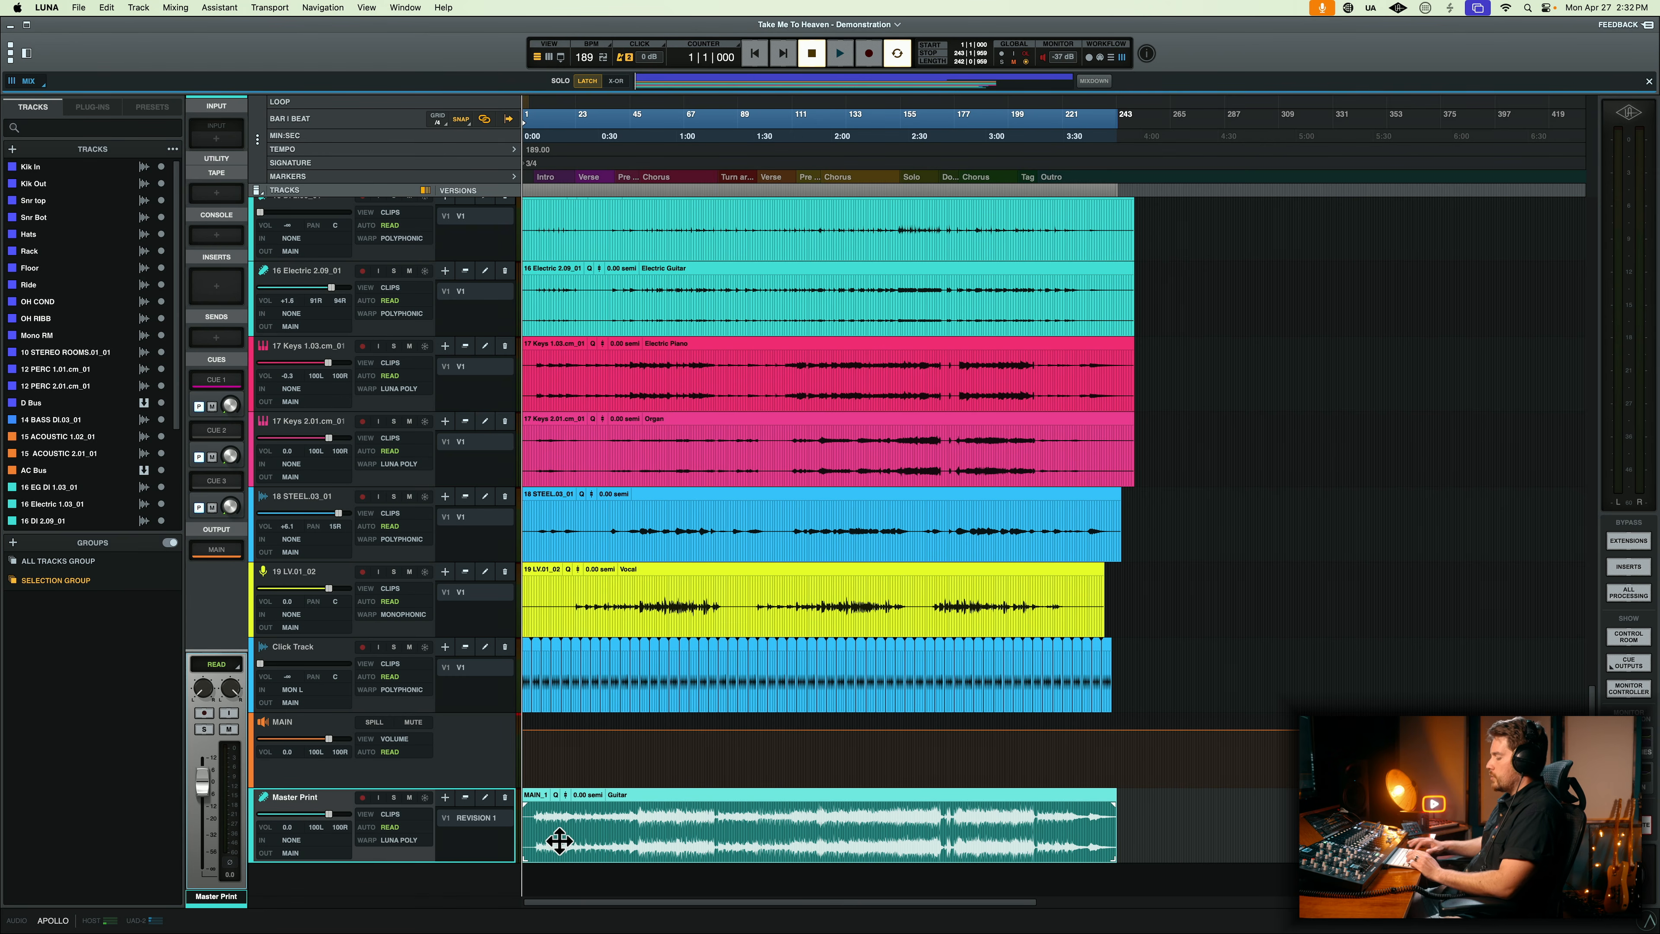
- Export the MAIN_1 clip to the Exported Files folder as a 48 kHz, 24-bit WAV and close the resulting folder window
key(shift+super+k)
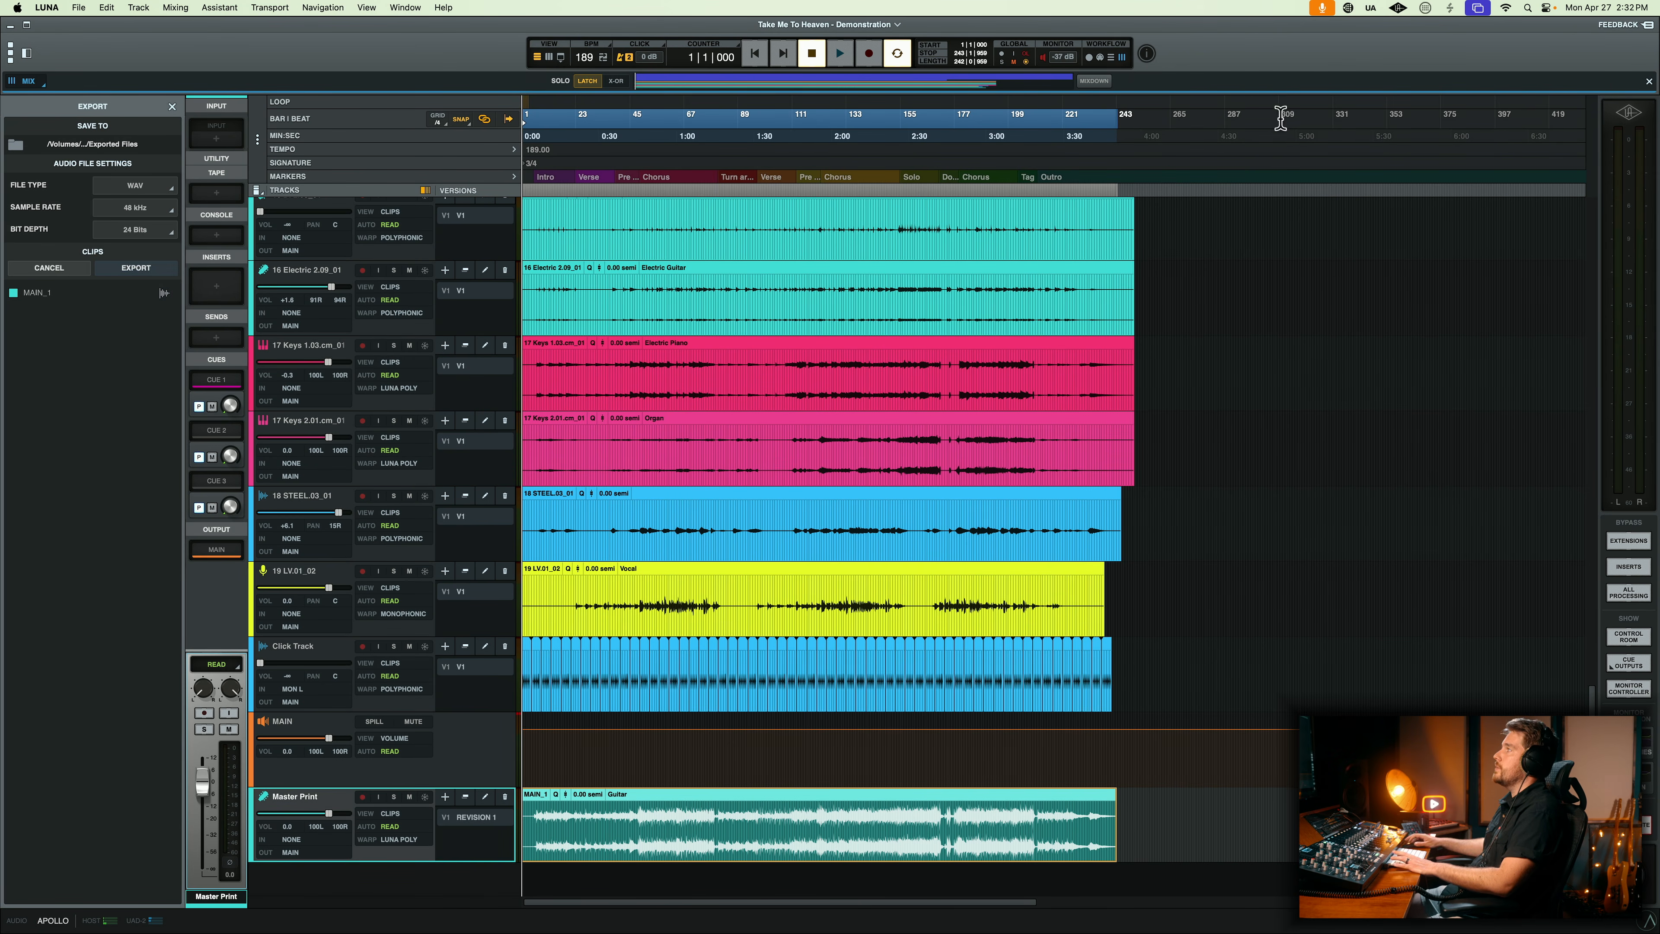
click(1176, 261)
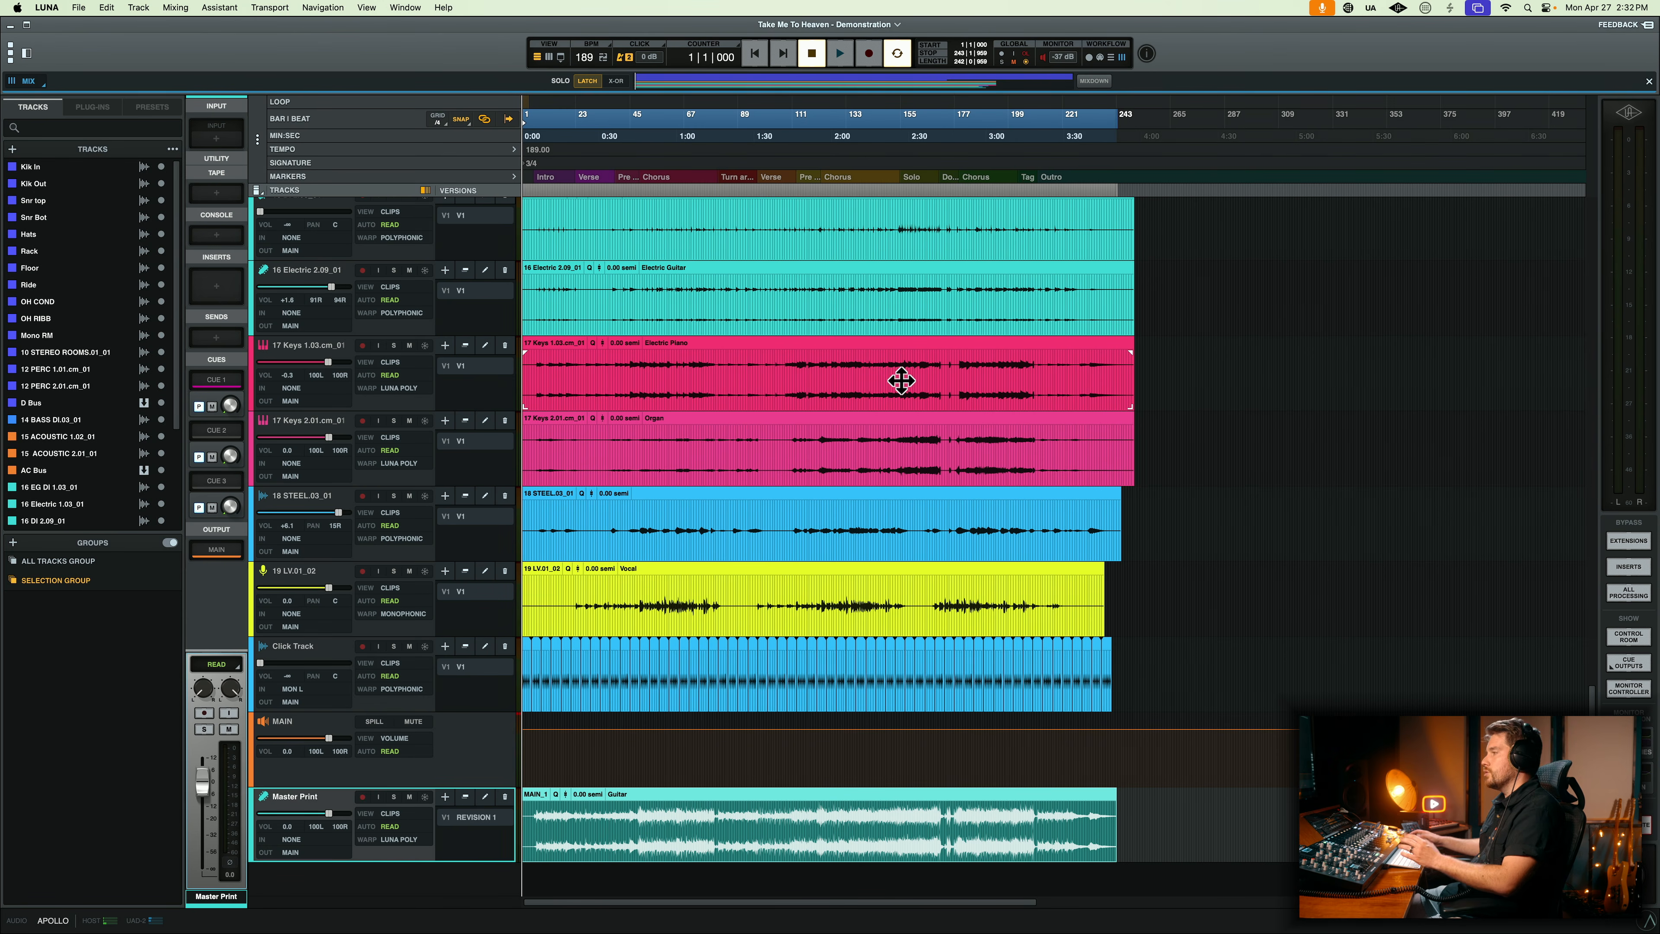
key(shift+super+k)
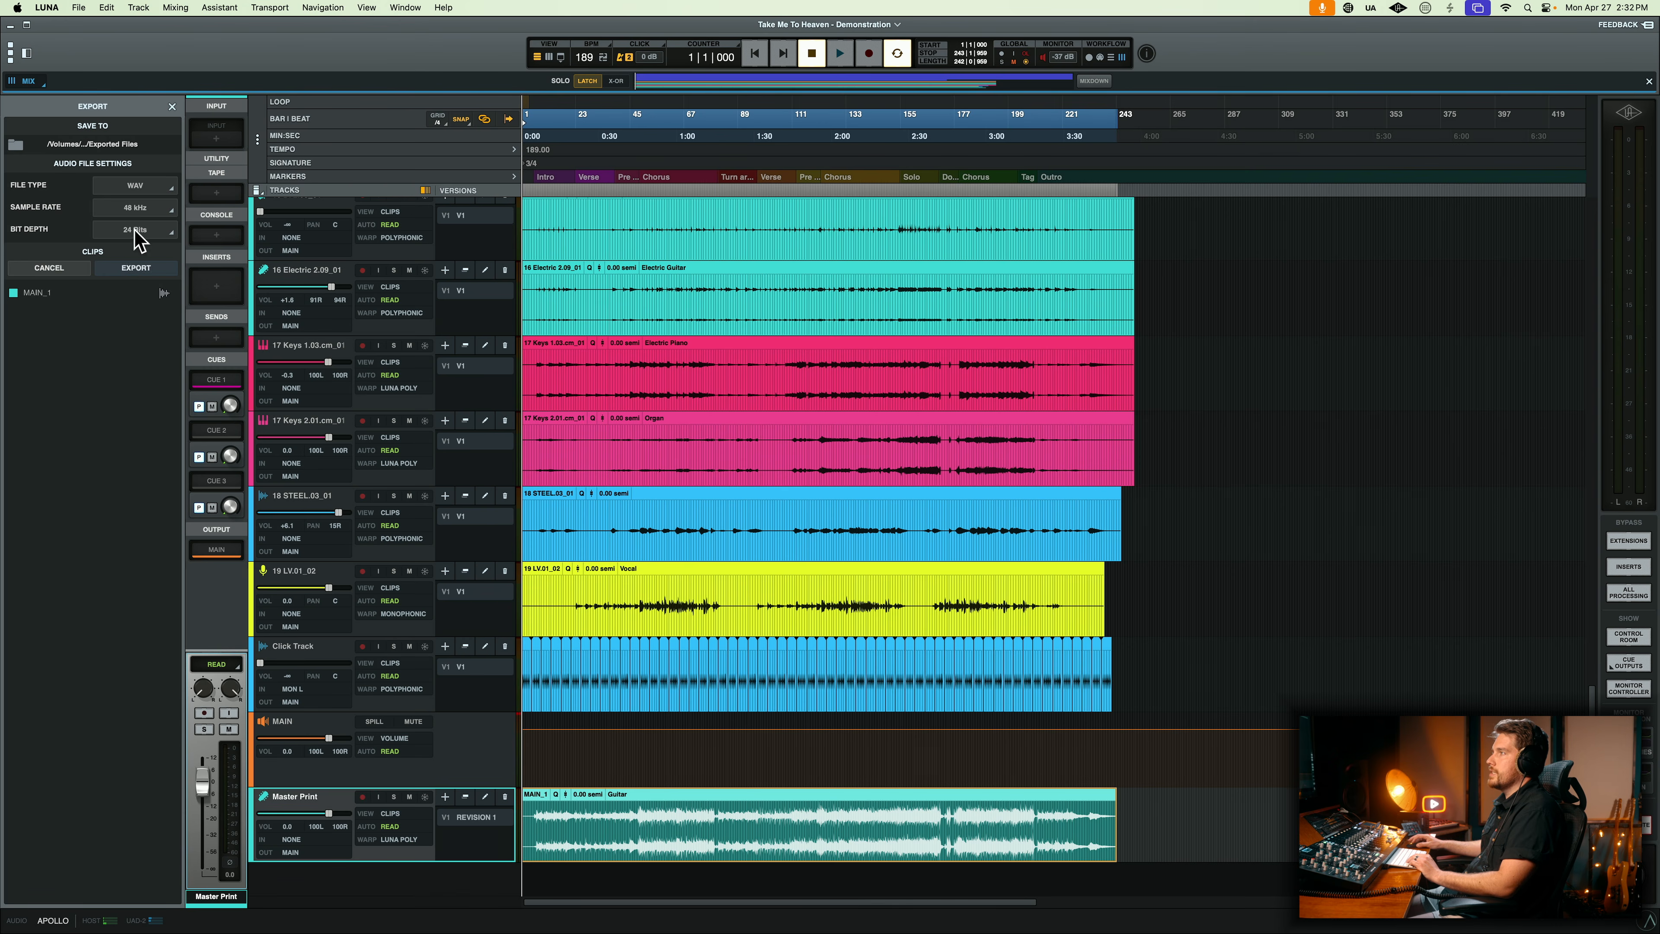
click(136, 268)
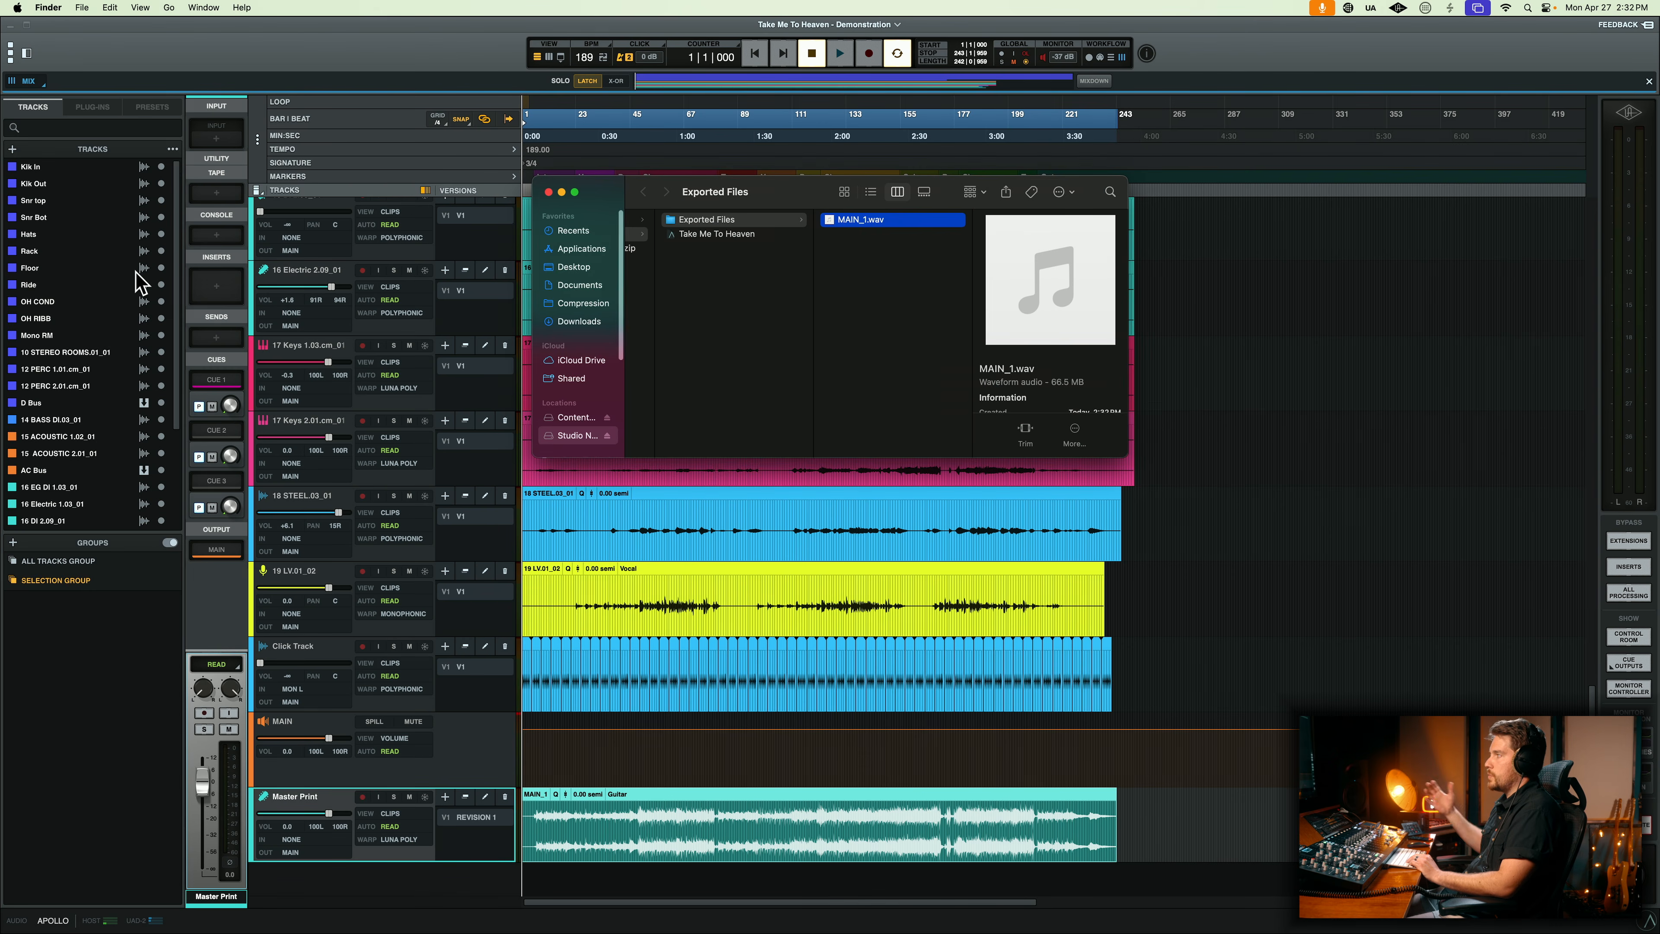
key(super+w)
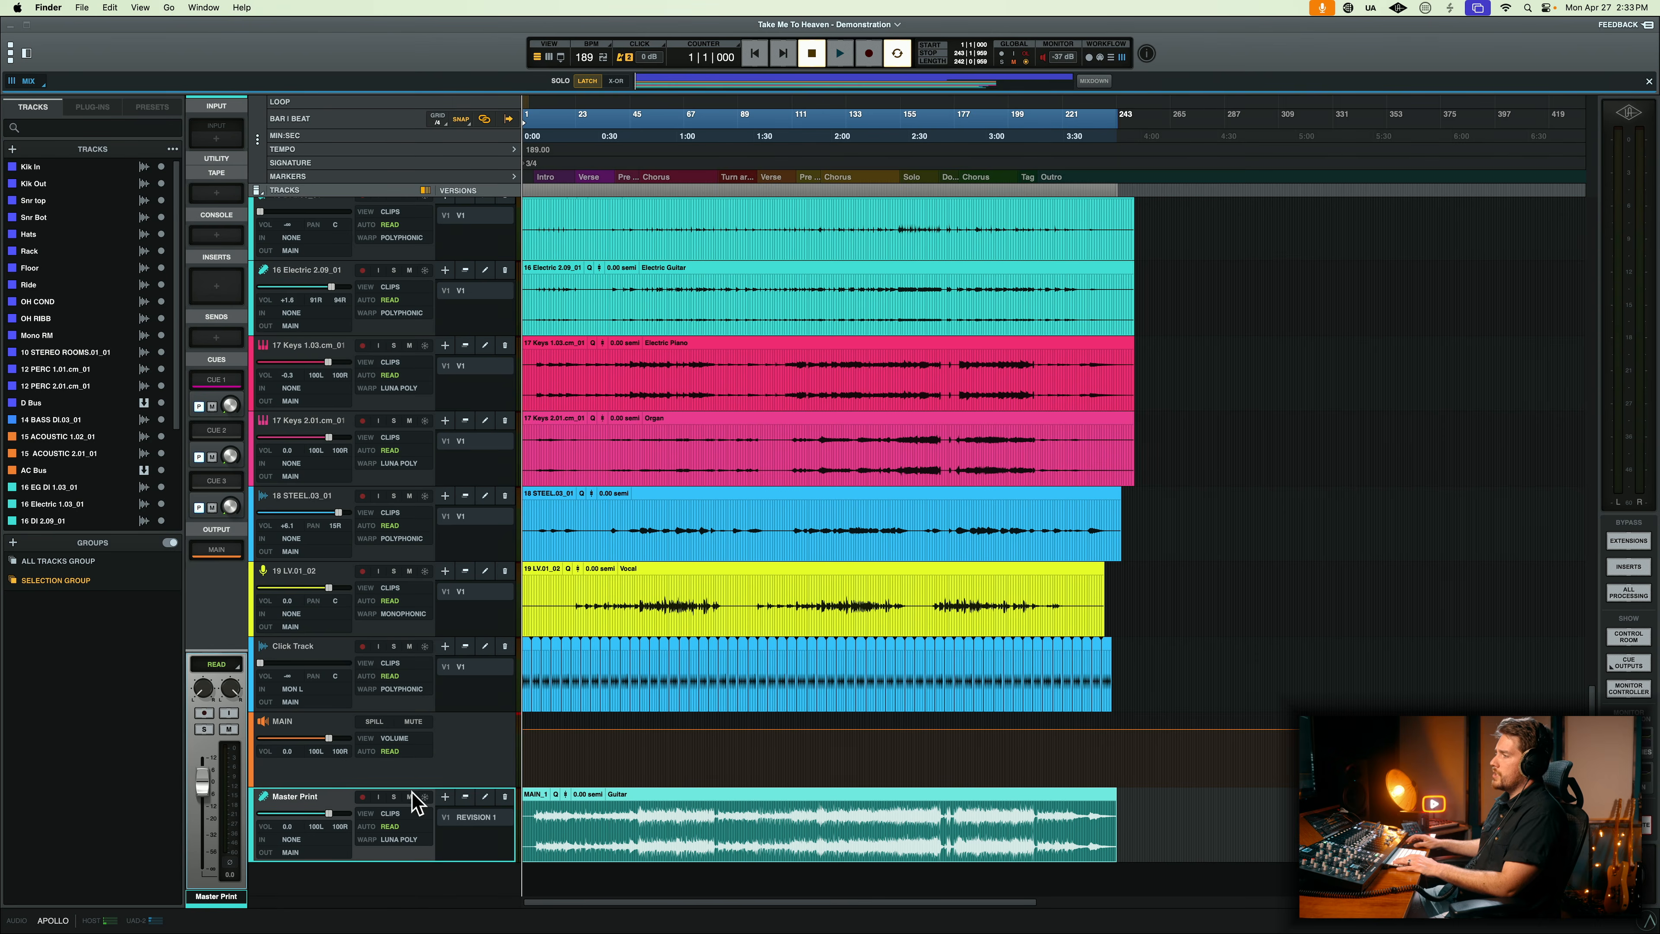
- Add a new empty version to the Master Print track and name it VOCAL UP
click(445, 797)
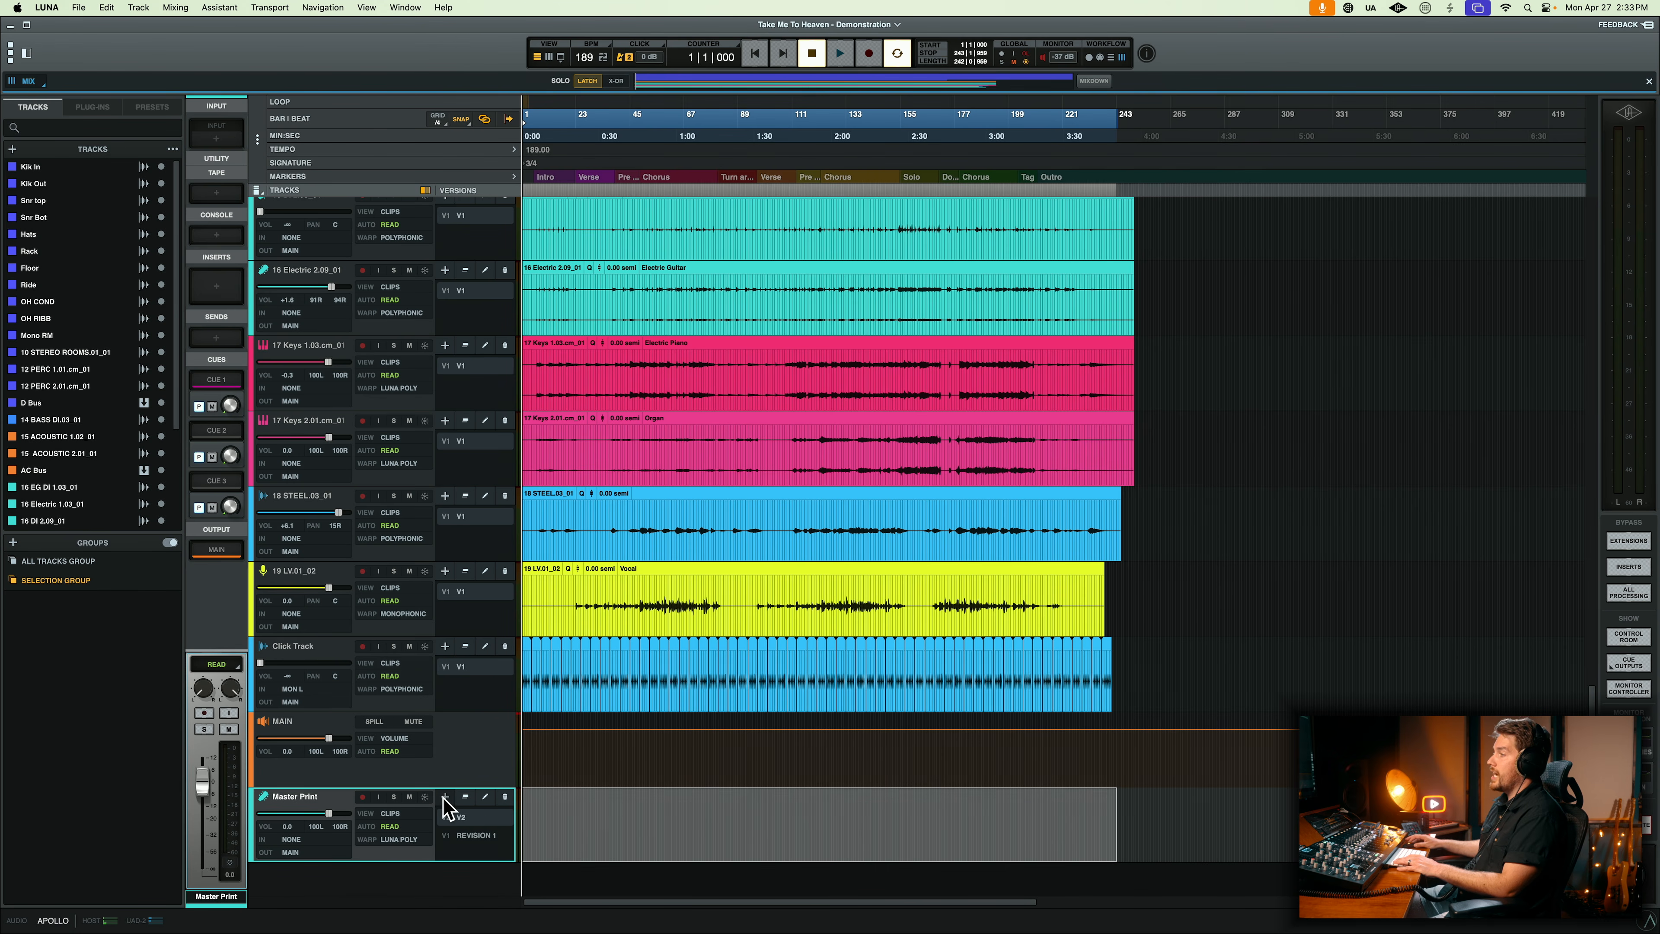
click(485, 796)
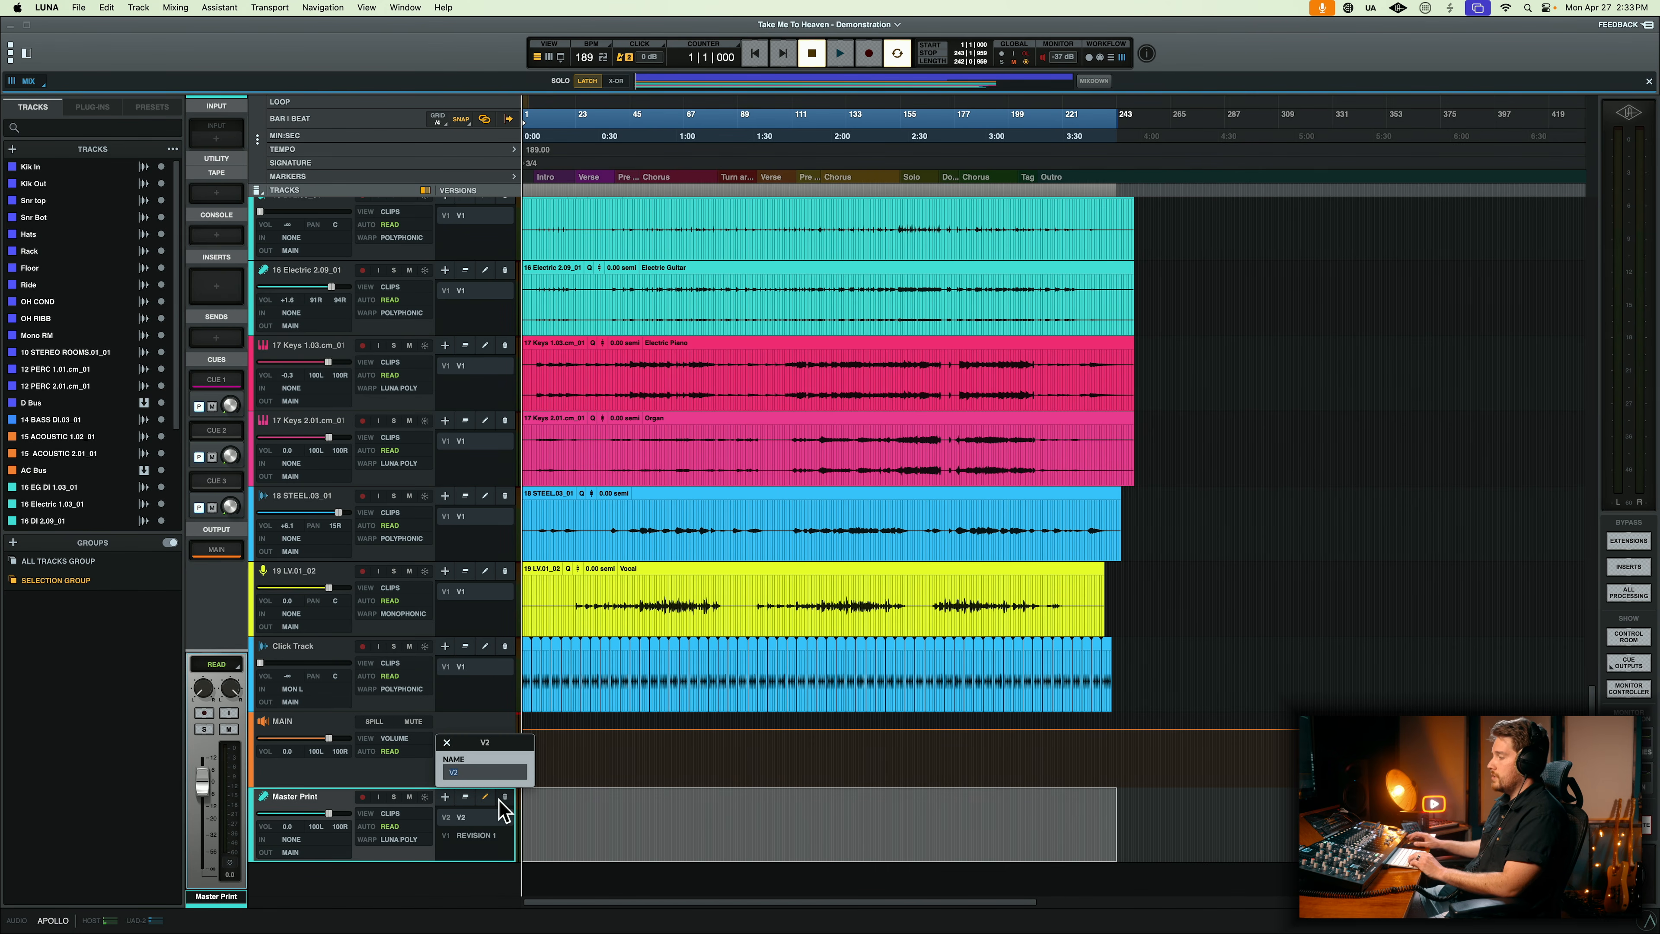
text(voc)
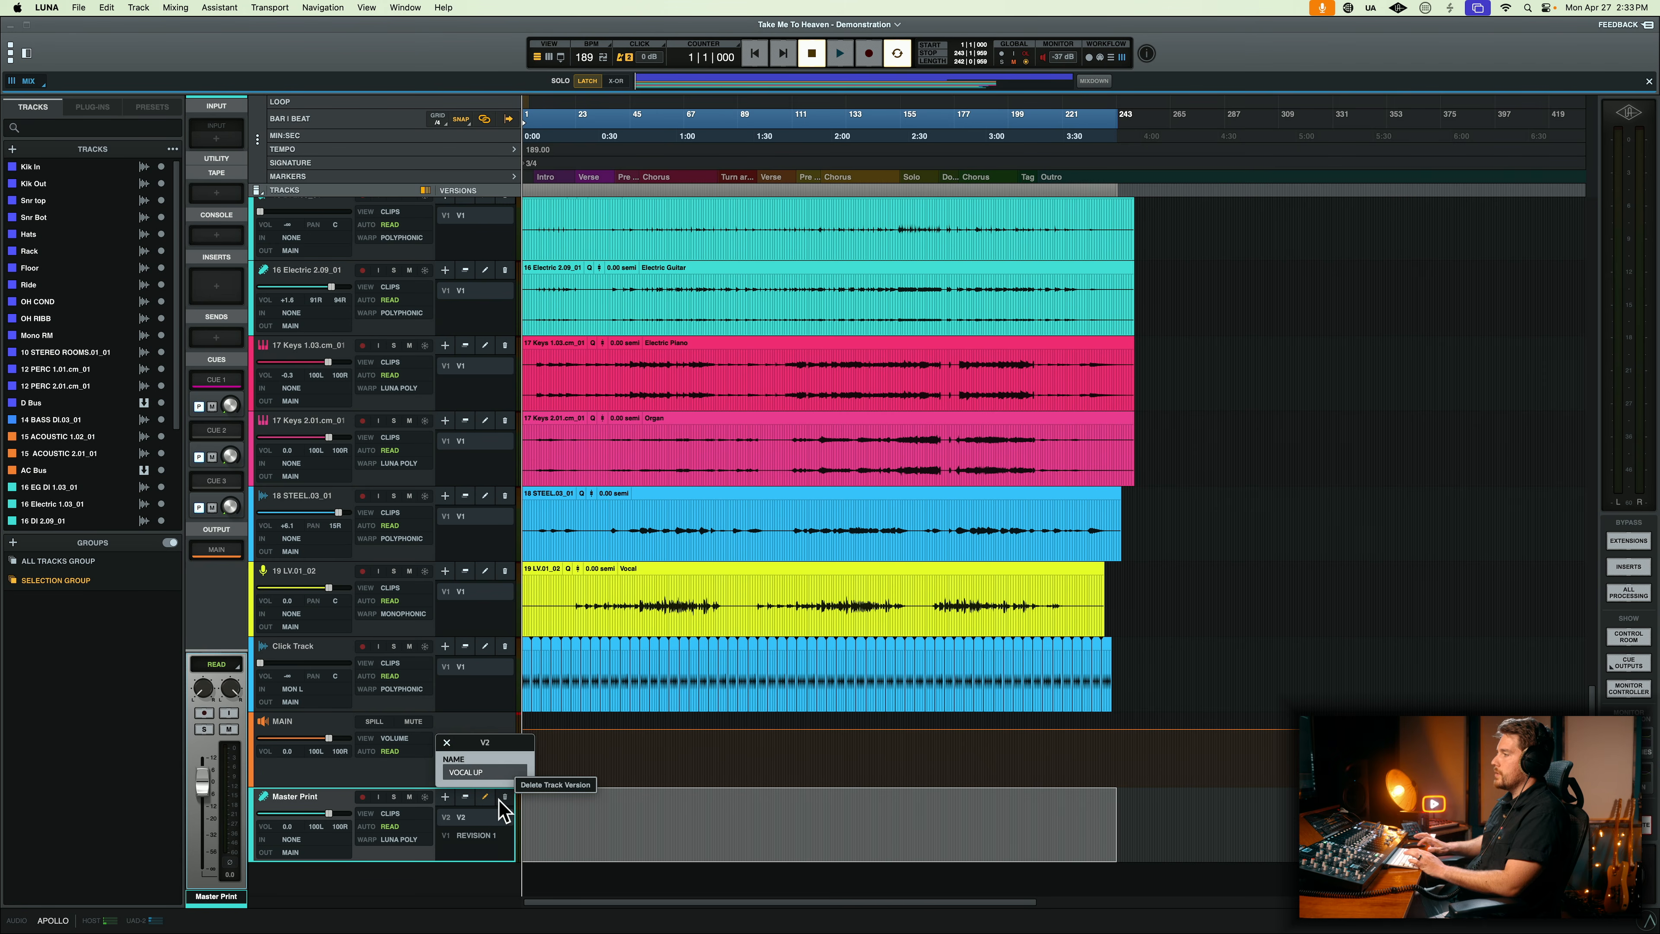
key(Return)
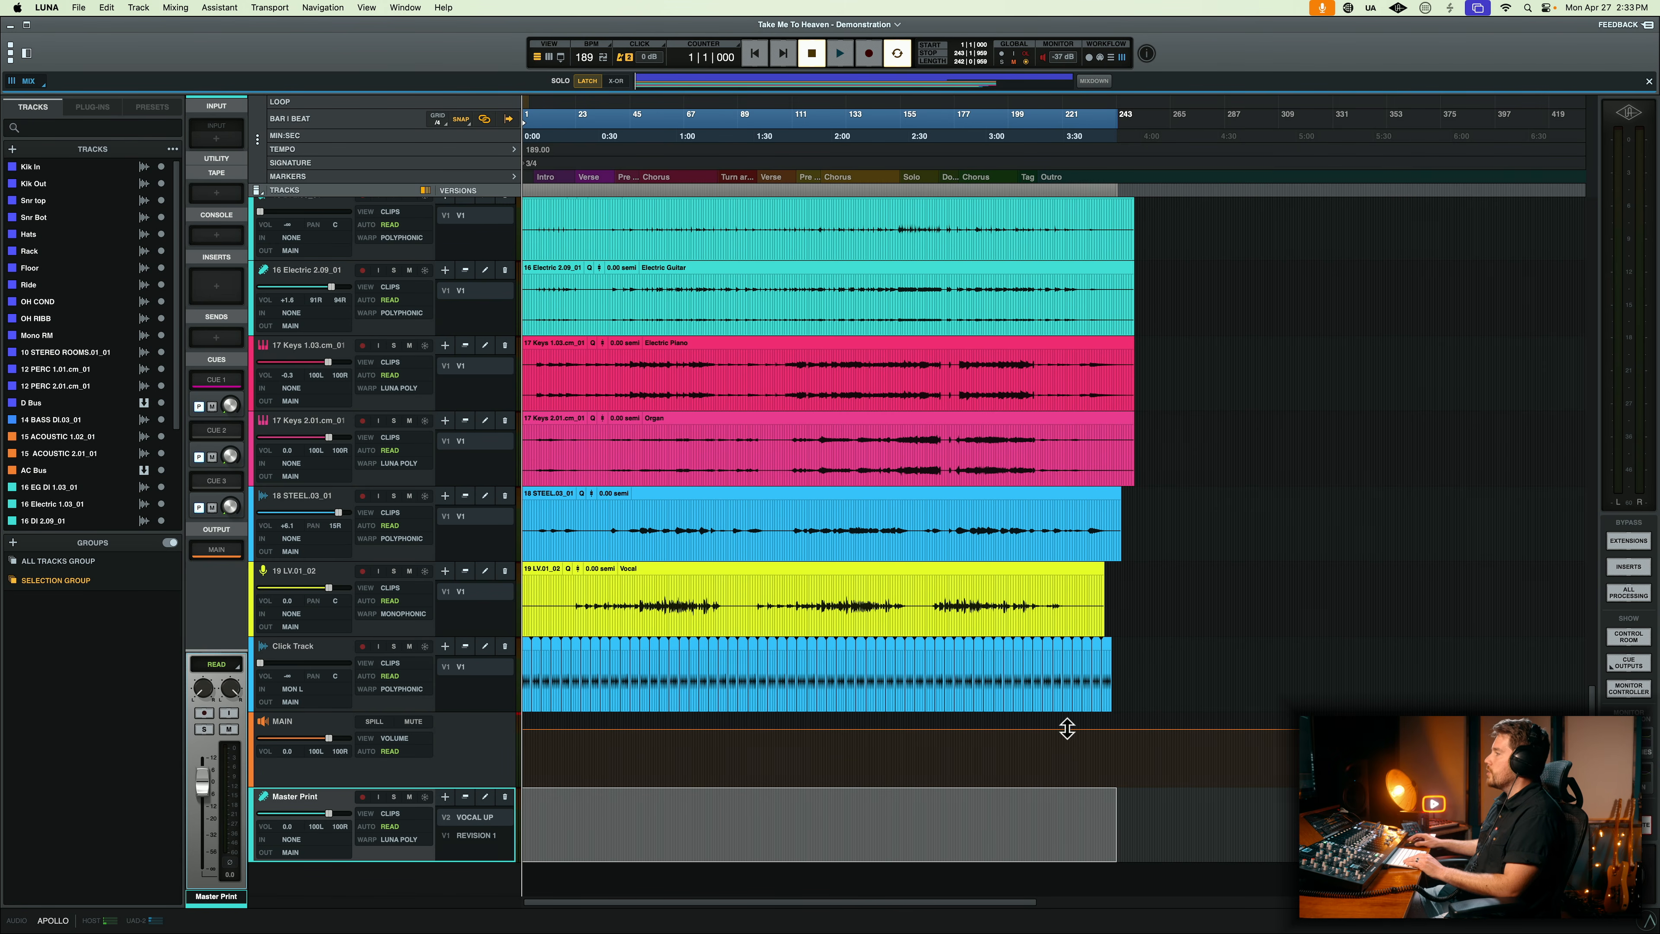
- Select the whole song's range on the MAIN track and bounce that range to the Master Print track
drag(1137, 720, 433, 768)
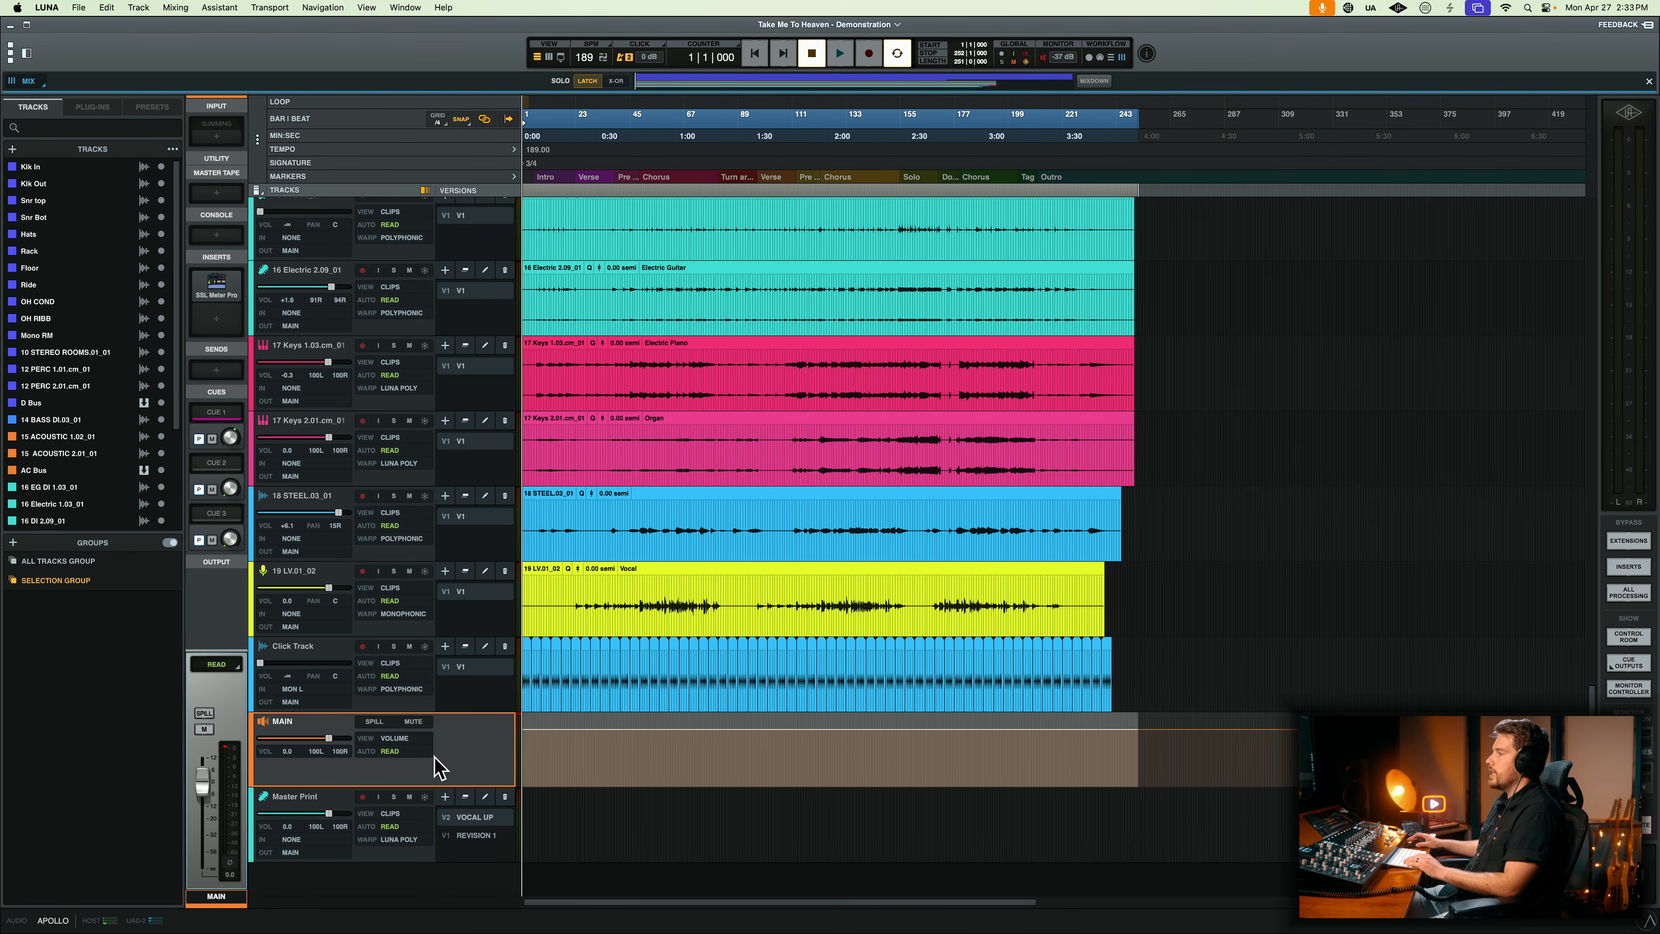
click(138, 7)
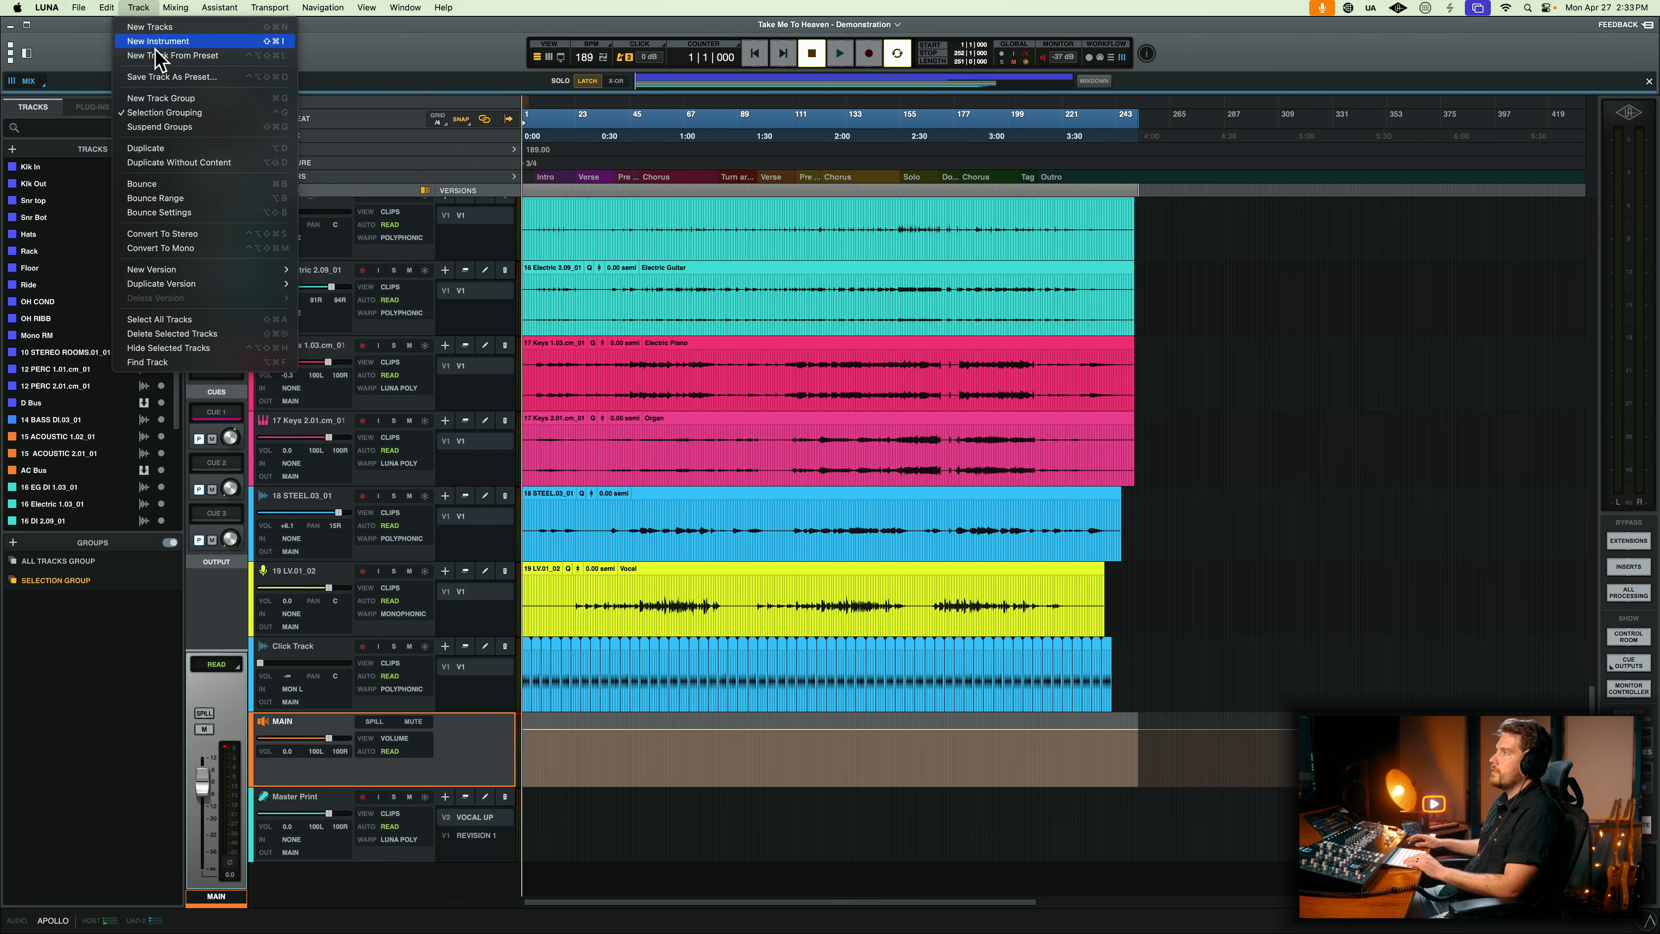
click(211, 216)
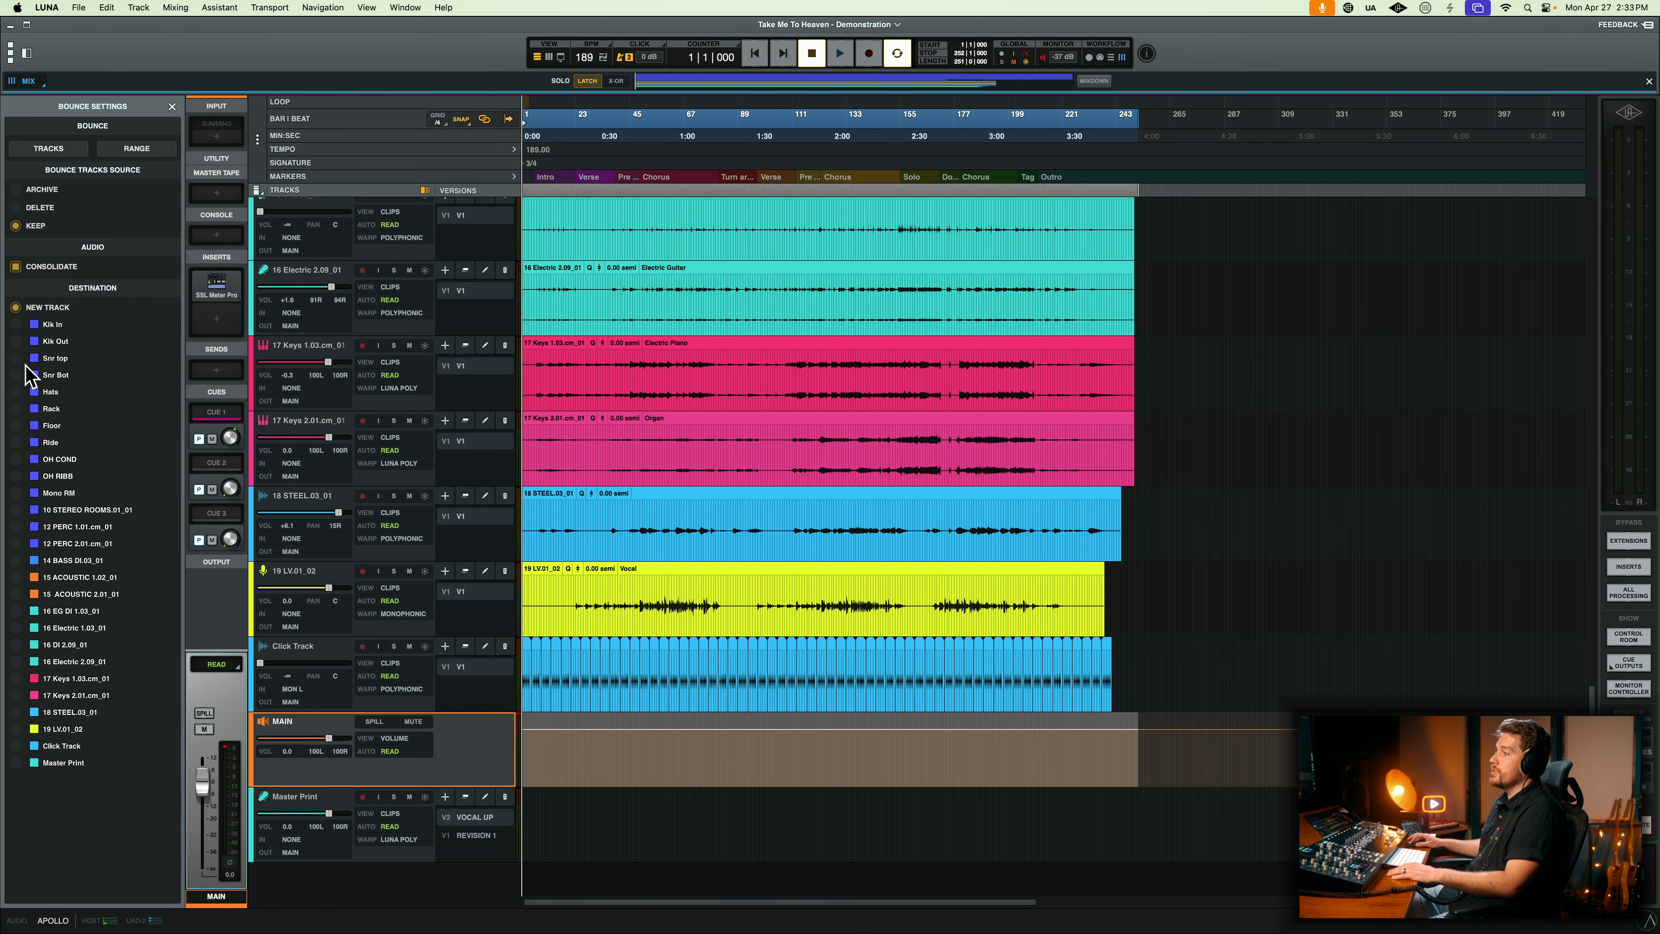
click(15, 762)
click(136, 149)
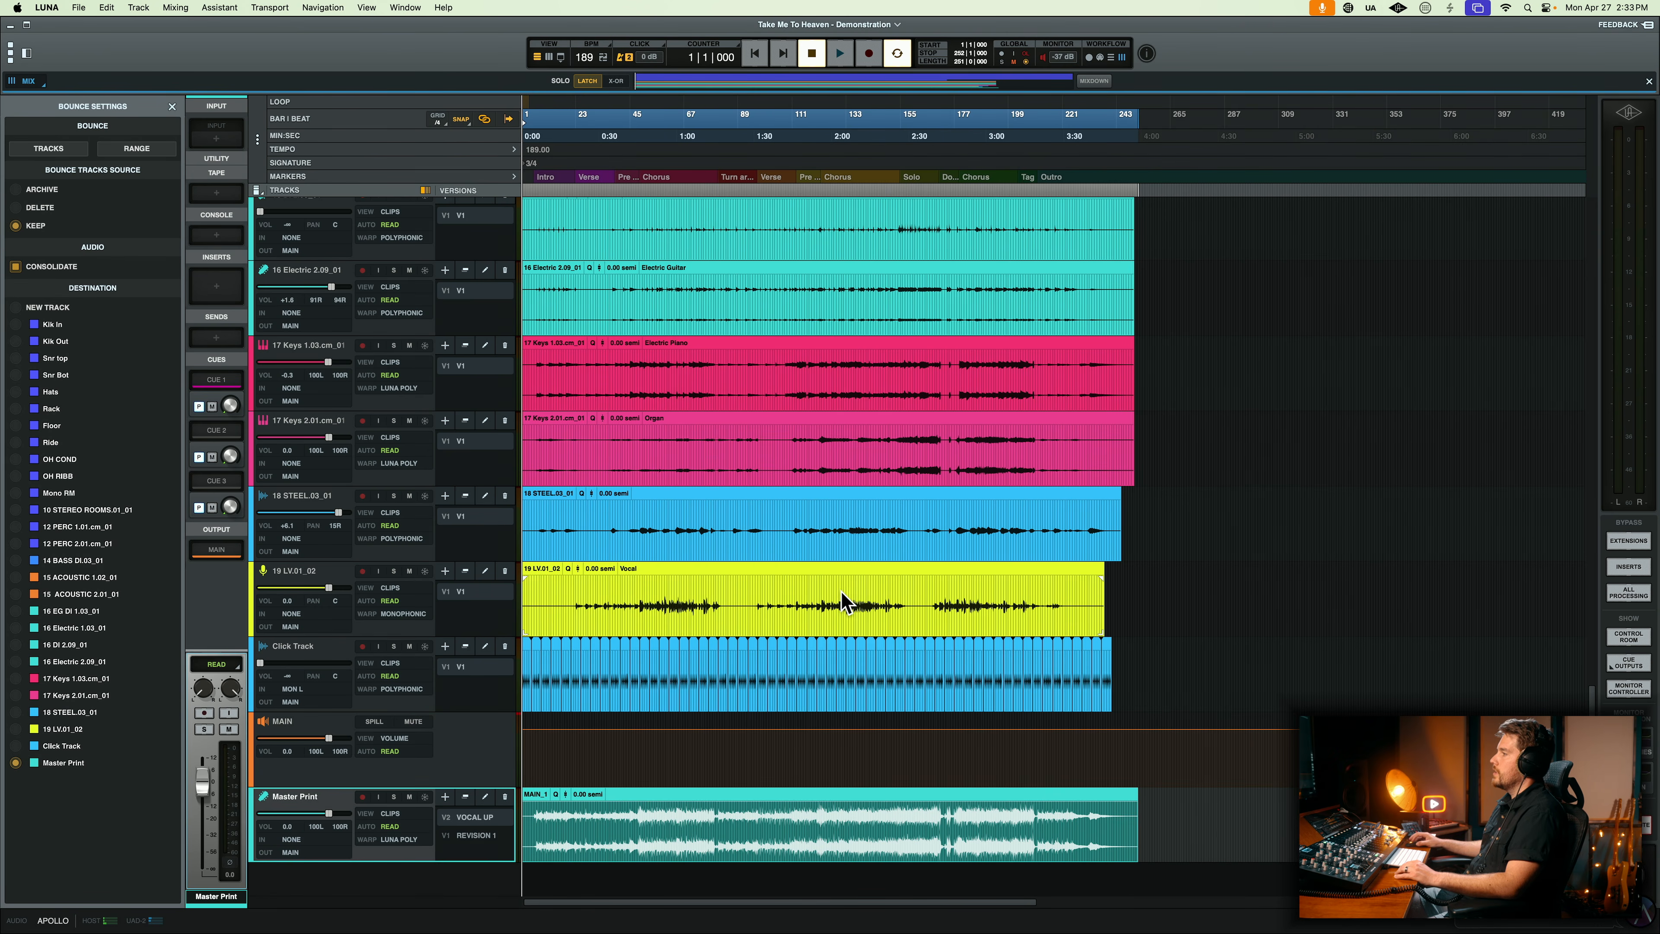
- Compare the REVISION 1 and VOCAL UP versions of the Master Print track, ending on VOCAL UP
drag(555, 818, 1115, 827)
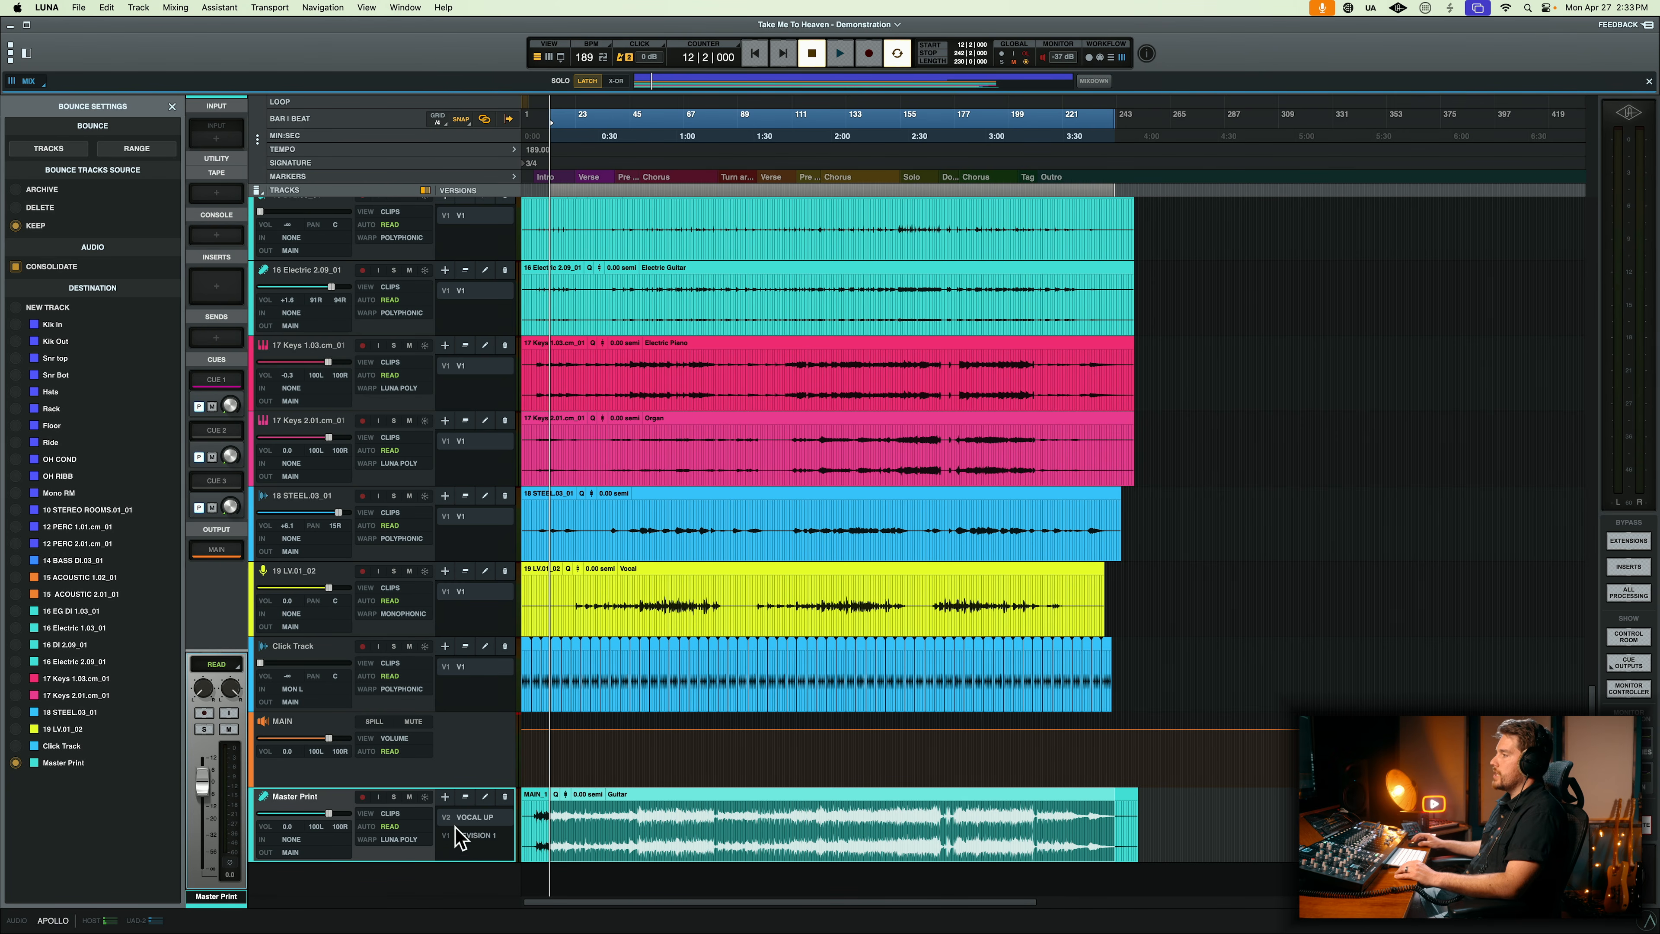
click(481, 837)
click(480, 819)
click(482, 838)
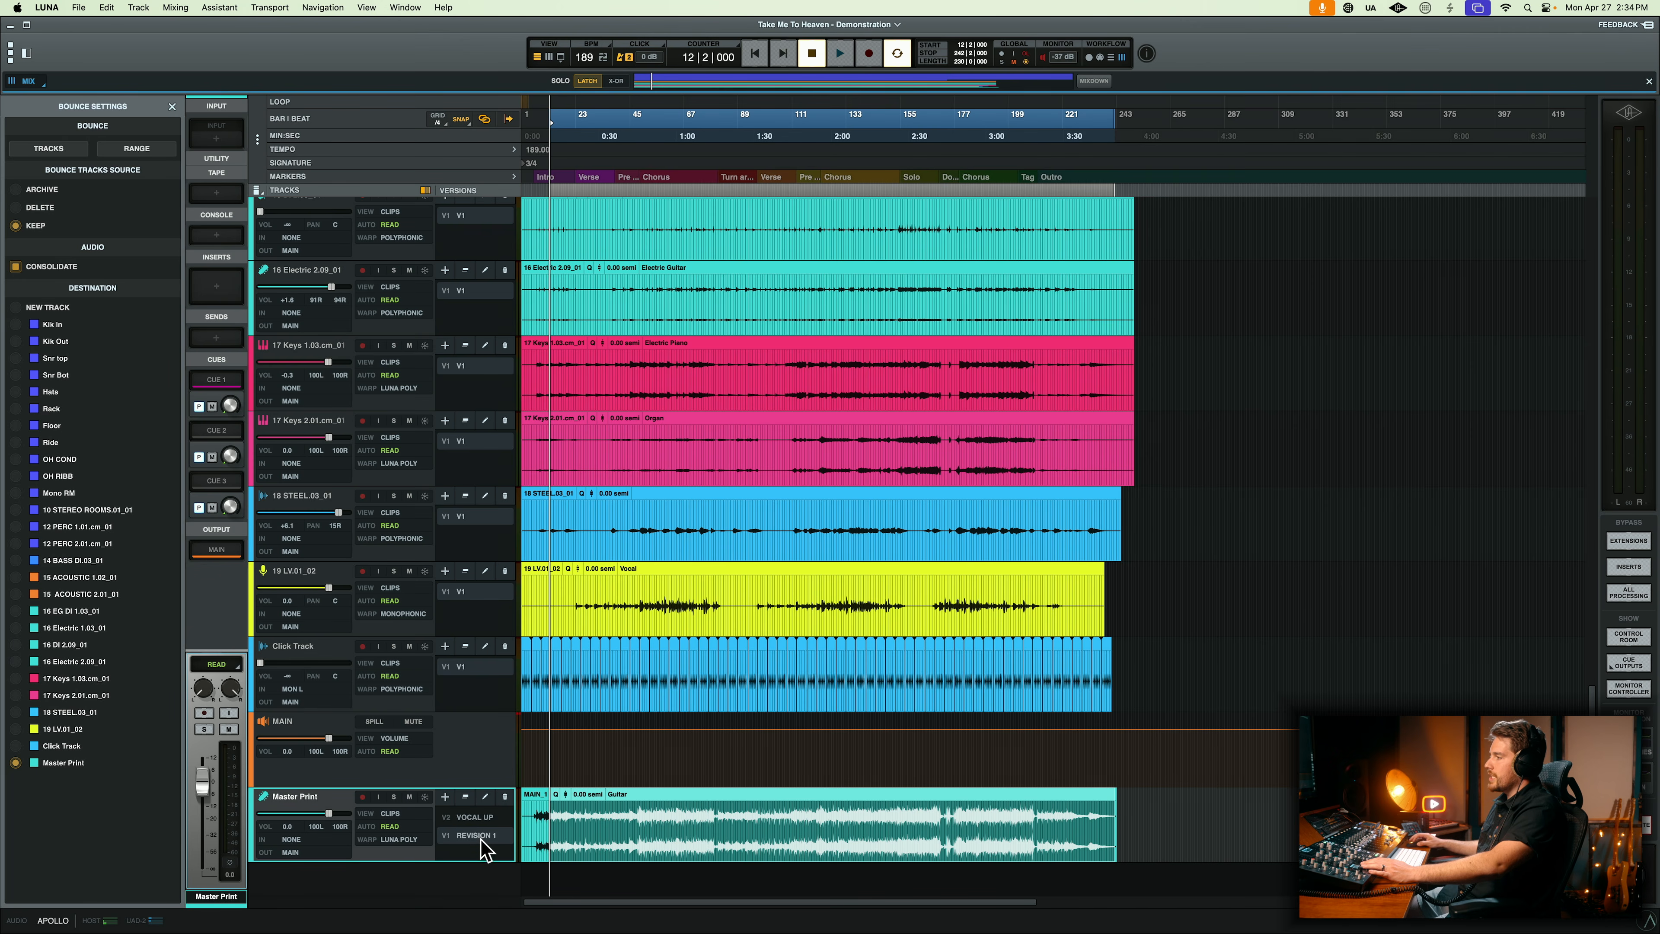
click(477, 818)
click(476, 834)
click(476, 817)
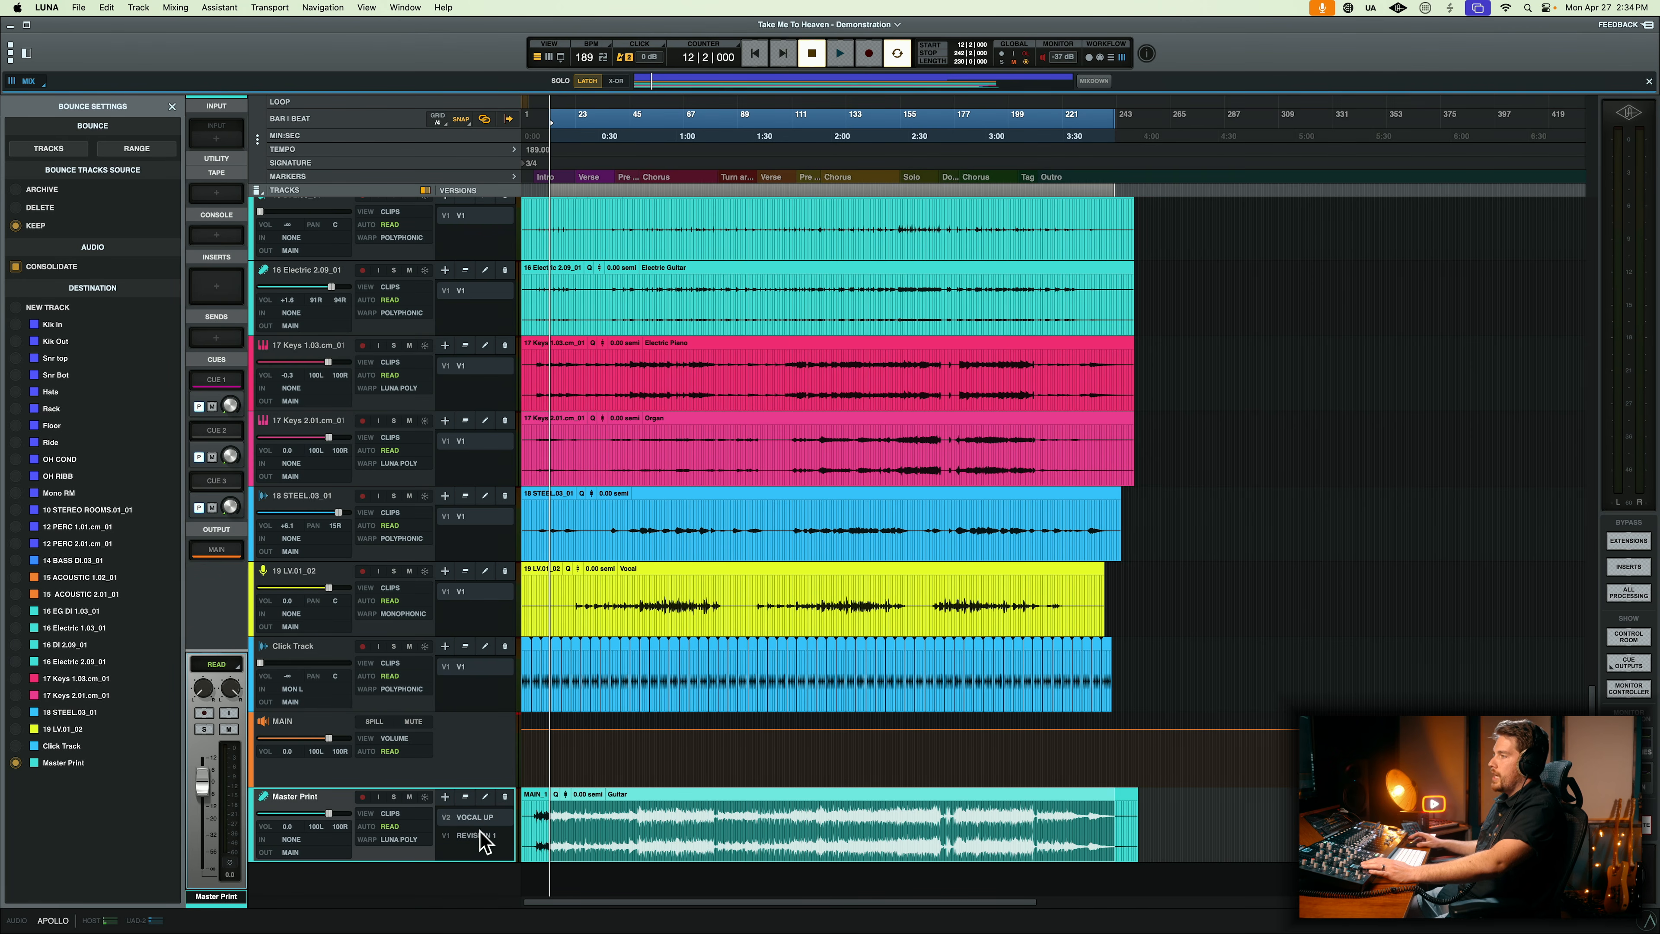
- Mute the 19 LV.01_02 vocal track and bounce the whole song's range on the MAIN track to a new track
click(409, 571)
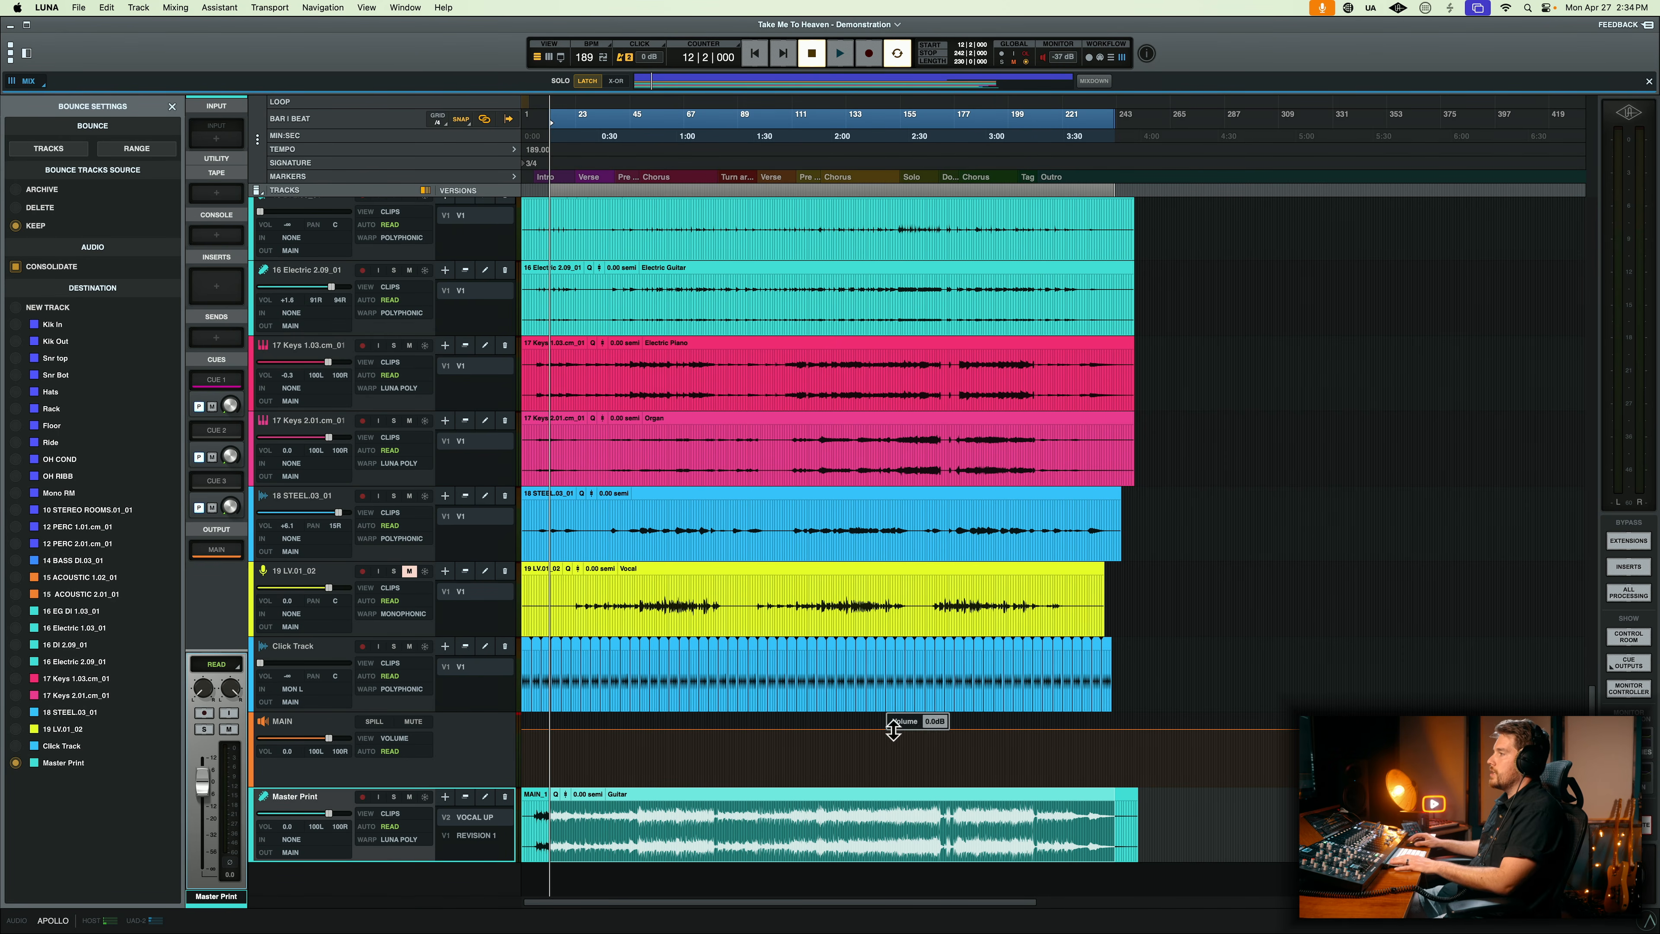
drag(1150, 748, 288, 730)
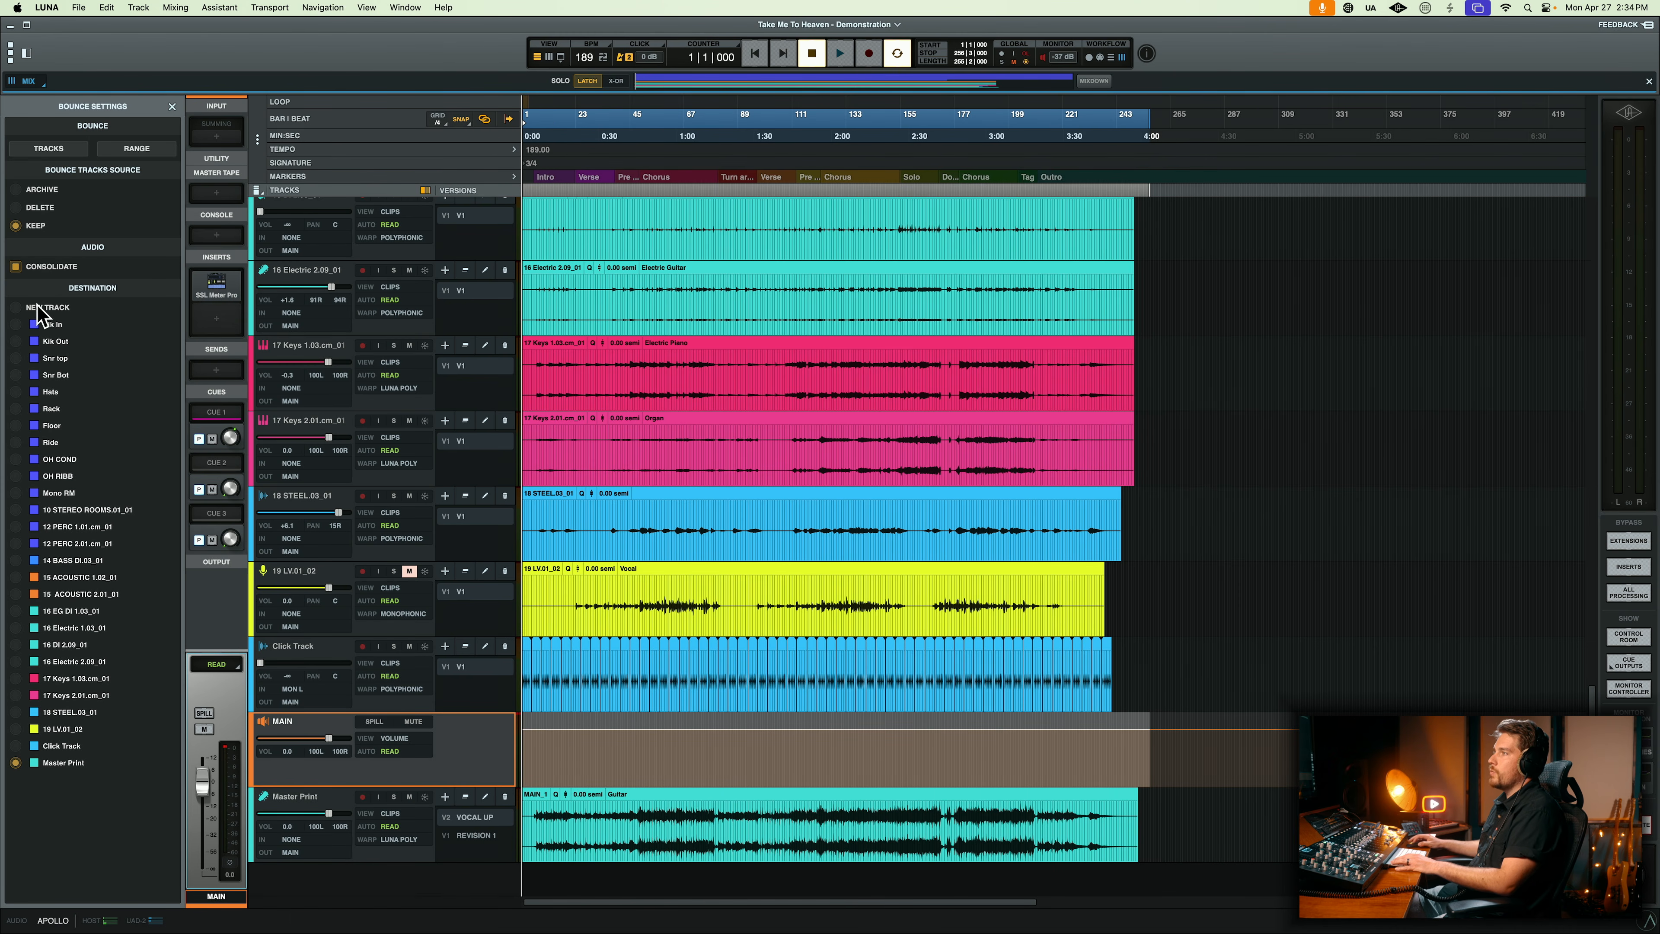
click(130, 150)
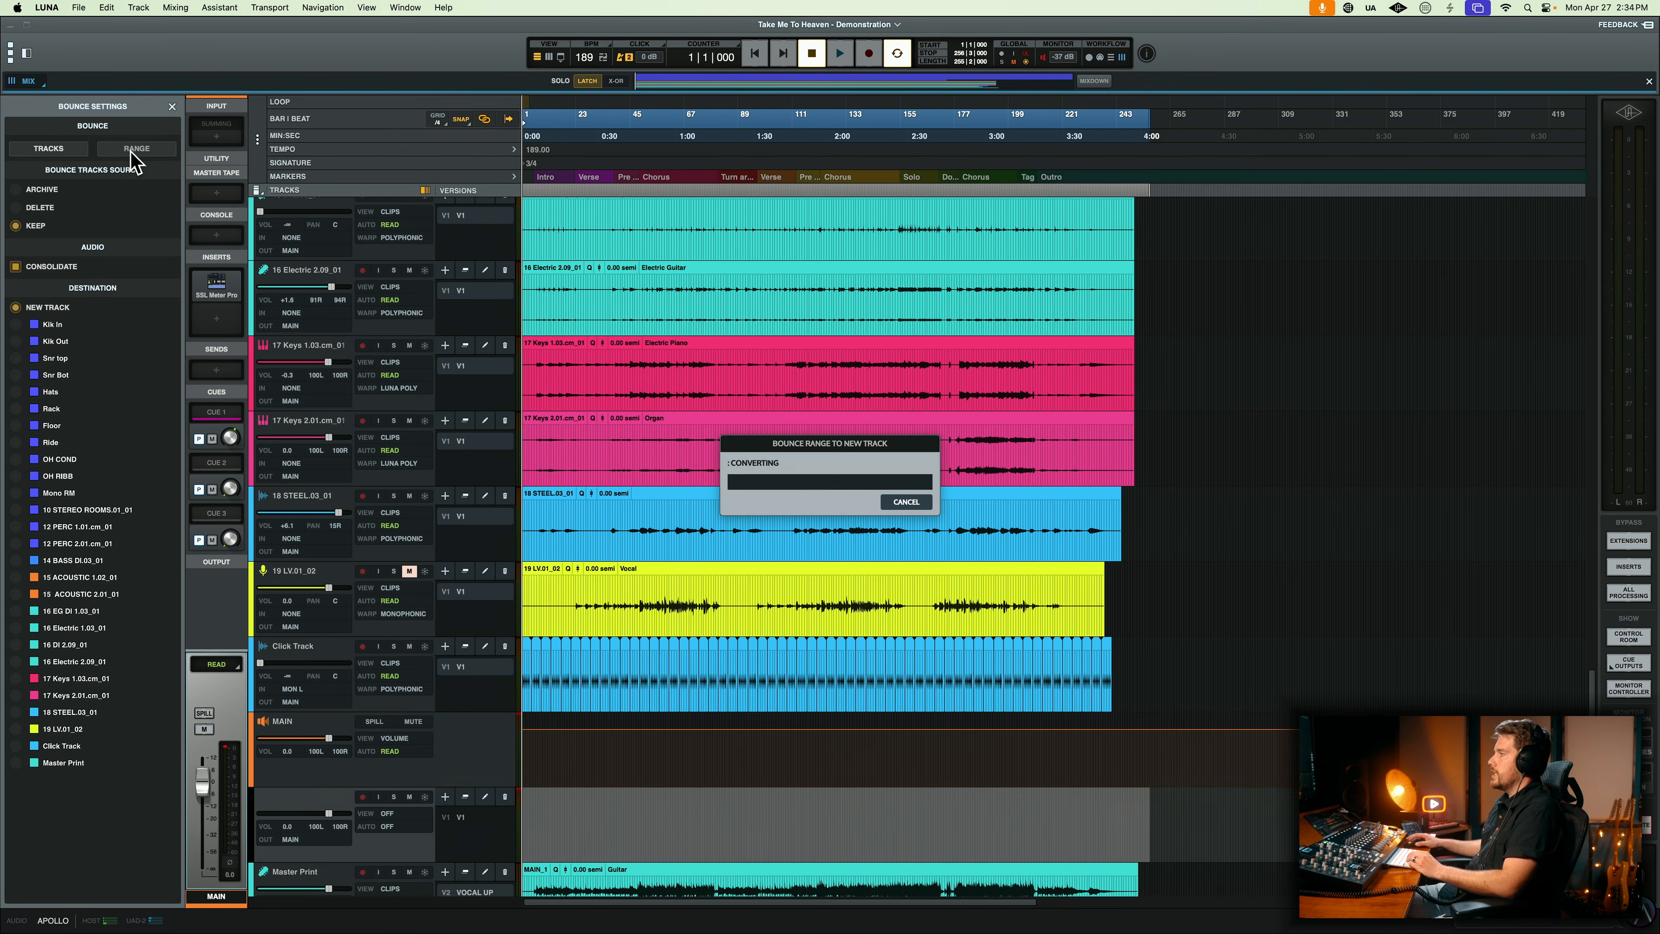
- Set the MAIN Bounce track's instrument type to Guitar and give it a name beginning with INSTRUMENTAL
scroll(520, 483, down, 2)
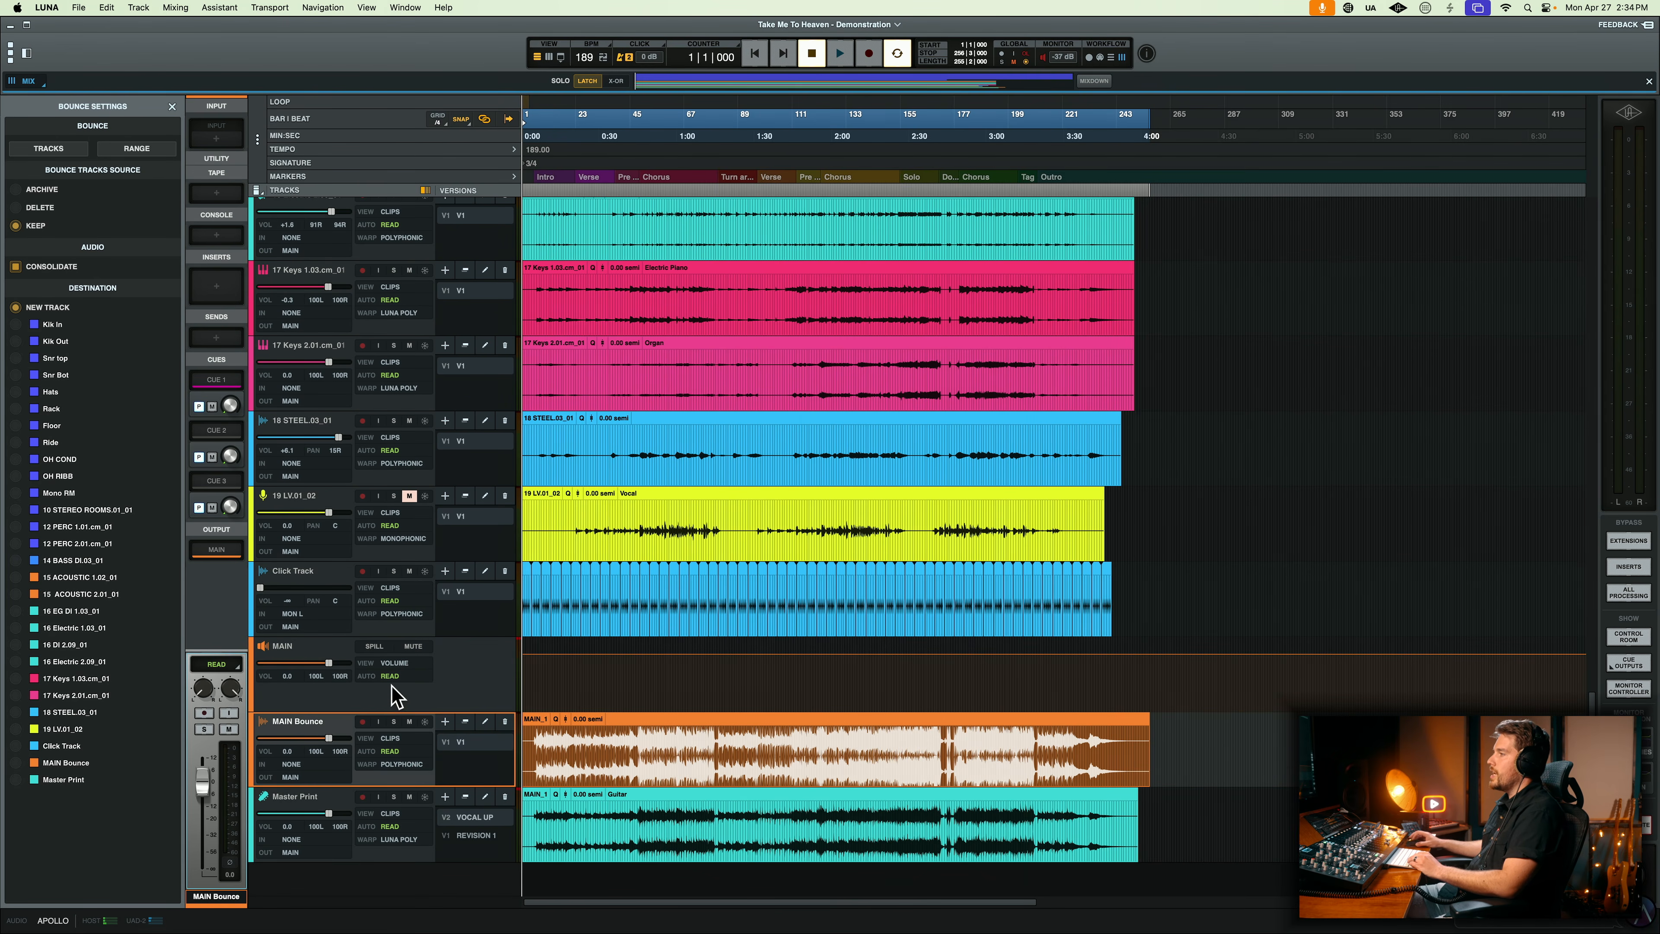
double_click(301, 722)
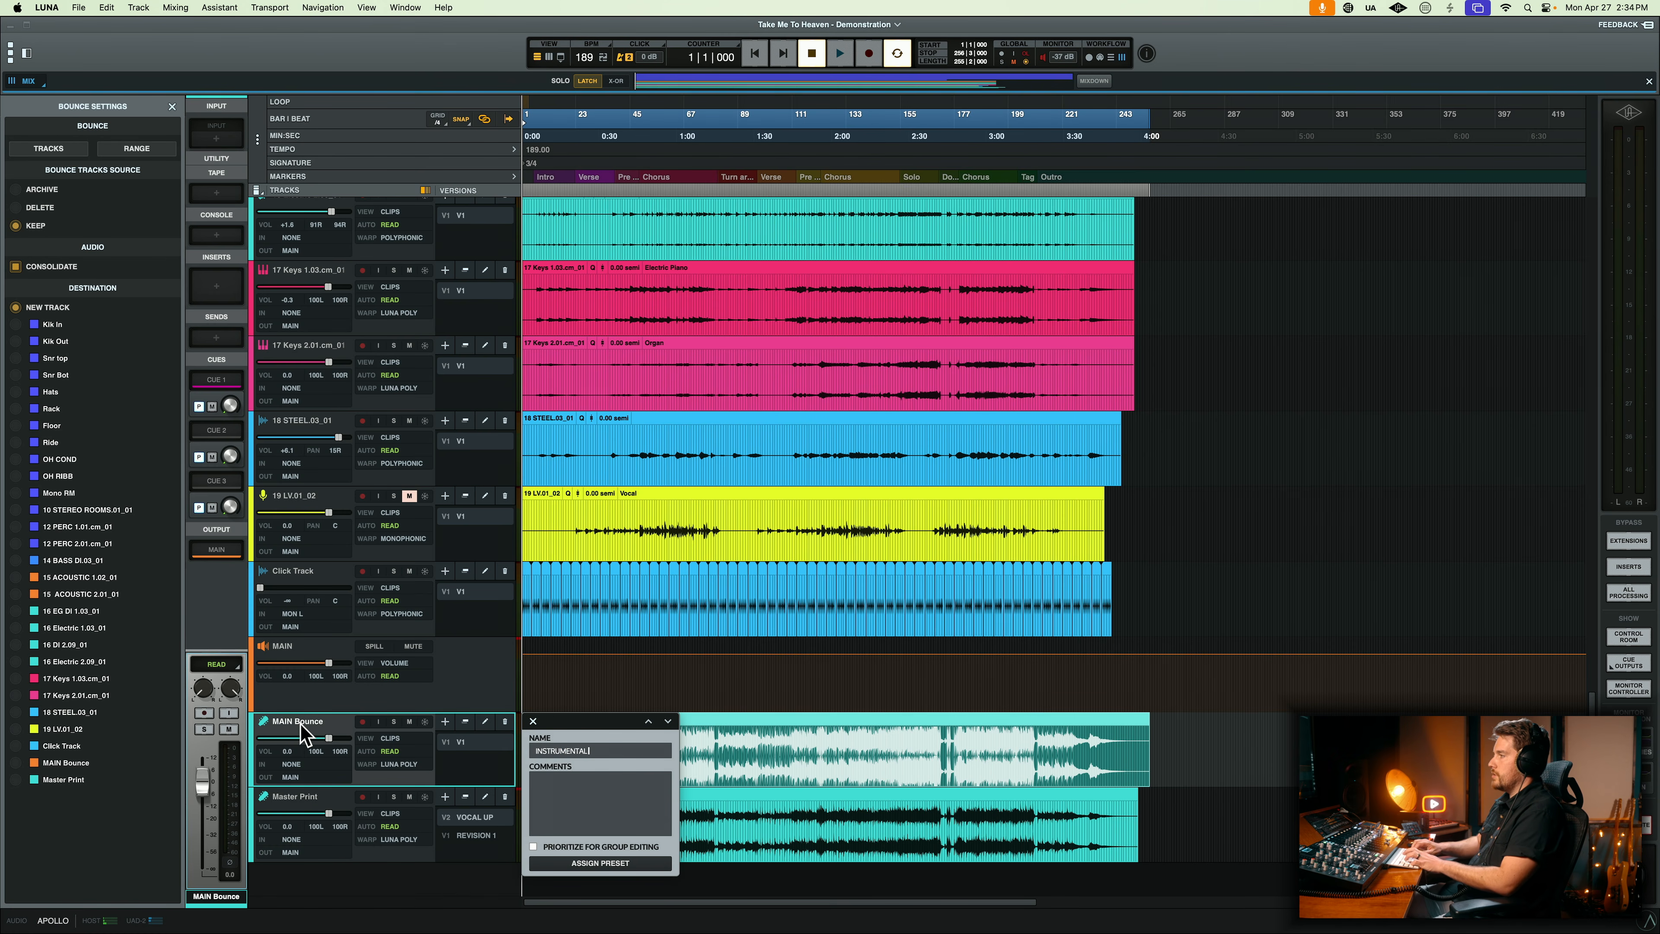
key(Return)
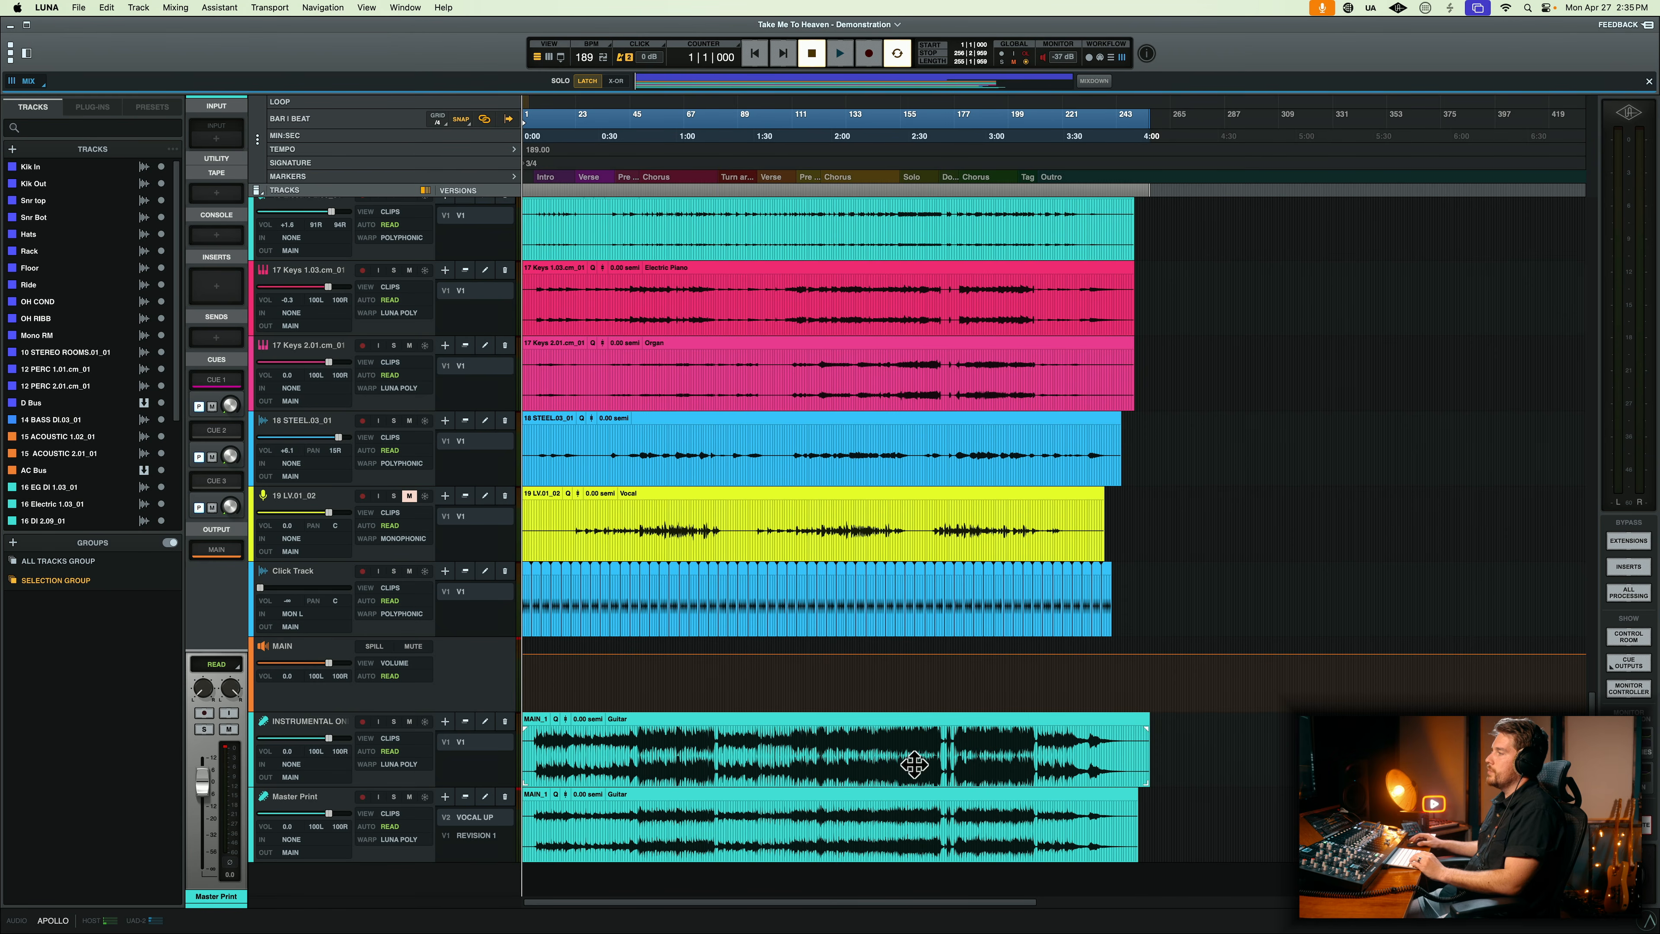
- Set up an export of the instrumental and Master Print clips to the Exported Files folder as 320 kbps CBR MP3
click(914, 763)
shift+click(879, 848)
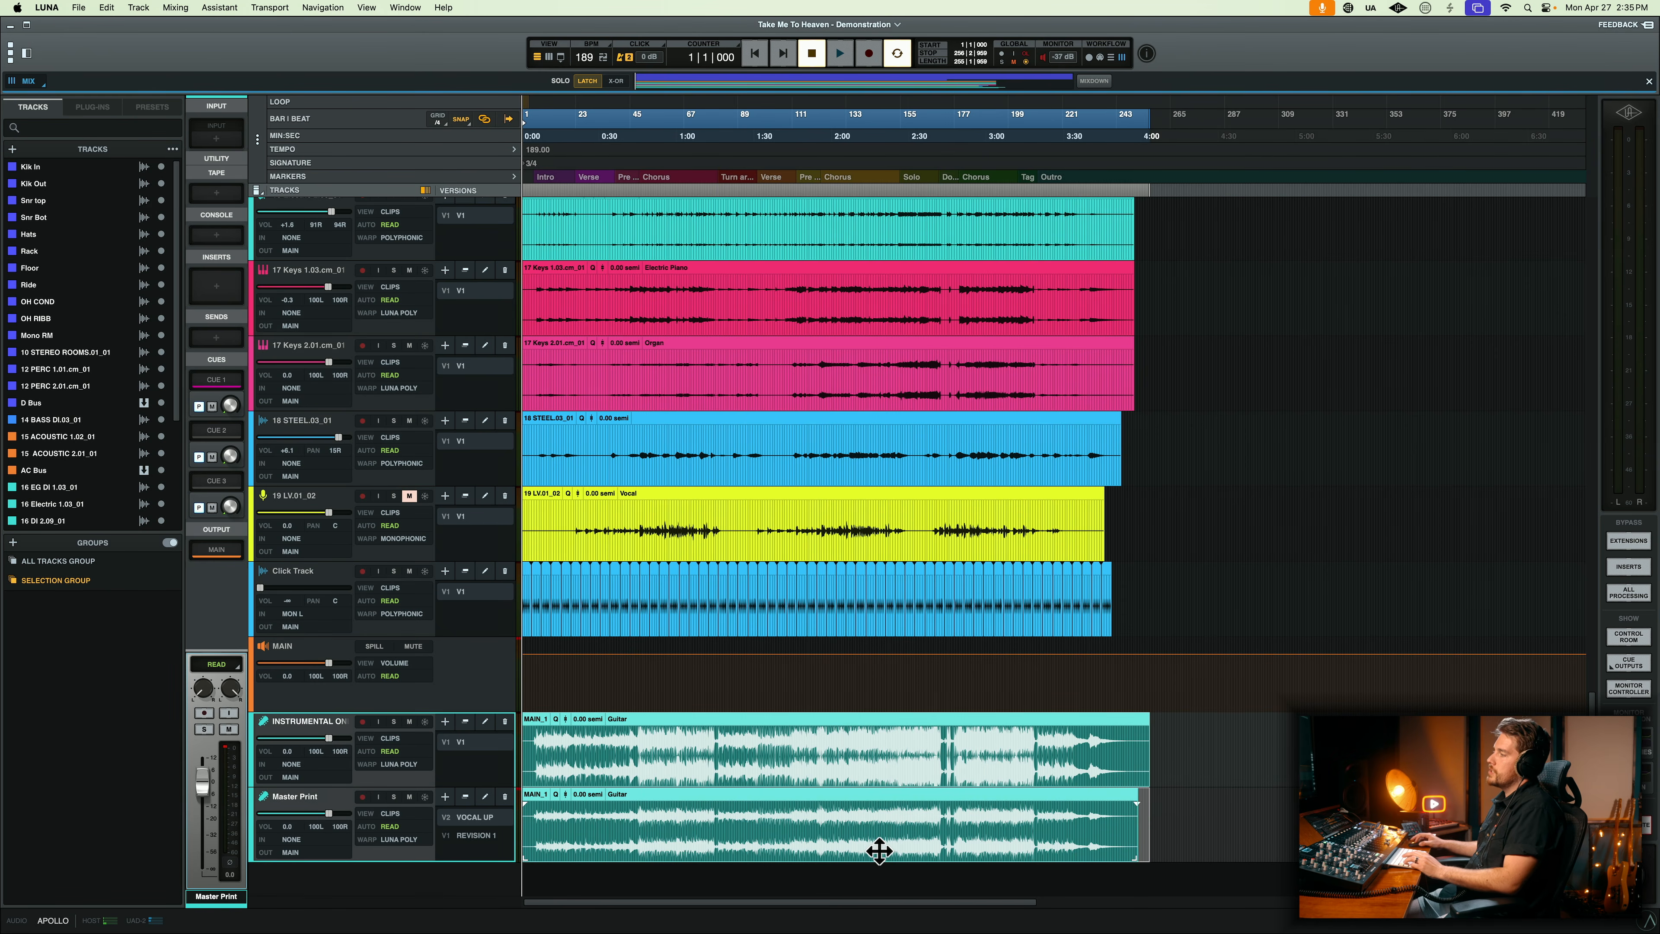
key(shift+super+k)
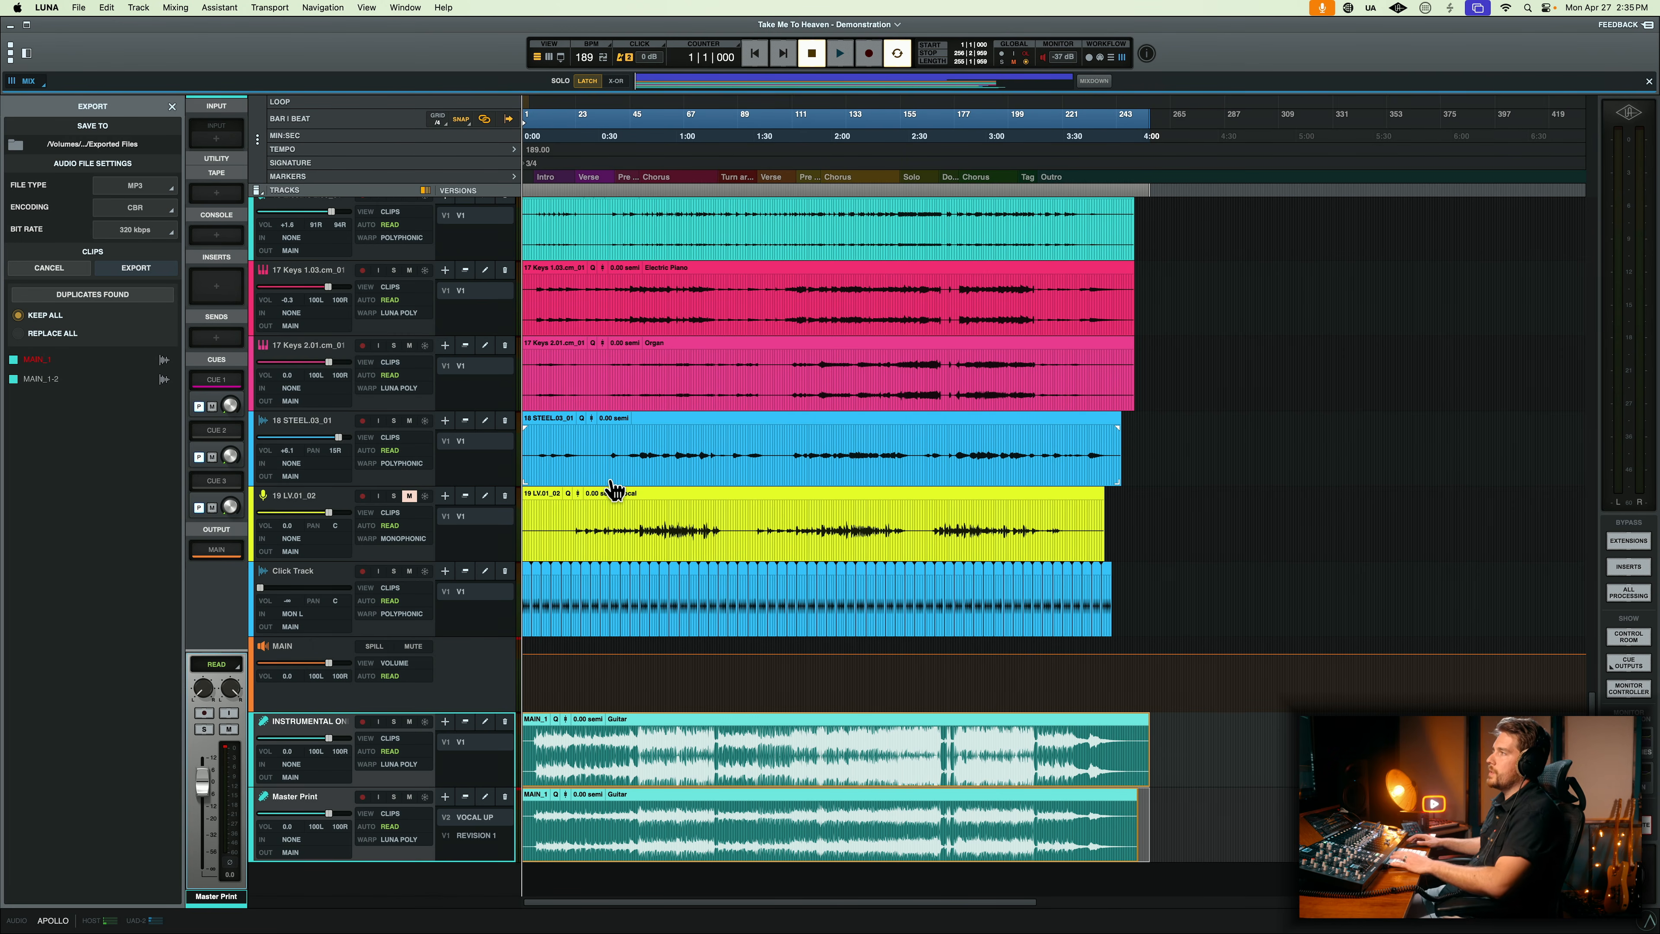
key(Escape)
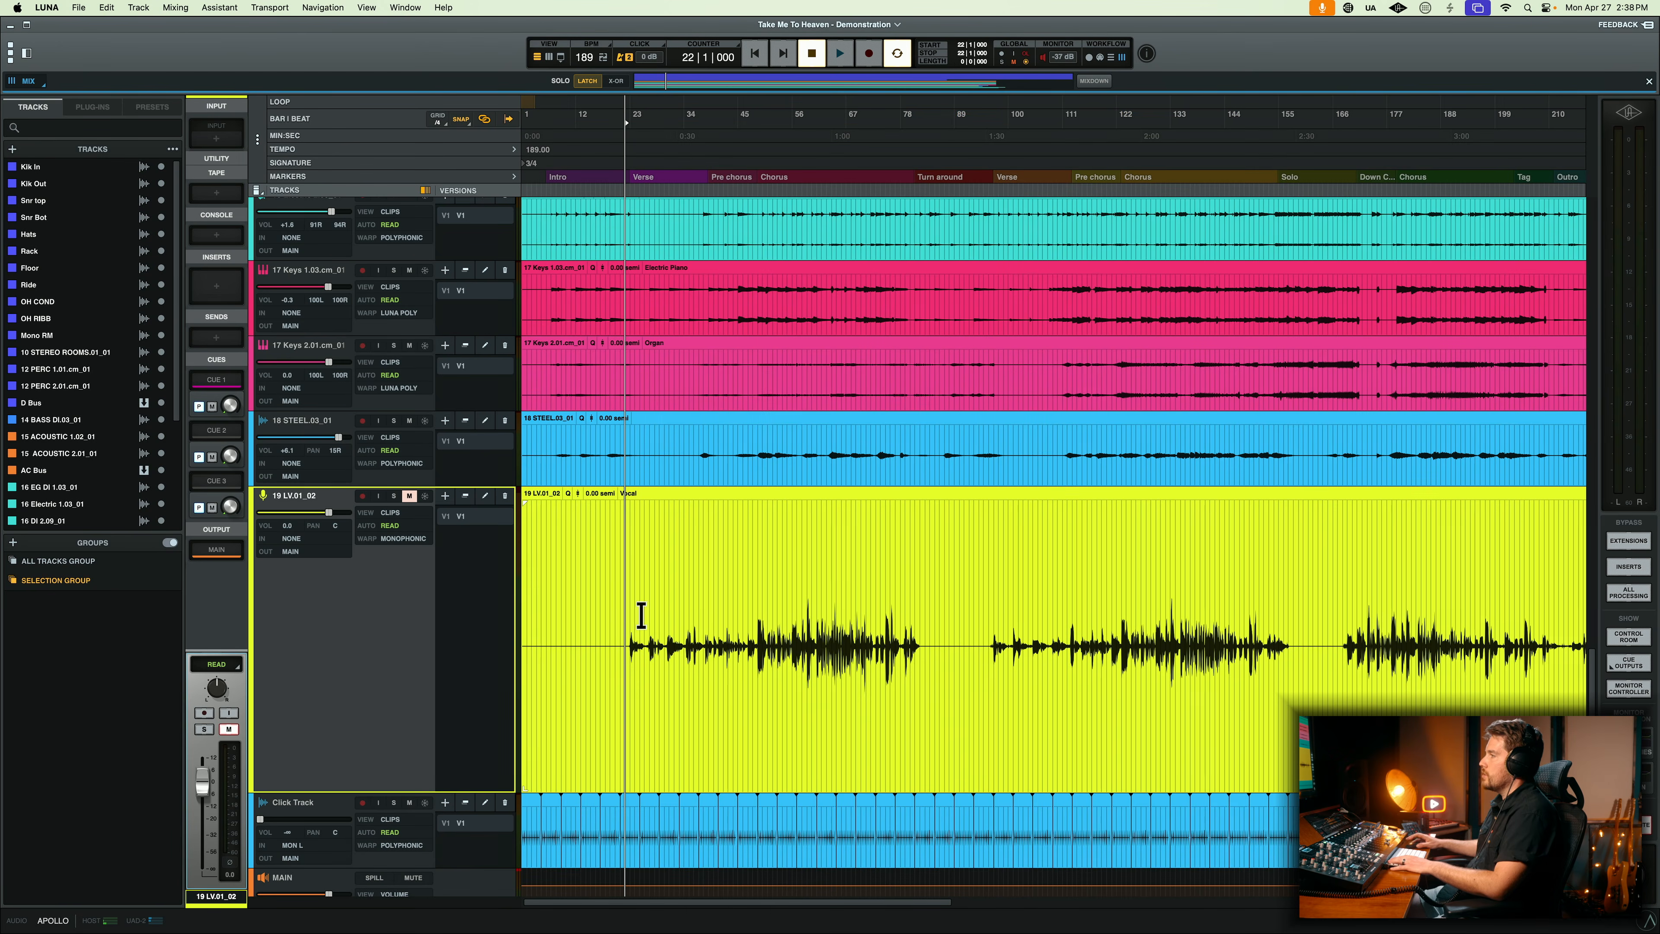
- Copy the first vocal passage on the 19 LV.01_02 track and rename the track's version V1 as Unedited vocal
drag(623, 613, 925, 623)
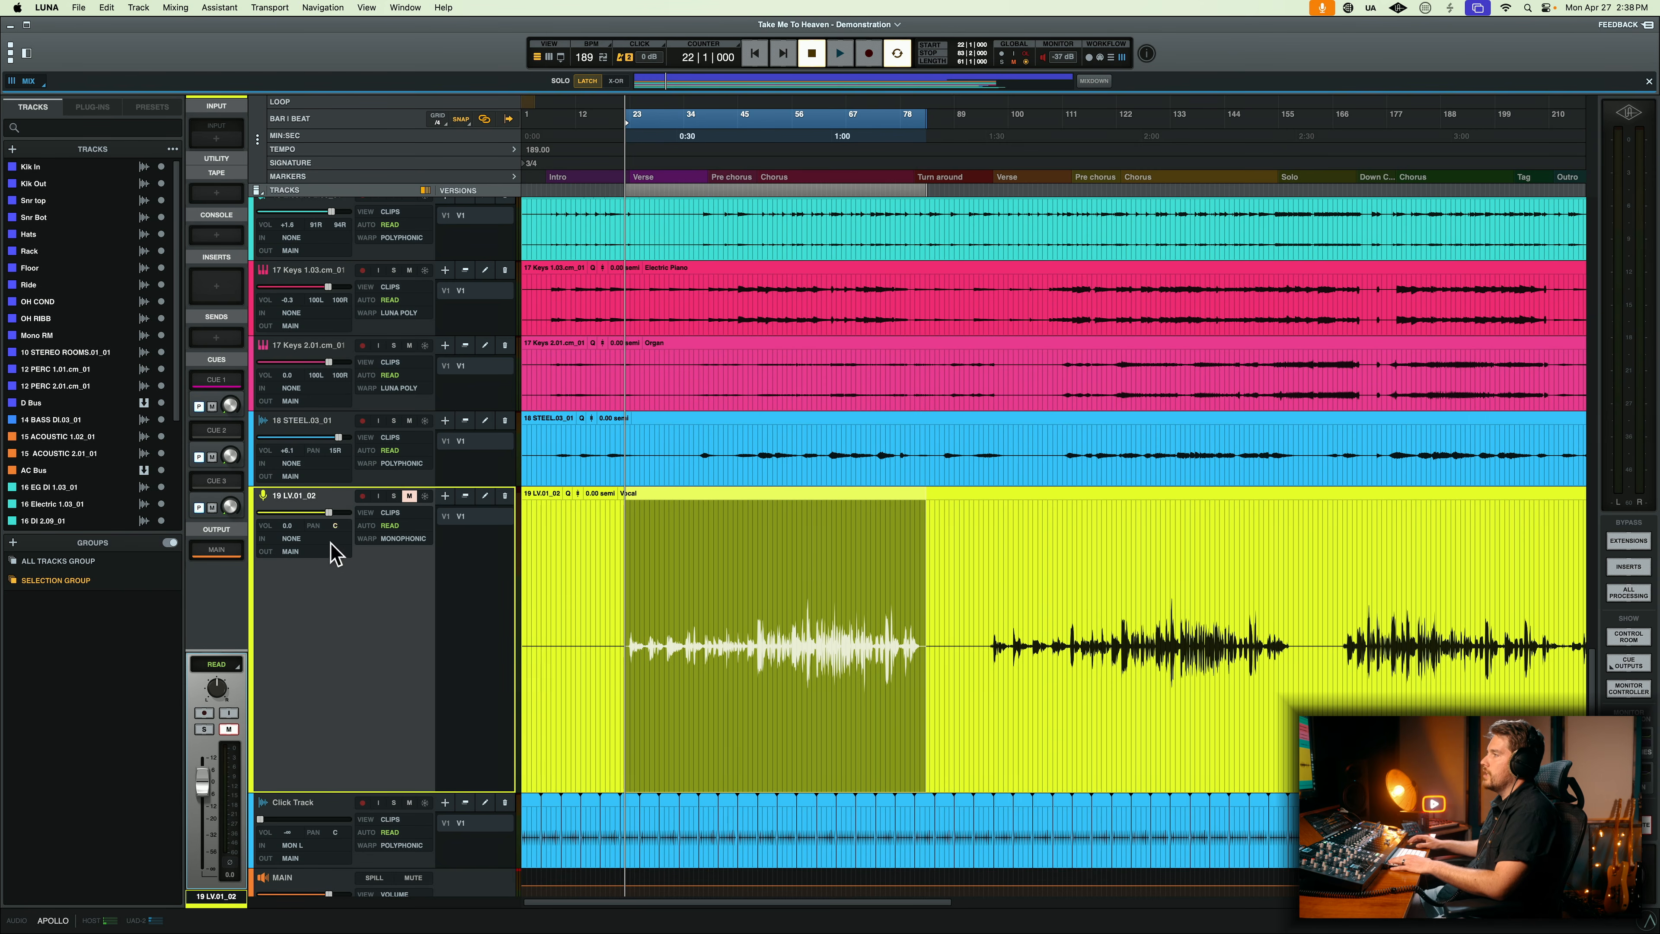
click(485, 497)
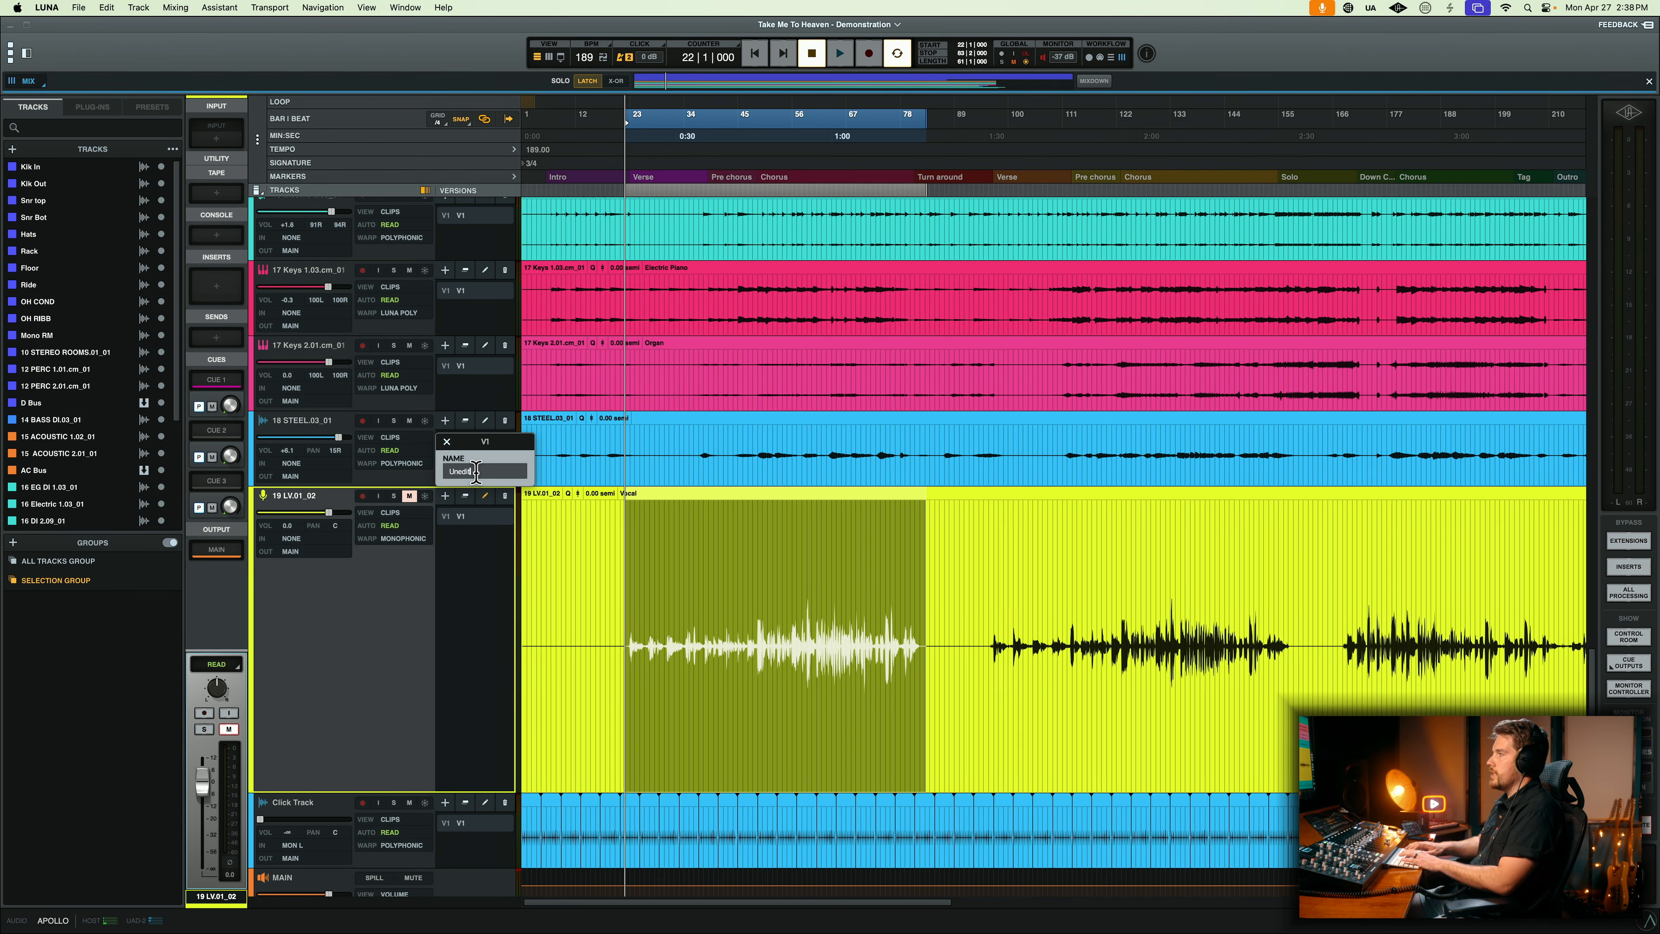
key(Return)
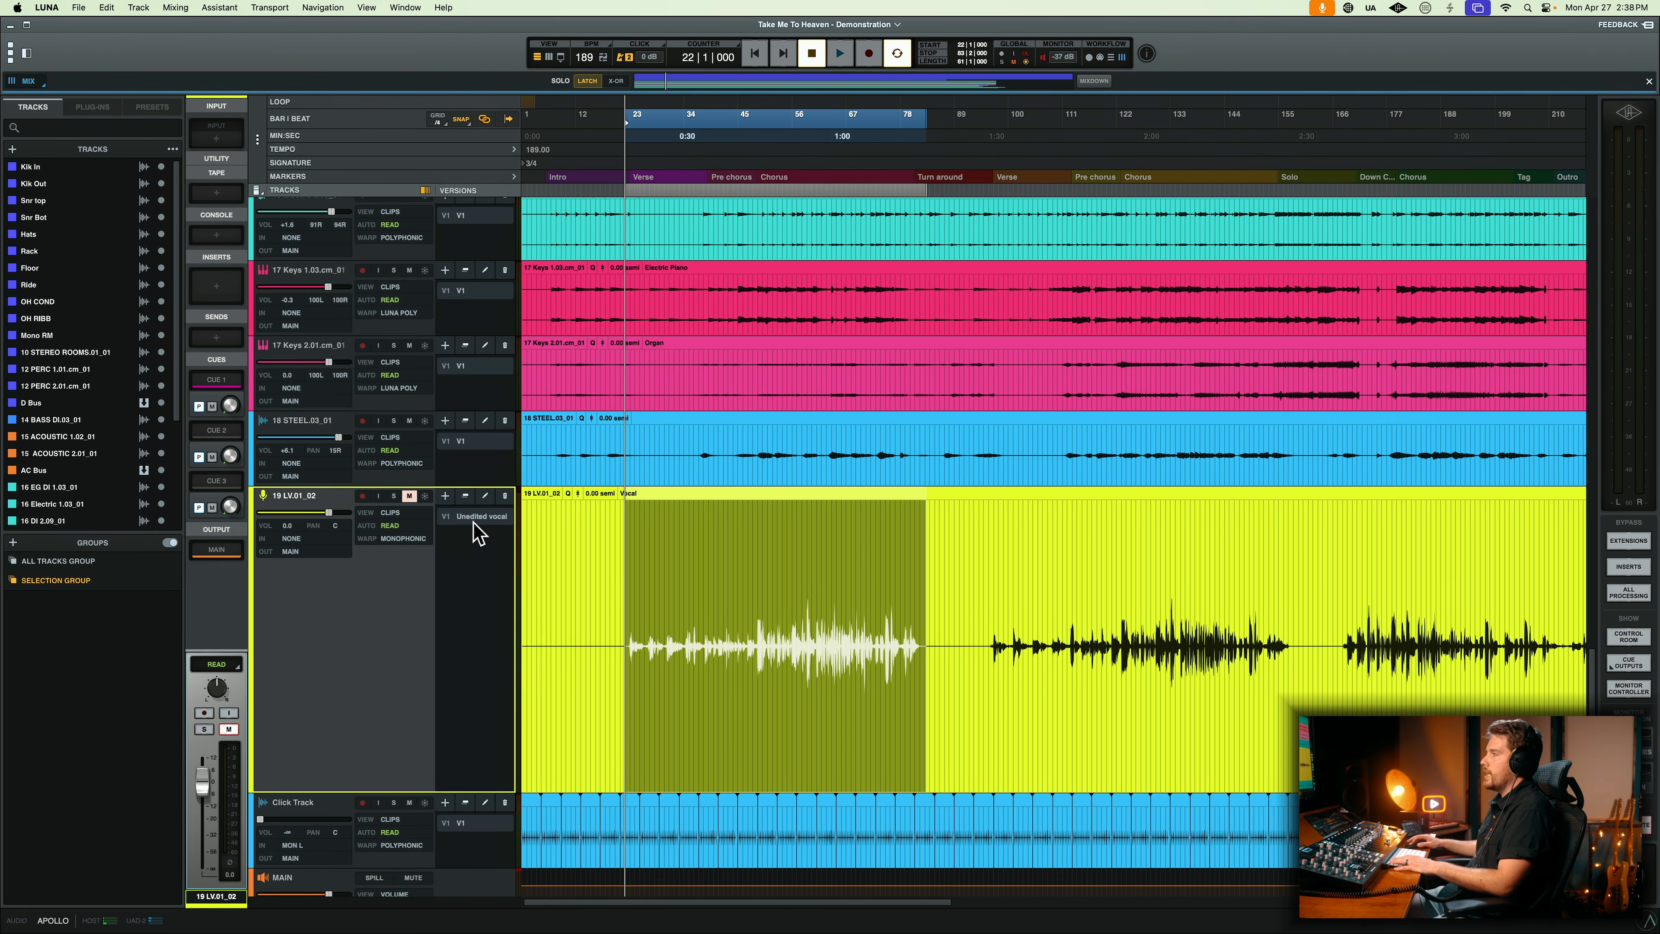
- Add a new version named Comp to the 19 LV.01_02 track and paste the copied vocal passage into it
click(444, 496)
click(485, 496)
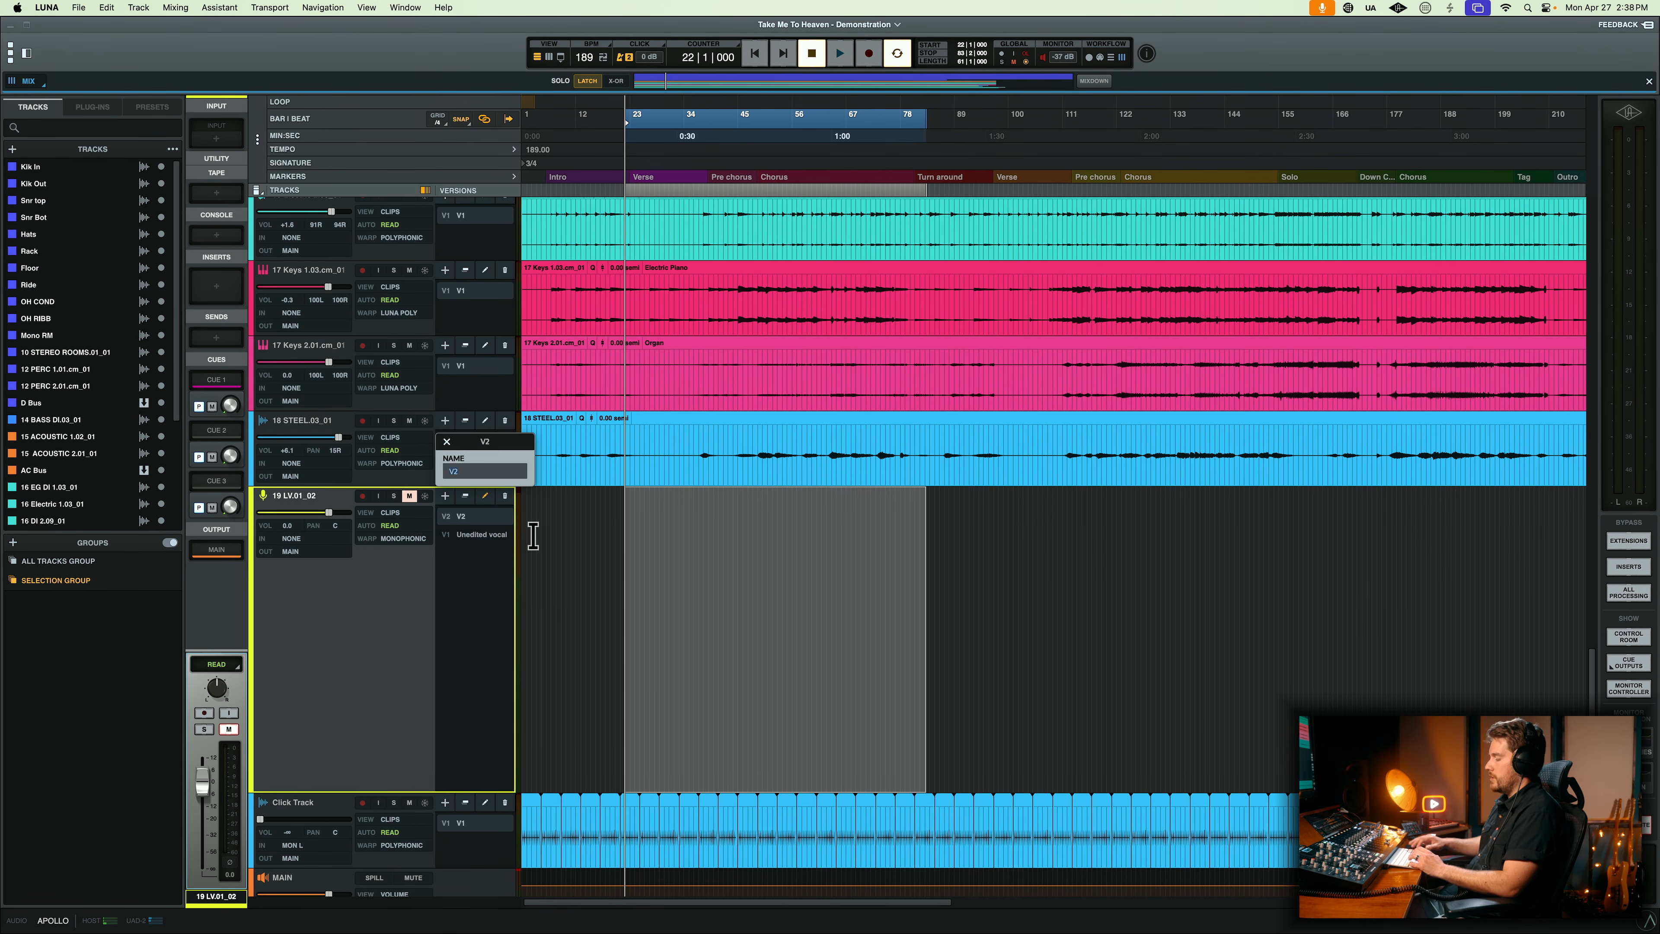
key(Return)
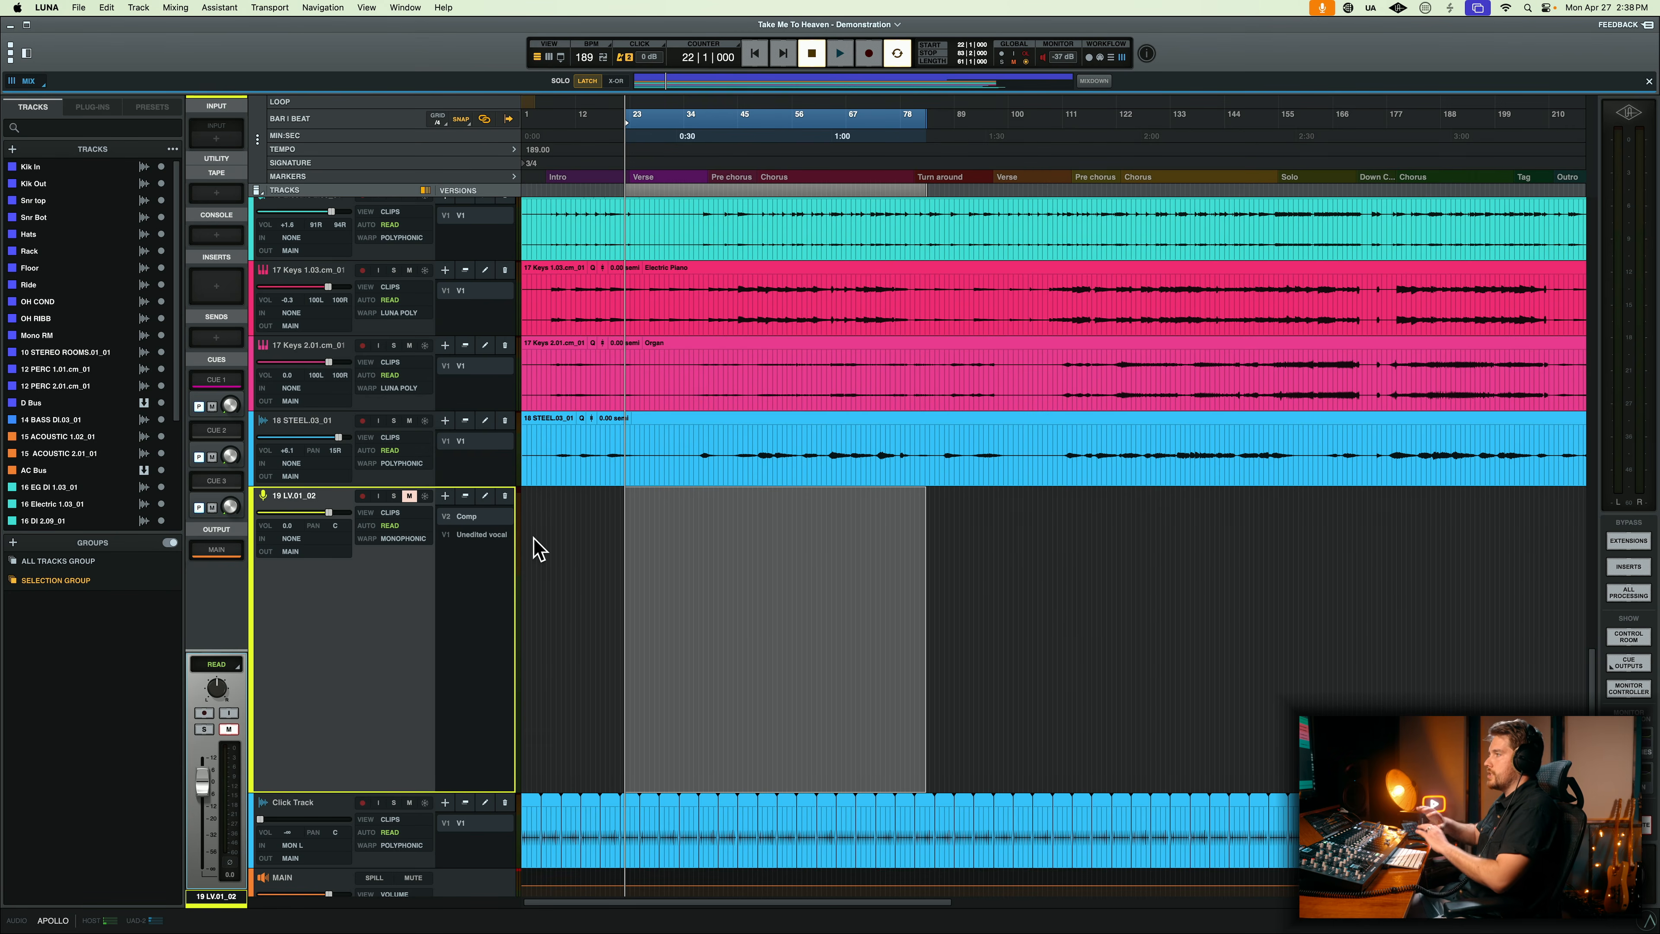
key(super+v)
drag(605, 575, 988, 589)
click(920, 596)
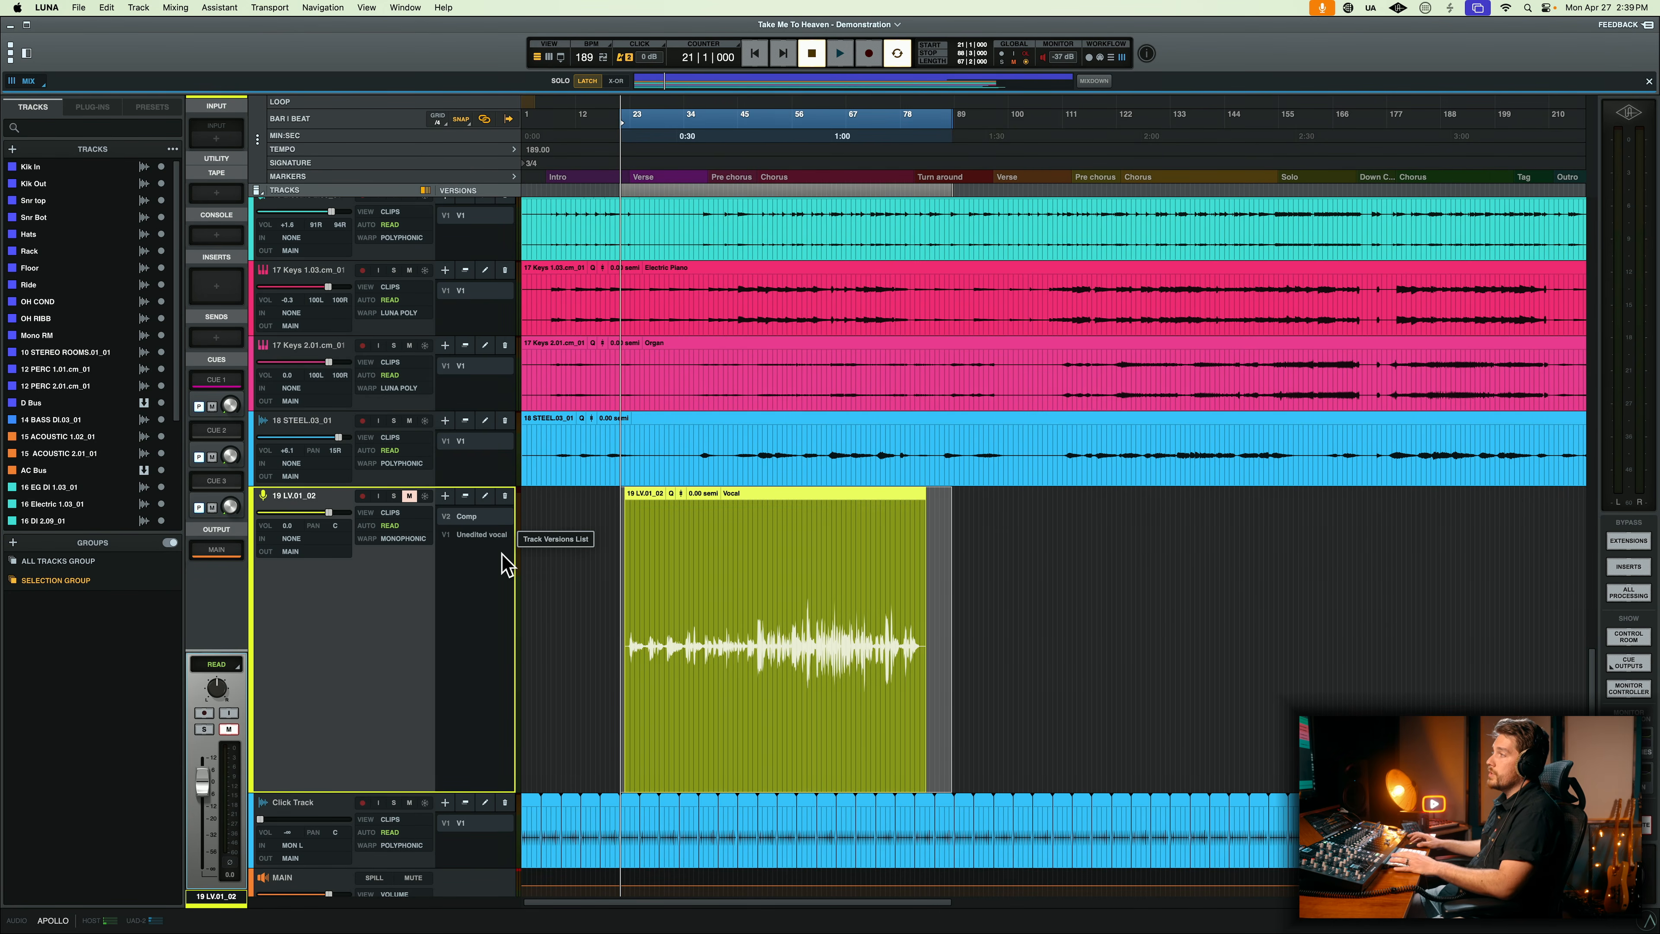
- Duplicate the Comp version of the 19 LV.01_02 track and name the duplicate Melodyne
click(465, 497)
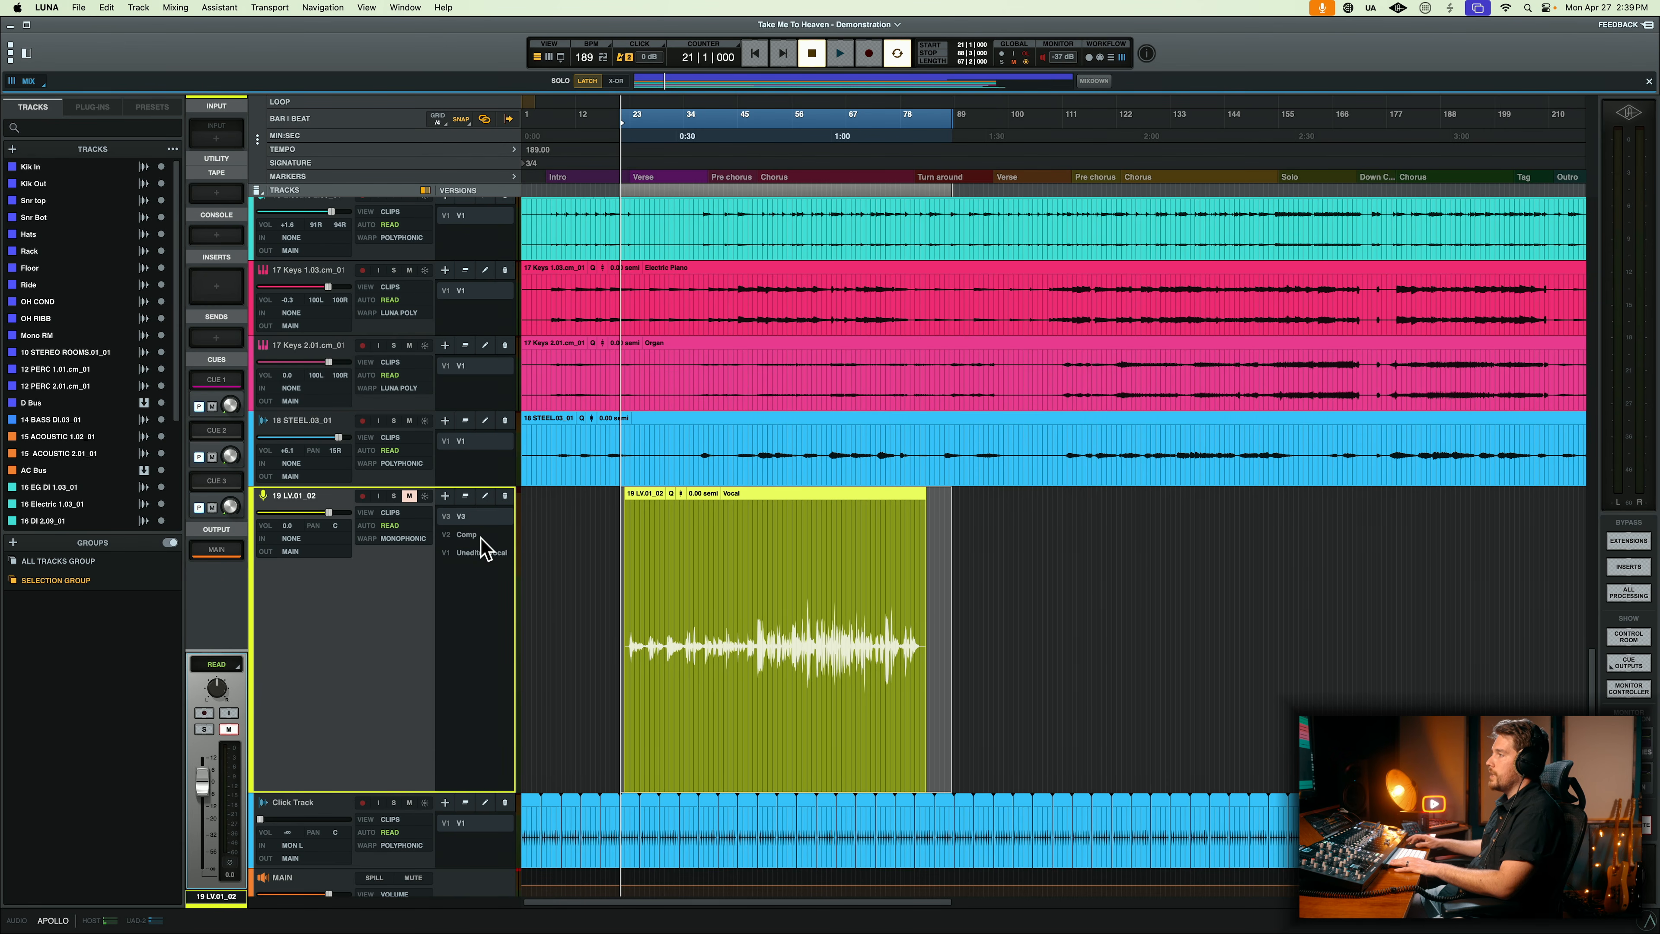
click(485, 496)
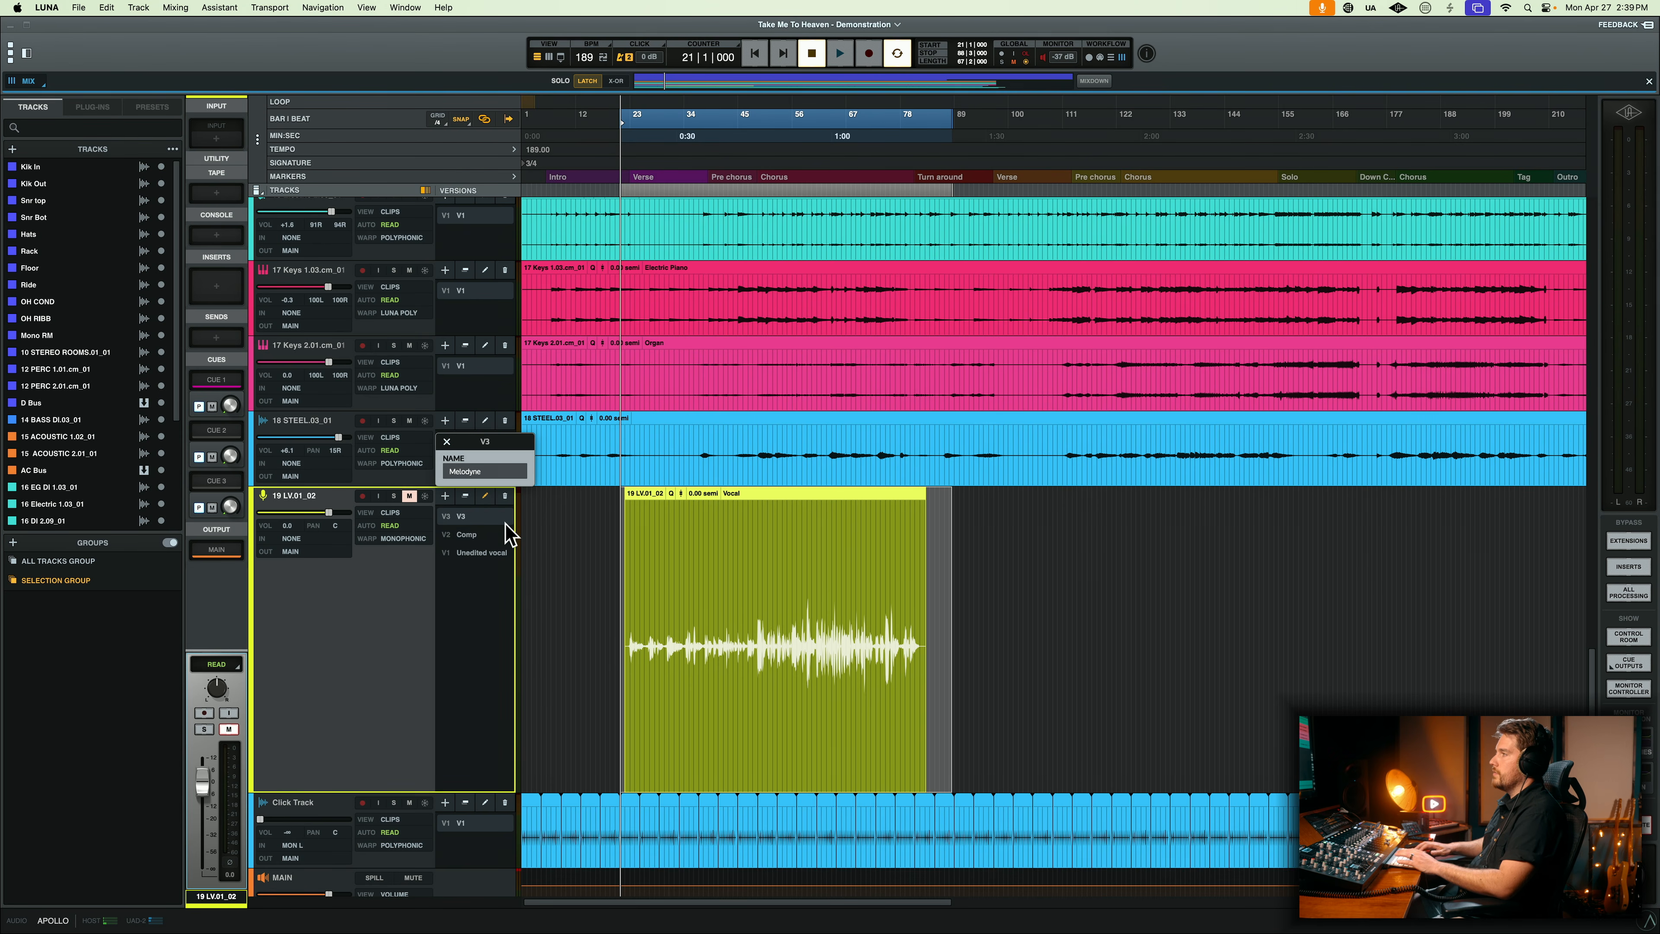
key(Return)
click(598, 569)
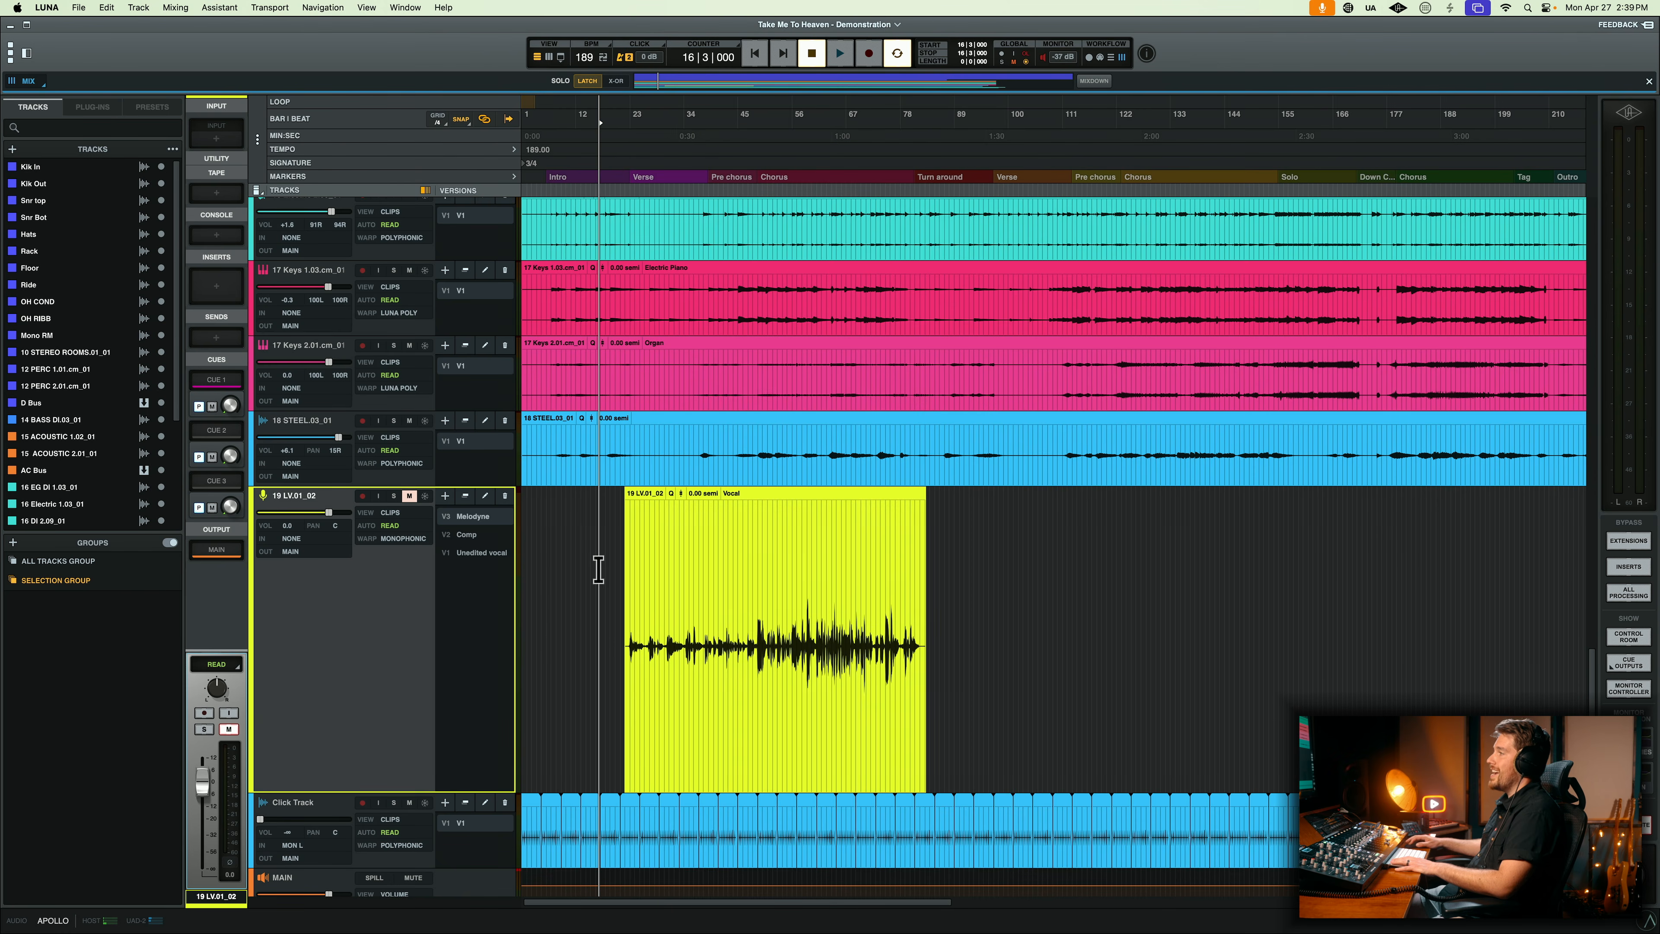
- Set the 19 LV.01_02 track's warp algorithm to Melodyne through ARA
click(403, 539)
mouse_move(448, 638)
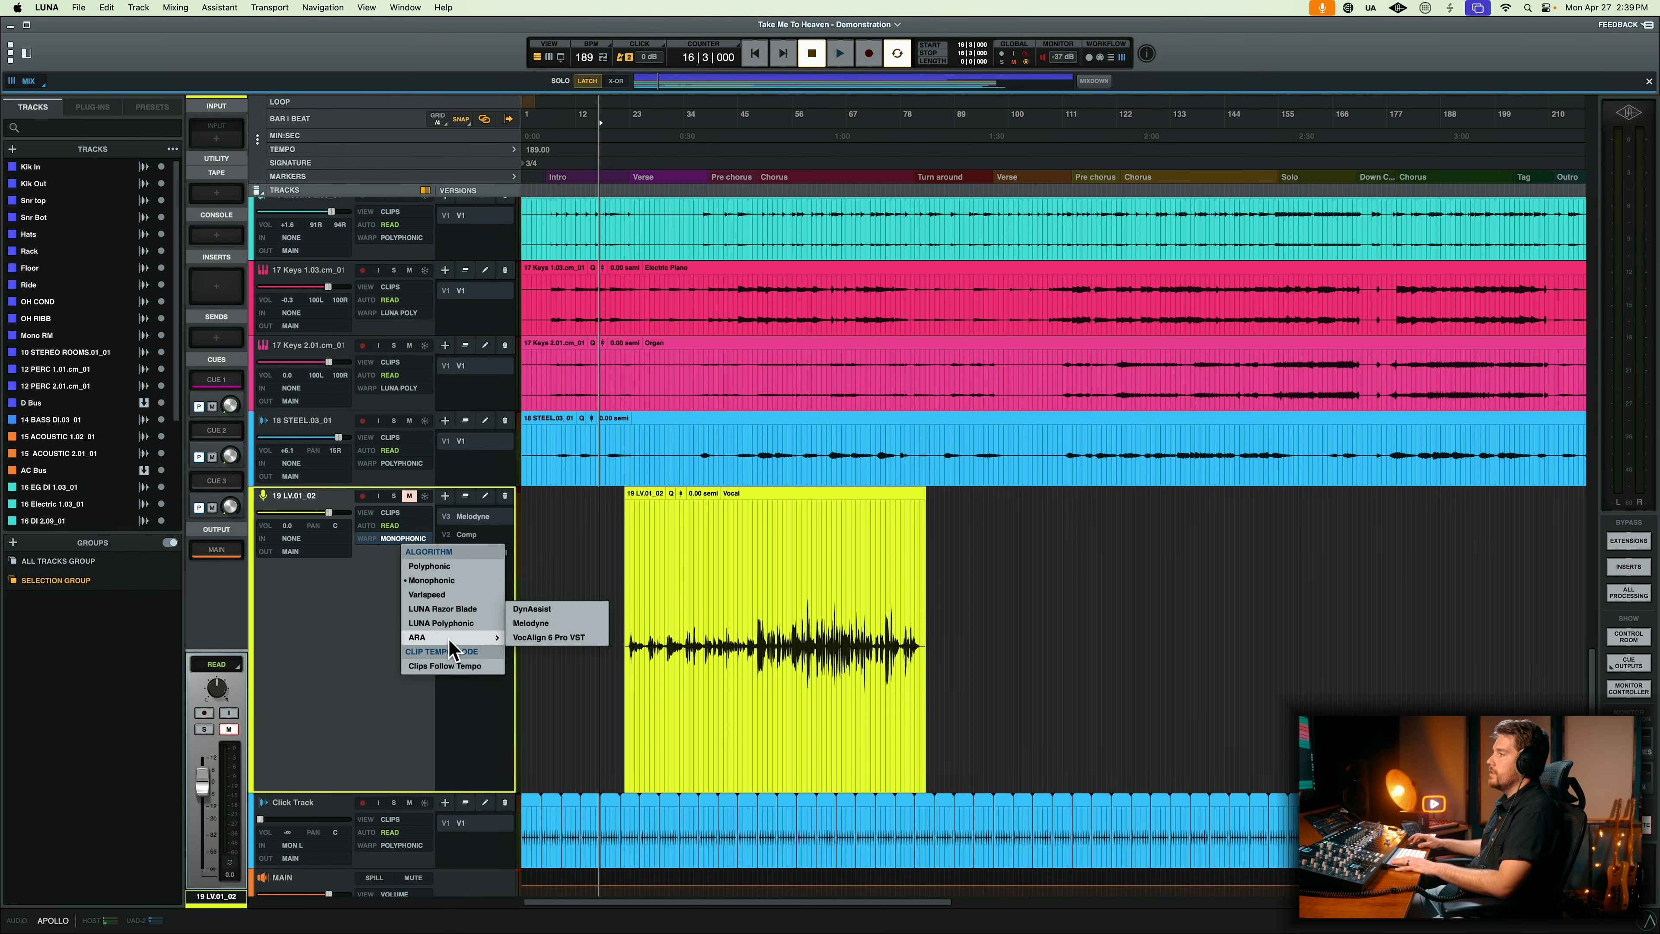
click(546, 626)
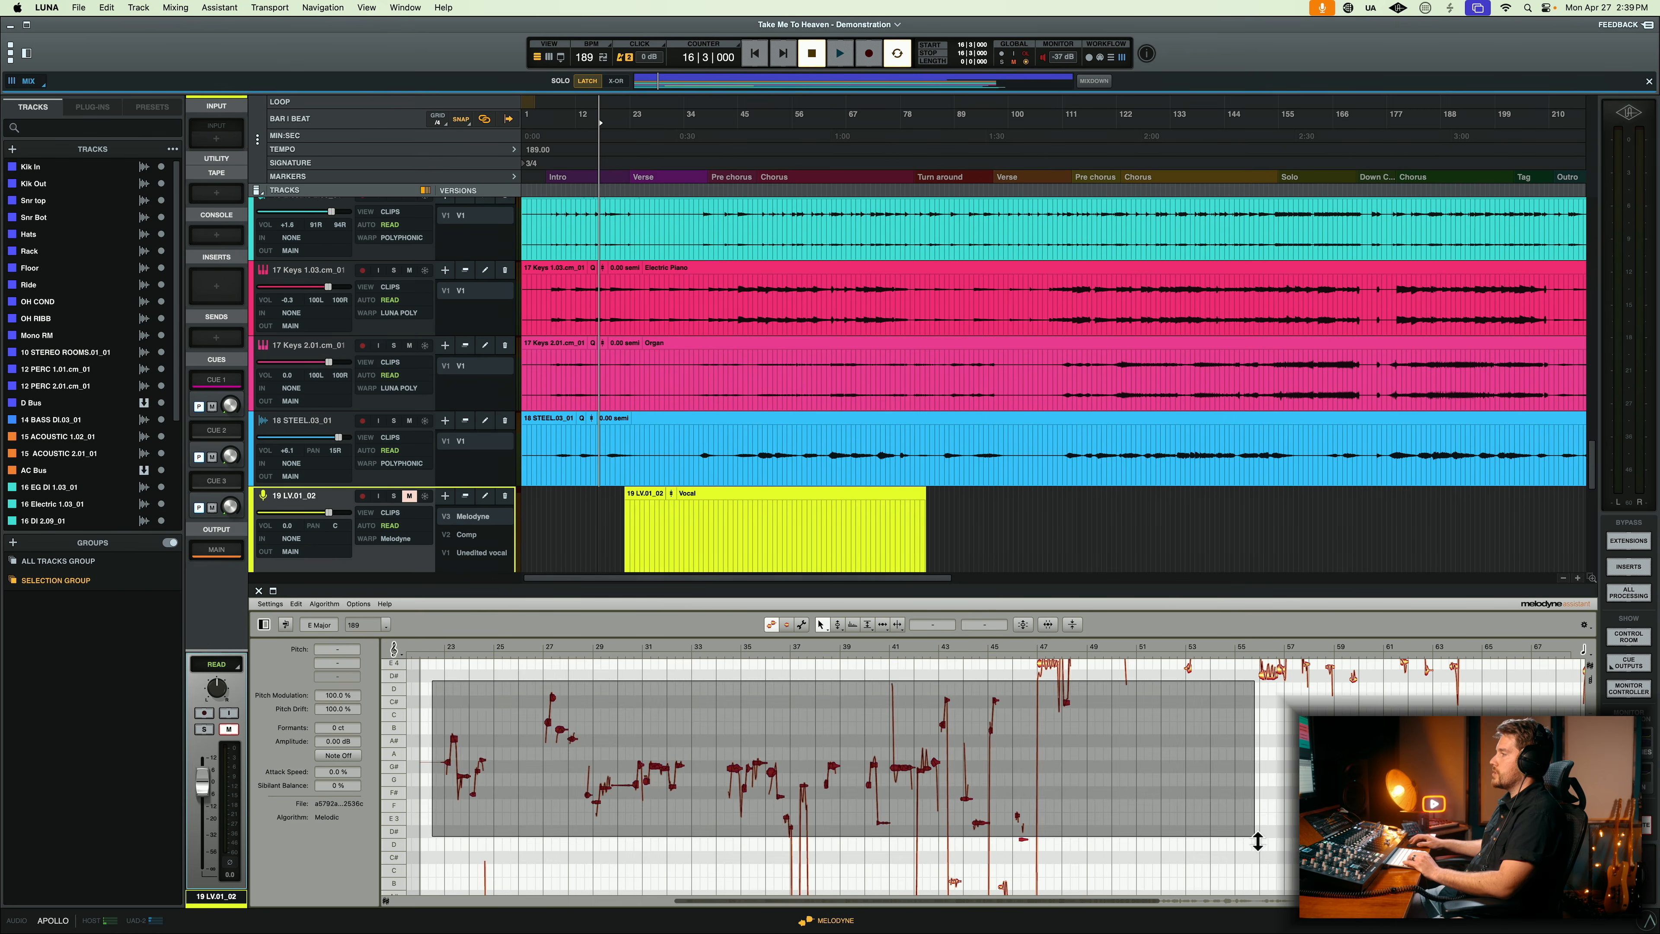
- Correct the vocal's pitch in Melodyne with Pitch Center and Pitch Drift at 100%, and close the editor
click(1026, 625)
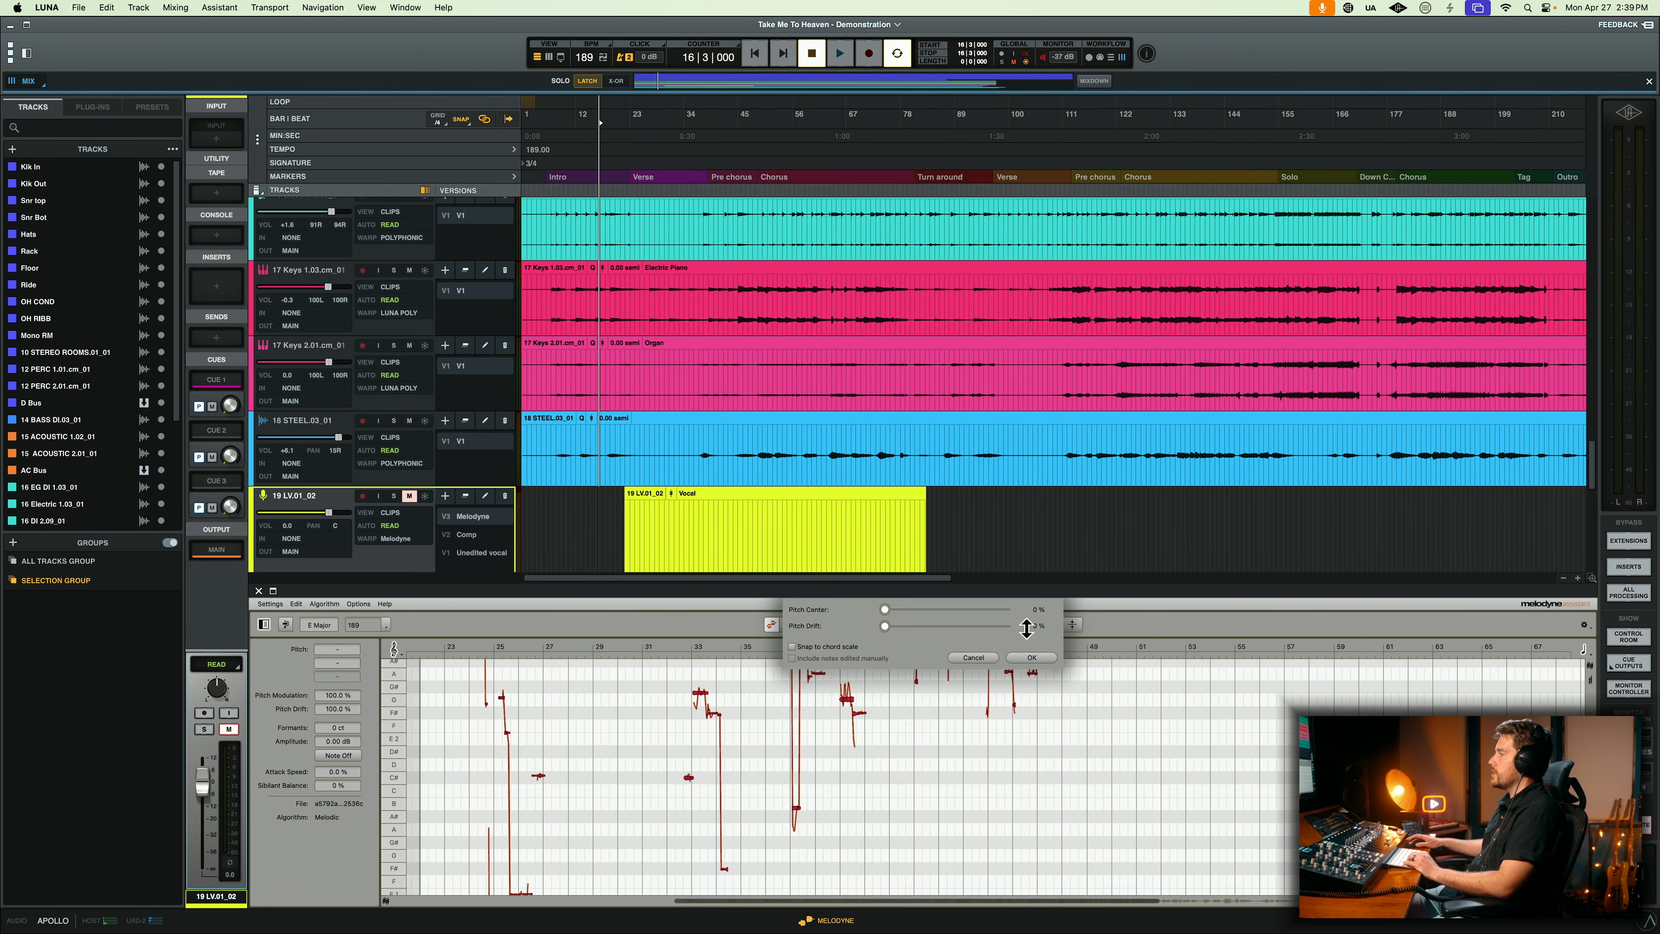
drag(911, 610, 994, 630)
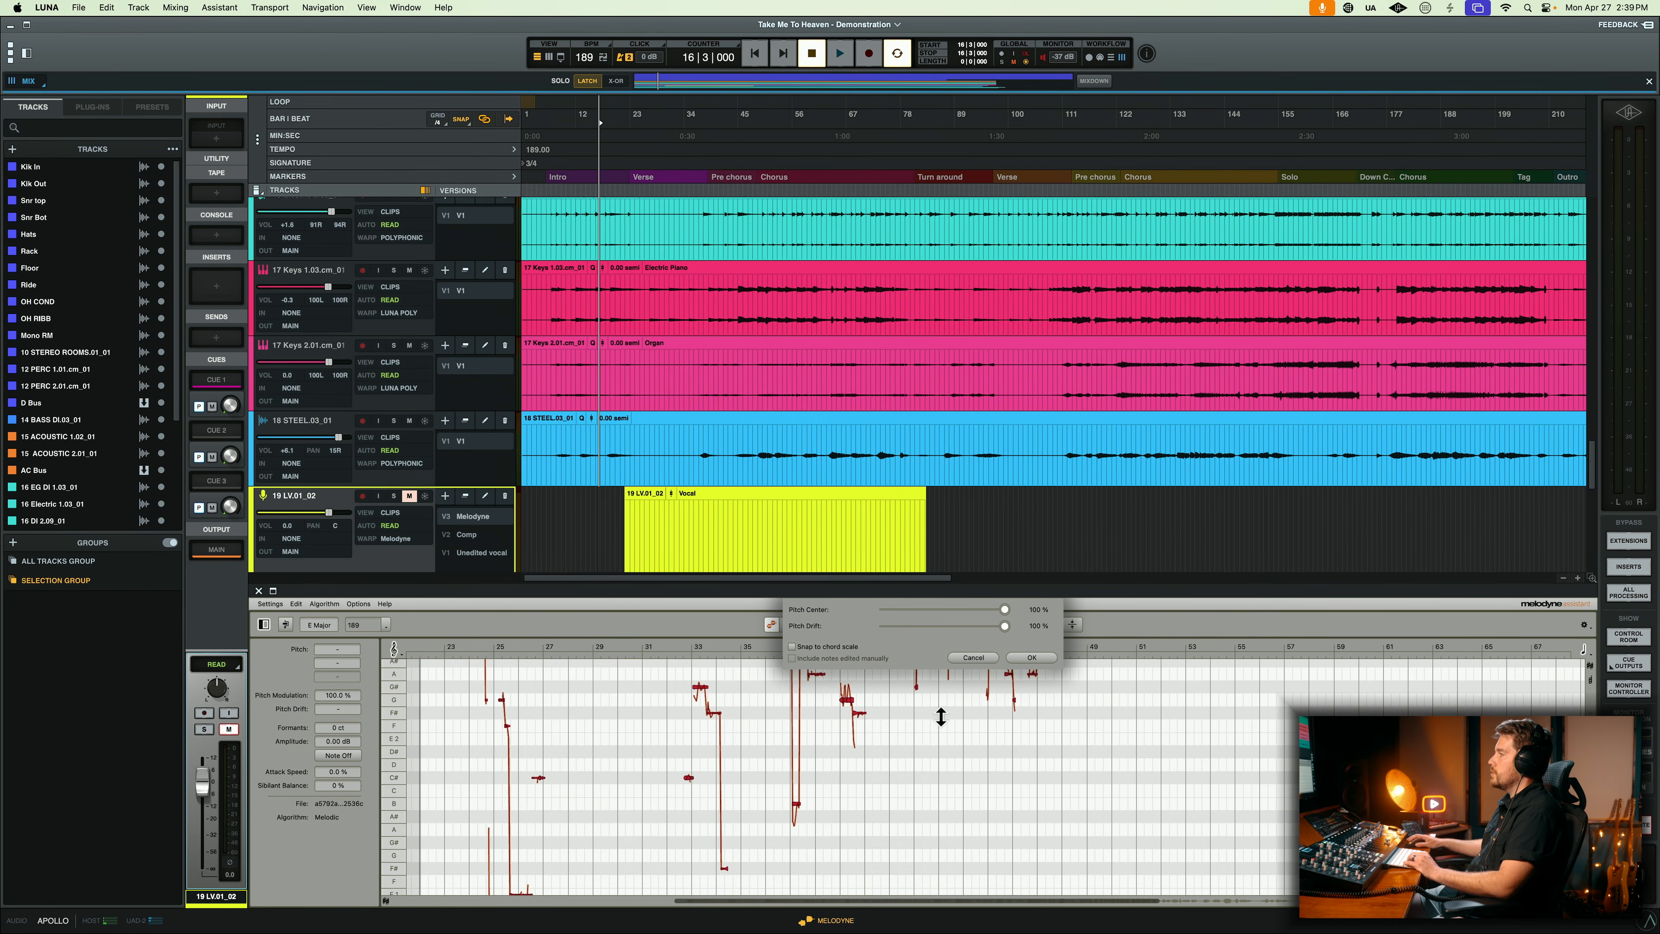
click(1032, 657)
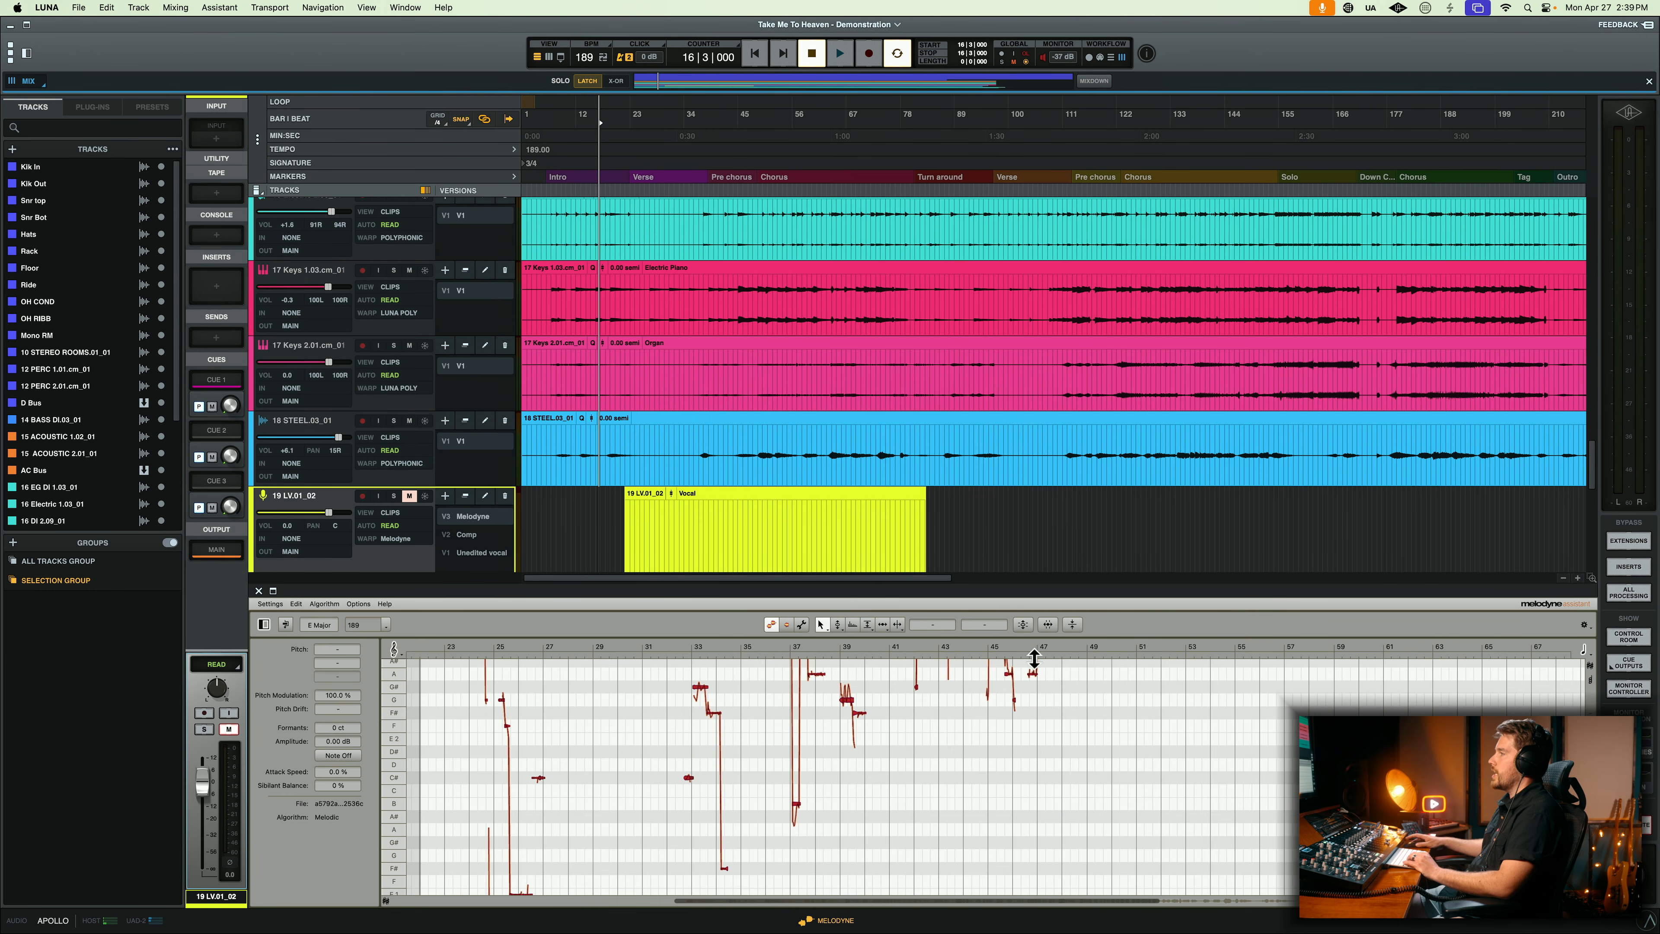
click(260, 591)
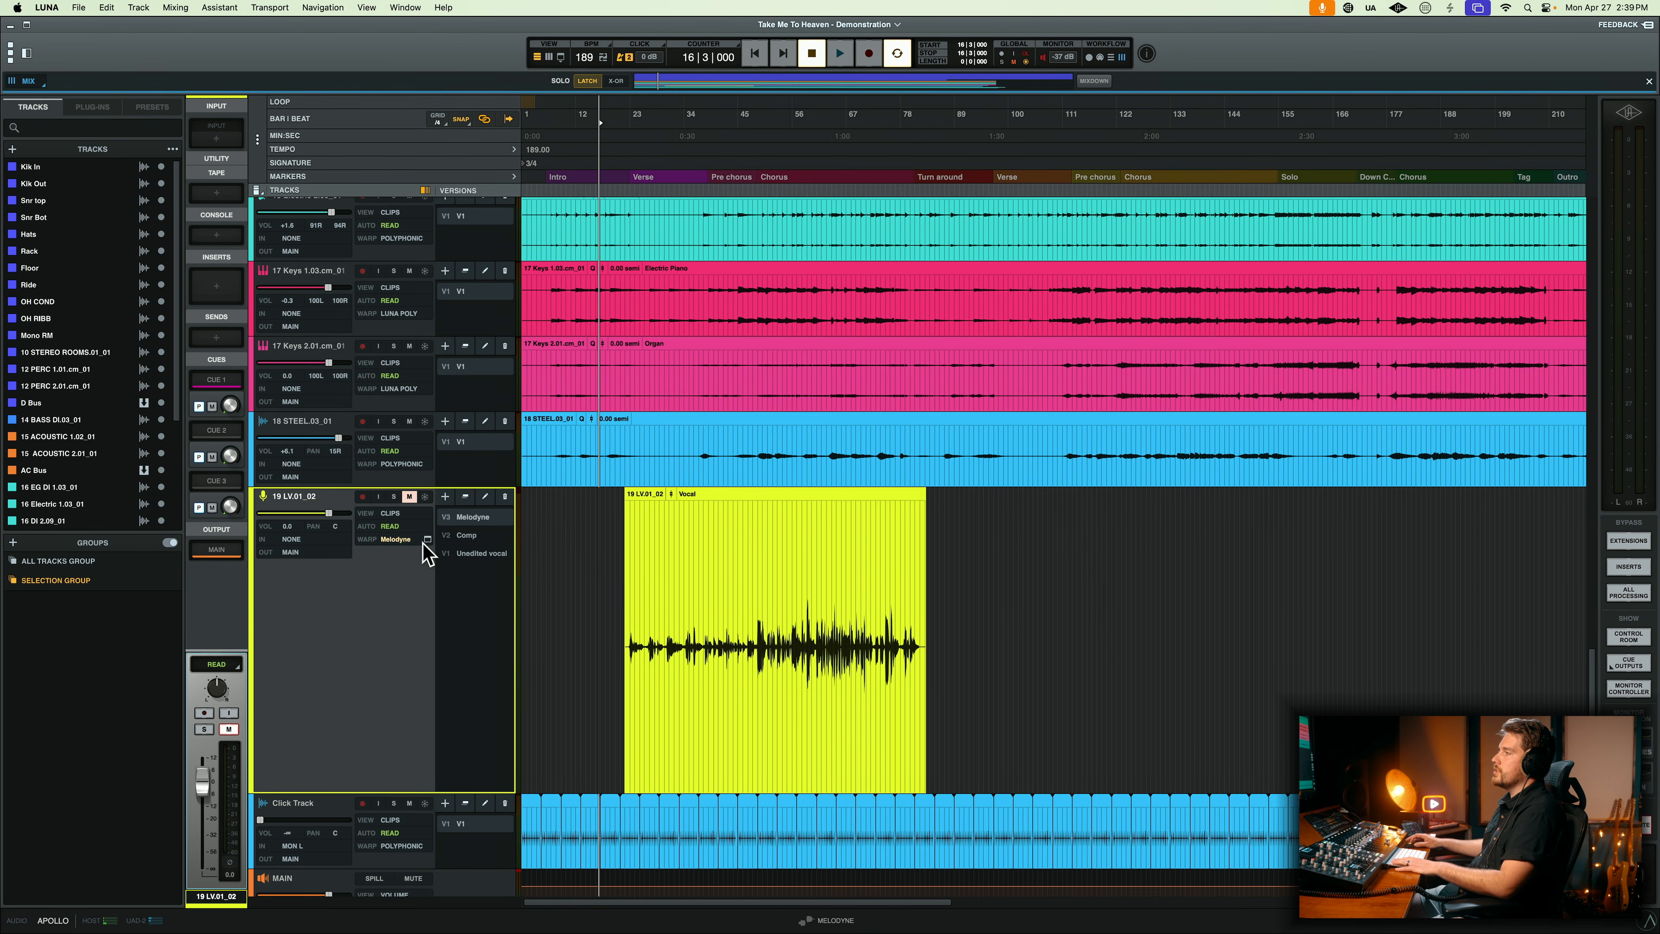
- Switch the 19 LV.01_02 track's warp algorithm from Melodyne to Monophonic, commit the processing, and select across the vocal clip
click(406, 540)
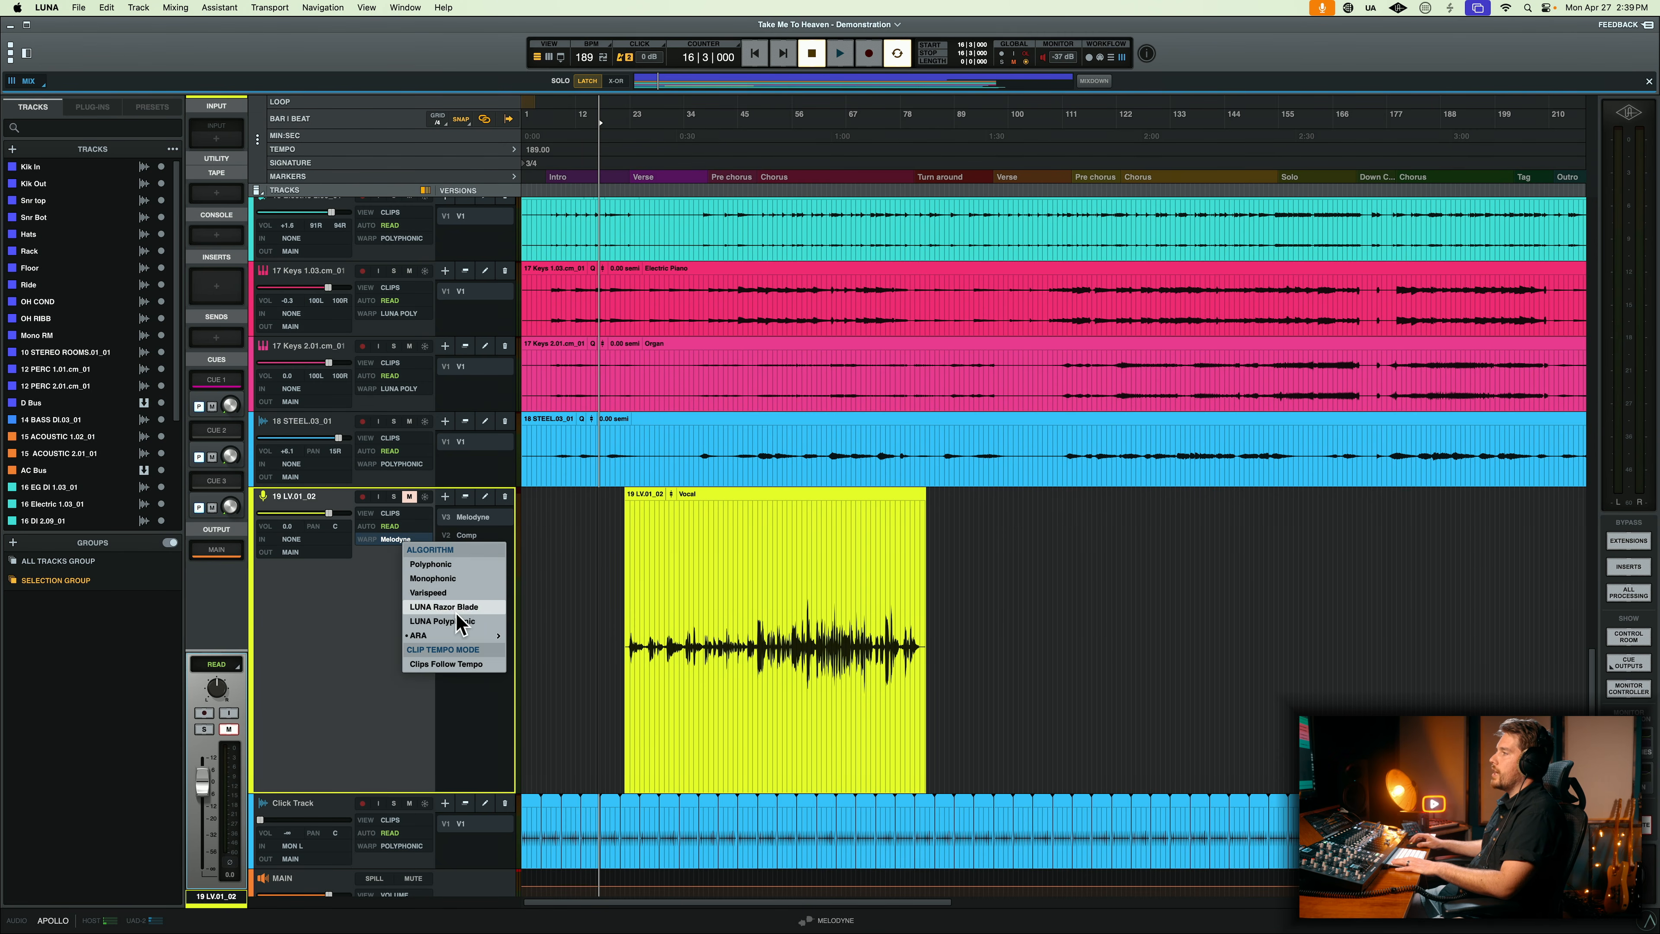
click(464, 593)
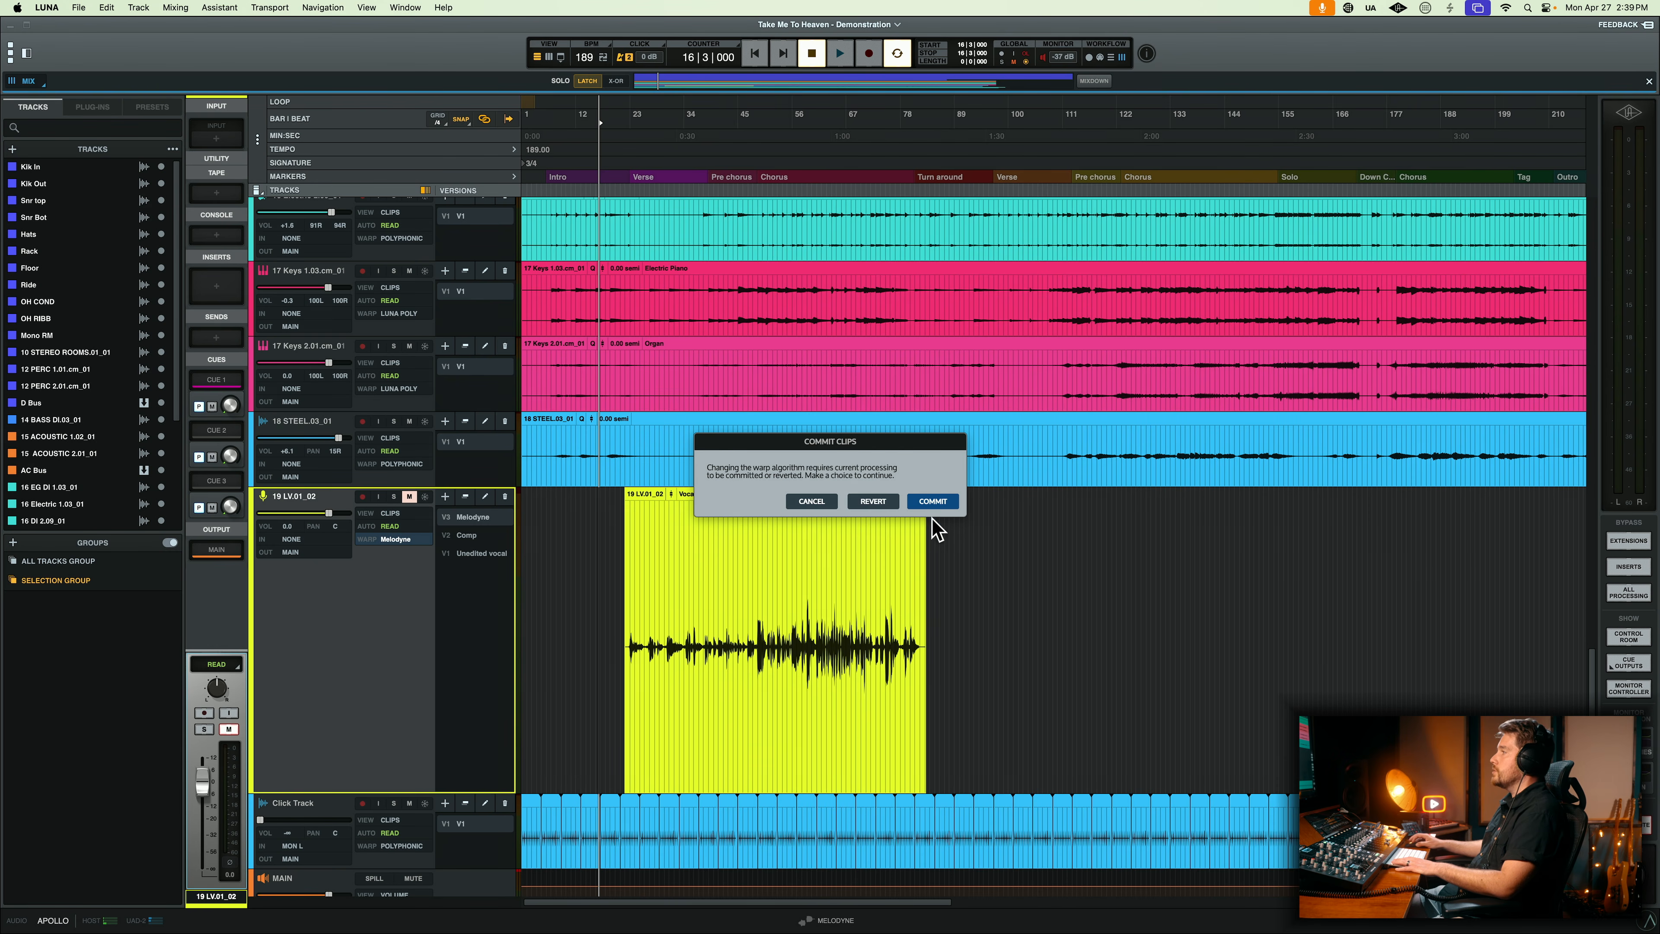
click(933, 501)
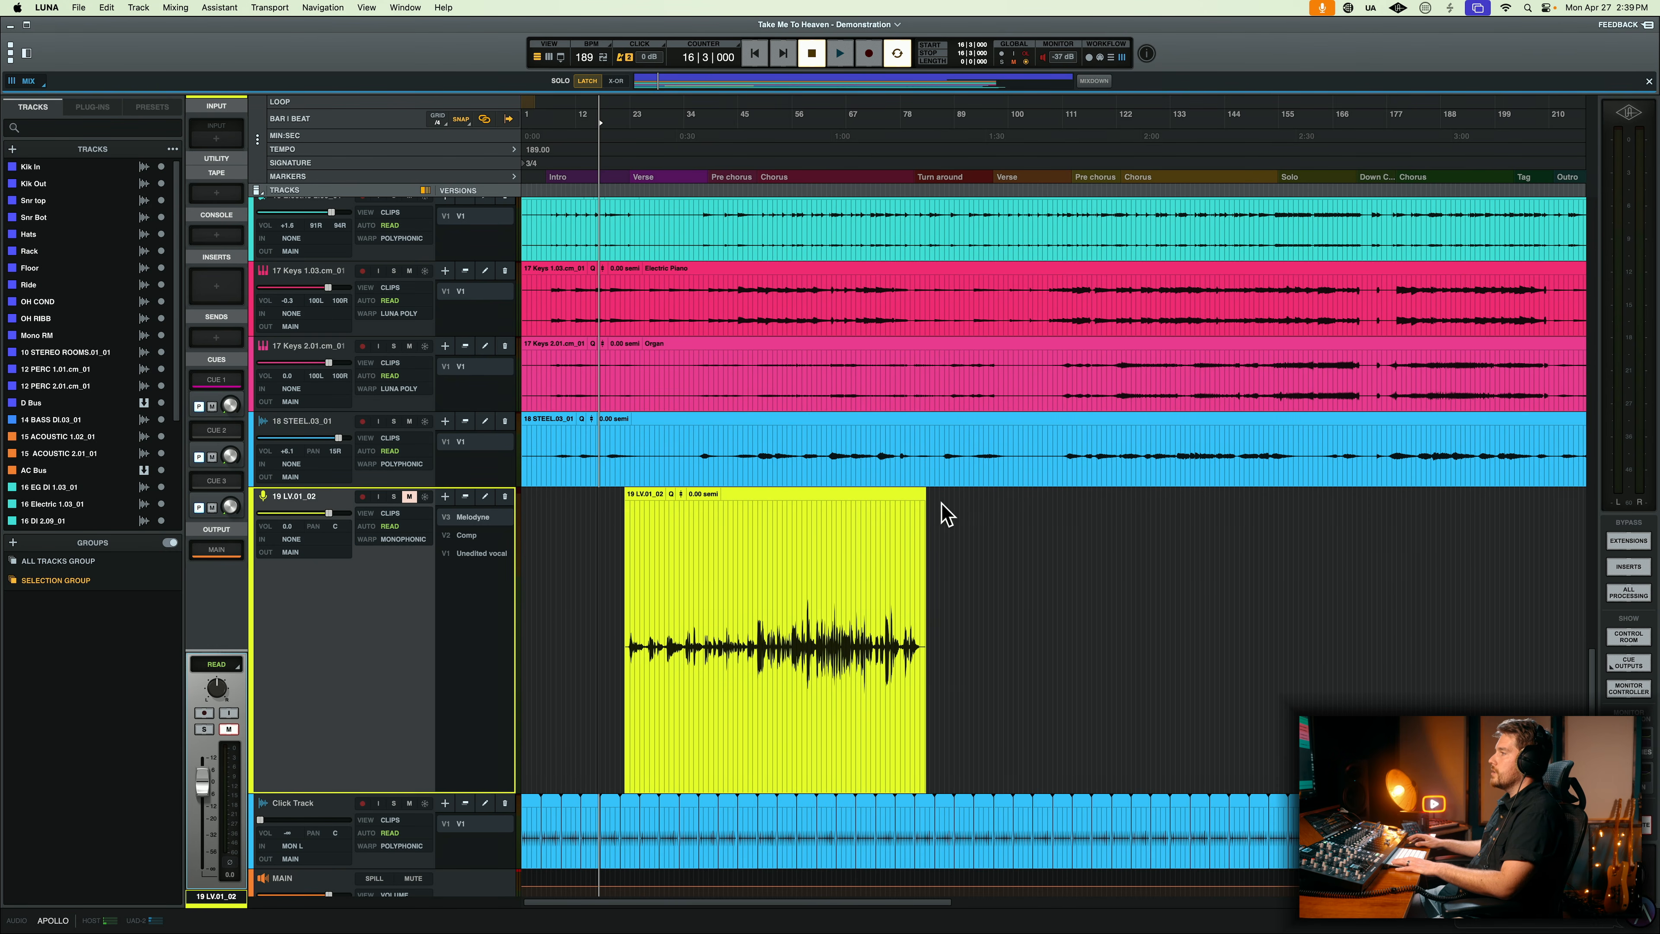
drag(618, 595, 936, 590)
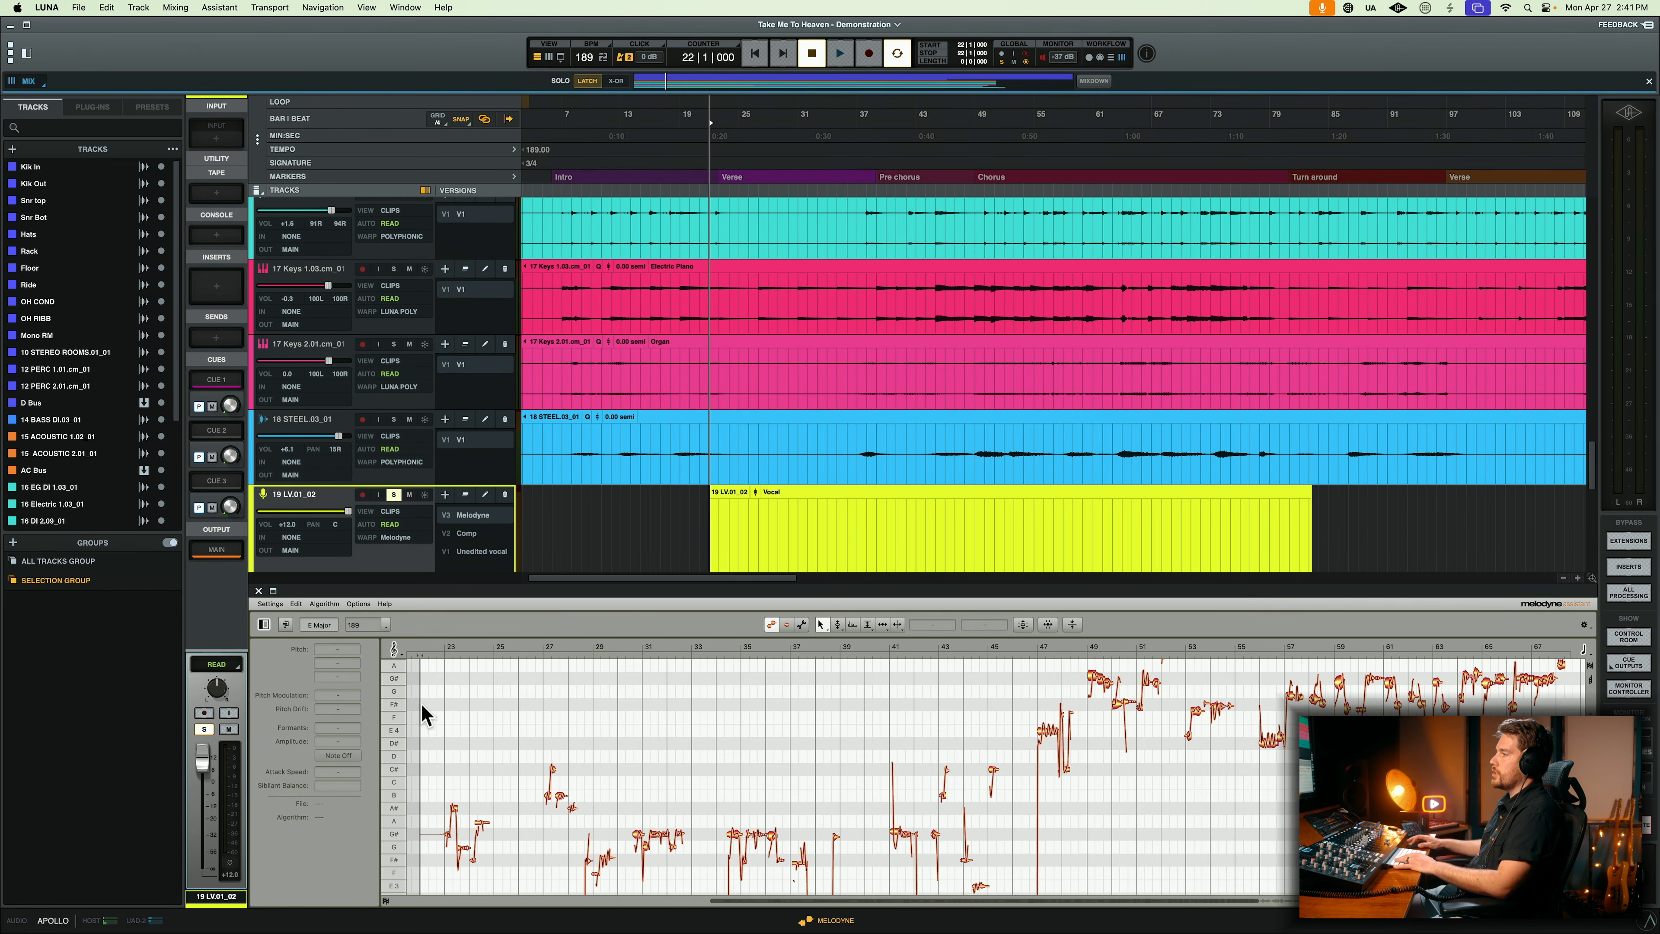
- Raise the amplitude of the vocal's earlier, lower-pitched notes by about 10.44 dB in Melodyne, and close the editor
drag(422, 704, 1171, 923)
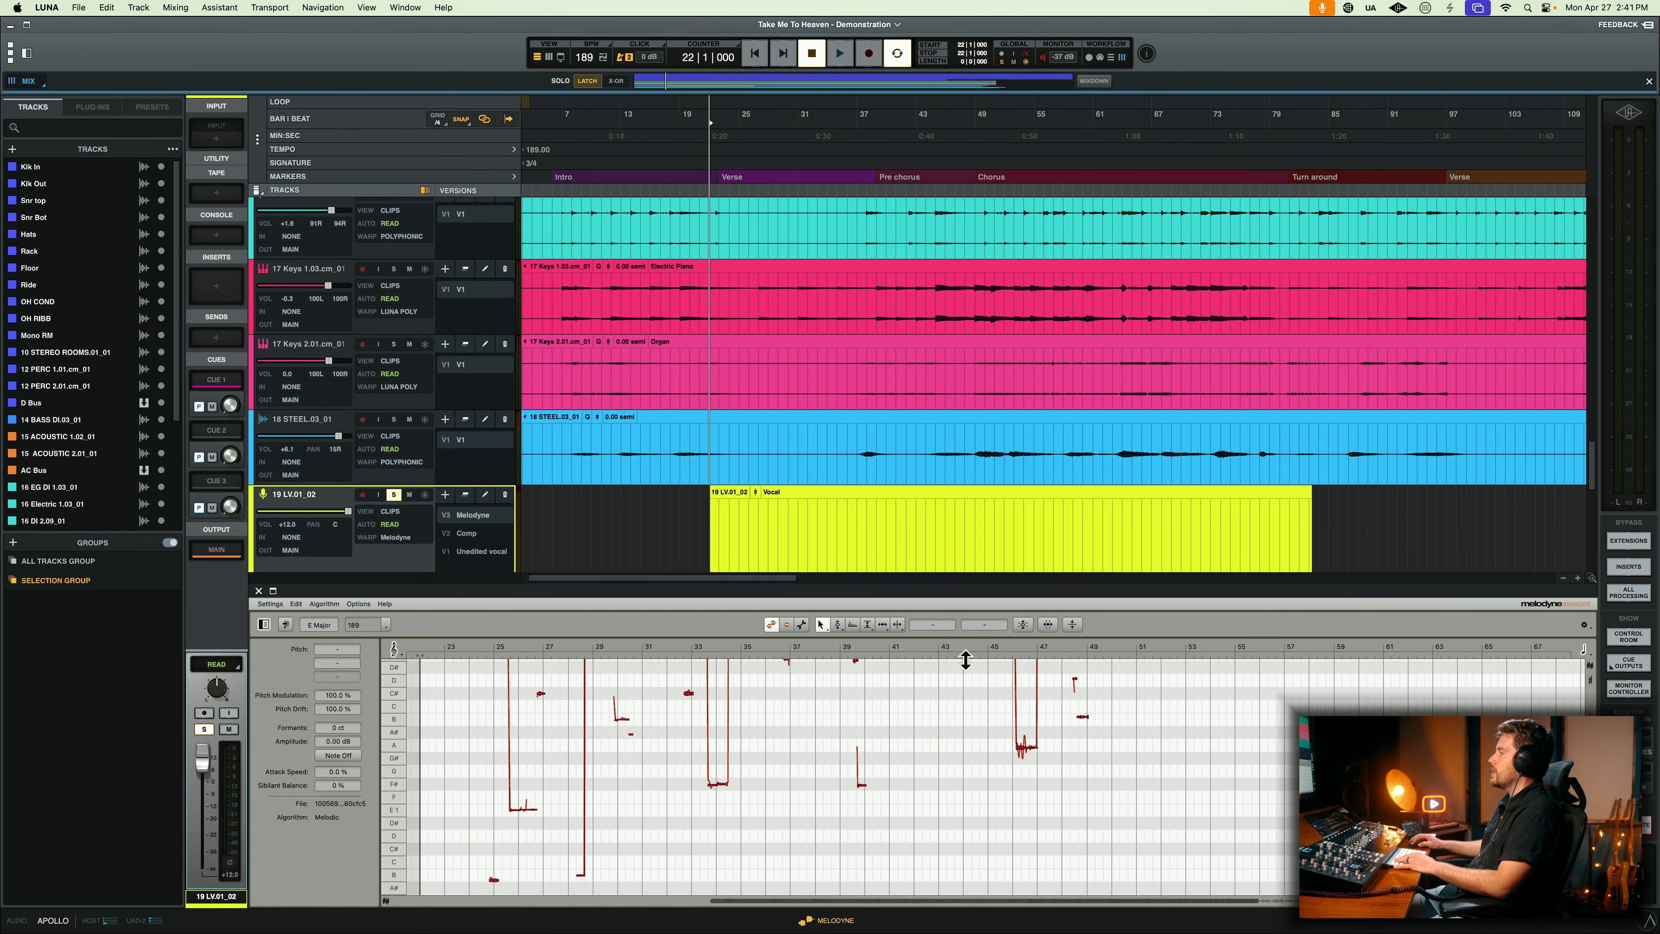
click(866, 625)
scroll(845, 685, up, 5)
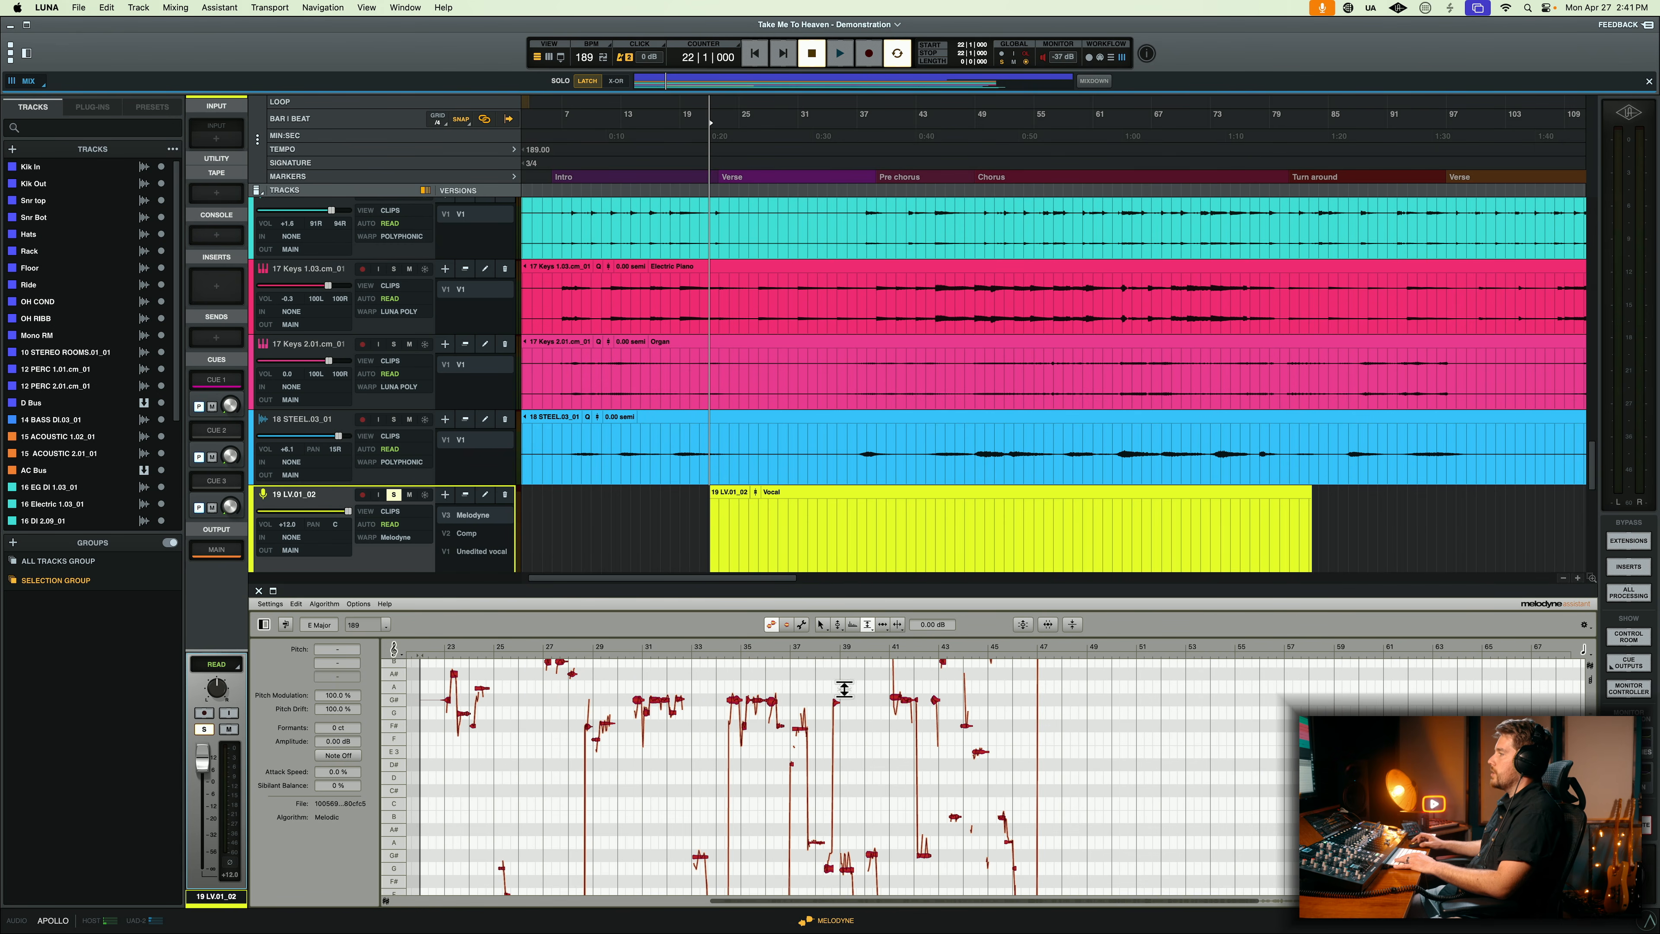
drag(665, 700, 660, 694)
drag(668, 649, 666, 644)
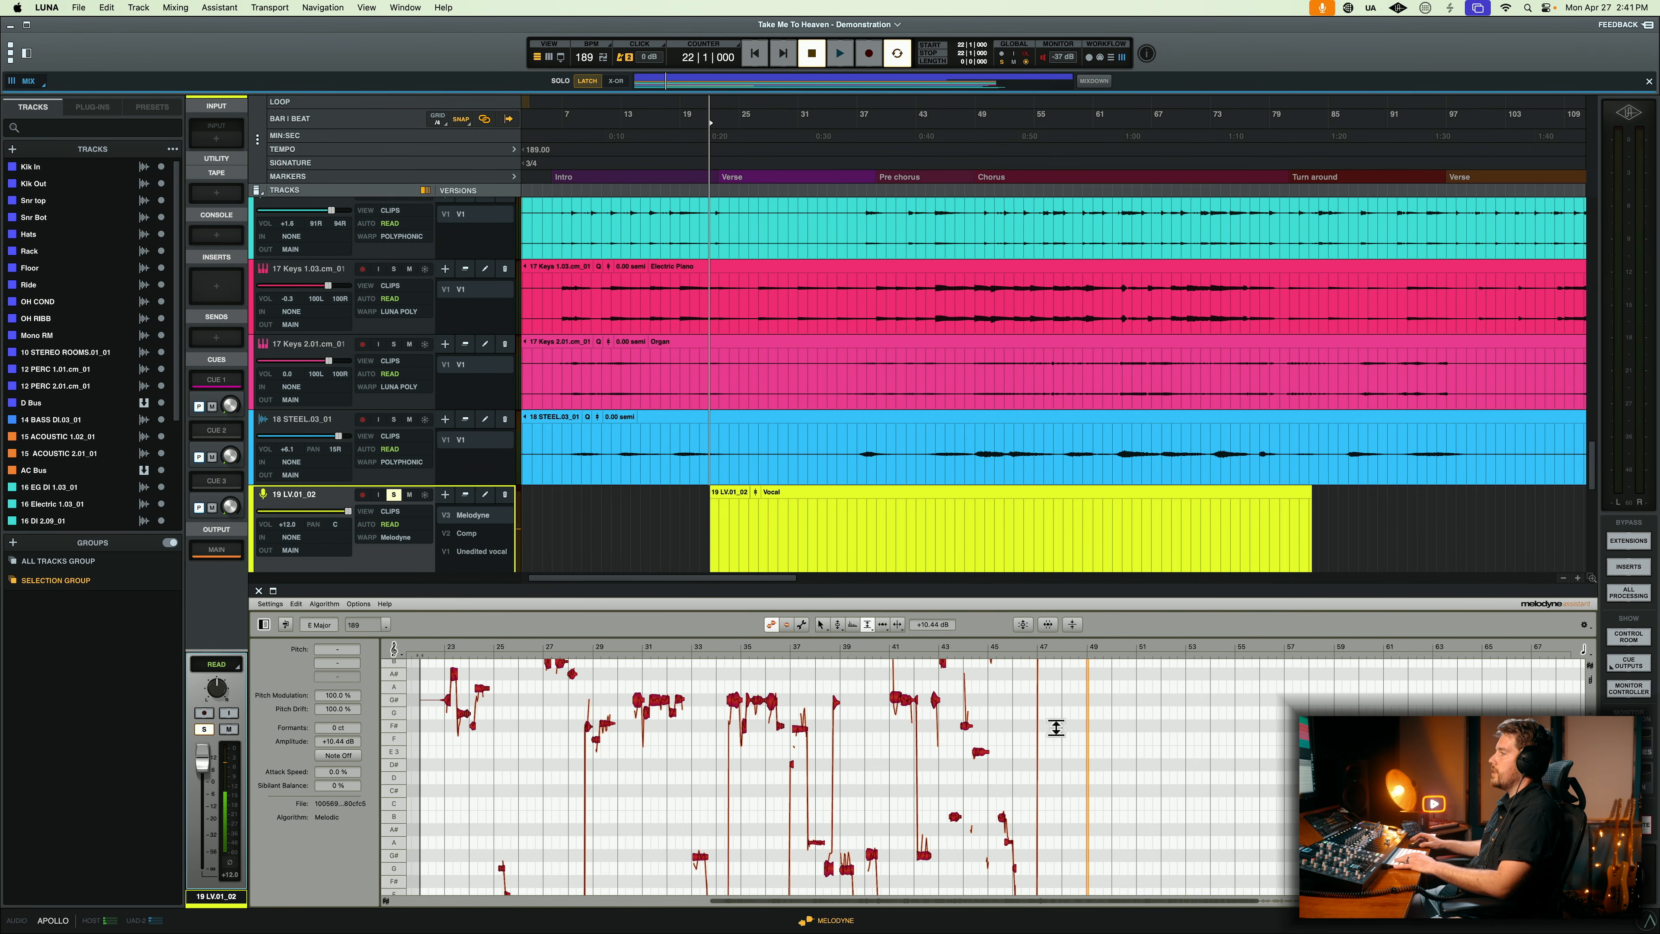
click(257, 591)
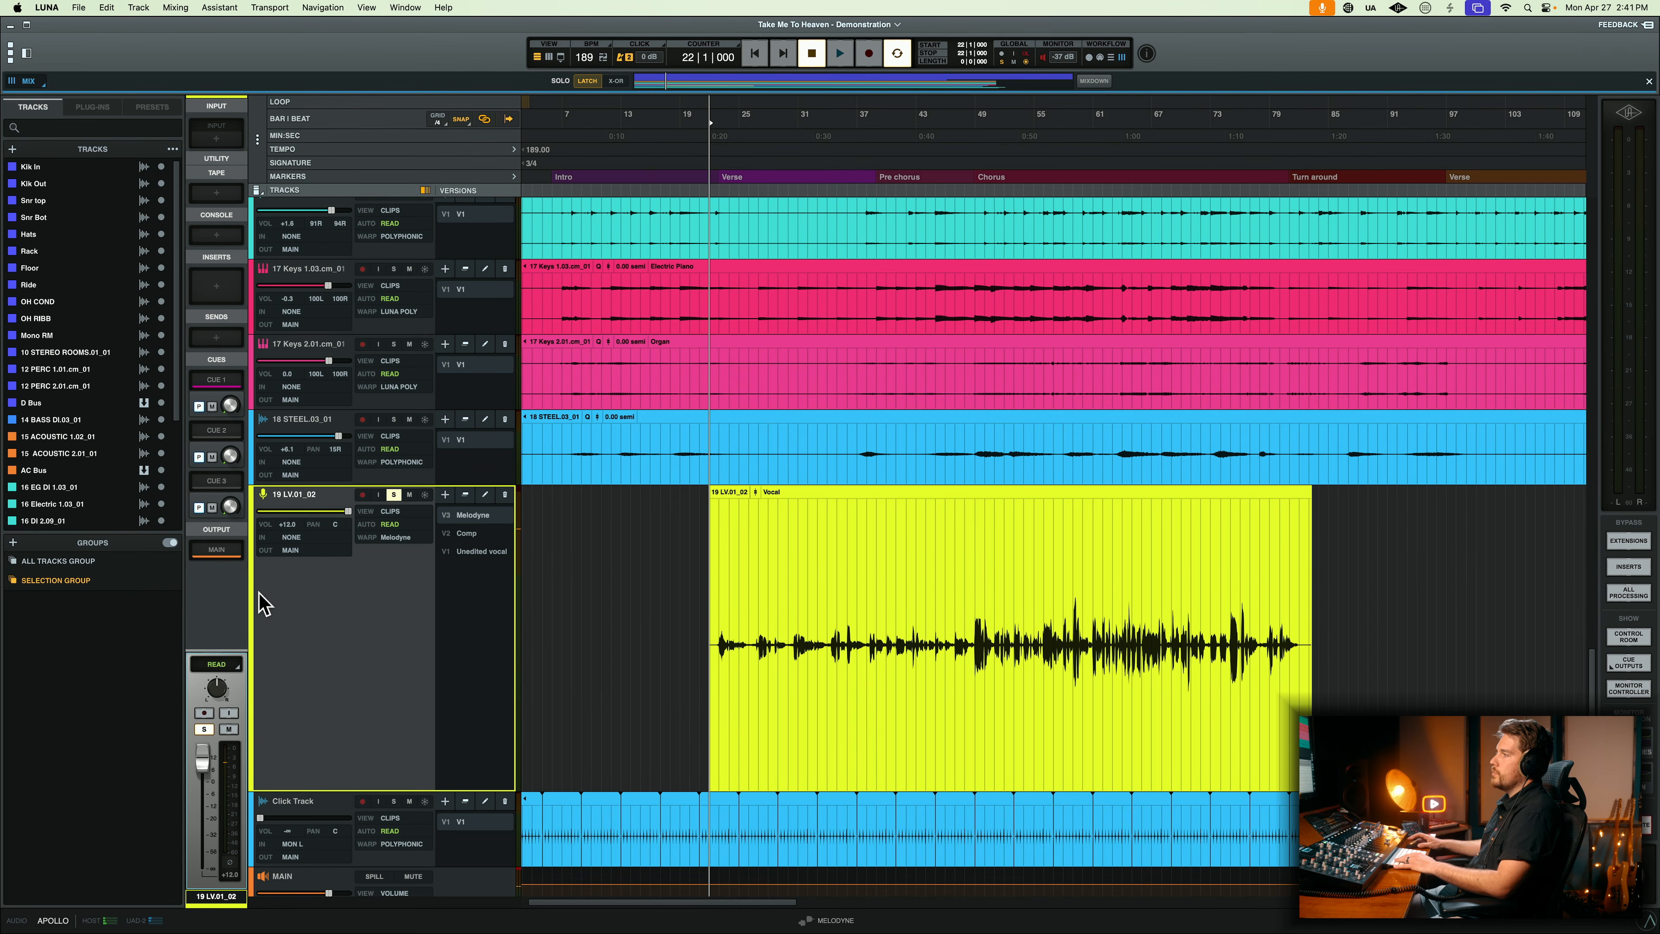
- Commit the Melodyne level edits by setting the 19 LV.01_02 track's warp algorithm to Monophonic, and select the clip's boosted first half
click(417, 541)
click(457, 582)
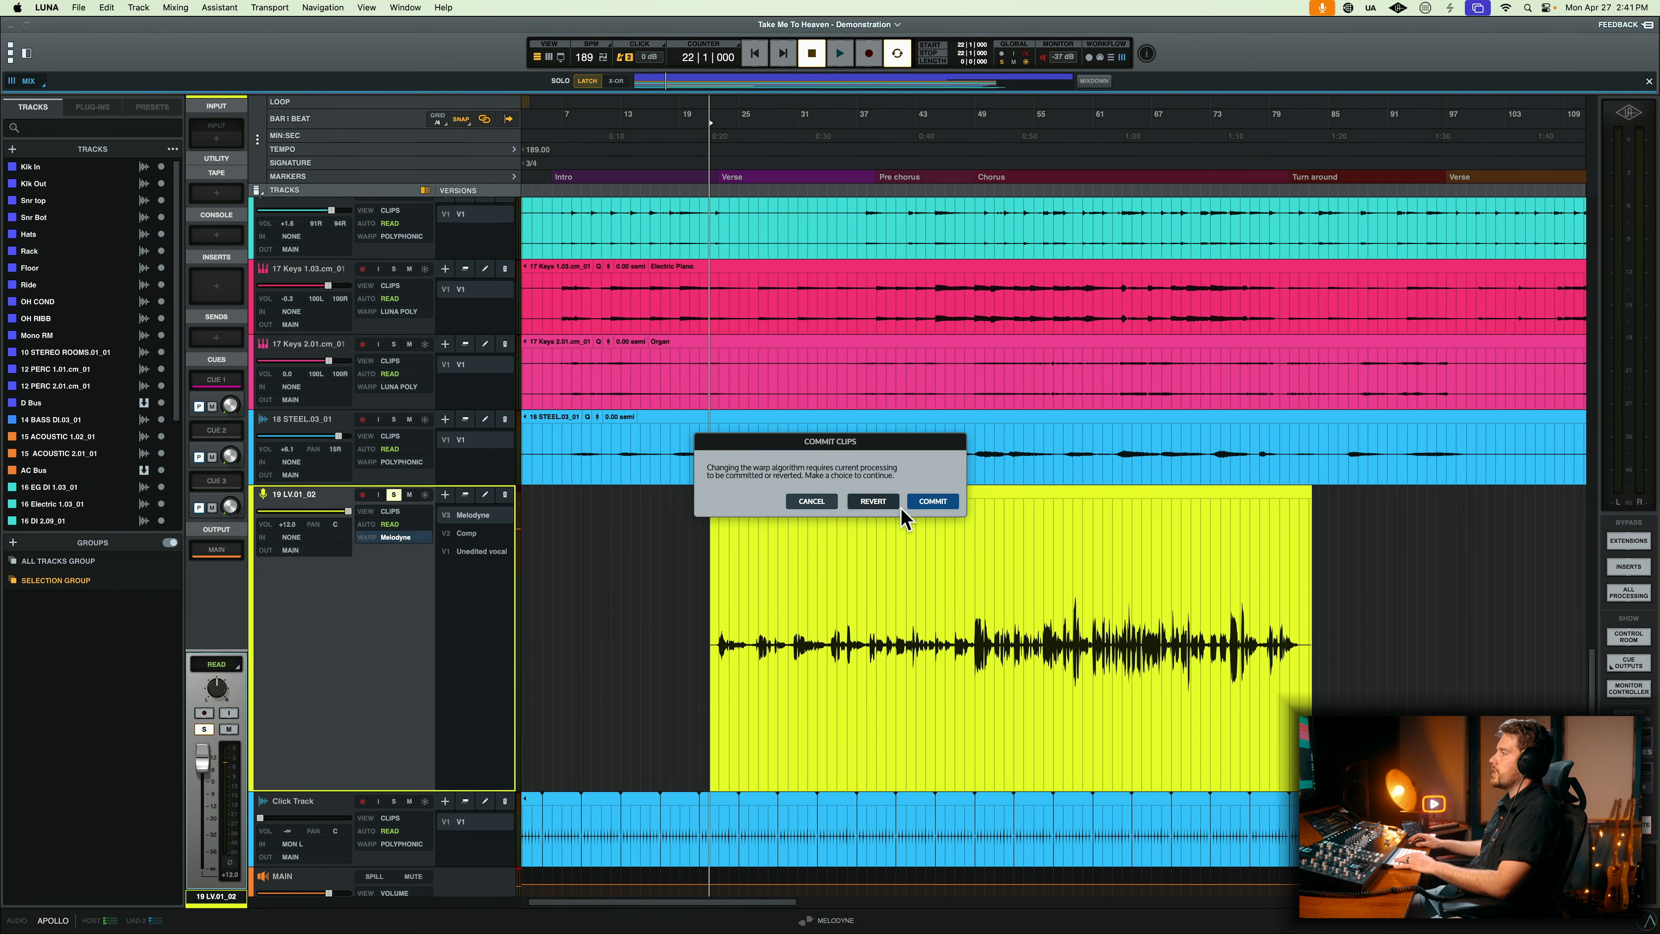
click(940, 500)
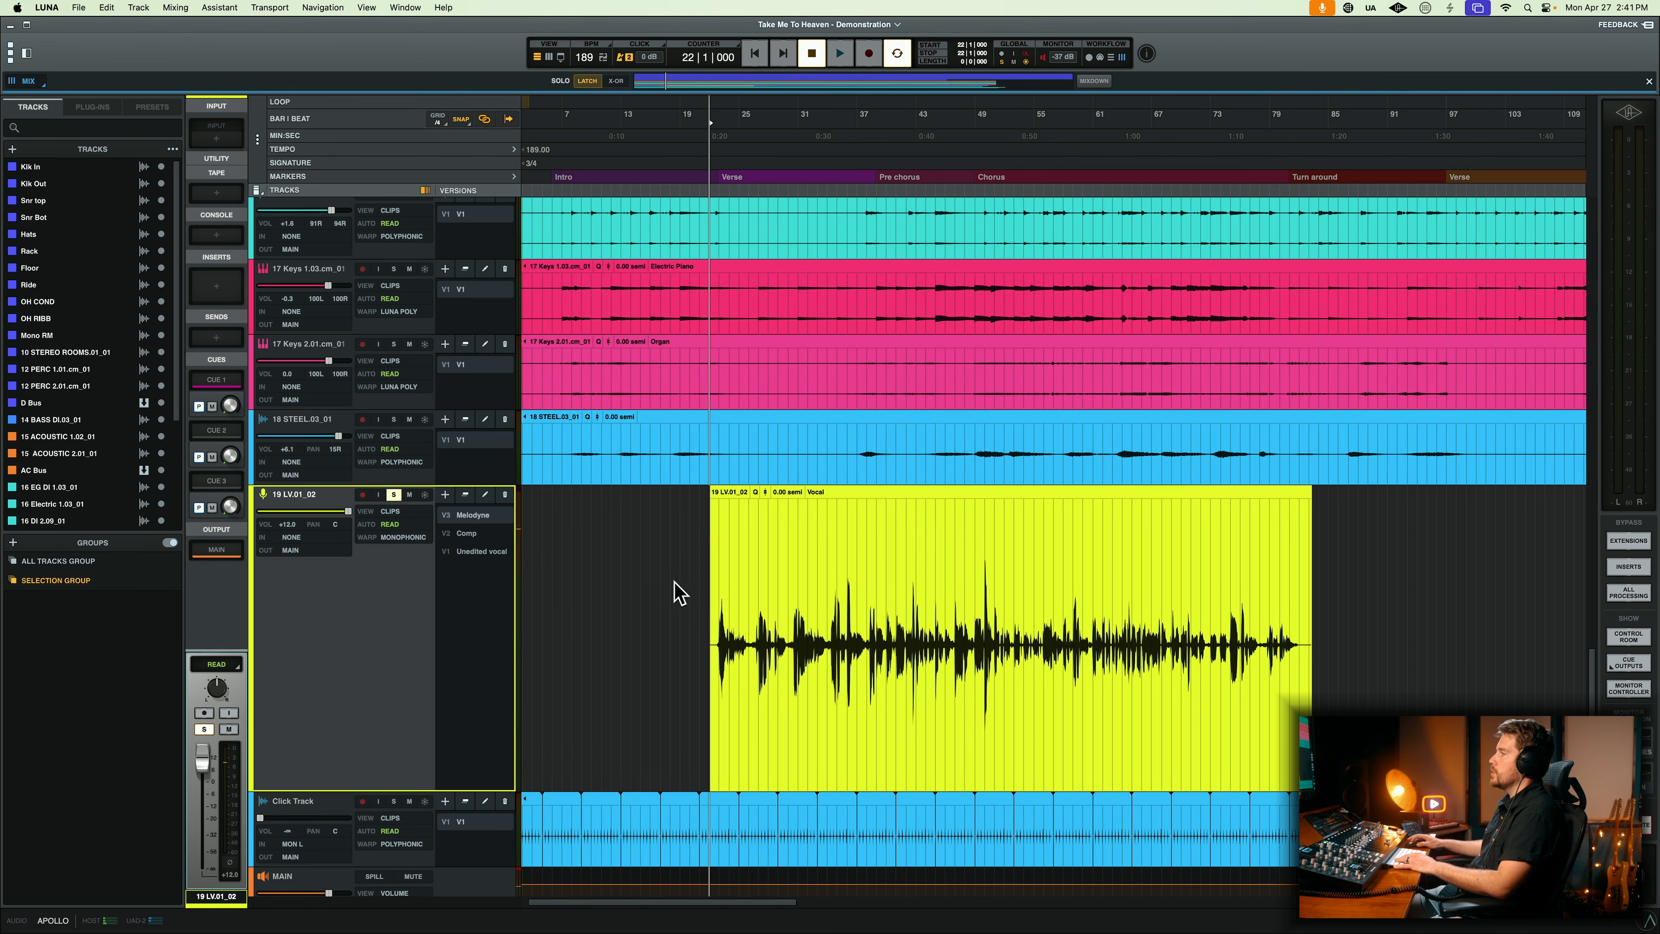
drag(672, 587, 1025, 590)
scroll(937, 597, right, 2)
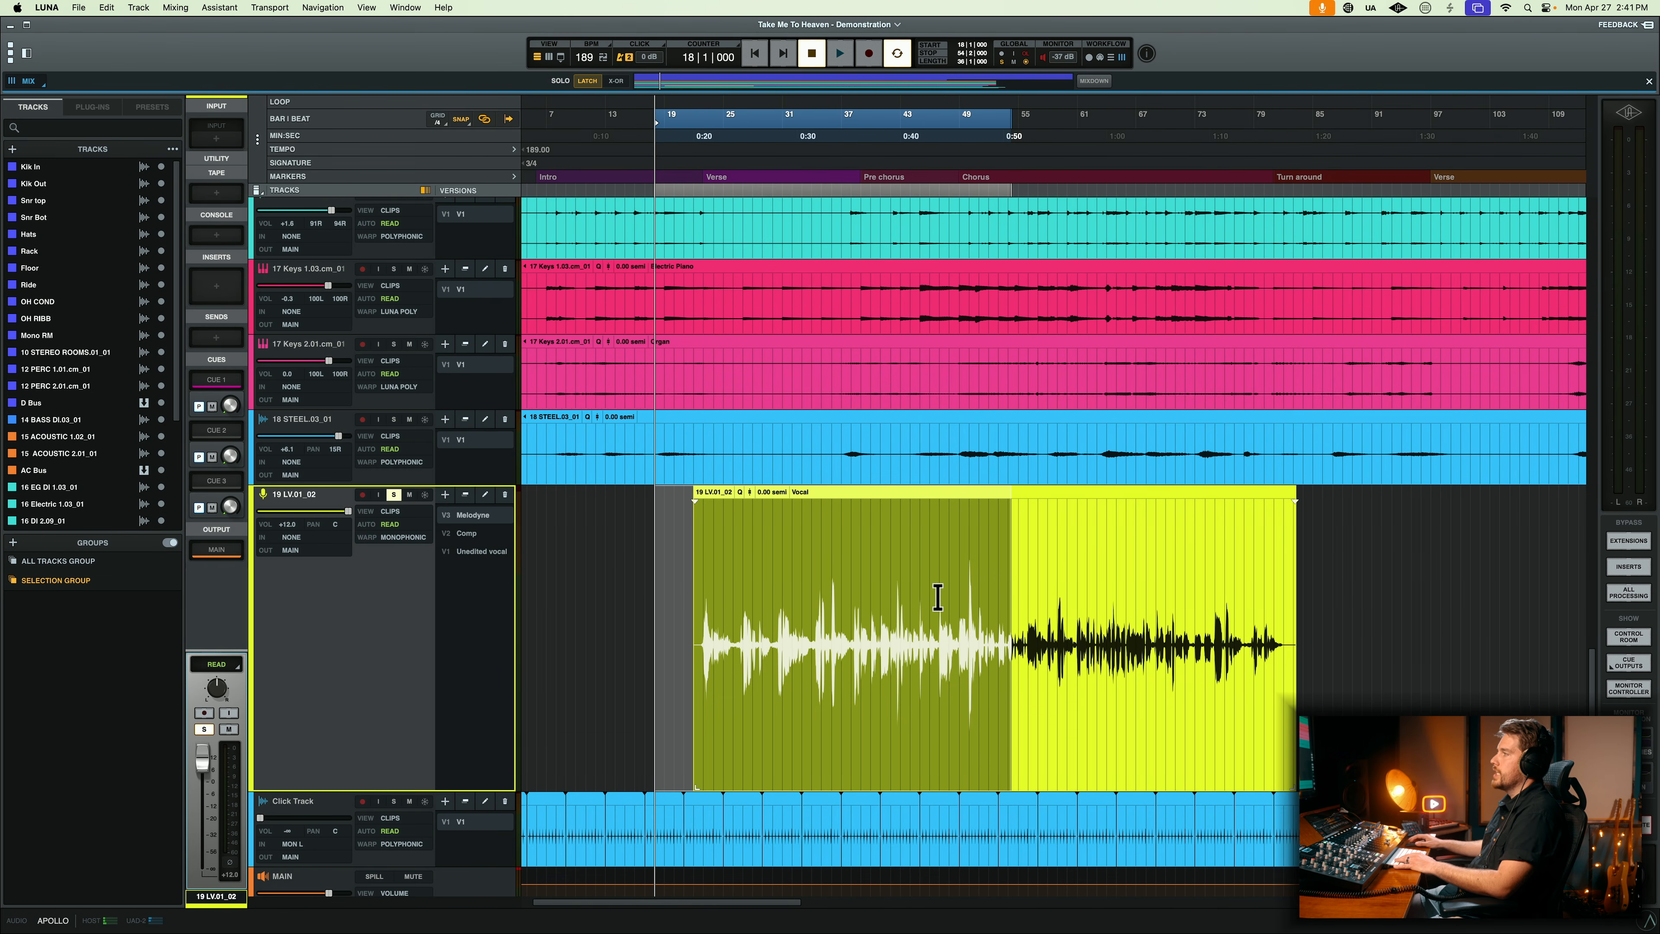
- Compare the Melodyne version of the 19 LV.01_02 track with the Comp and Unedited vocal versions, ending on the Melodyne version
click(472, 534)
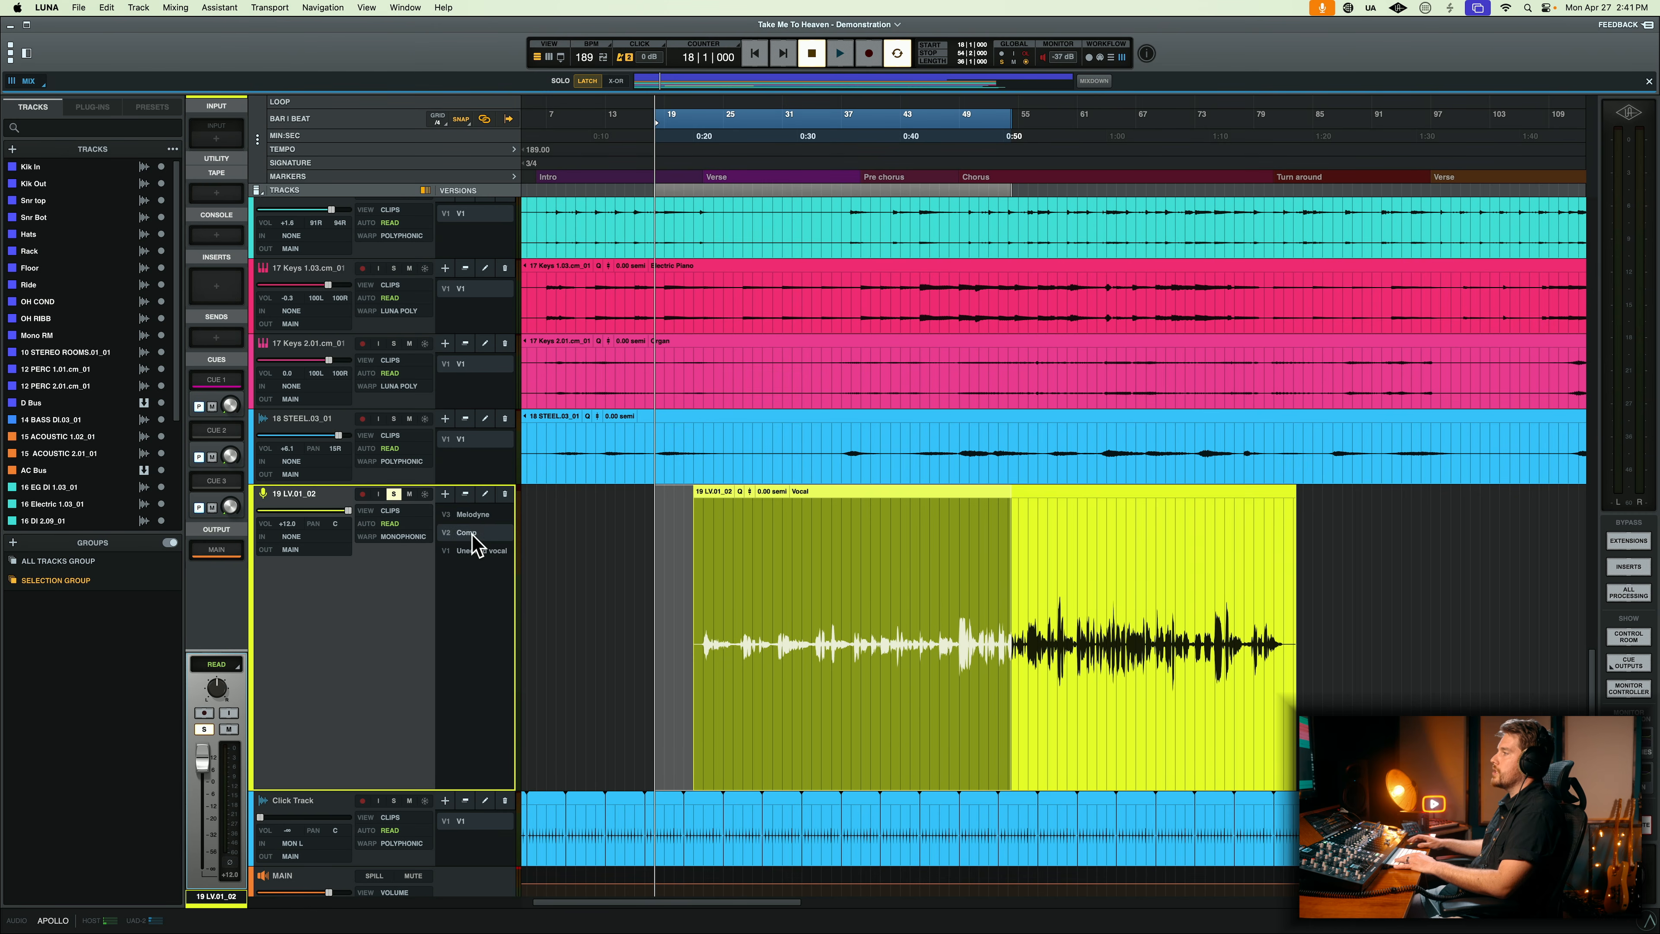
click(476, 515)
click(472, 533)
click(477, 515)
scroll(485, 552, up, 1)
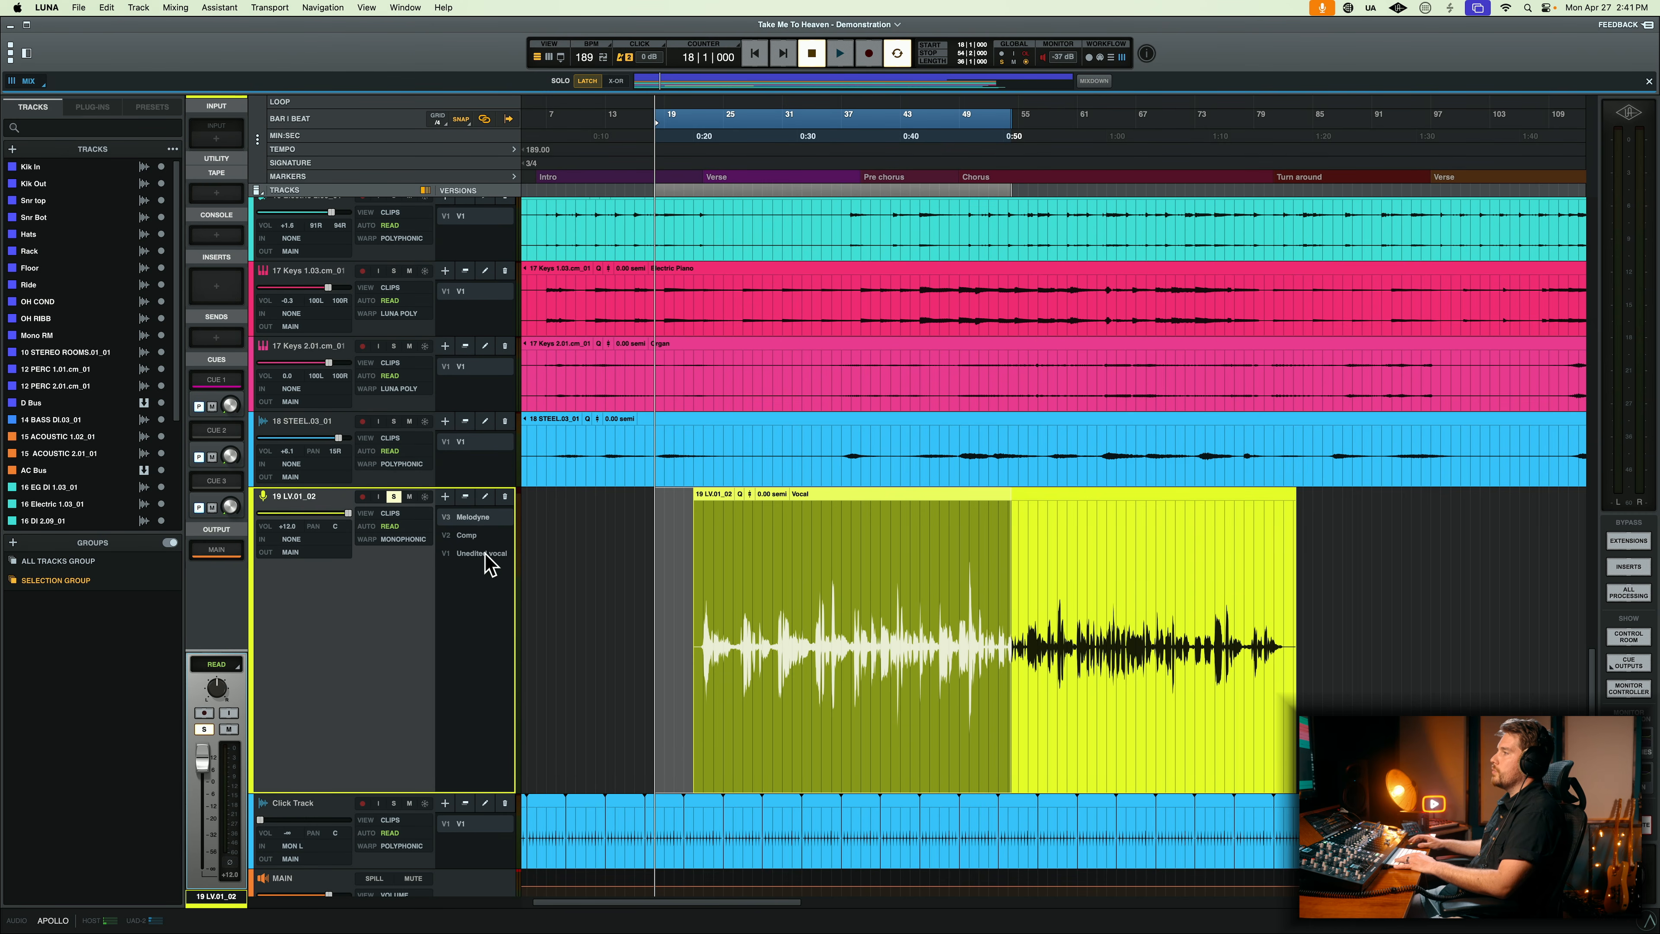
drag(665, 581, 1066, 611)
click(676, 582)
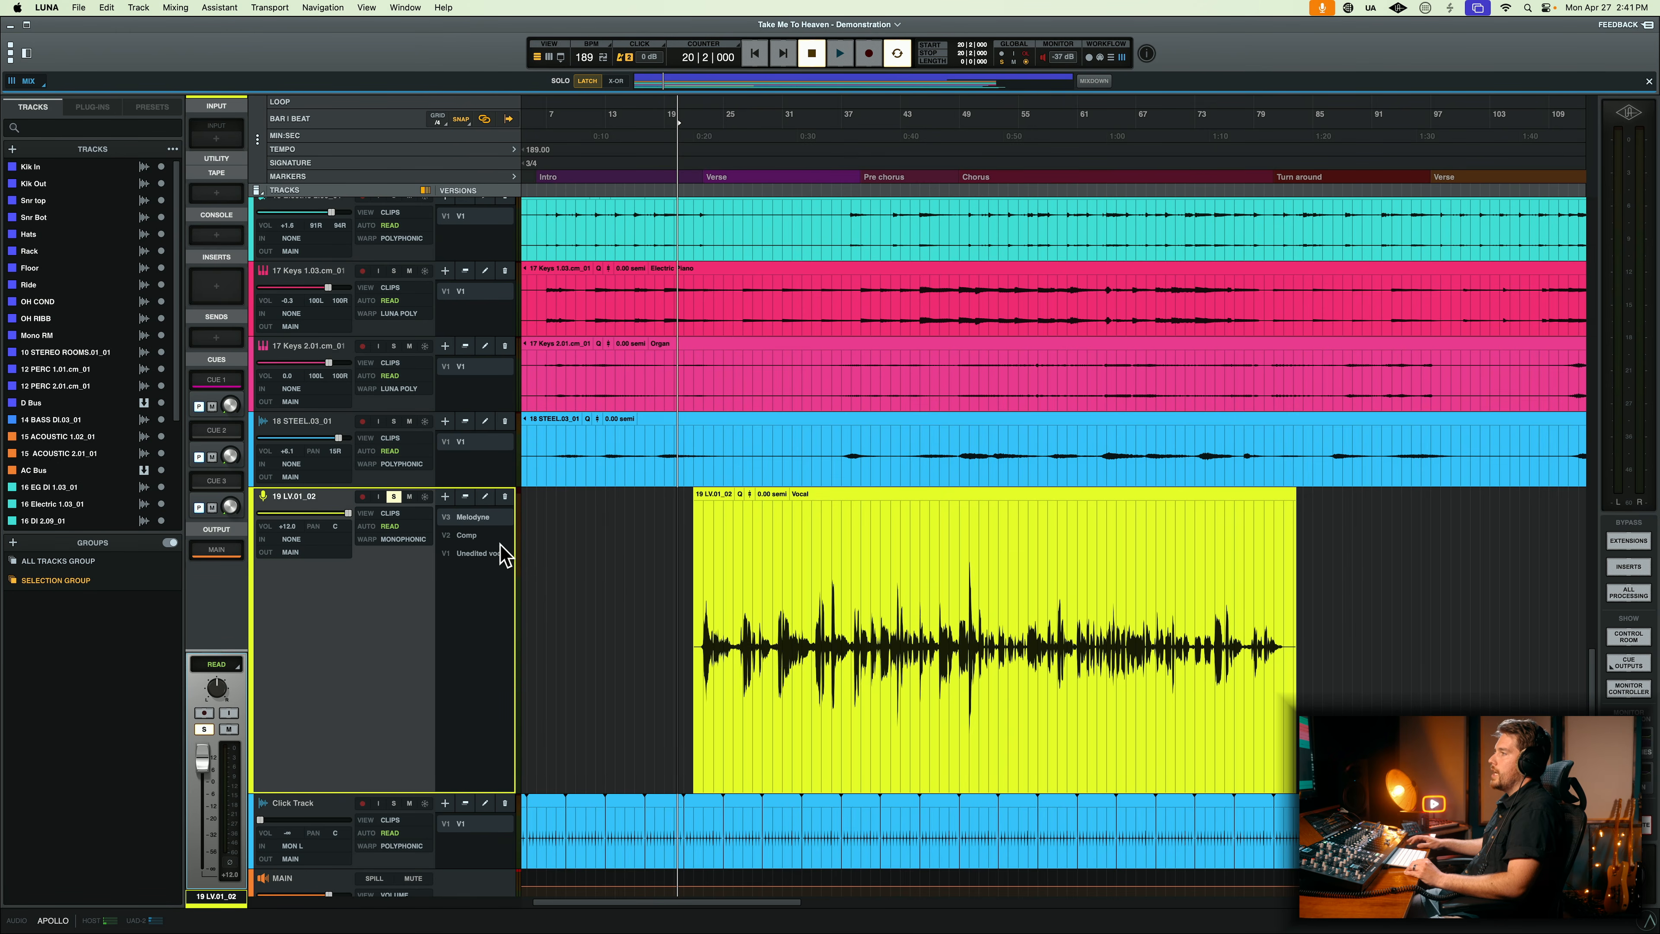
click(485, 553)
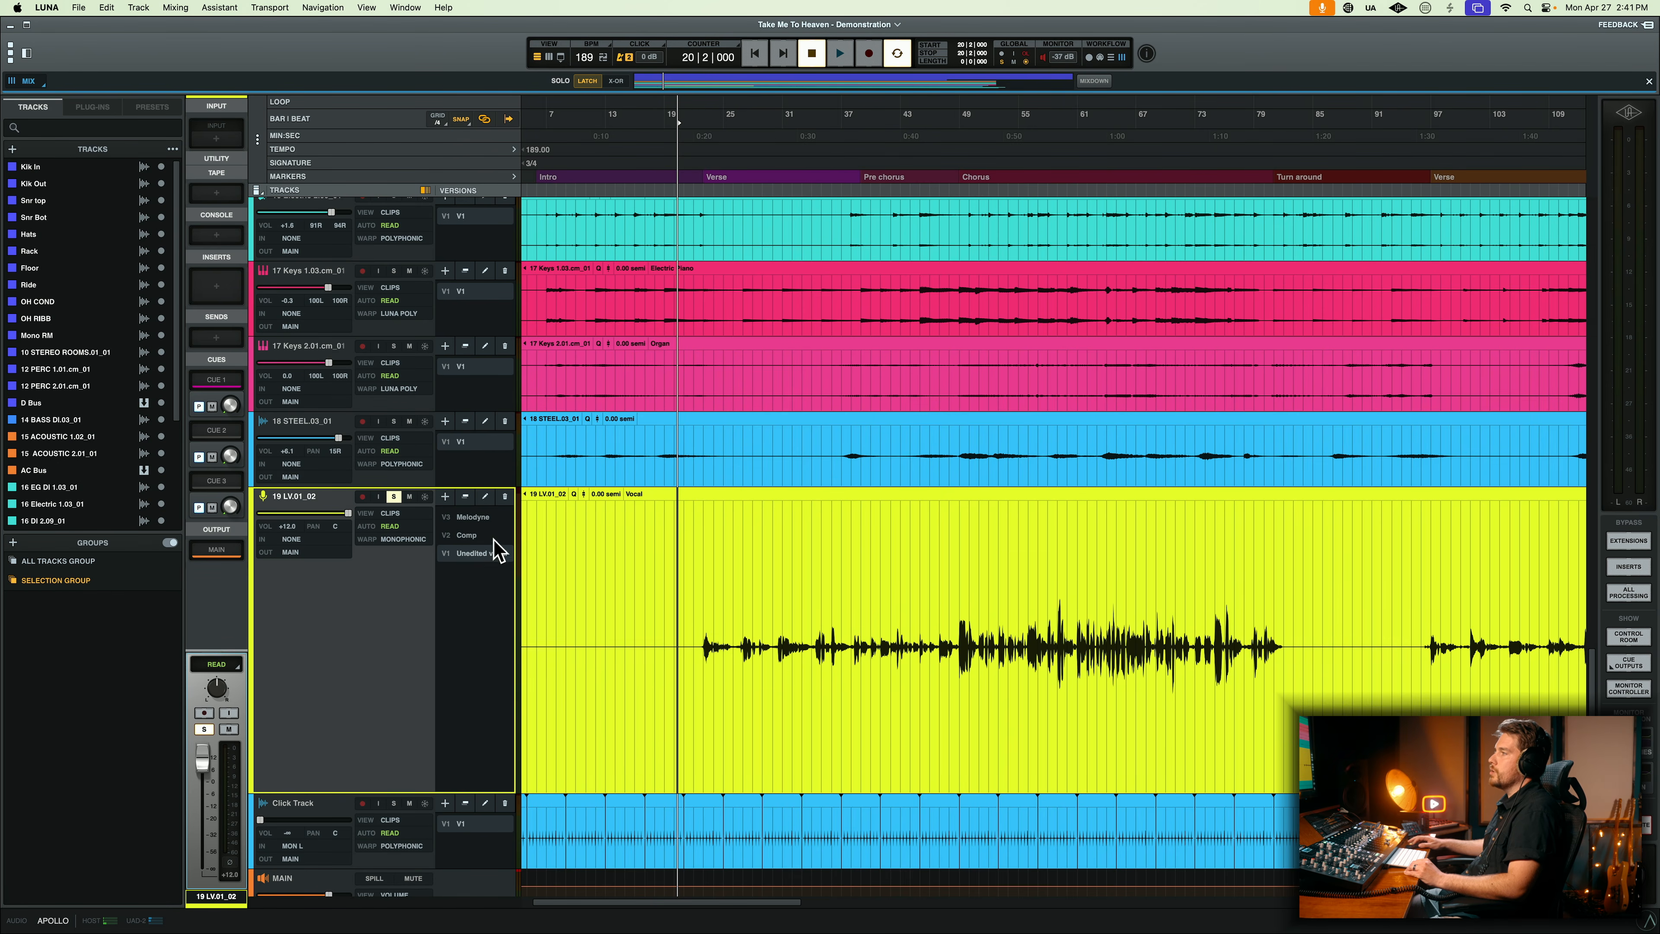
click(483, 519)
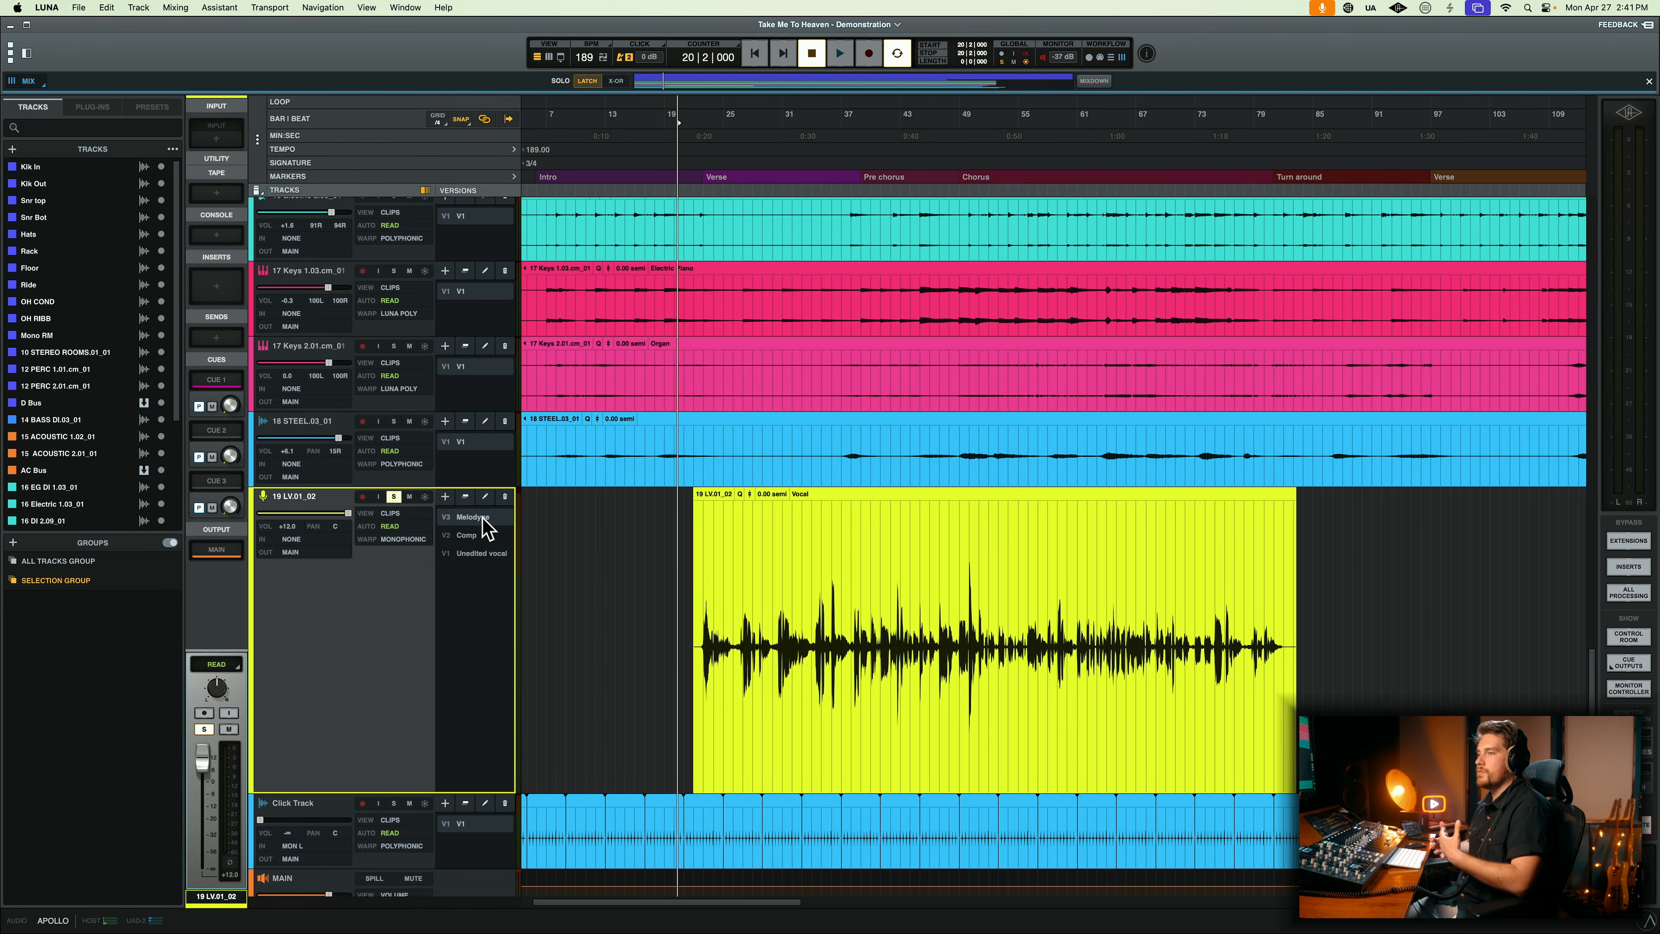
right_click(381, 592)
click(381, 592)
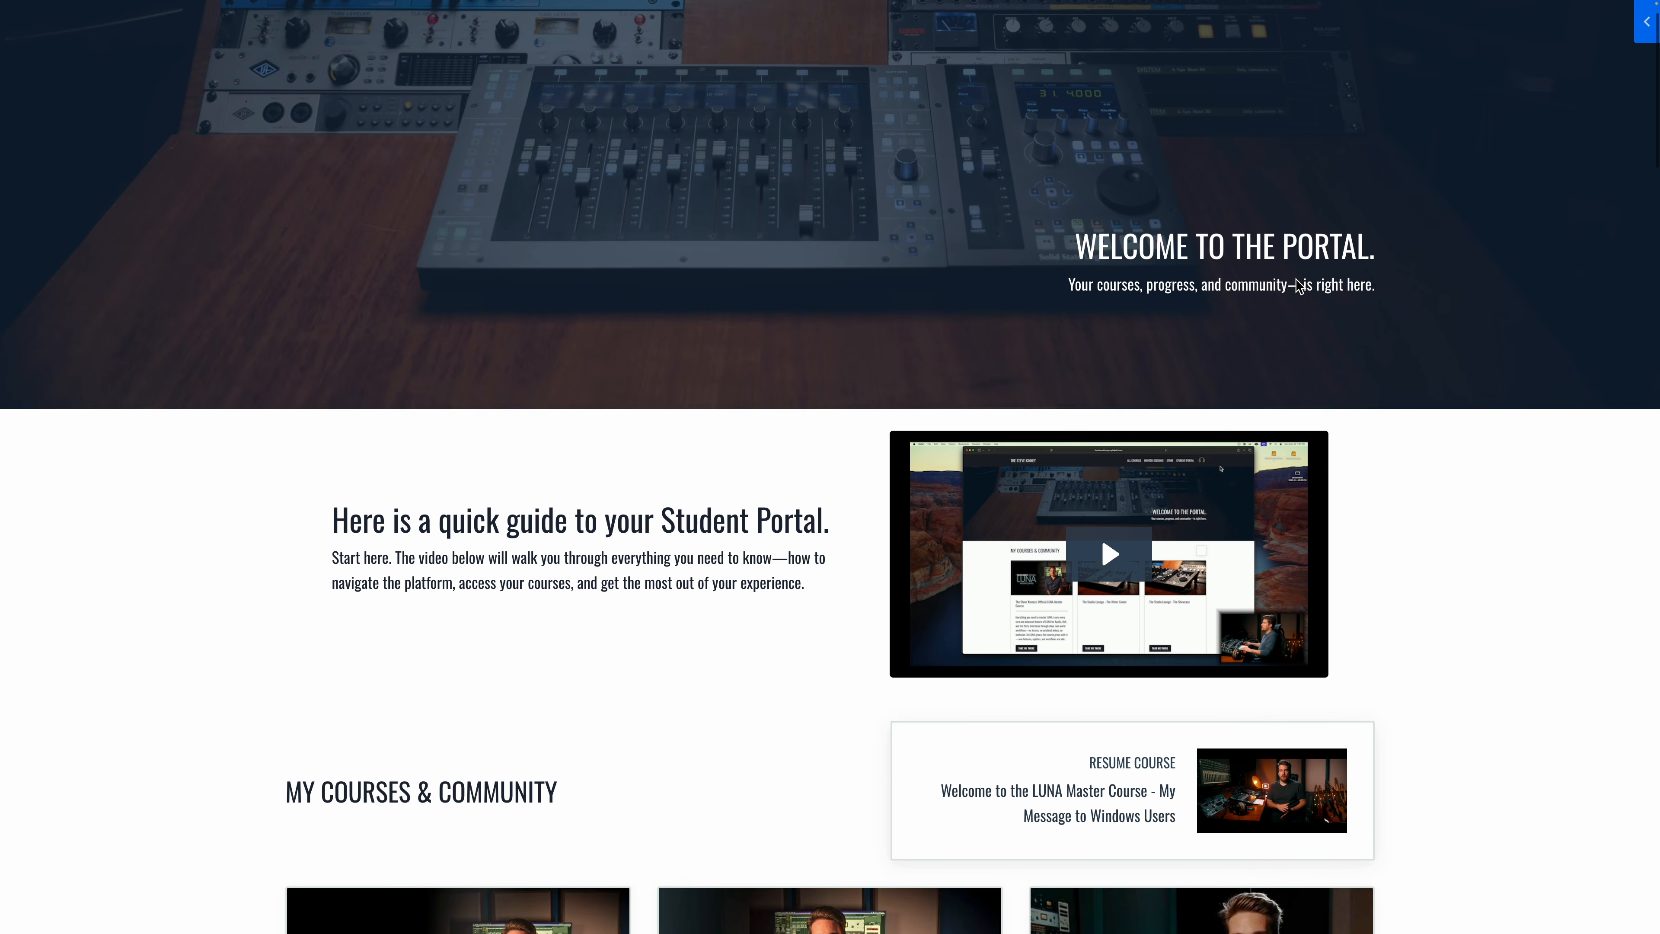
scroll(1293, 286, down, 2)
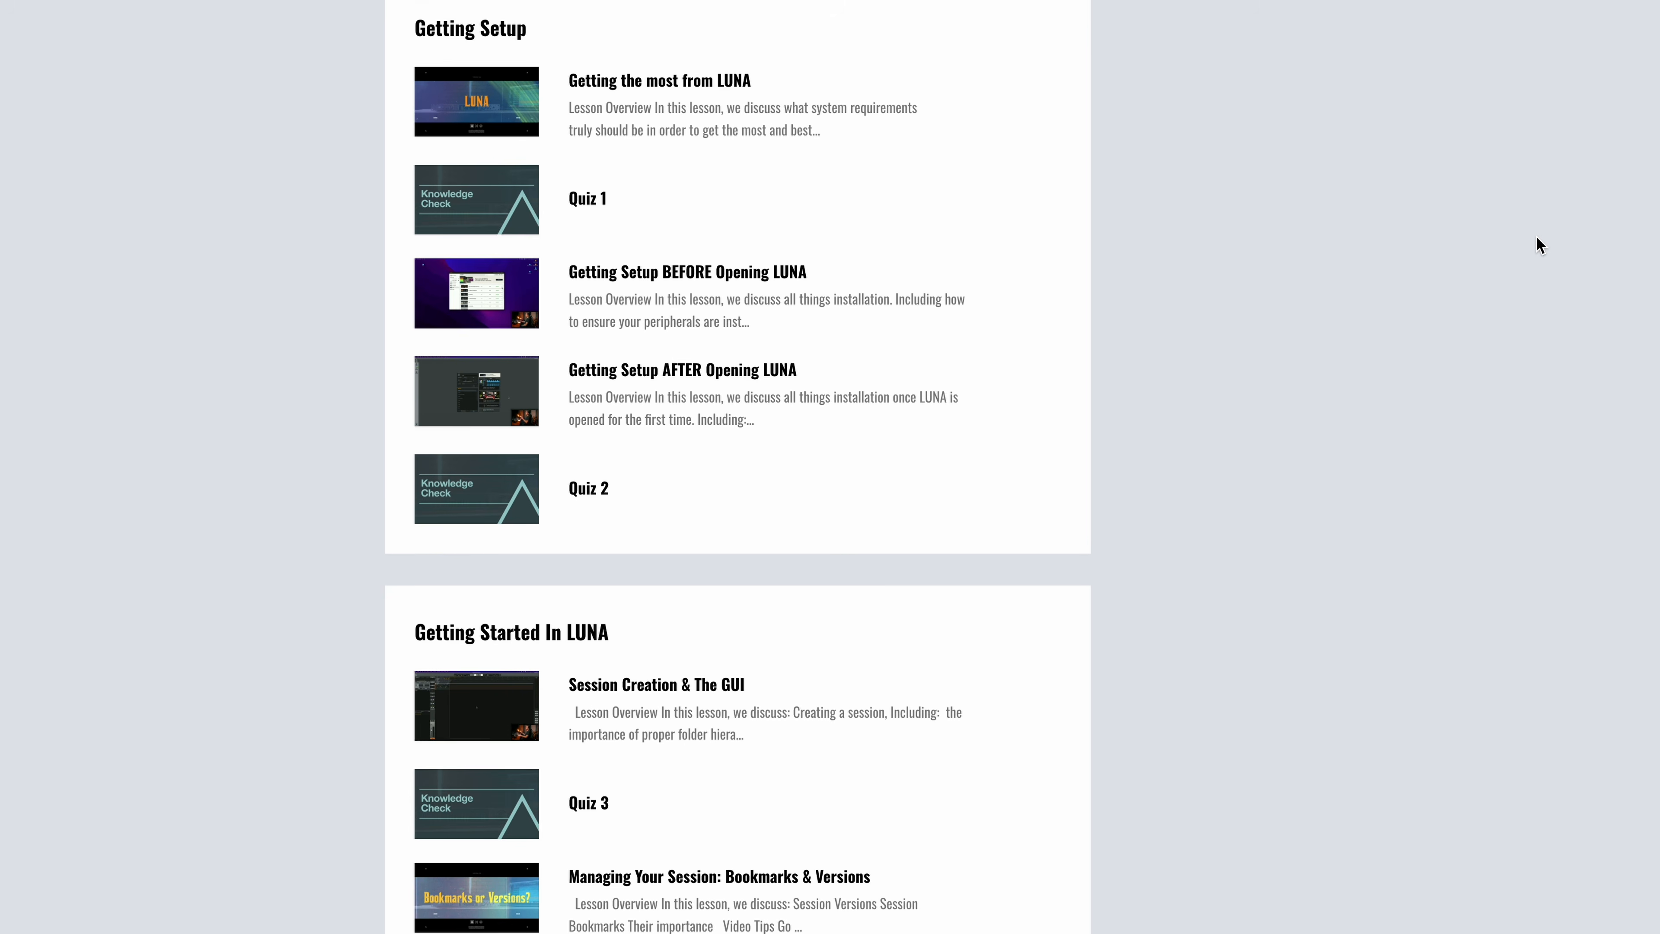
scroll(1540, 245, down, 2)
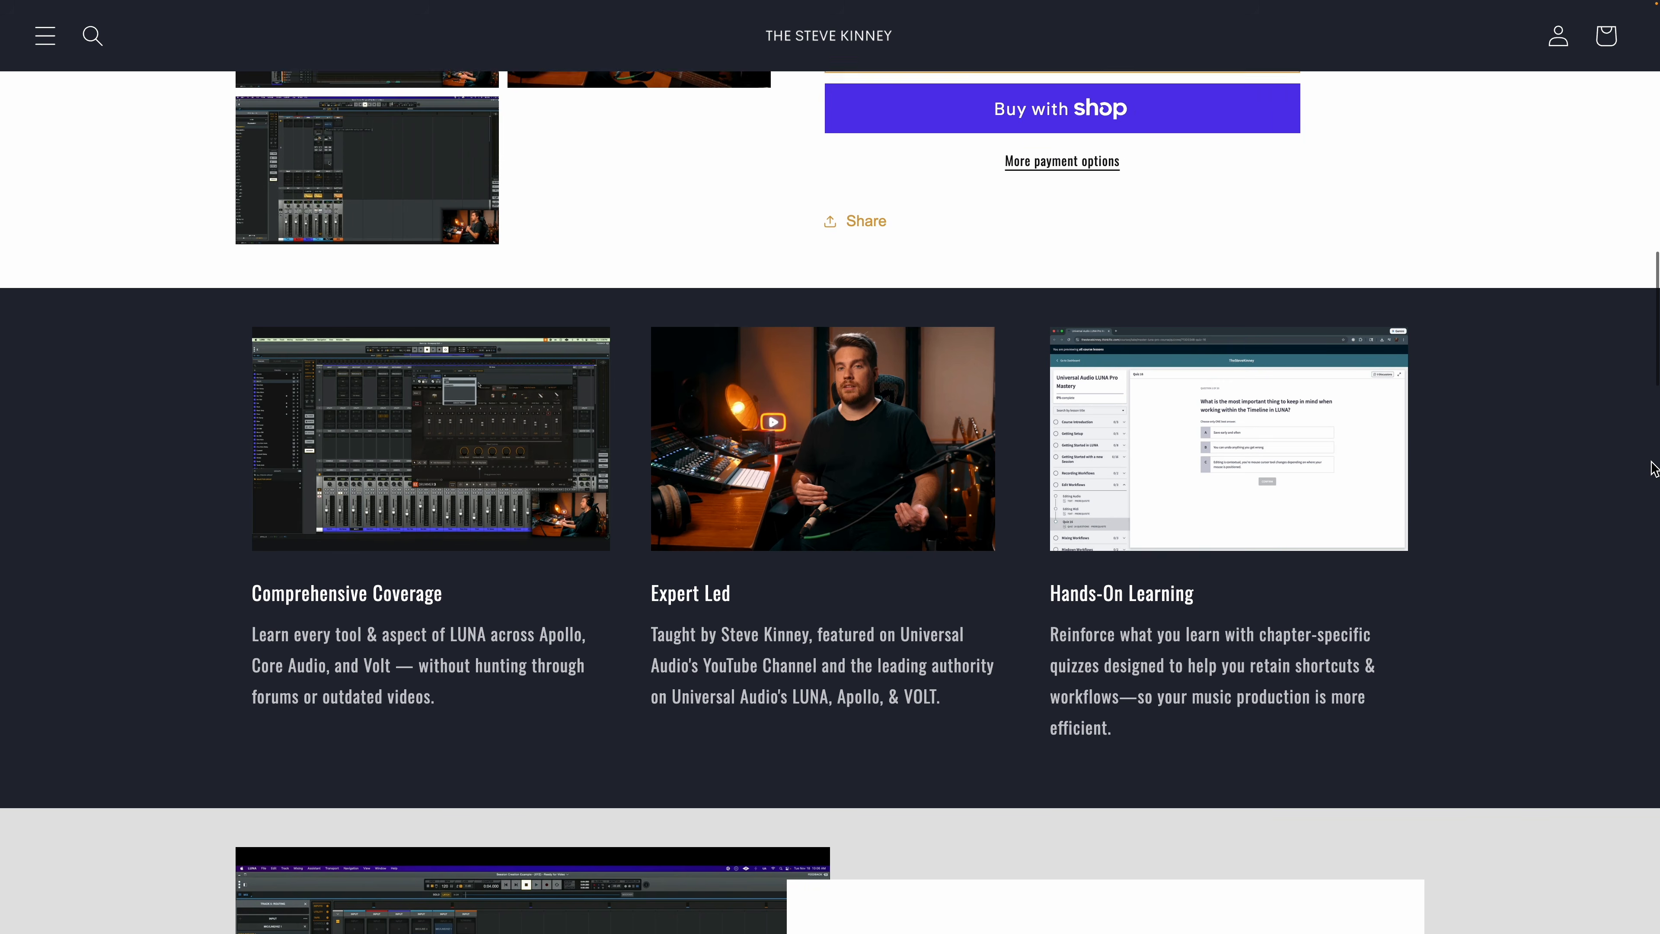
scroll(1653, 466, down, 2)
scroll(1653, 466, down, 3)
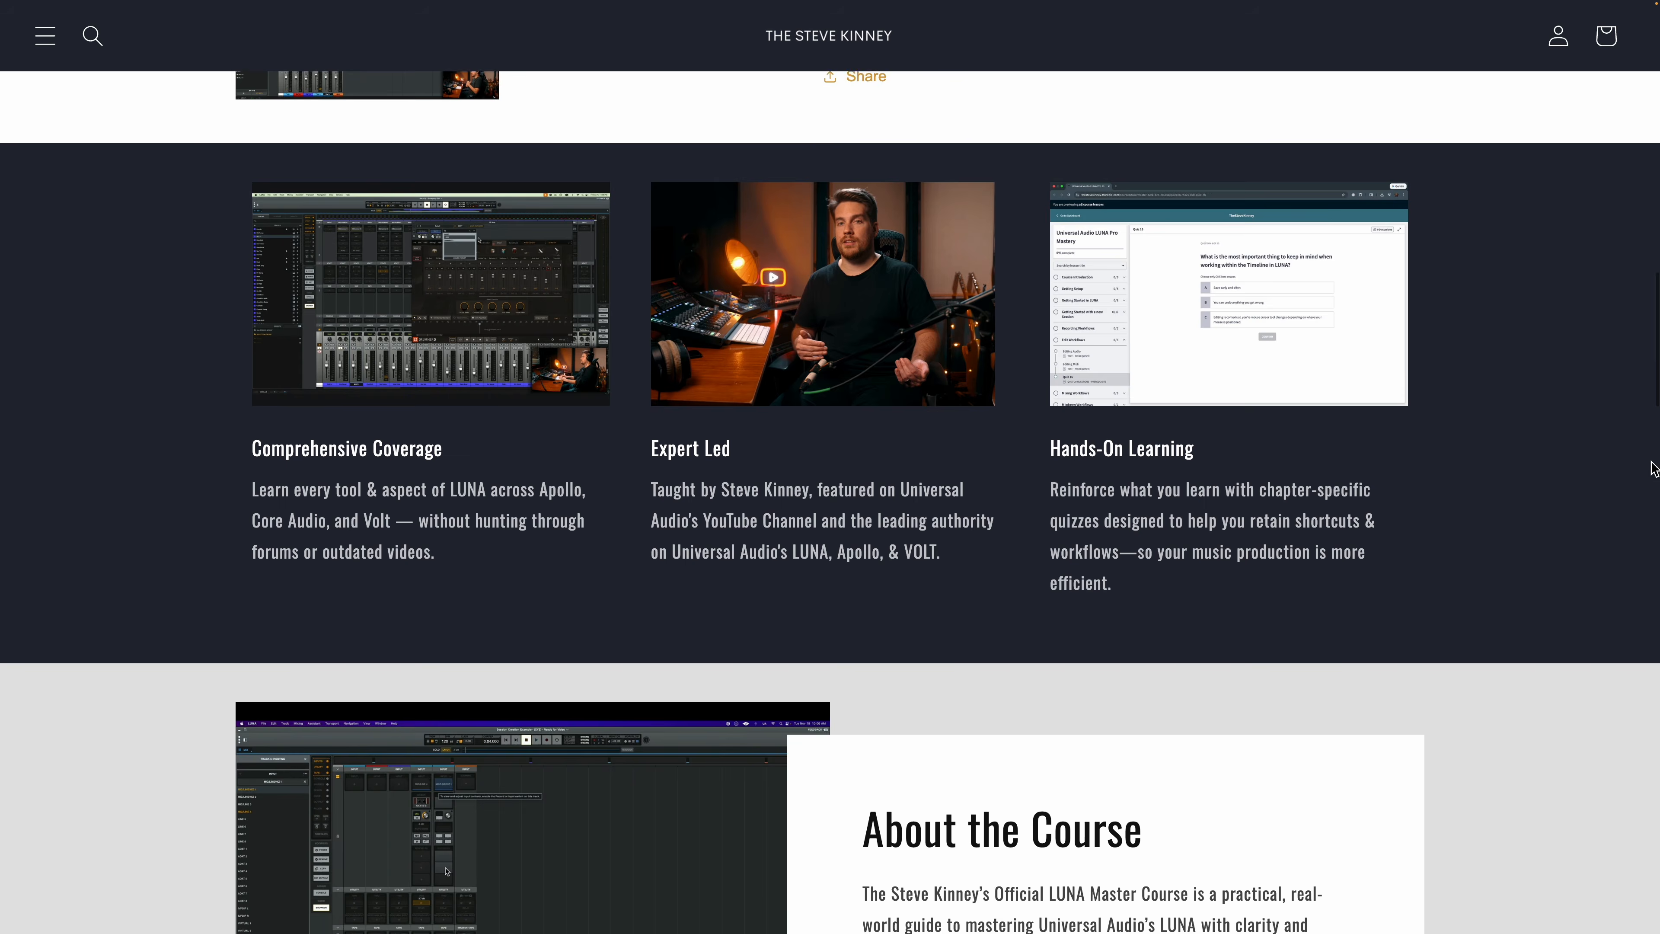
scroll(1653, 465, down, 1)
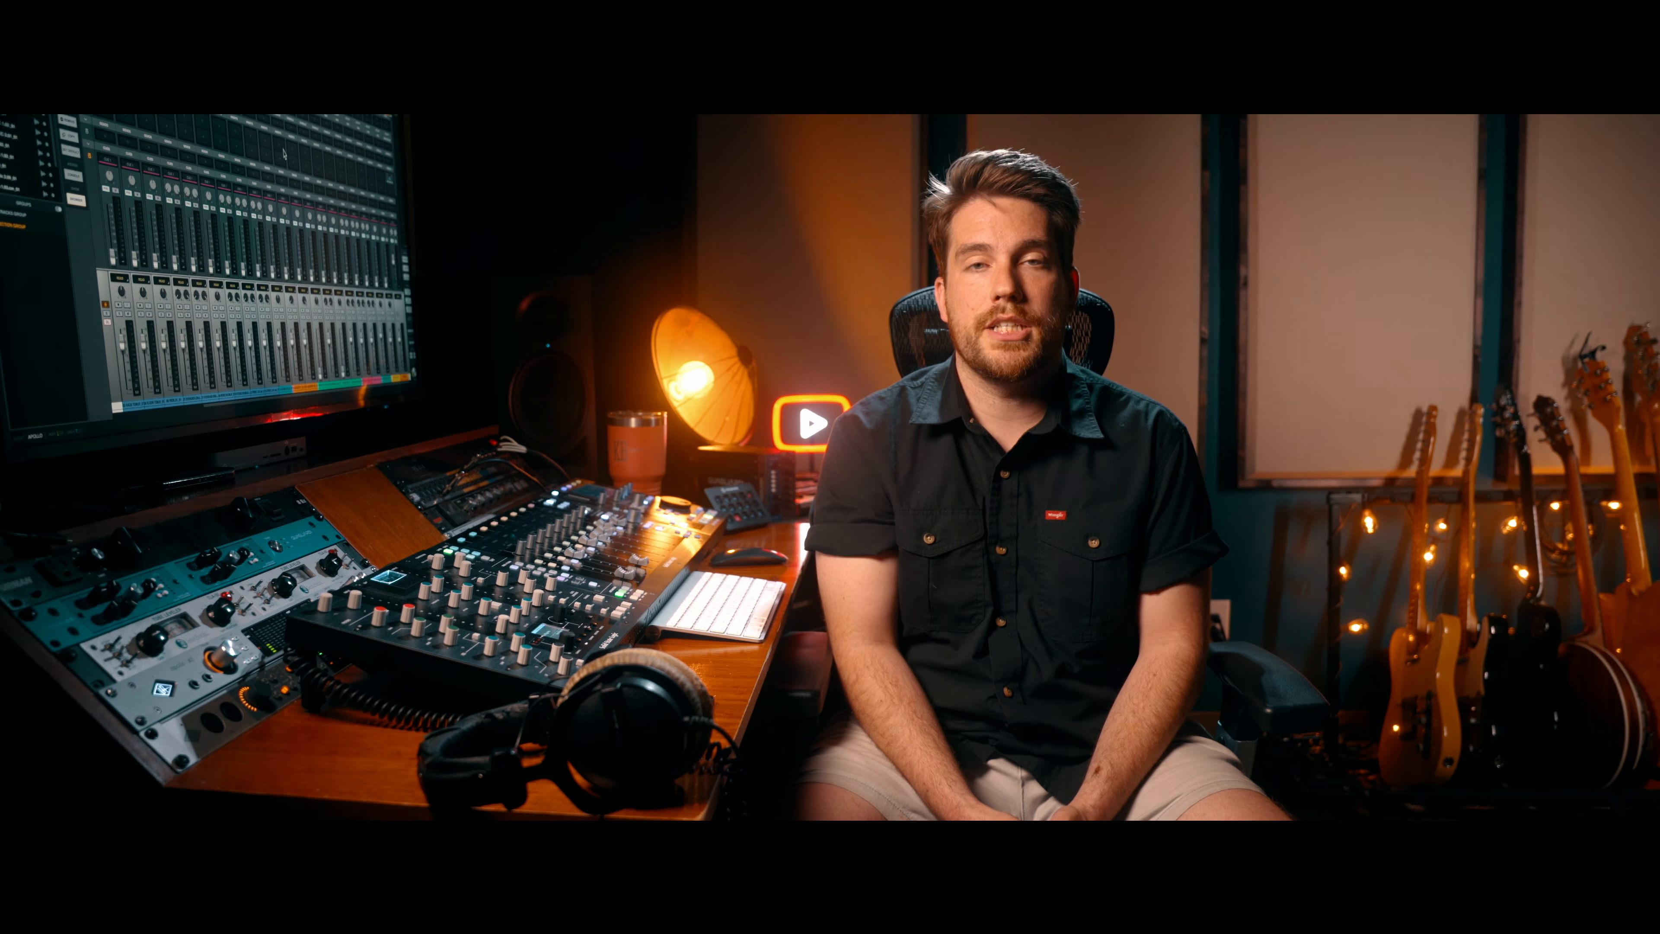